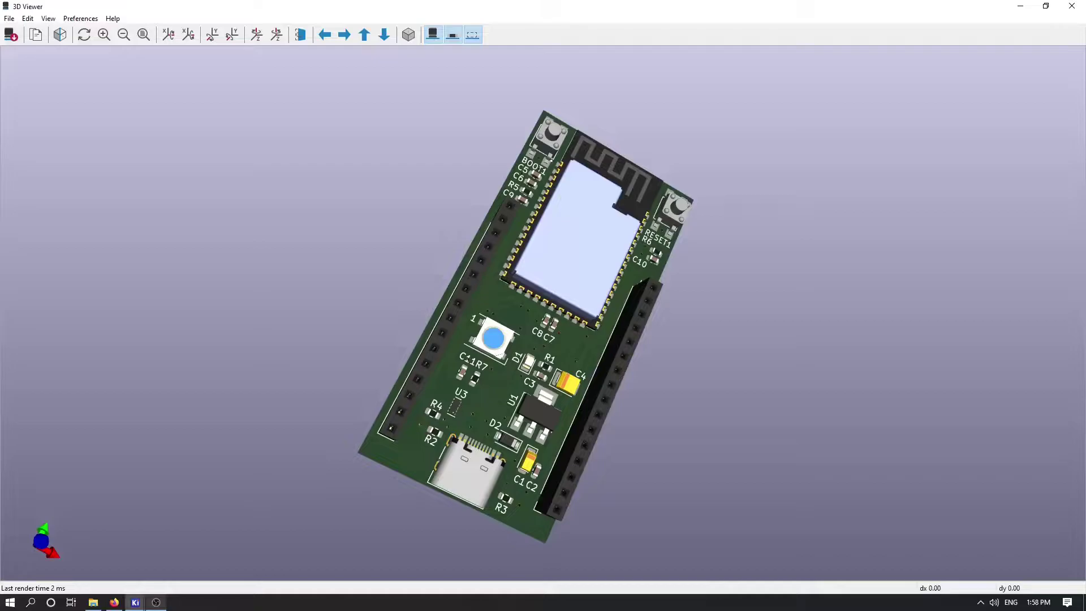
scroll(474, 357, "up", 5)
scroll(474, 356, "up", 10)
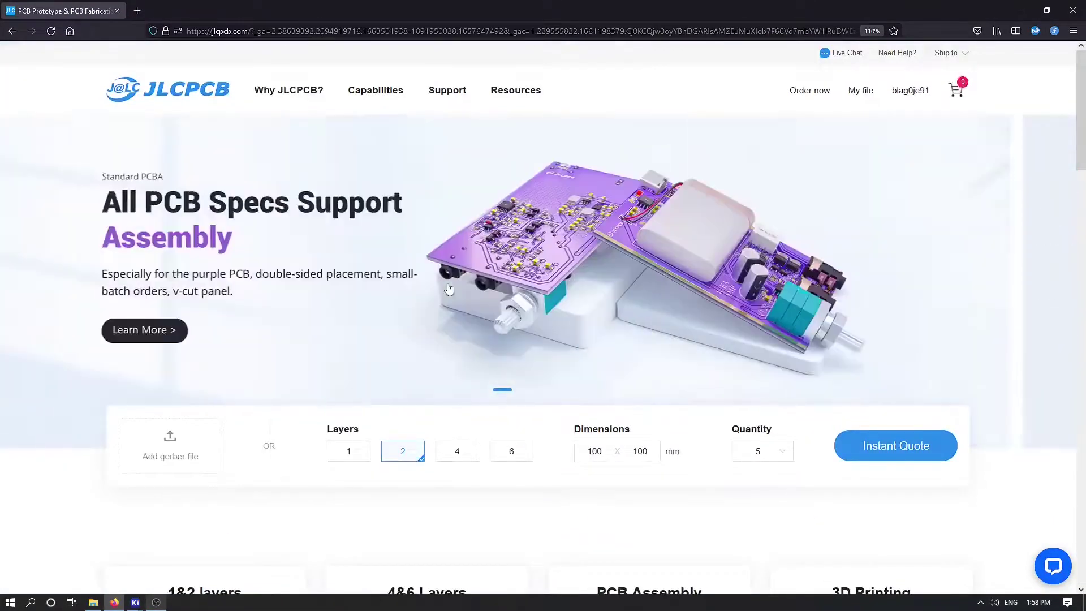
left_click_drag(398, 11, 1085, 222)
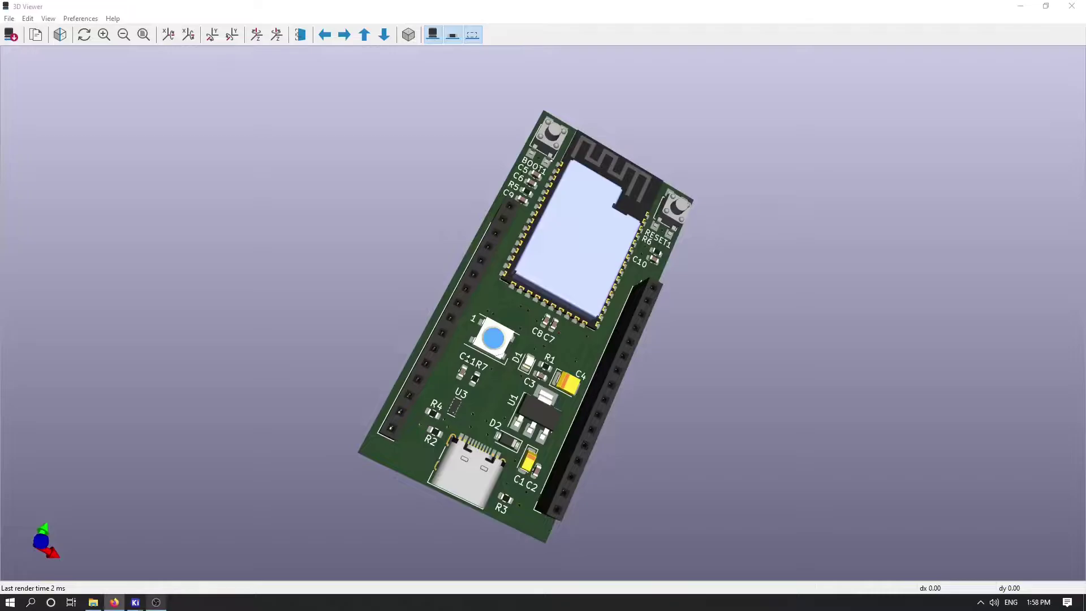
Run the design rules check on the board in the PCB Editor with zones refilled, and close the results.
key("alt+Tab")
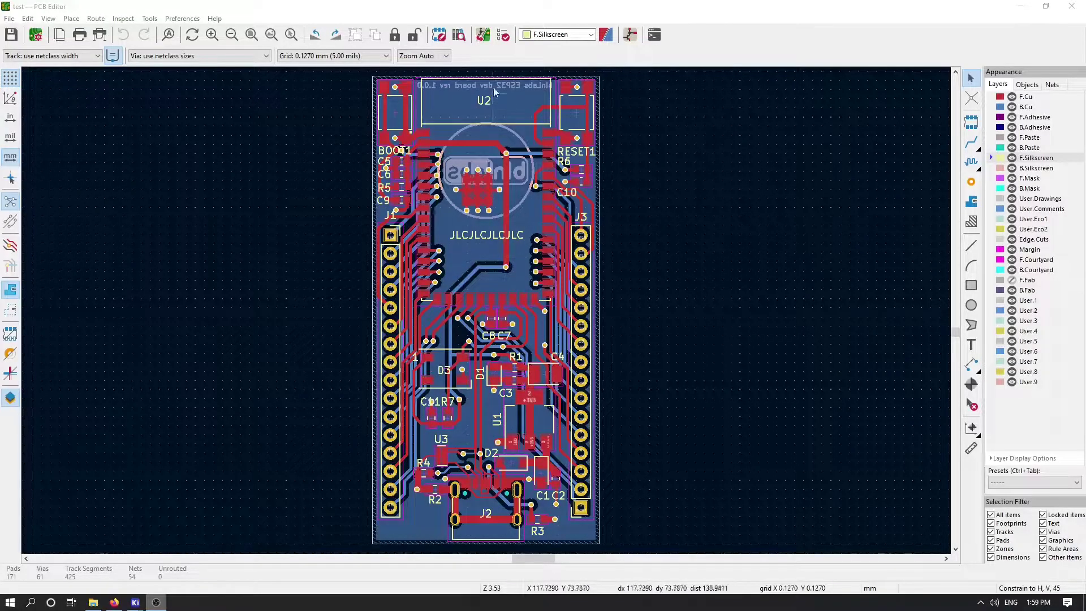
left_click(502, 40)
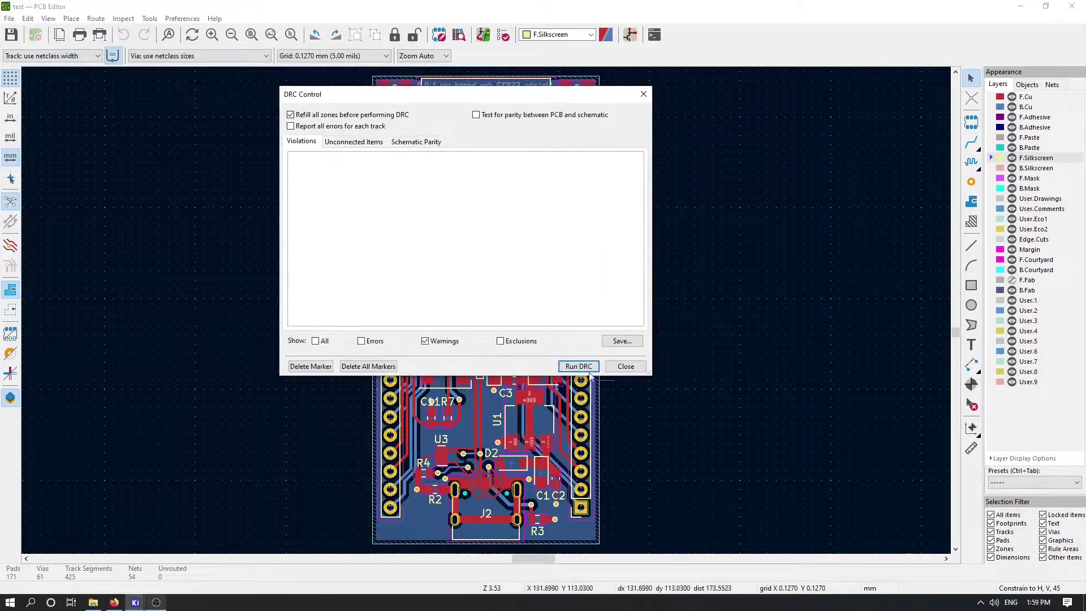
left_click(585, 365)
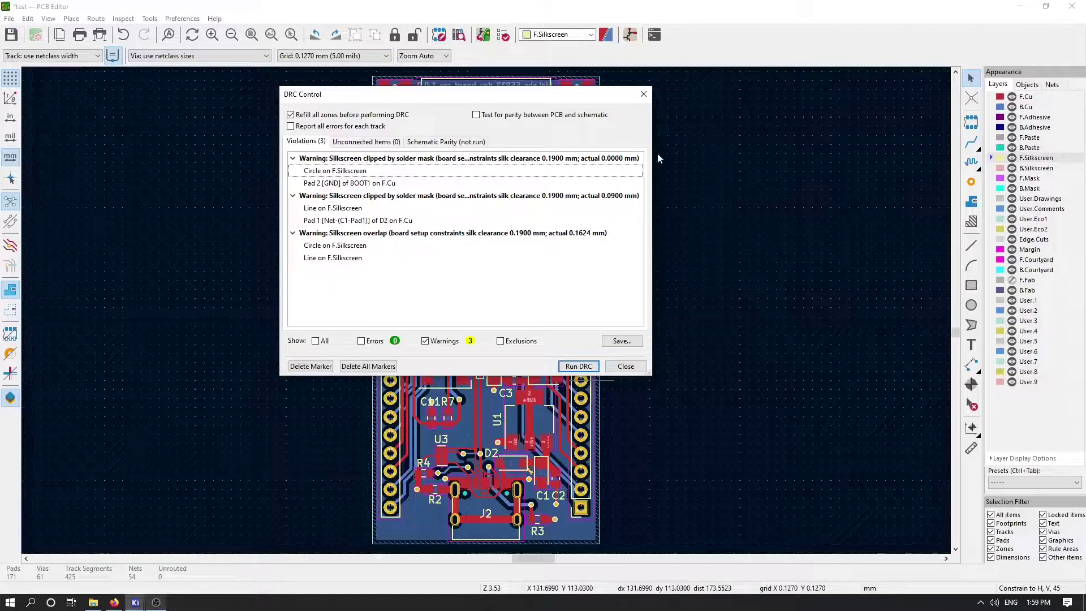
left_click(643, 94)
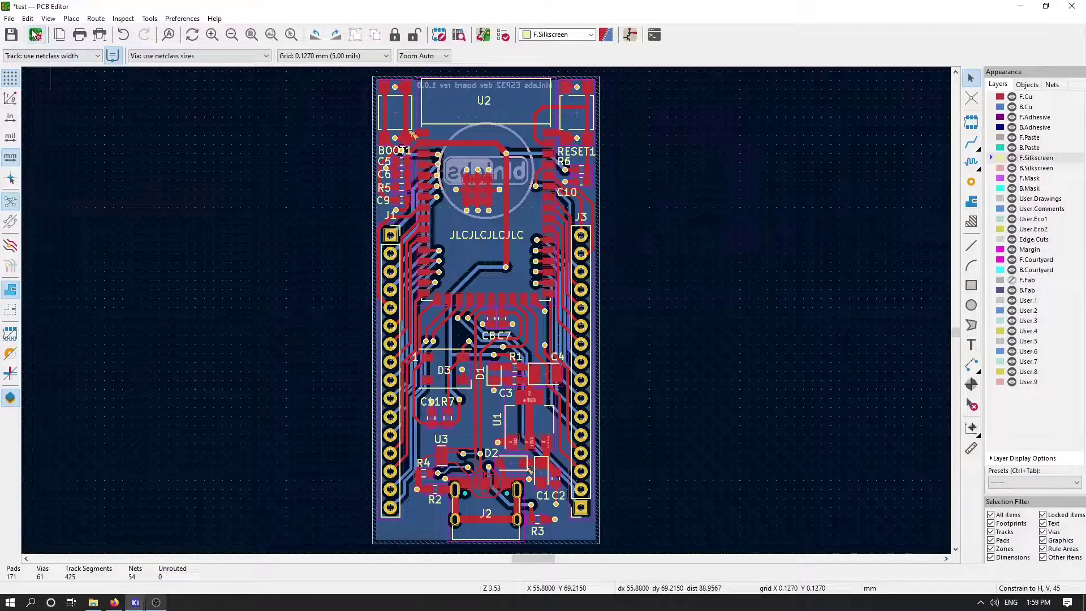
Review the design rule constraints in the board setup and close it without changes.
left_click(36, 35)
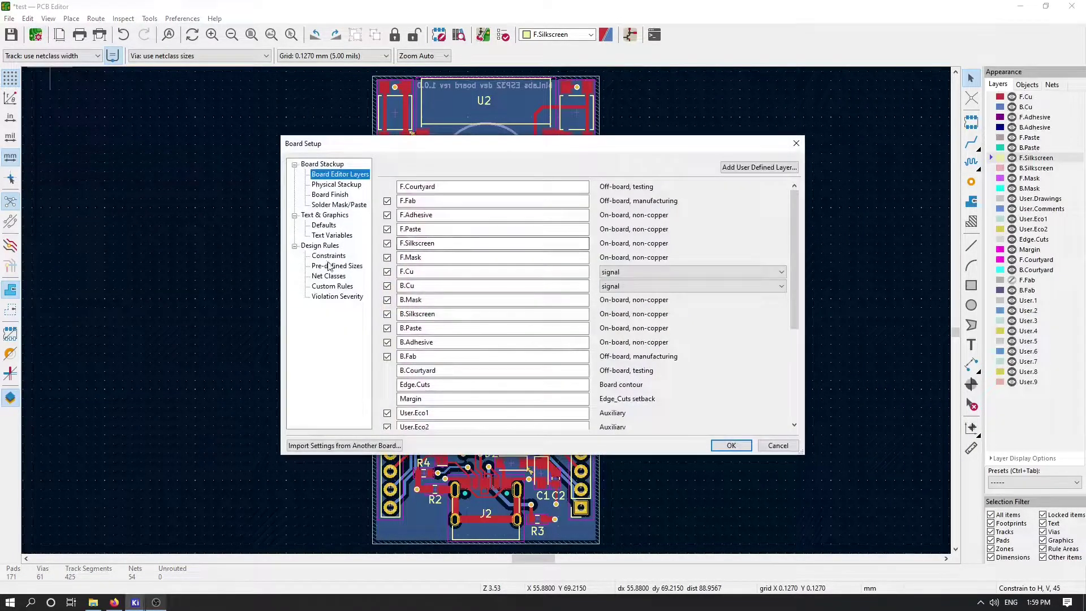
left_click(328, 255)
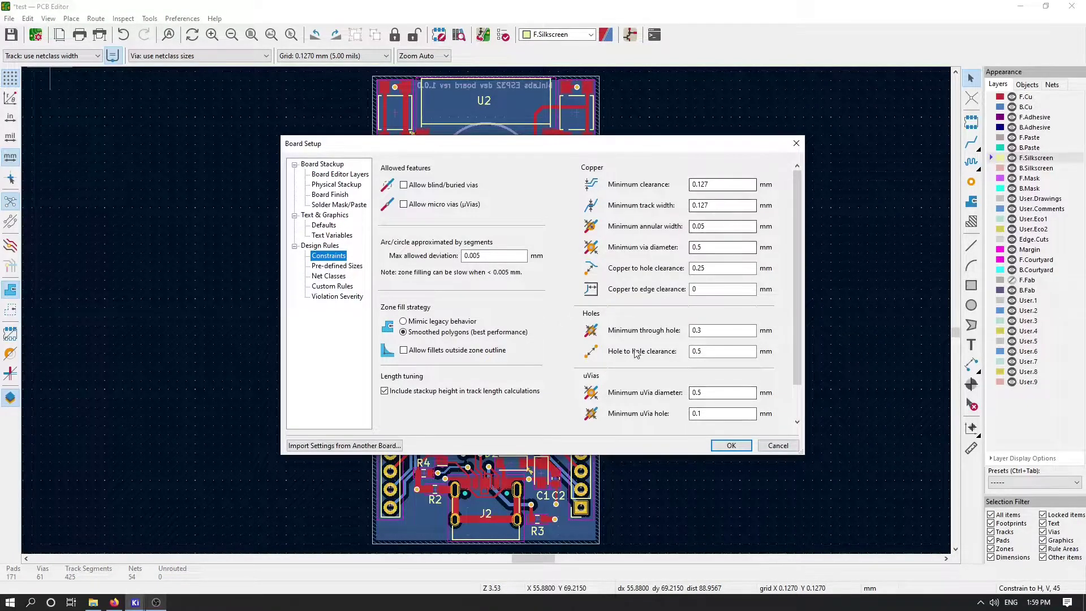
left_click(796, 143)
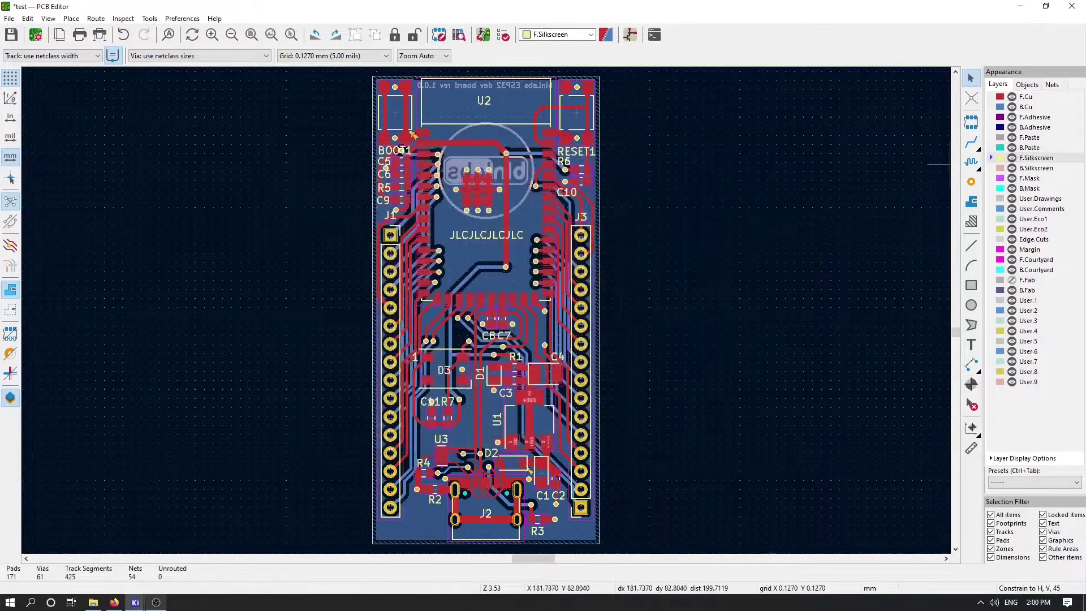
Switch to the JLCPCB website and examine the PCB specifications and drill/hole size limits on its Capabilities page.
key("alt+Tab")
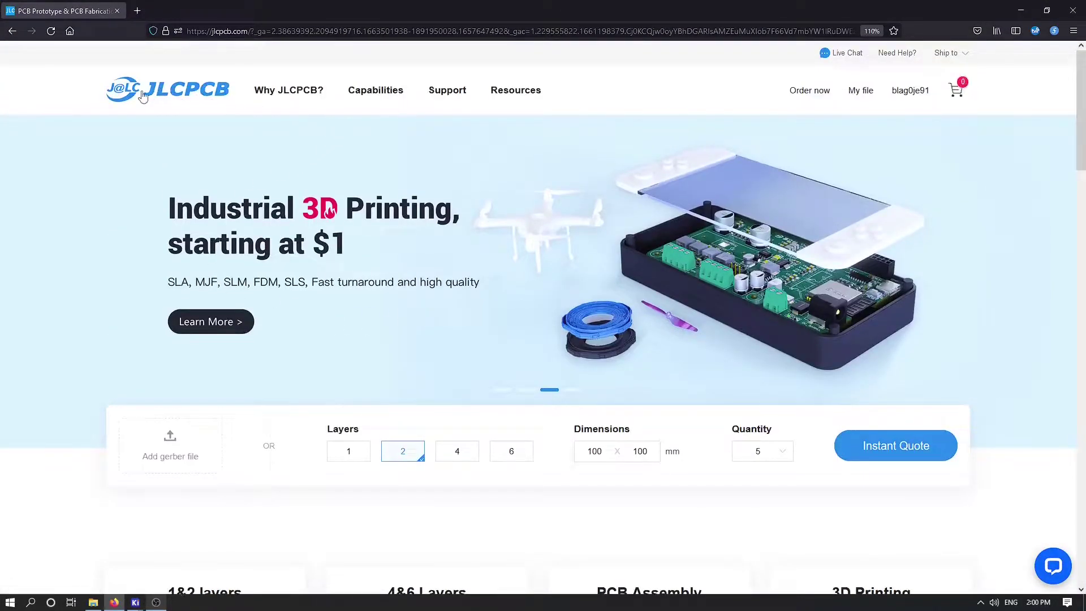
left_click(374, 92)
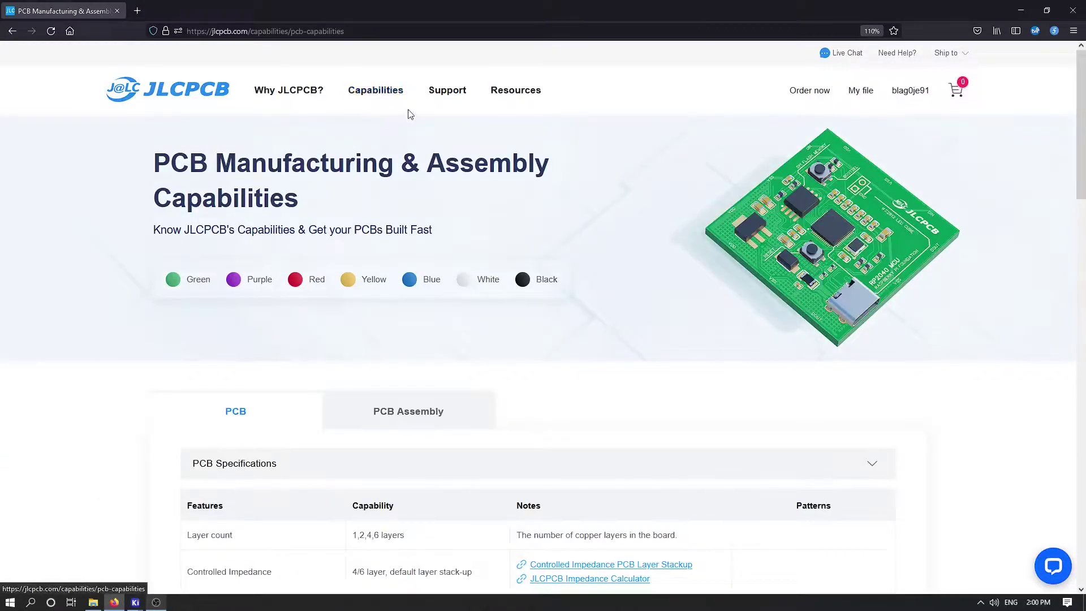
scroll(464, 218, "down", 3)
scroll(525, 257, "down", 15)
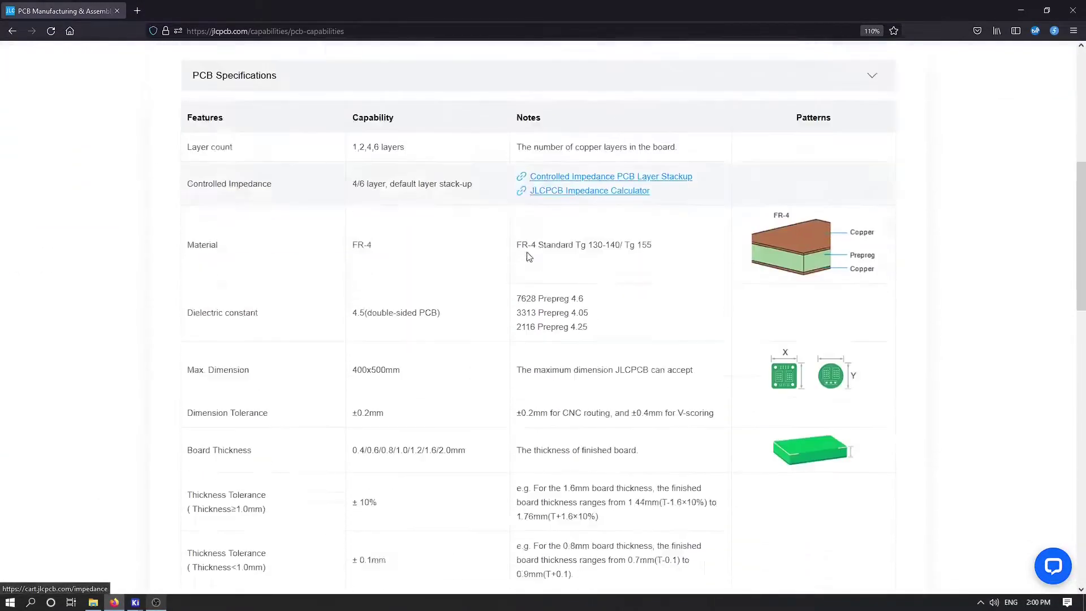
left_click(249, 135)
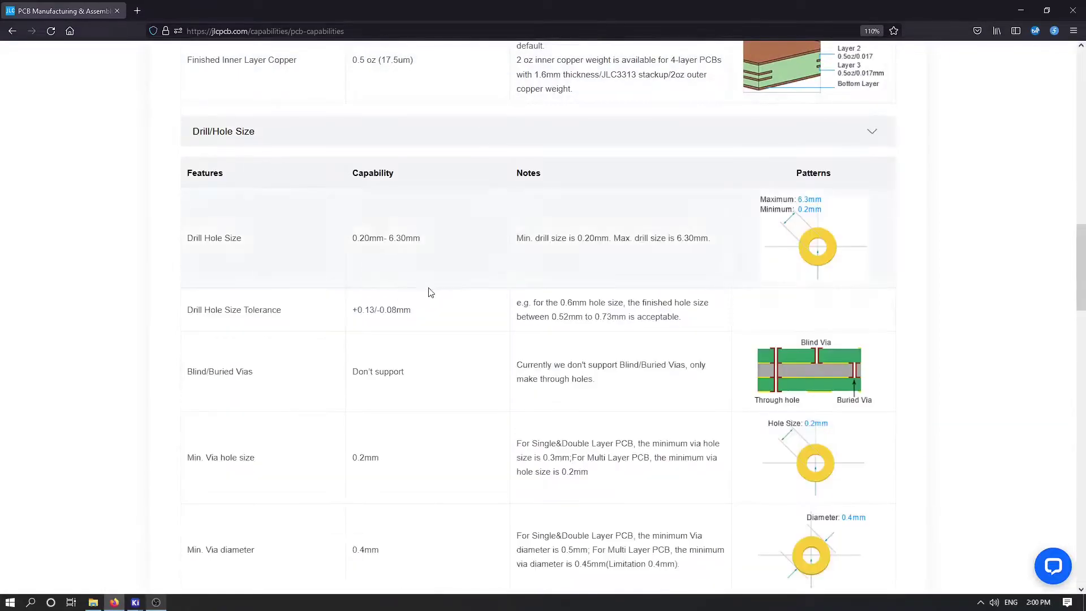
scroll(424, 285, "down", 12)
scroll(425, 270, "down", 8)
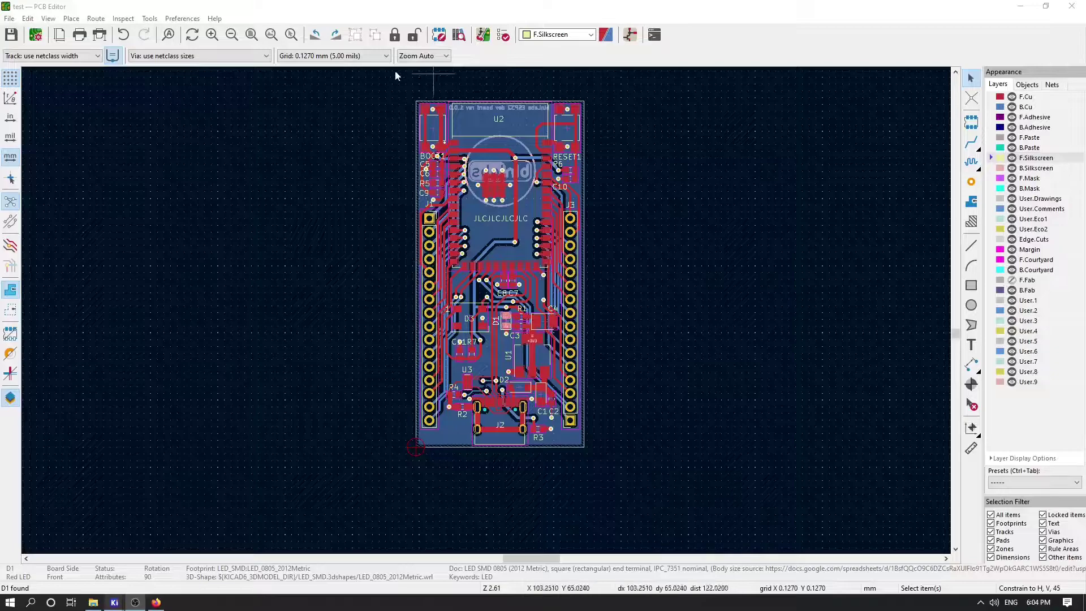
Place the drill/place file origin at a point just below the board's bottom edge.
left_click(416, 446)
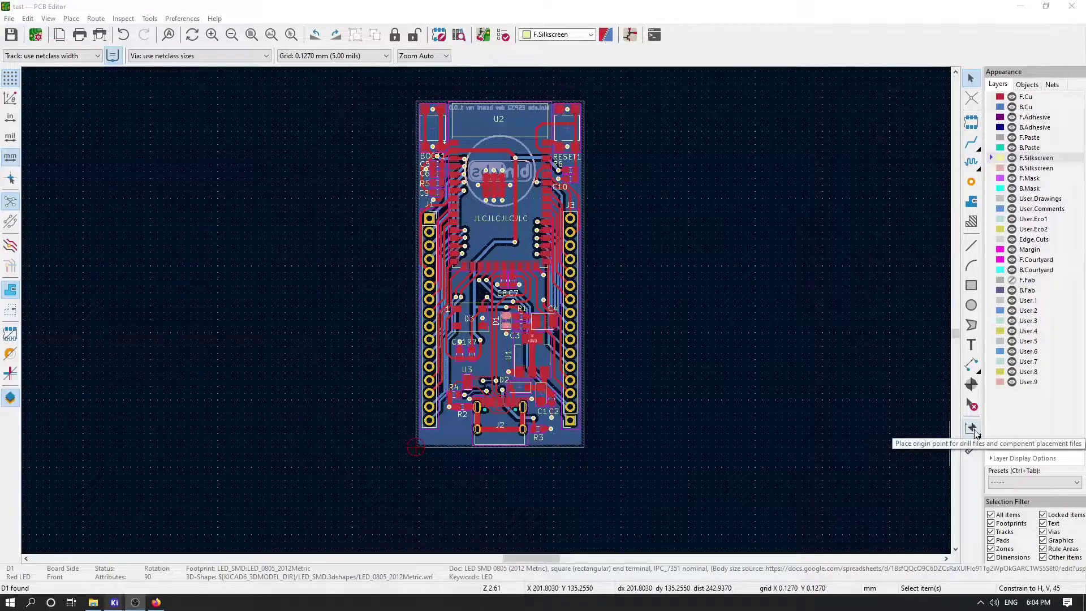
left_click(972, 428)
left_click(467, 470)
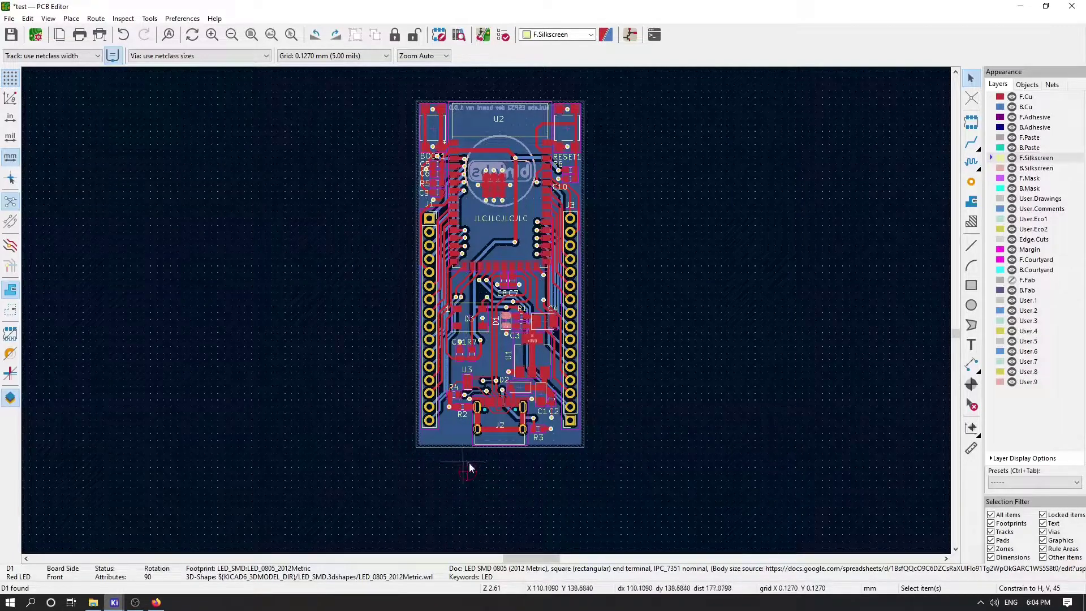
Place the drill/place file origin exactly on the lower-left corner of the board outline and save the board.
scroll(500, 309, "up", 8)
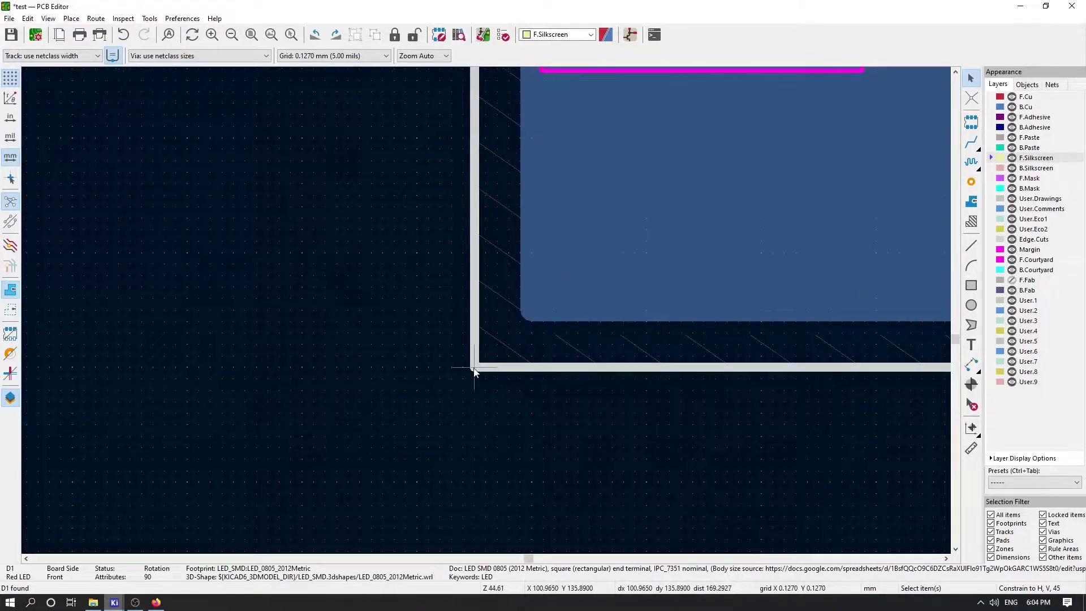
left_click(474, 368)
scroll(523, 403, "left", 3)
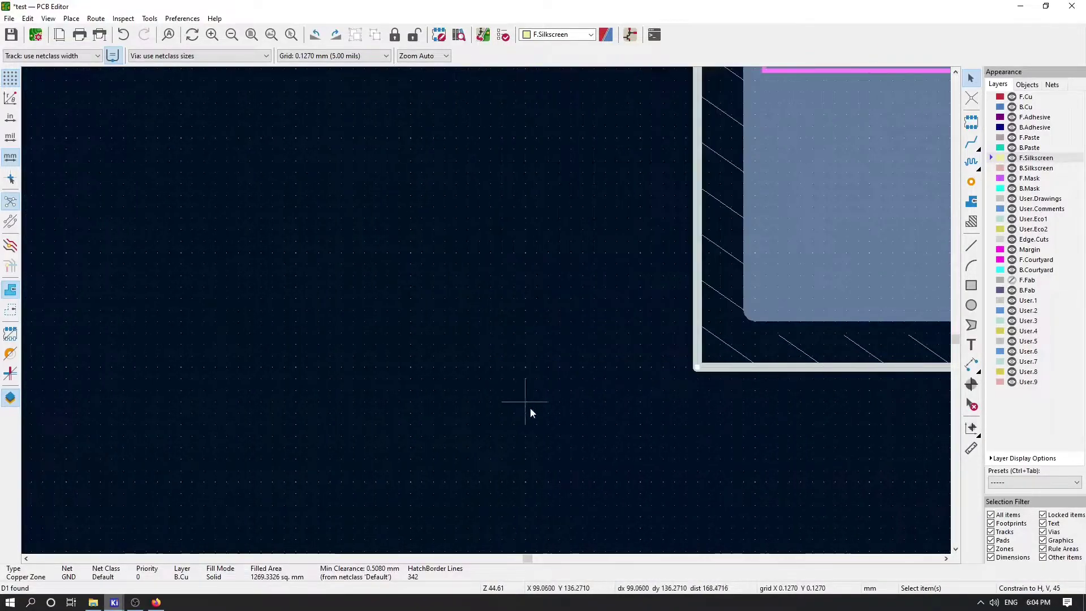
scroll(497, 305, "down", 3)
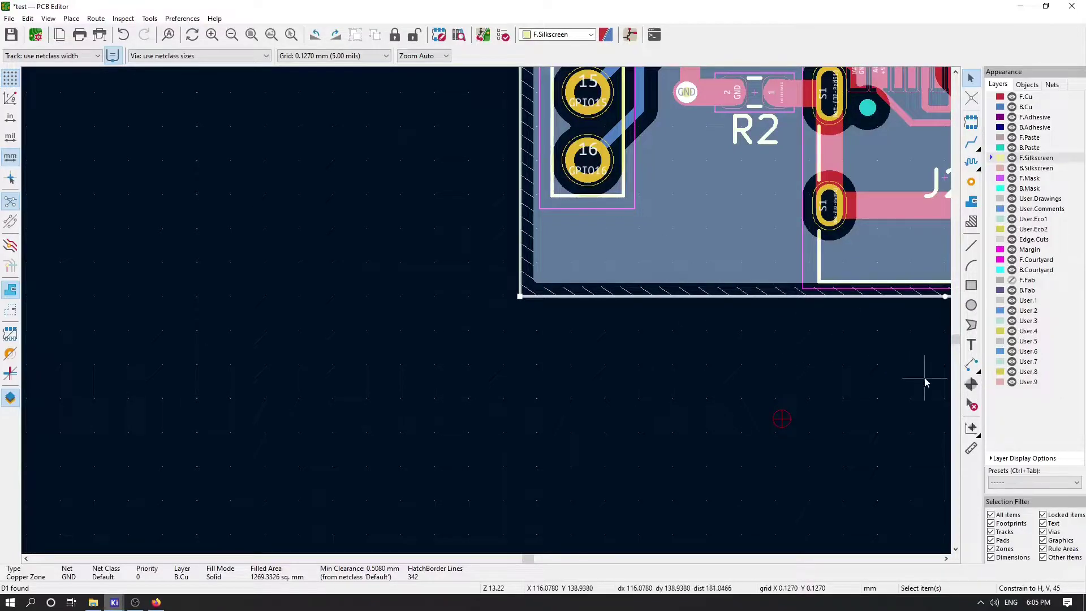
left_click(972, 431)
scroll(516, 296, "up", 8)
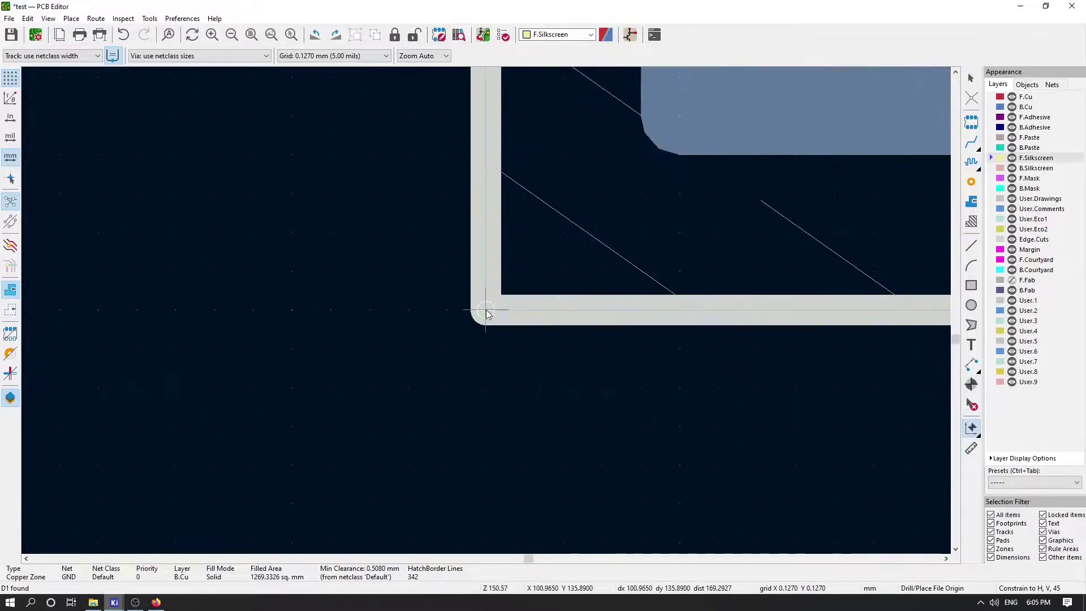
left_click(485, 311)
key("Escape")
scroll(485, 310, "down", 8)
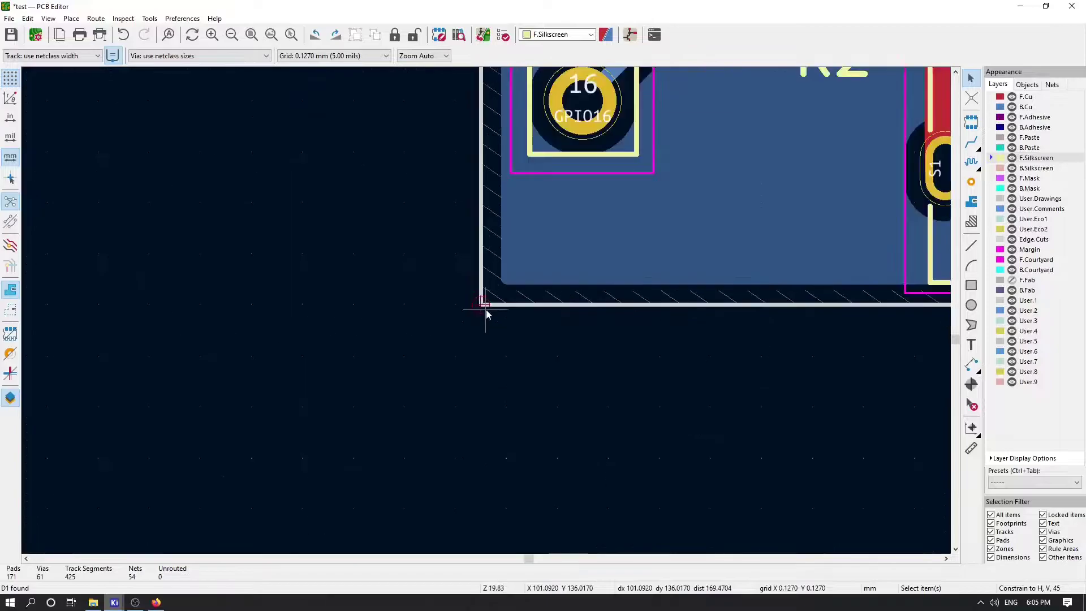
key("ctrl+s")
scroll(486, 310, "down", 3)
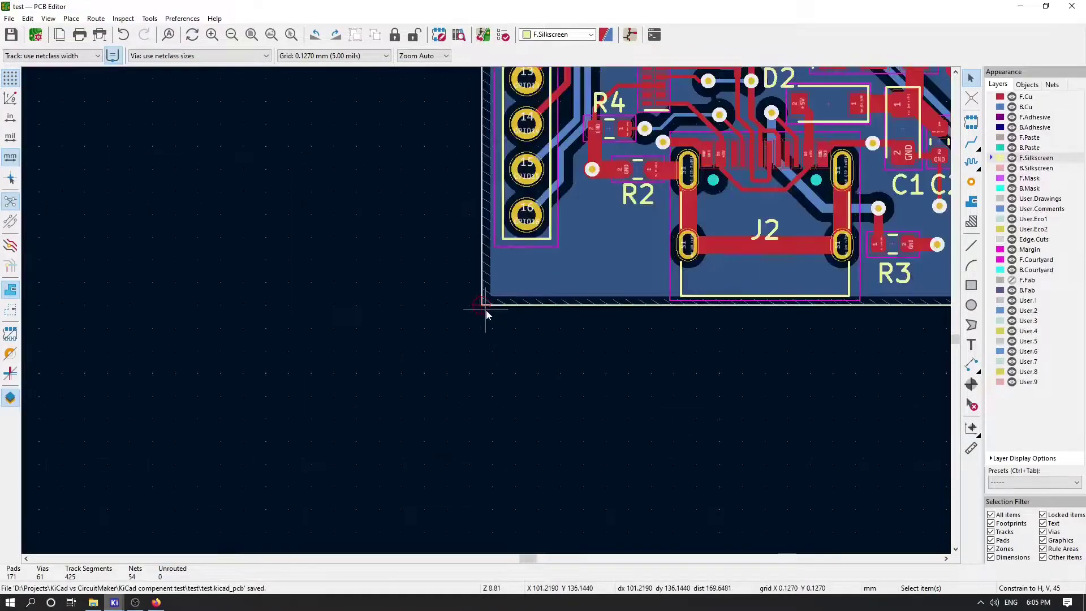
Review the Gerber plot settings, including the drill/place file origin option, and close them without plotting.
left_click(9, 18)
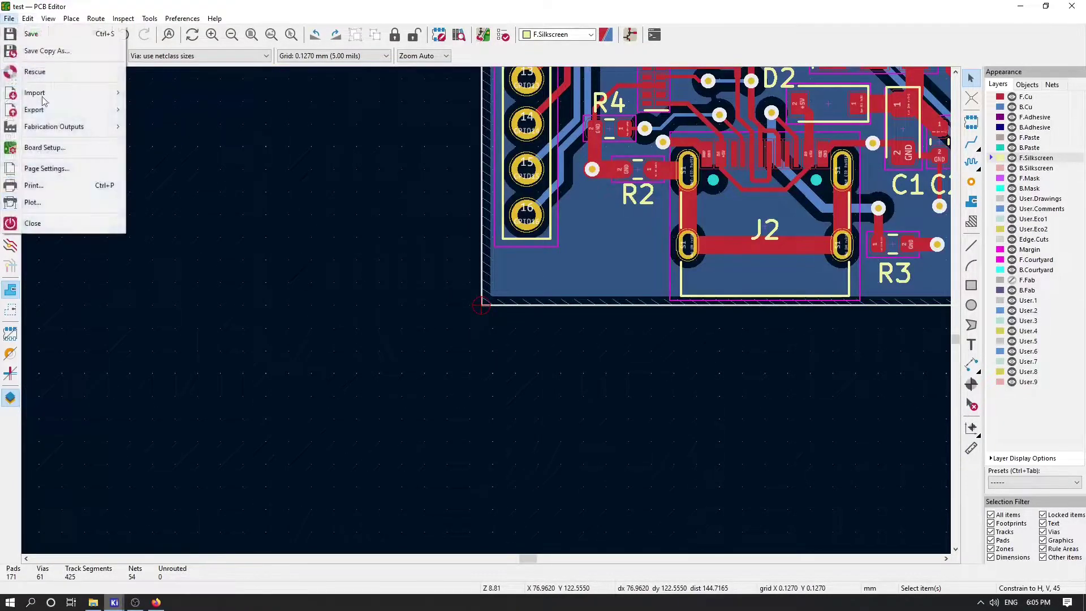
mouse_move(57, 127)
left_click(192, 128)
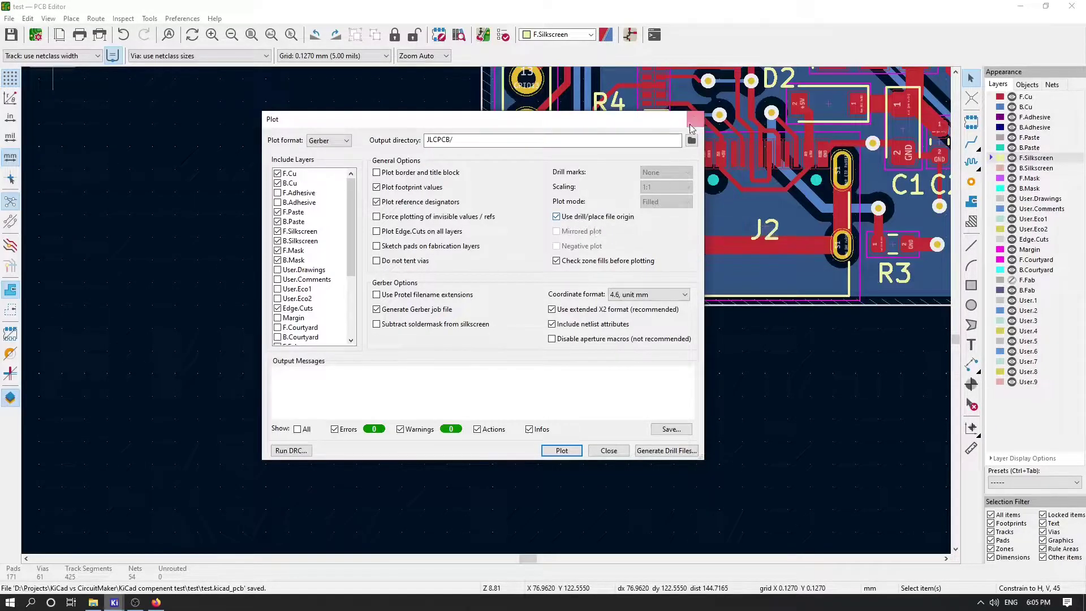
key("Escape")
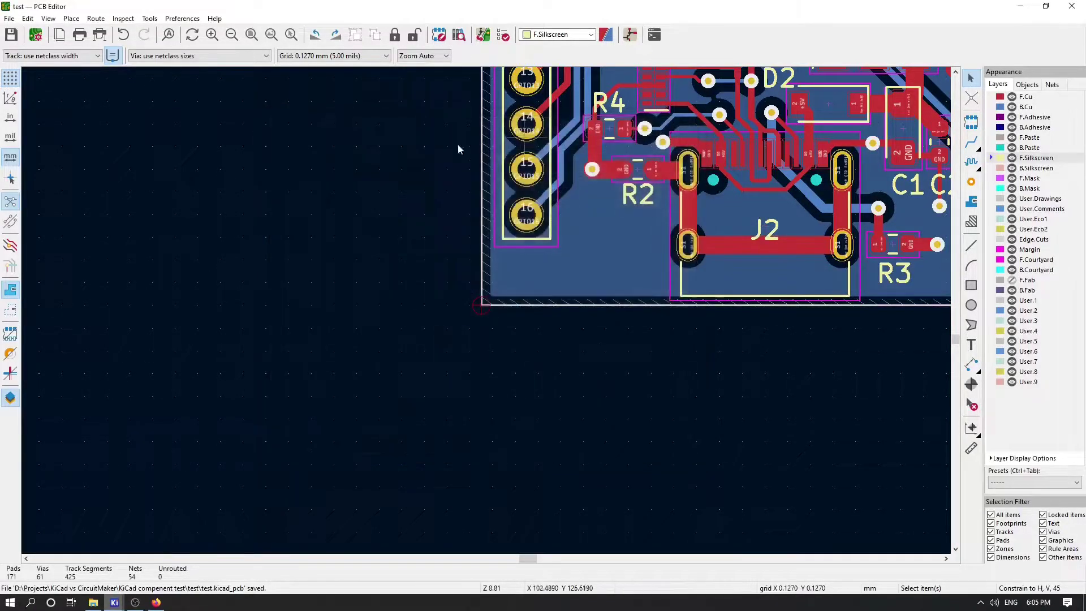
Review the component placement file settings, including format, units and drill/place file origin, and close without generating.
left_click(8, 19)
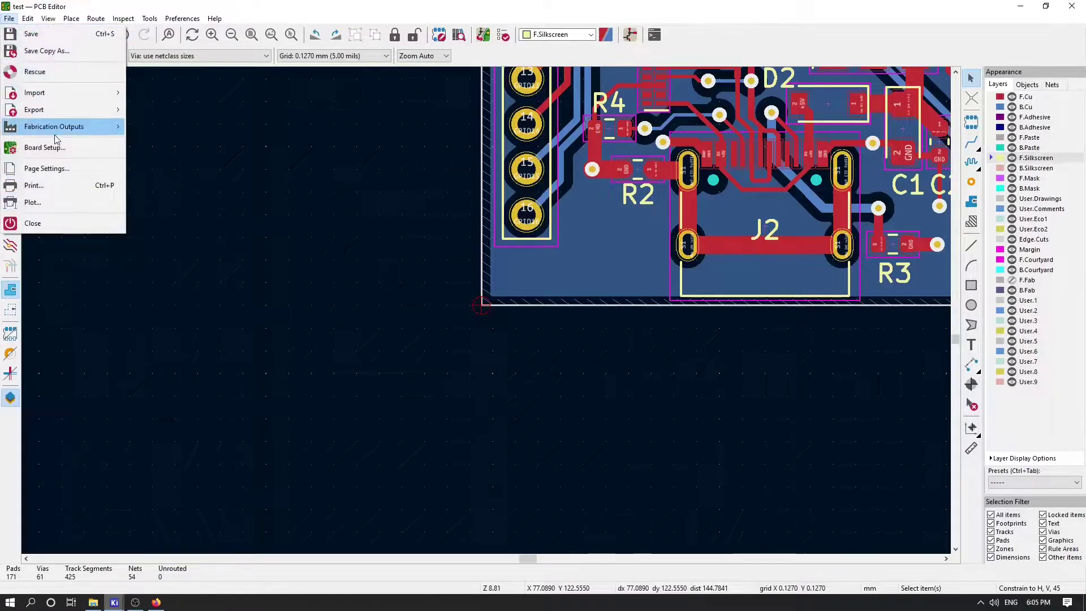
mouse_move(55, 129)
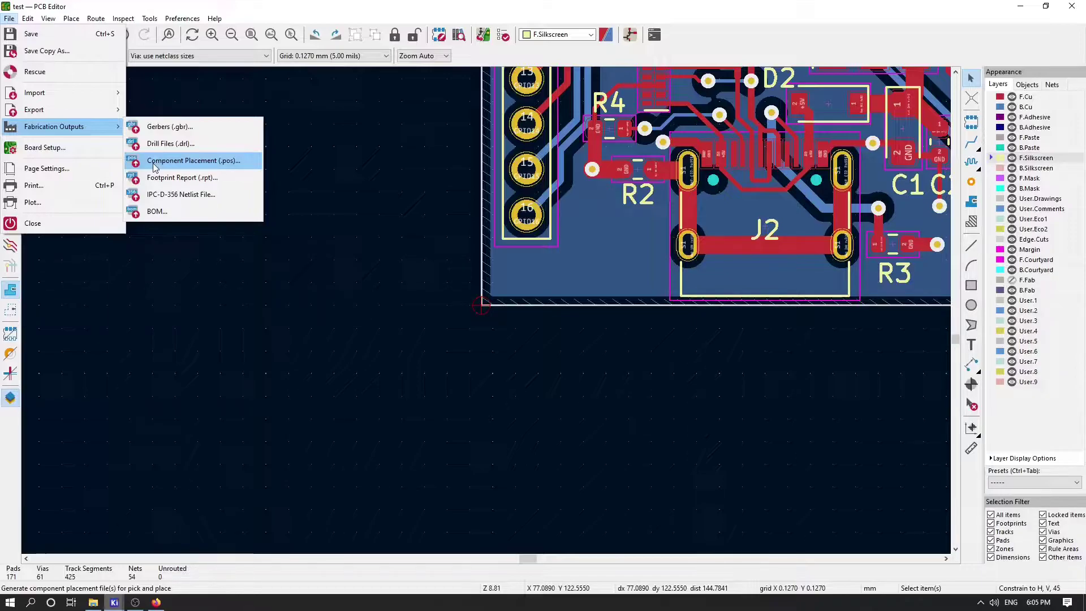
left_click(207, 165)
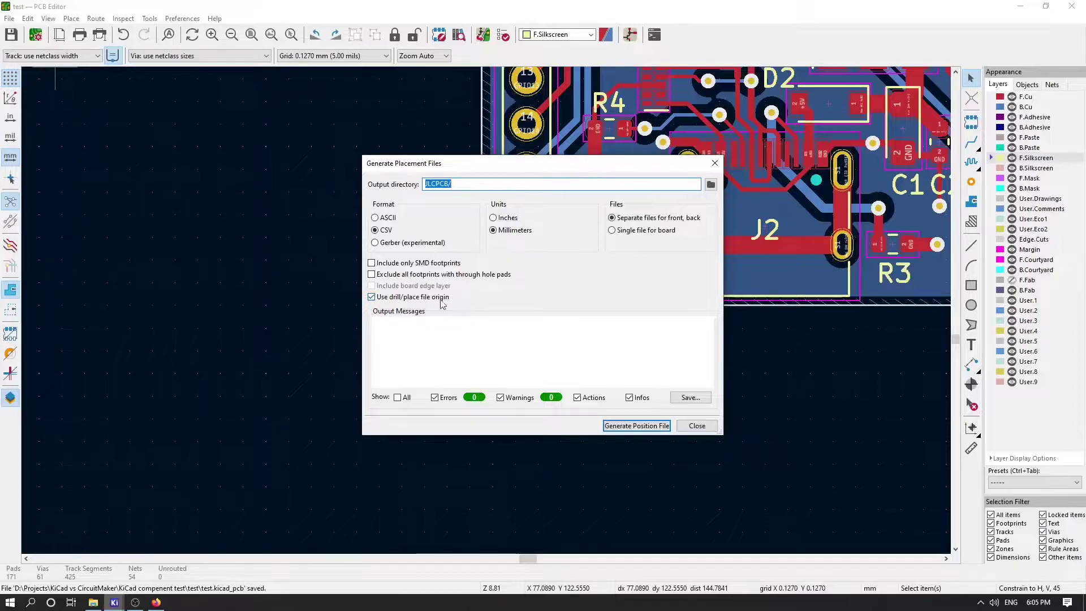
key("Escape")
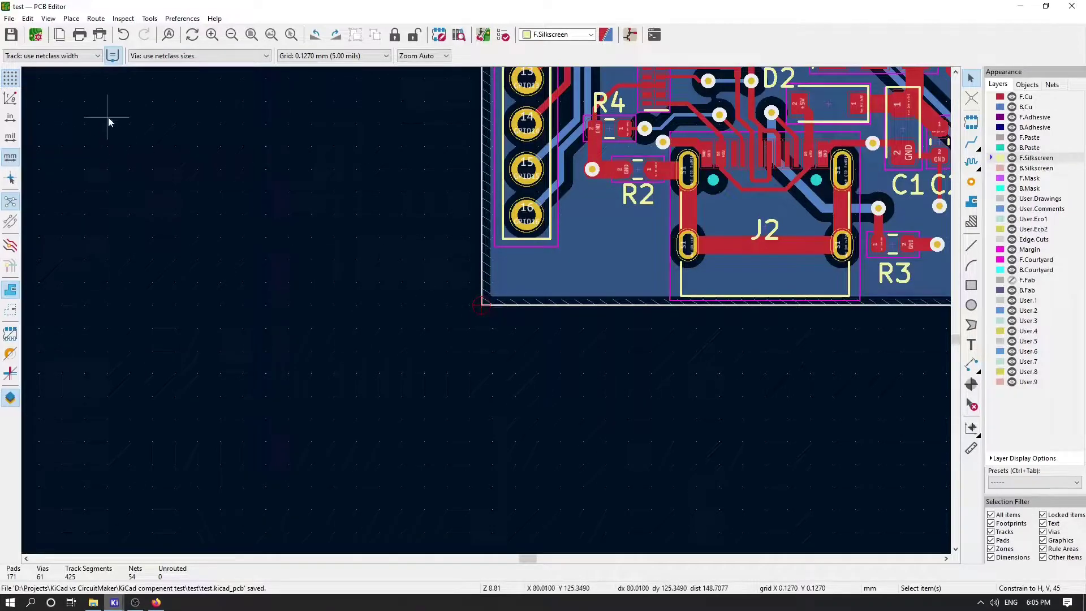
Switch to the Schematic Editor and save the schematic.
left_click(1020, 6)
mouse_move(163, 601)
mouse_move(114, 601)
left_click(291, 557)
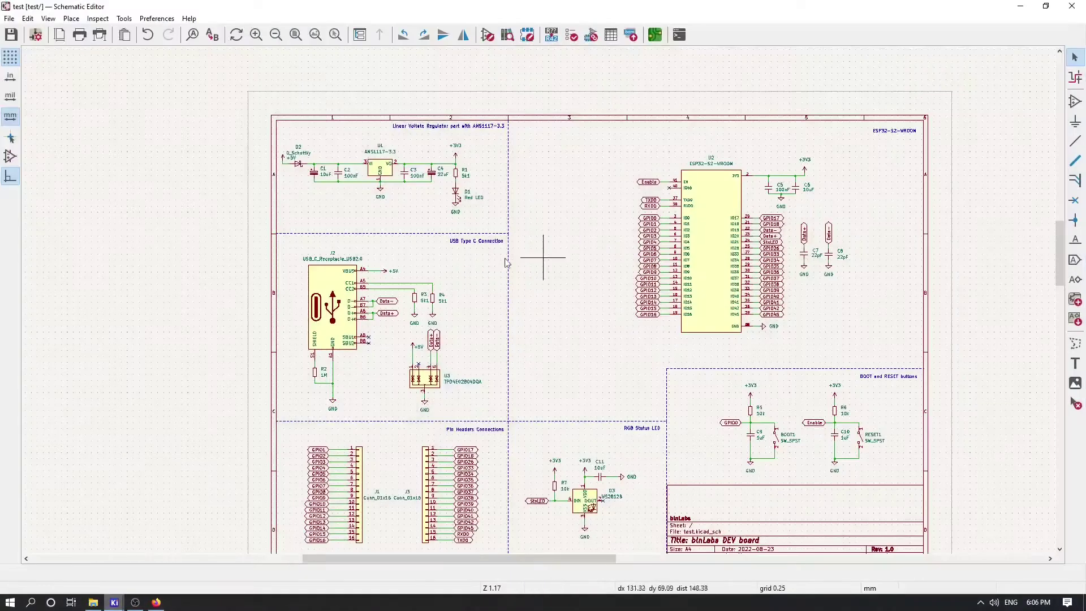
key("ctrl+s")
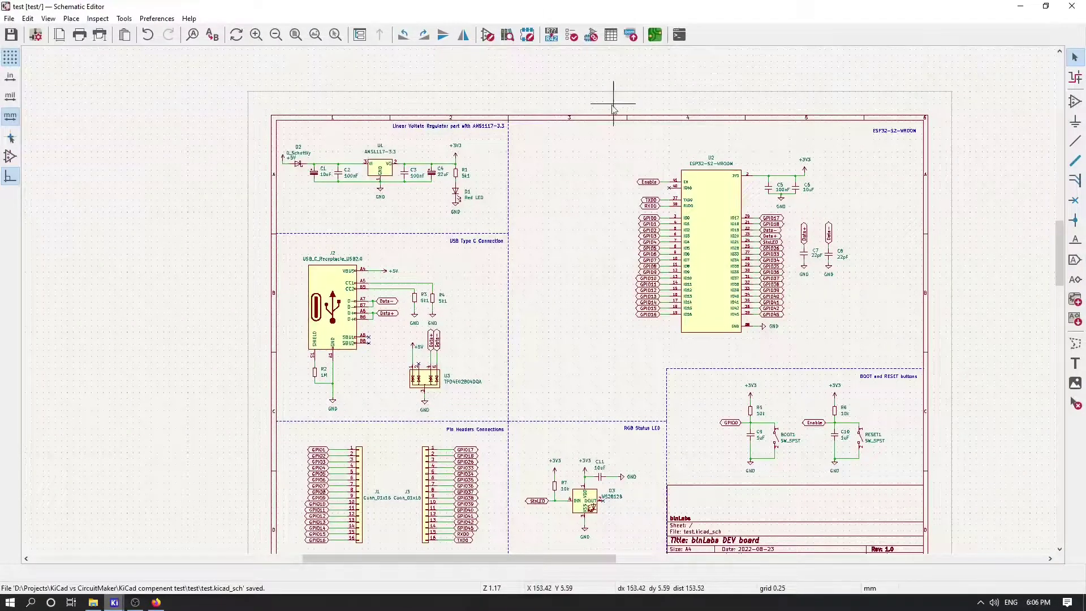
Generate the bill of materials with the bom_csv_grouped_by_value_with_fp script and close the dialog.
left_click(630, 36)
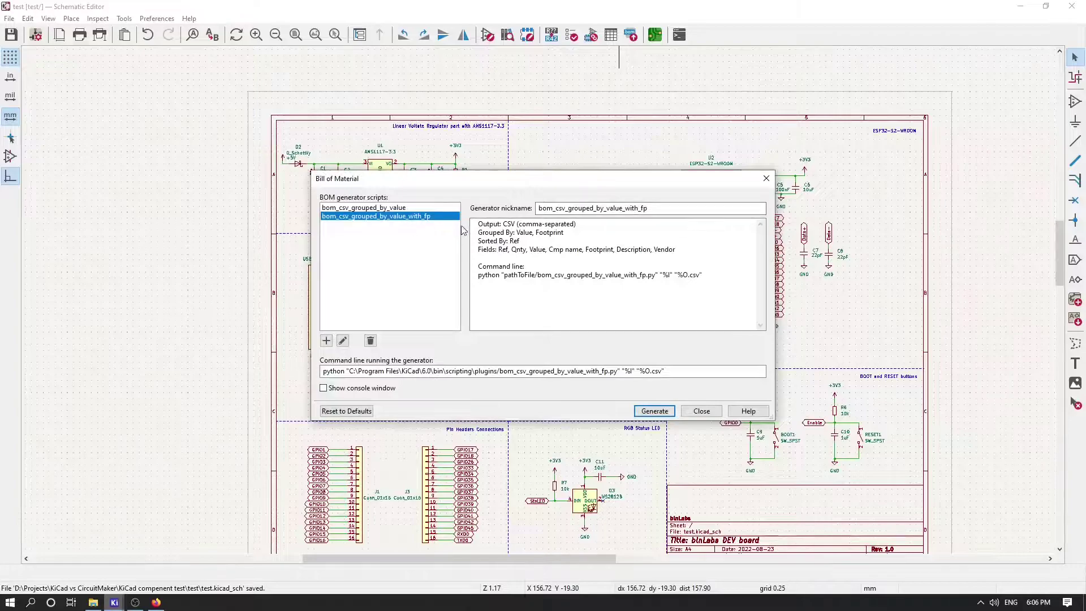
left_click(650, 411)
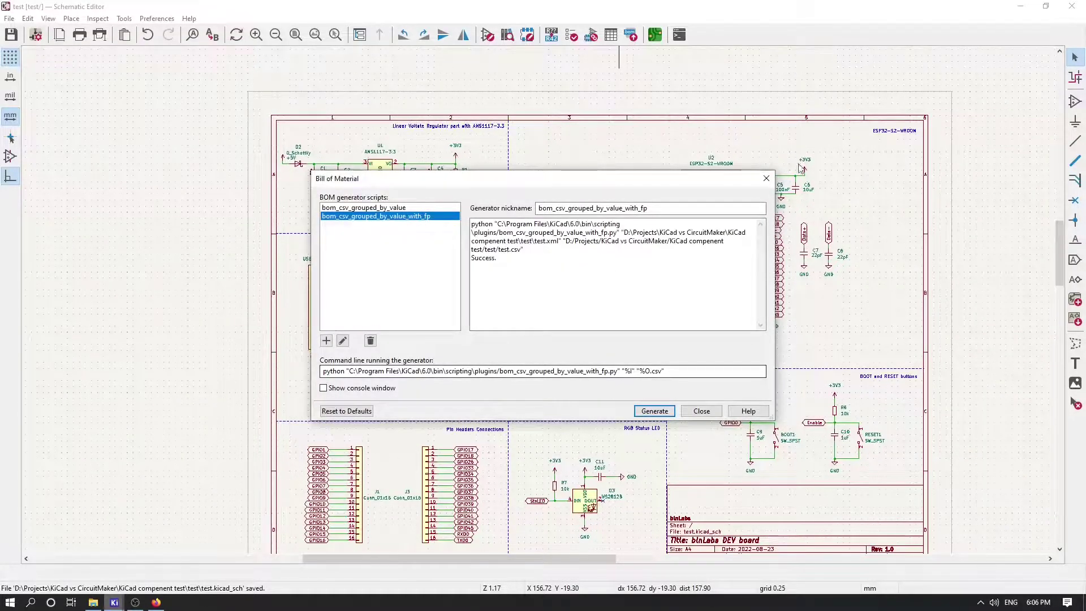
left_click(701, 411)
Open the generated test.csv in Excel and inspect the Vendor column heading in cell G11.
mouse_move(114, 601)
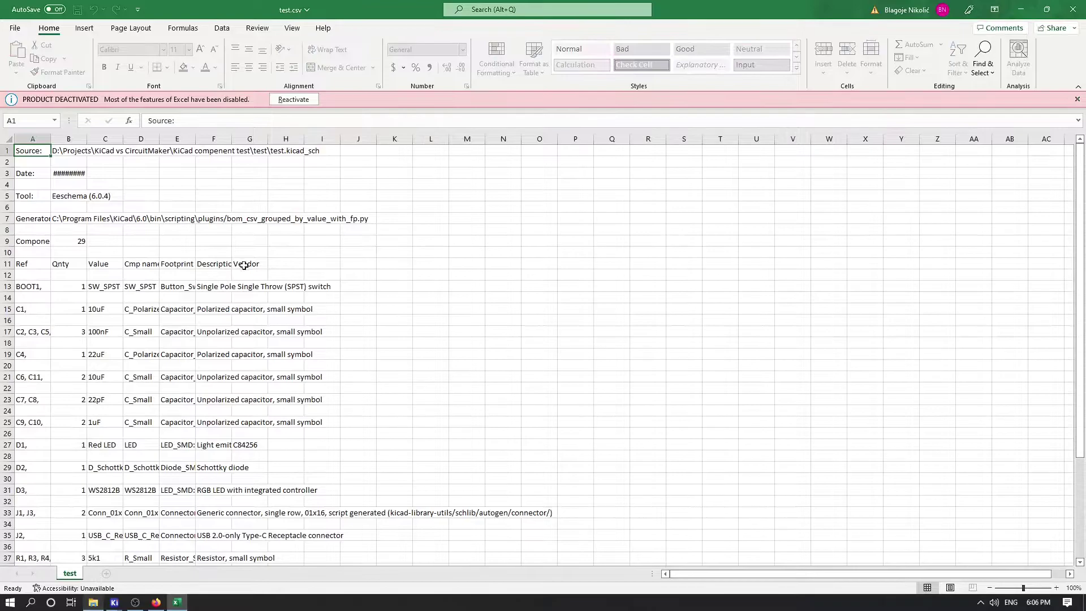
left_click(238, 265)
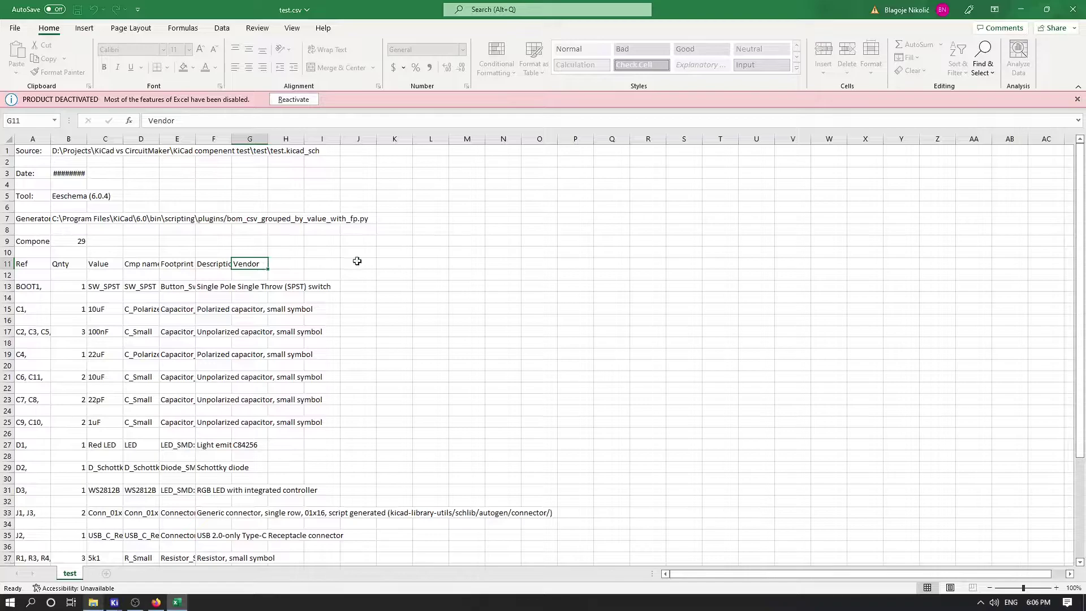
Check the JLCPCB part number of the CC0603KRX7R9BB104 capacitor on the parts page in Firefox, and close test.csv in Excel.
key("alt+Tab")
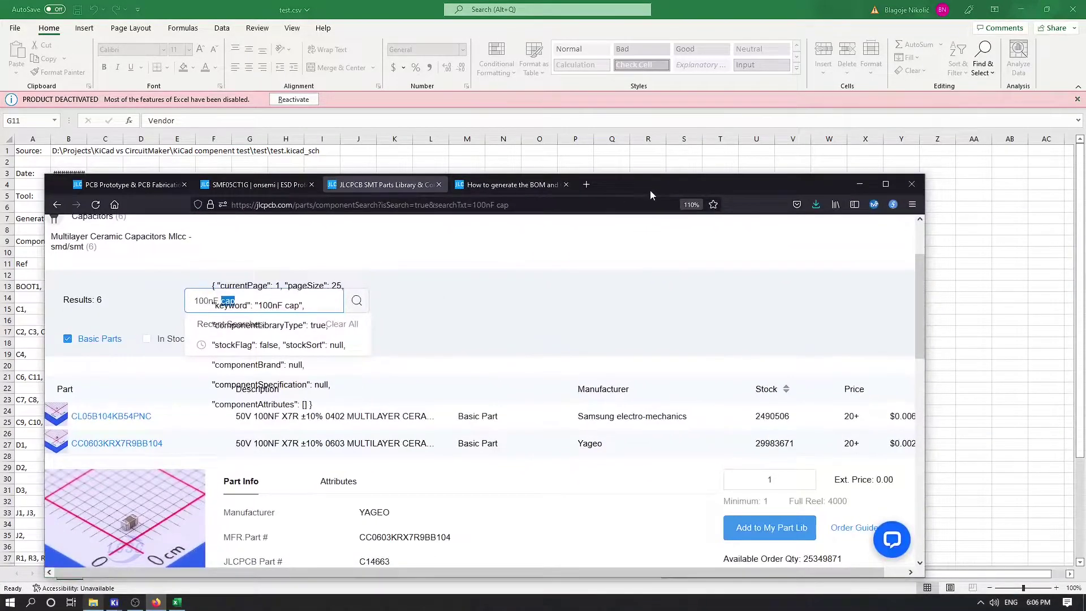
double_click(650, 191)
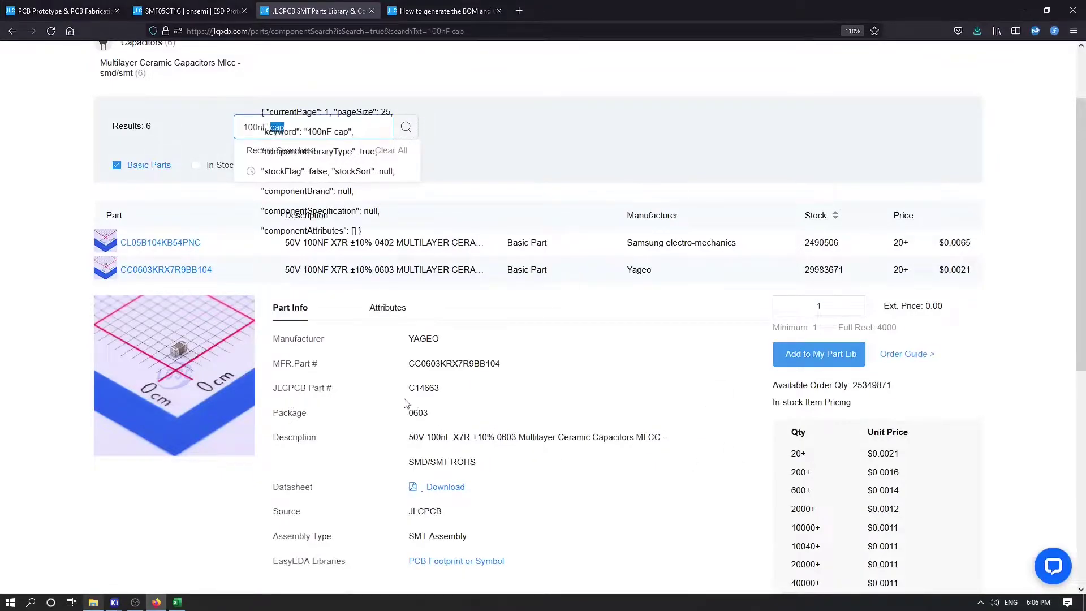
double_click(424, 388)
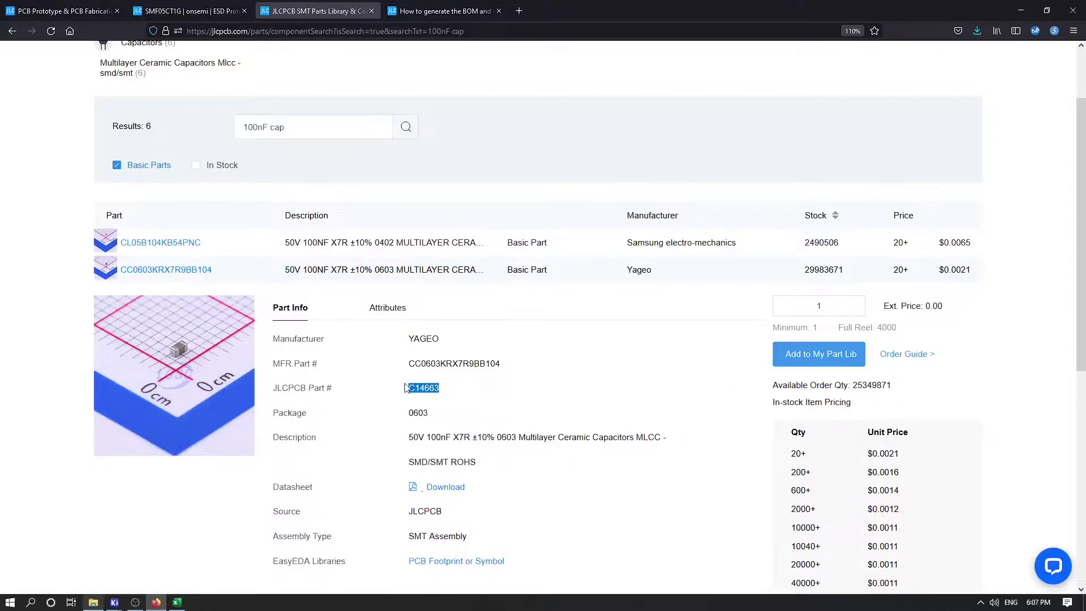
mouse_move(426, 399)
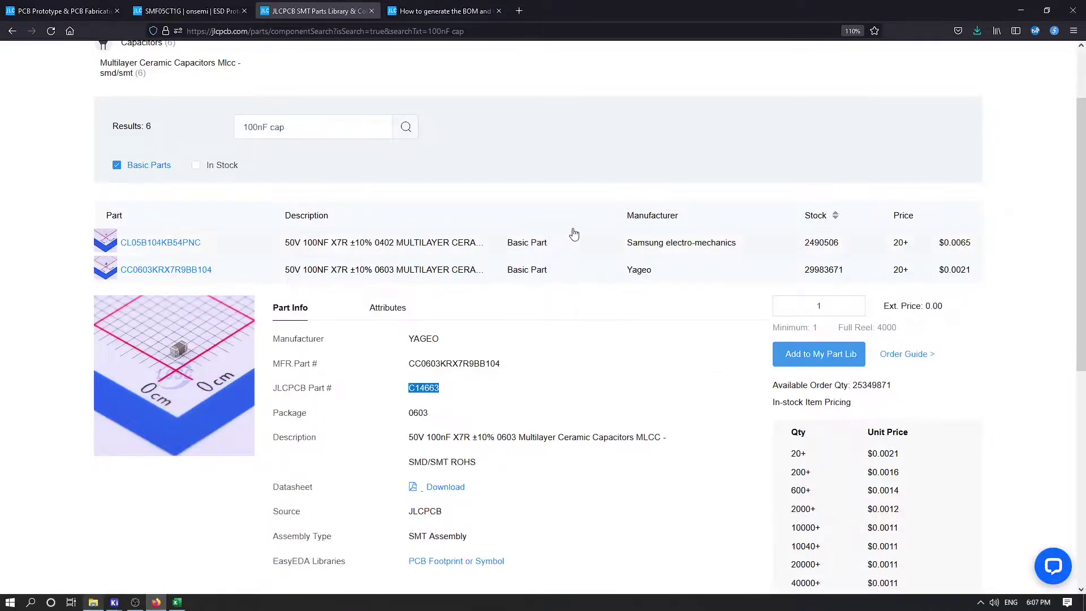
double_click(588, 6)
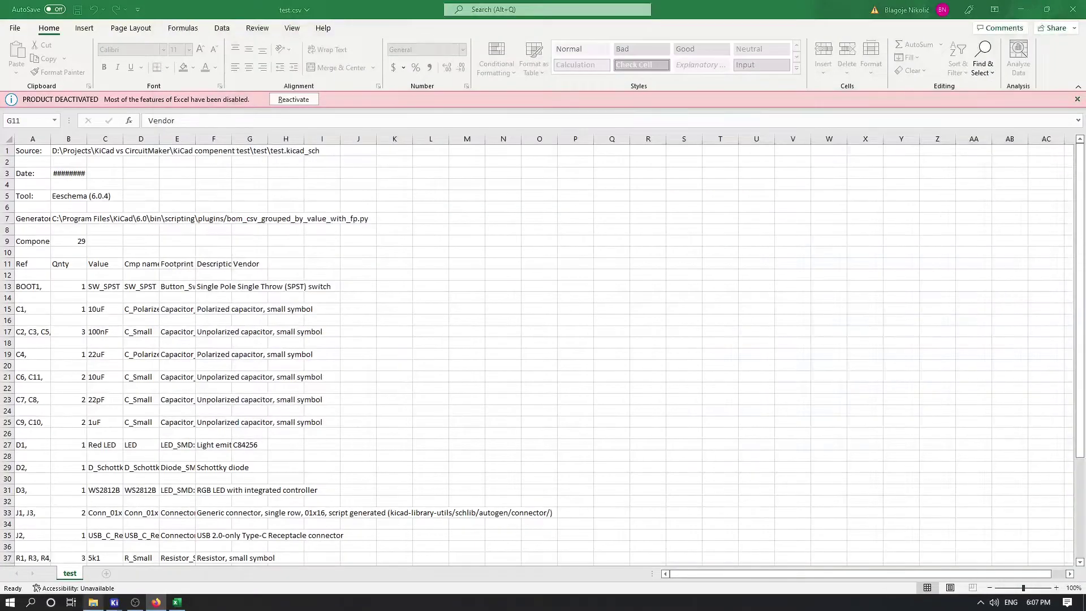
left_click(1072, 10)
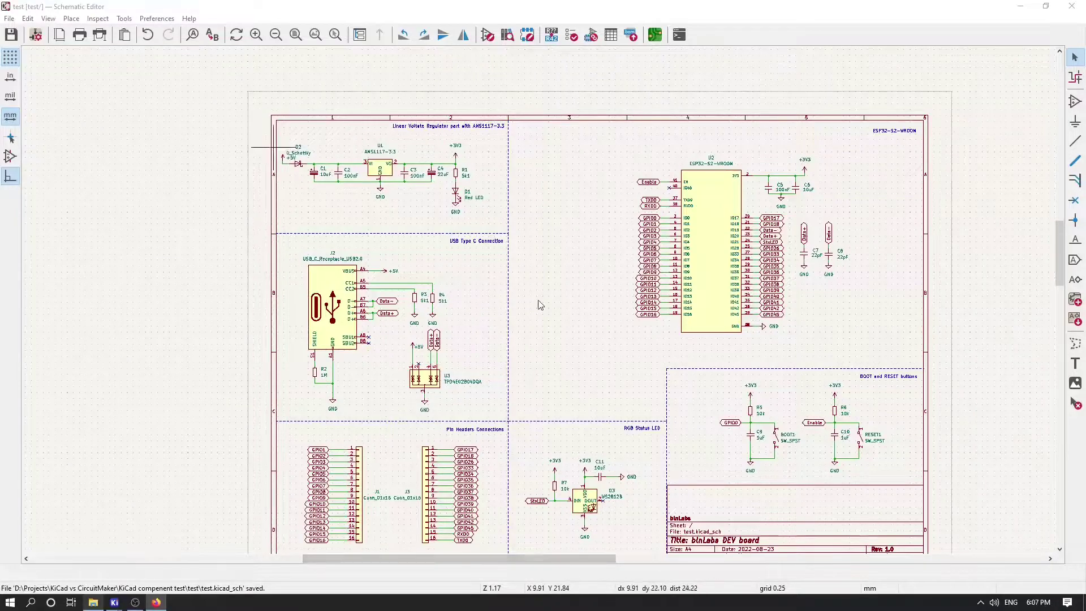
Open the properties of diode D2 in the schematic and copy part number C82544 from its Note link.
scroll(294, 170, "up", 5)
scroll(538, 327, "right", 5)
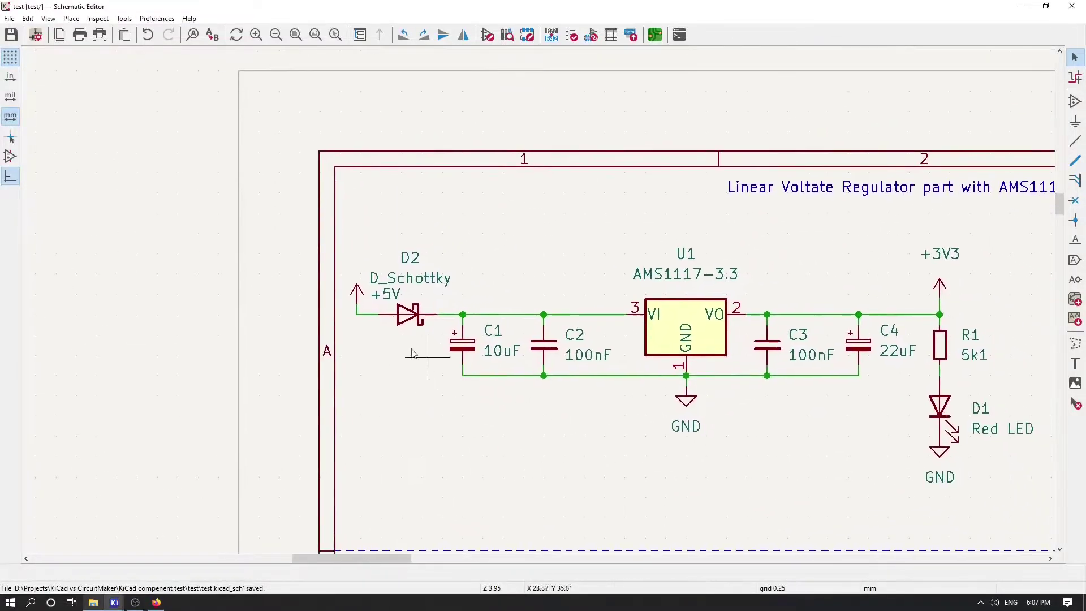
double_click(418, 317)
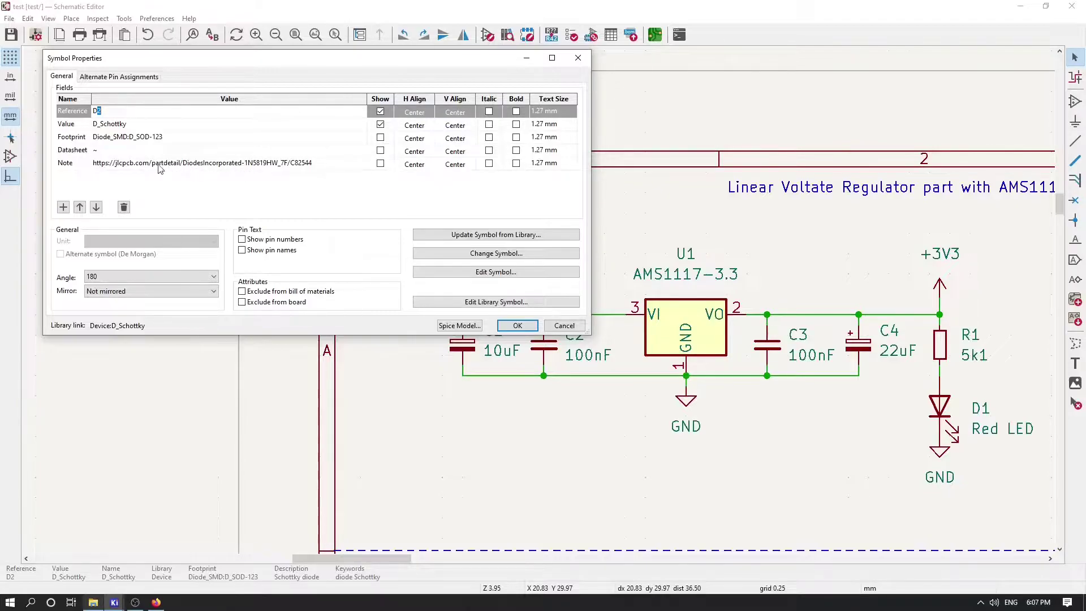
left_click(298, 164)
left_click(298, 164)
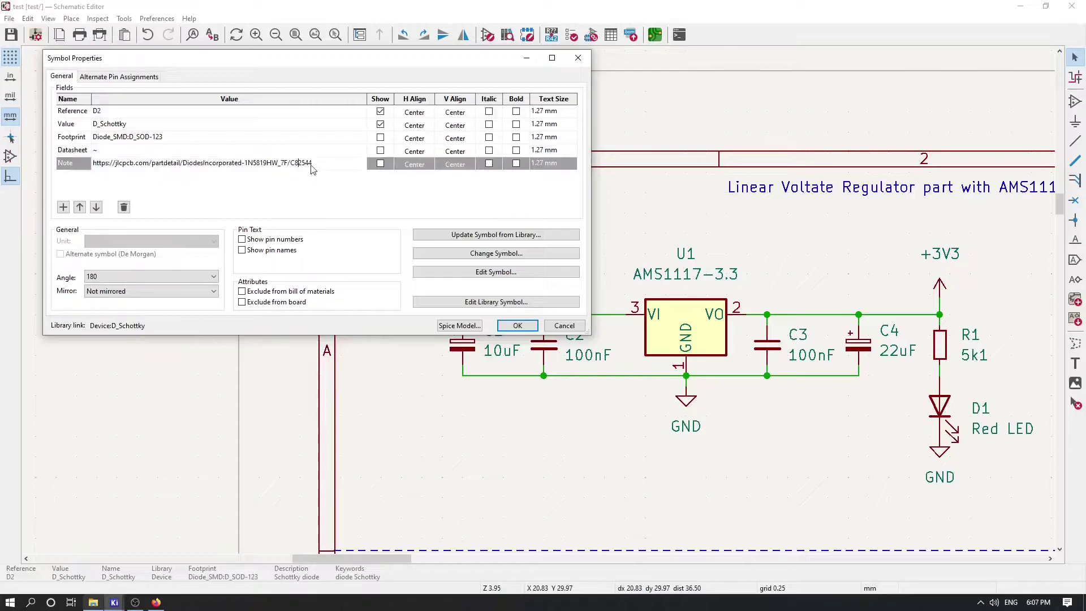
double_click(300, 163)
key("ctrl+c")
Add a Vendor field with the value C82544 to diode D2 and accept the properties.
left_click(63, 207)
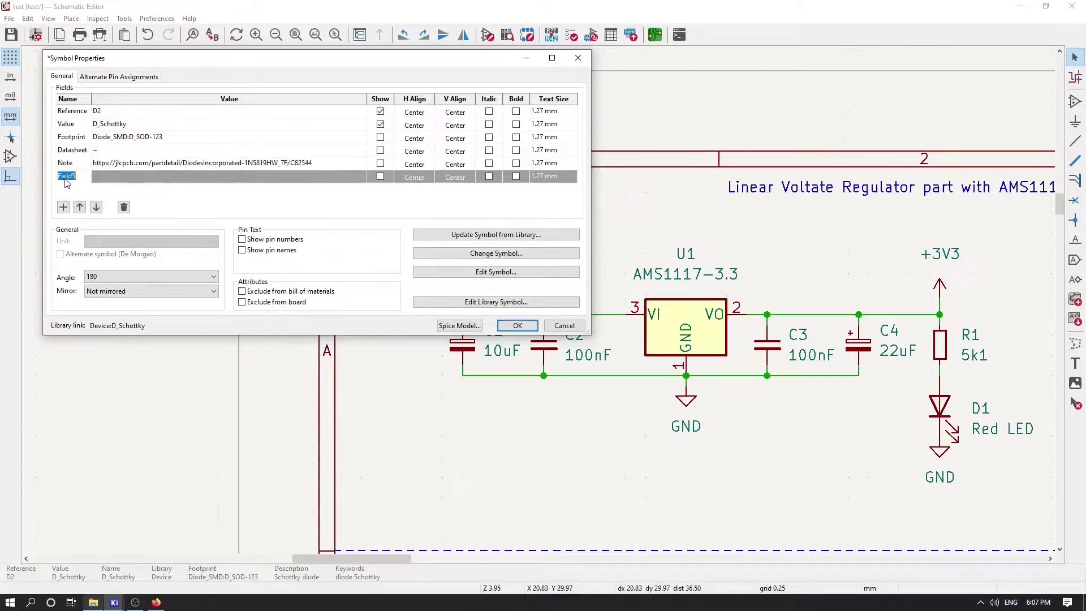
type("vendor")
key("ctrl+v")
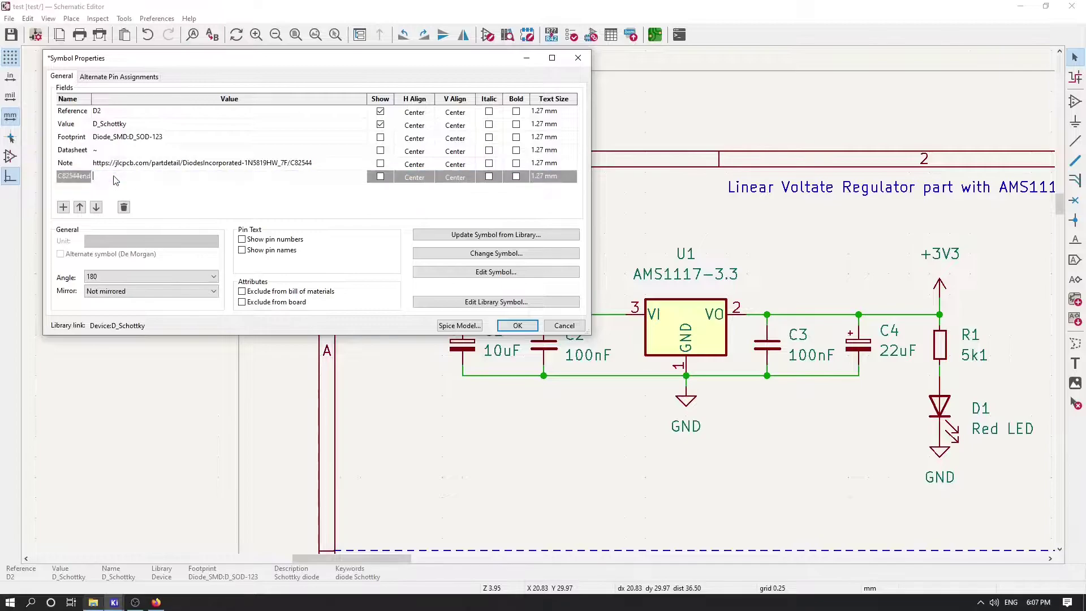
left_click(111, 176)
key("ctrl+v")
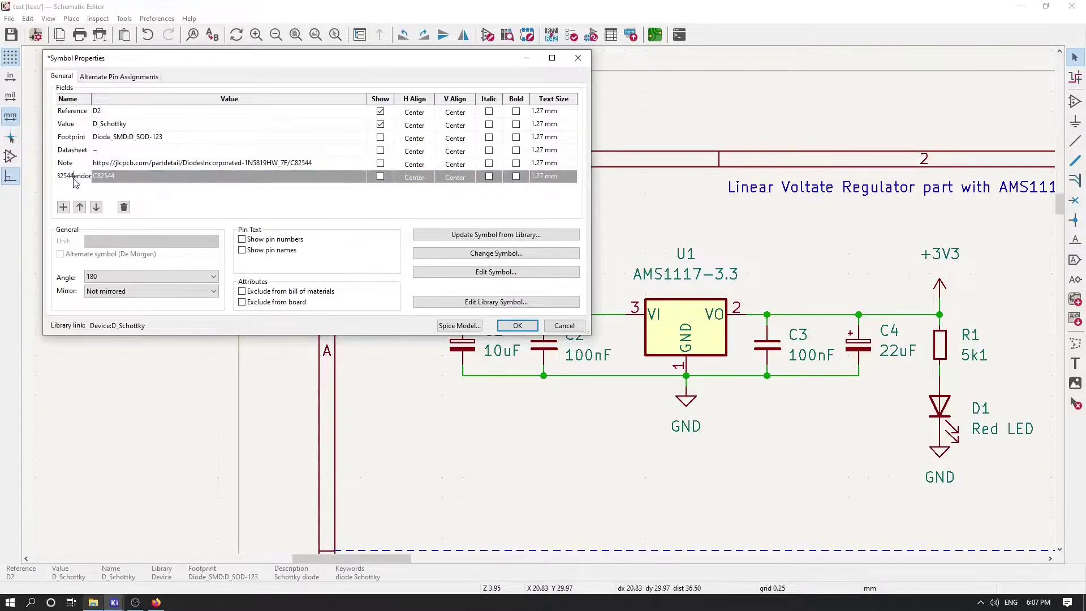
key("Return")
Check capacitor C1's part on its JLCPCB page and add a Vendor field with C7171 to its properties.
double_click(463, 346)
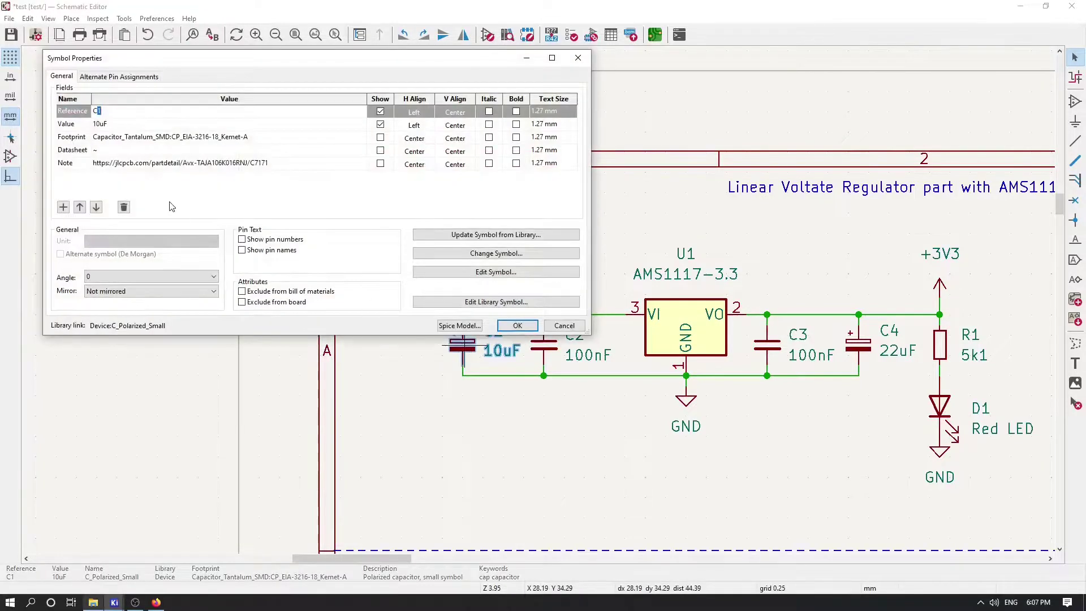
left_click(307, 213)
key("alt+Tab")
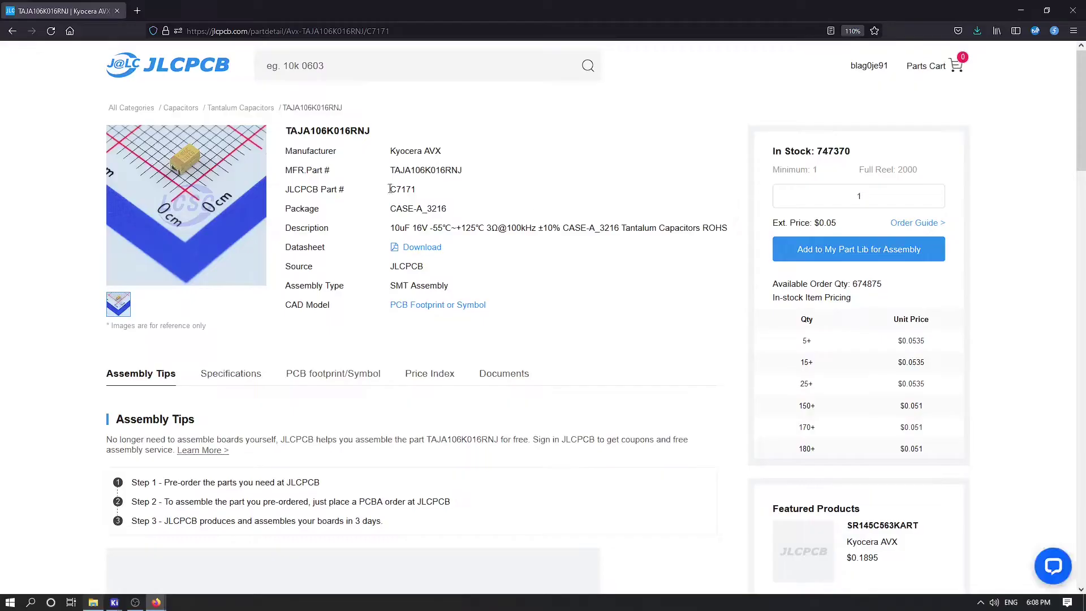
key("alt+Tab")
left_click(82, 252)
type("Vendor")
left_click(536, 370)
Follow capacitor C3's Note link to the JLCPCB 100nF cap search and open the CC0603KRX7R9BB104 part from Yageo.
double_click(351, 214)
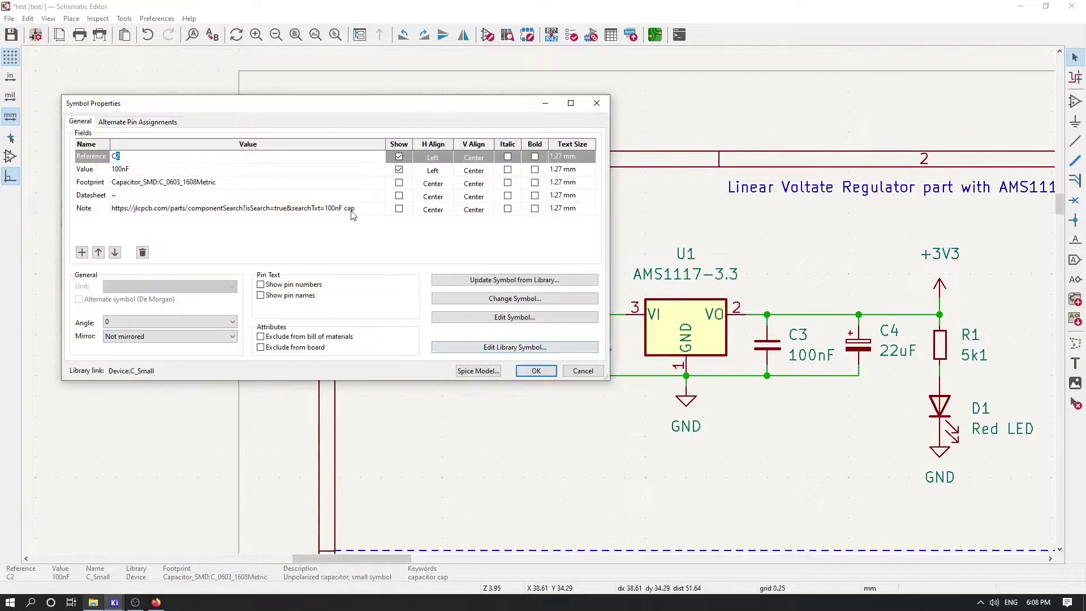
key("Escape")
double_click(767, 345)
left_click(334, 209)
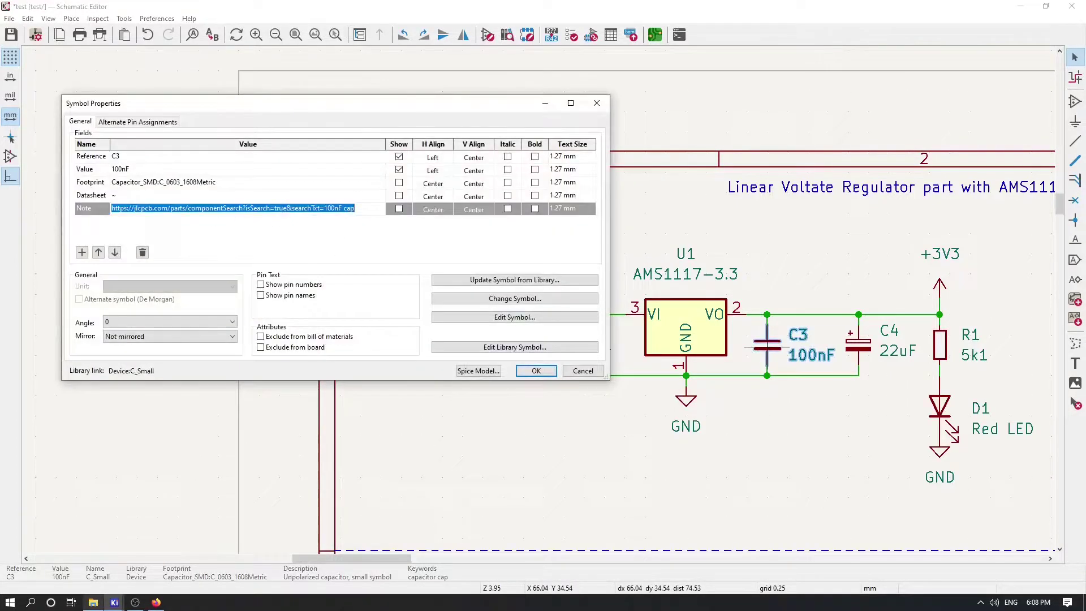
key("alt+Tab")
key("super+Down")
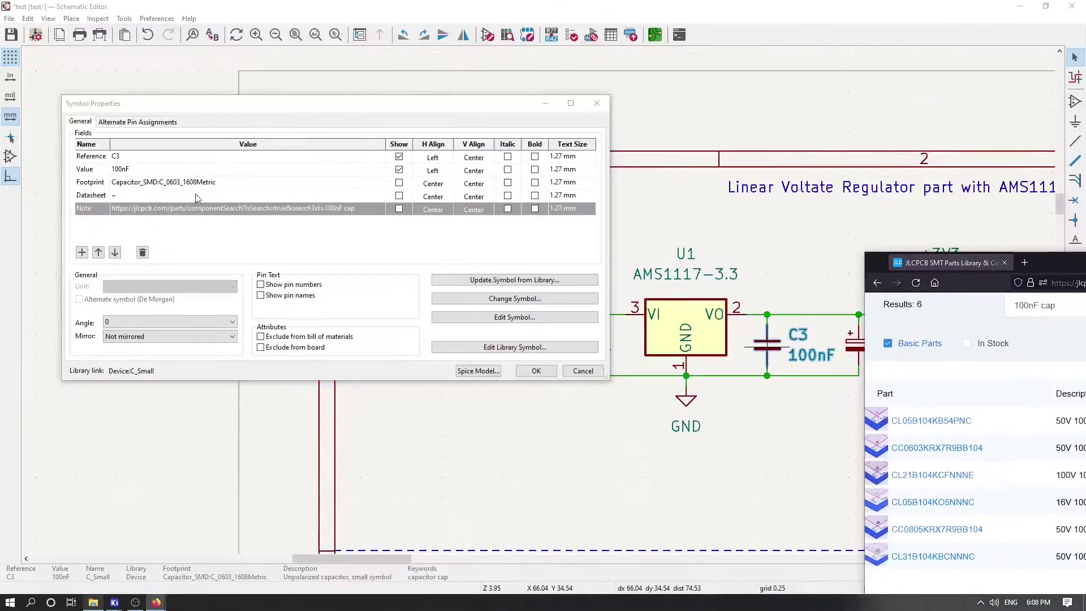
left_click_drag(920, 206, 166, 94)
left_click(418, 286)
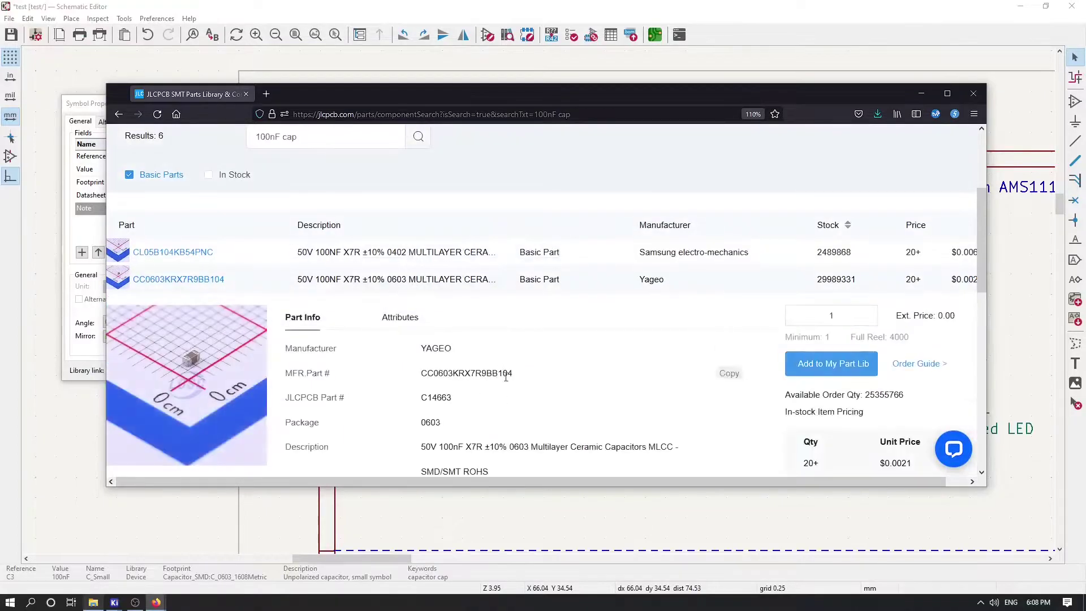
scroll(354, 286, "down", 1)
key("super+Up")
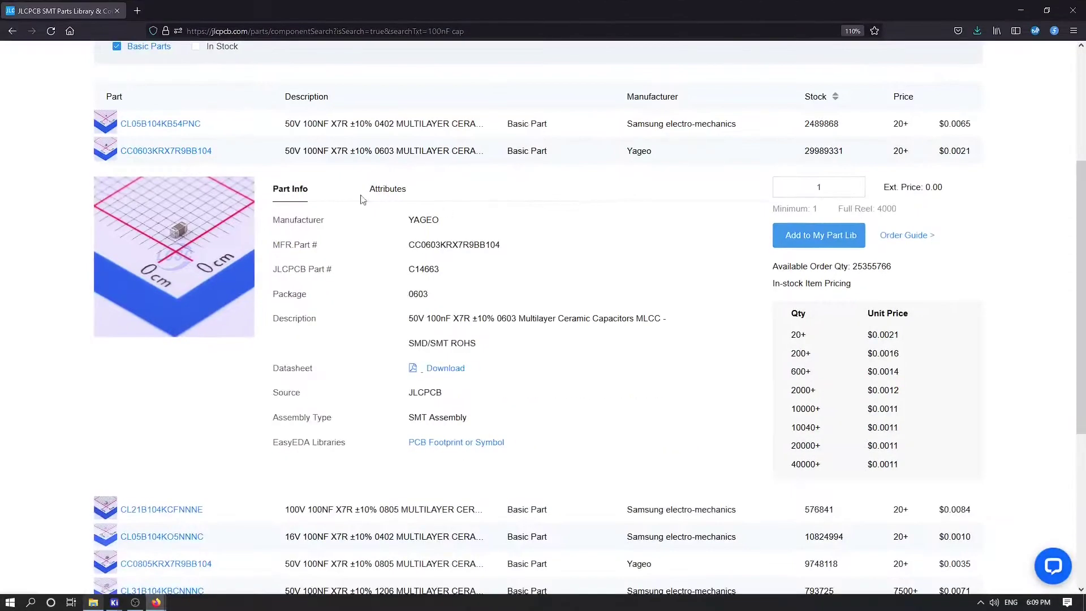
left_click(162, 151)
key("alt+Tab")
type("https://jlcpcb.com/partdetail/Yageo-CC0603KRX7R9BB104/C14663")
left_click(82, 253)
type("Vendor")
key("Tab")
type("C14663")
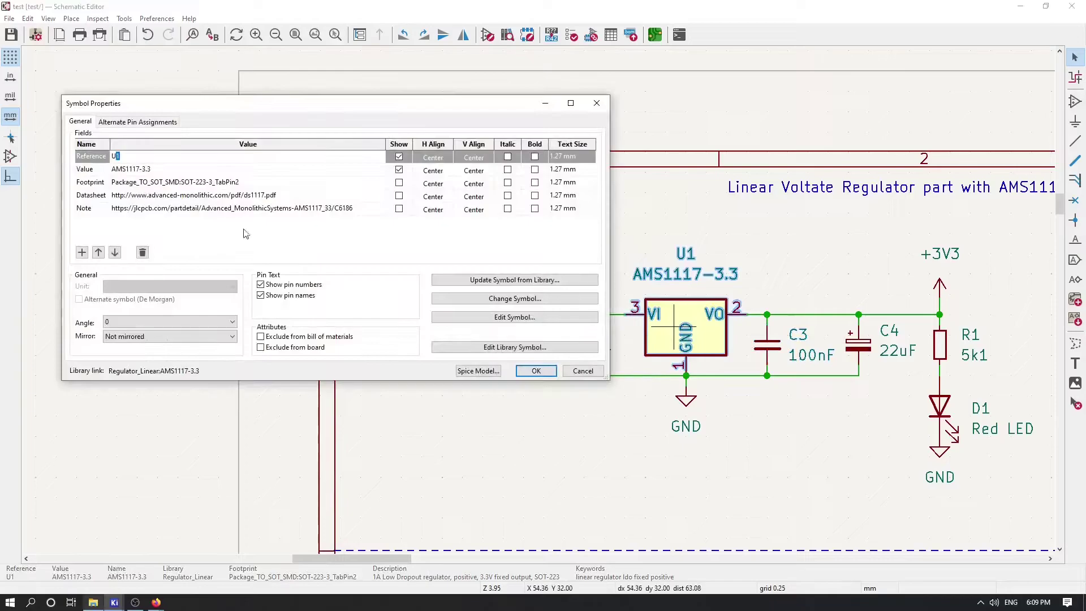
Add Vendor fields to regulator U1 with C6186 and to capacitor C4 with C7199, matching their Note links.
left_click(82, 253)
type("Vendor")
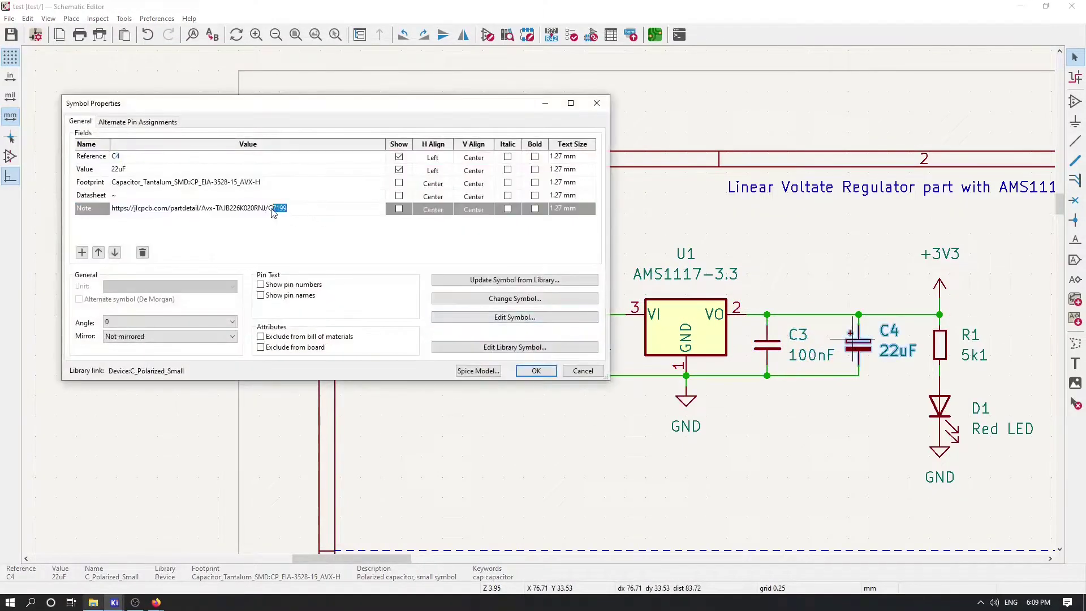
left_click(83, 245)
type("Vendor")
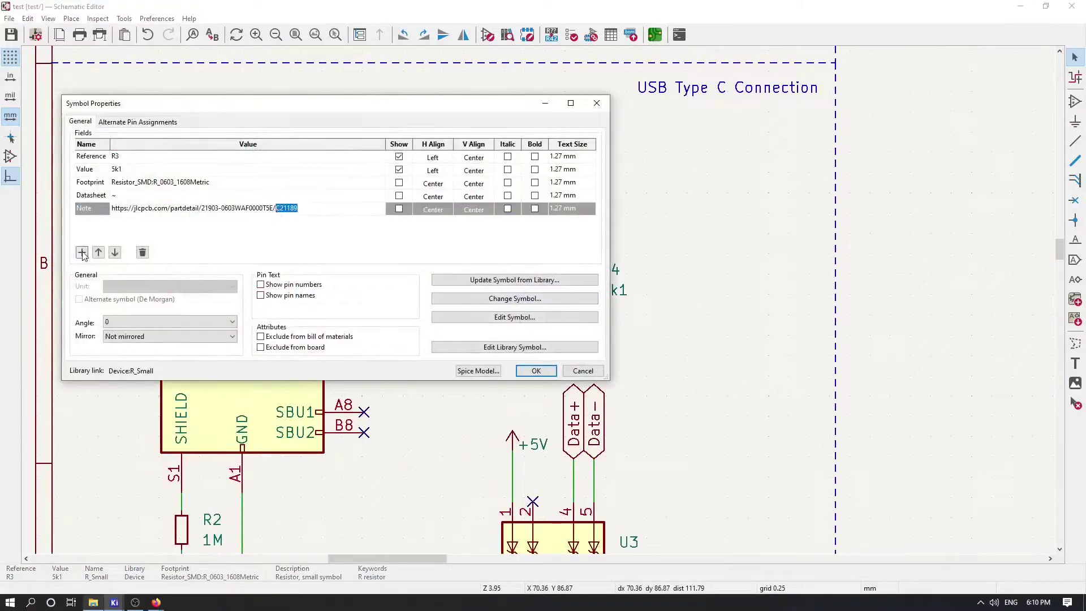
Add a Vendor field with C21189 to resistors R3 and R2 in the USB Type C section.
left_click(82, 252)
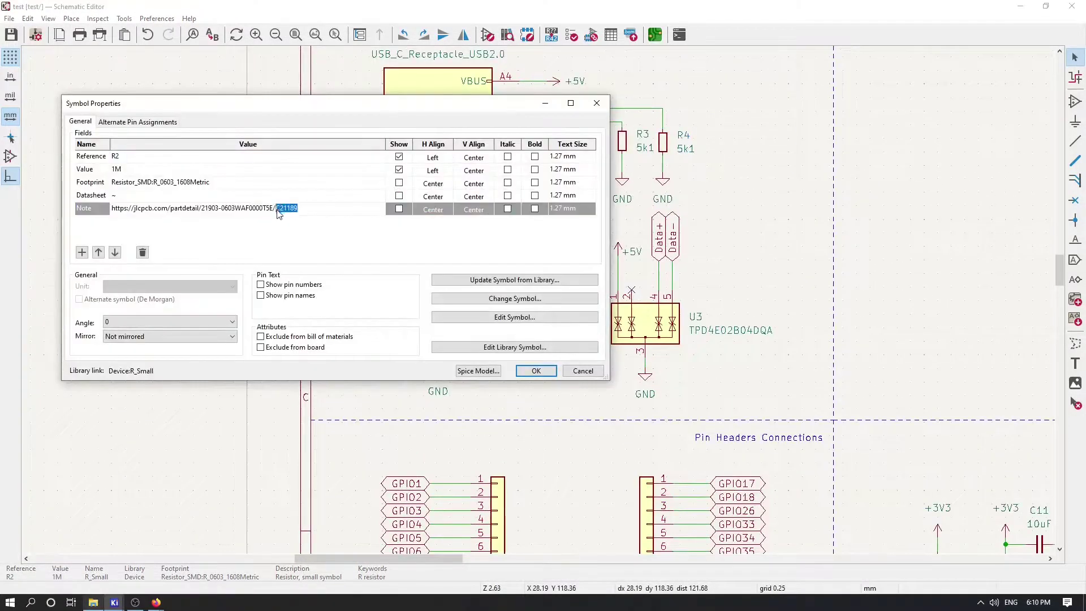
left_click(82, 252)
left_click(120, 222)
type("C21189")
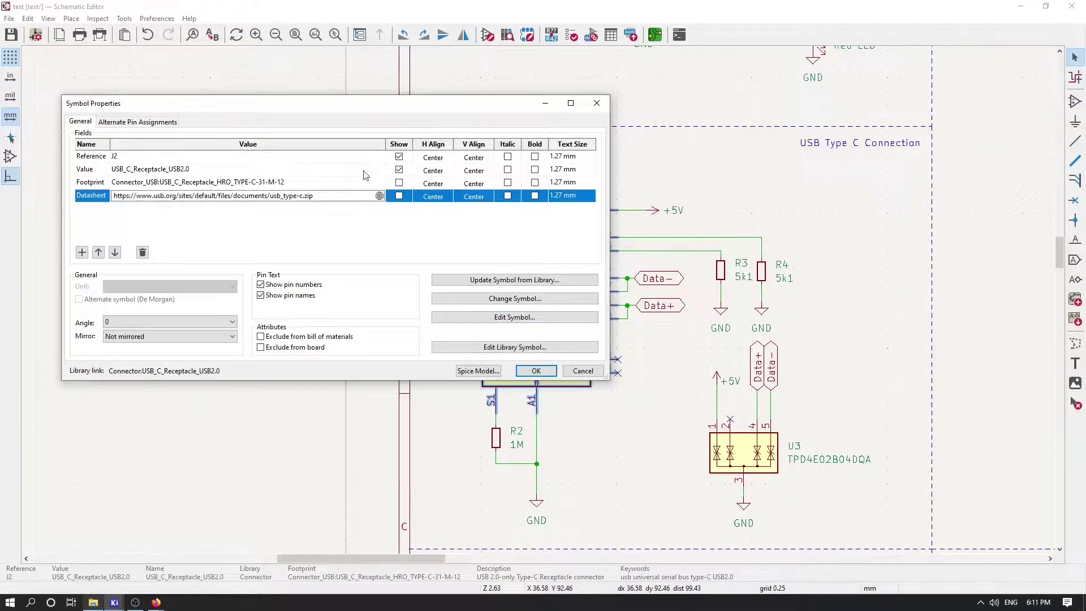
key("Up")
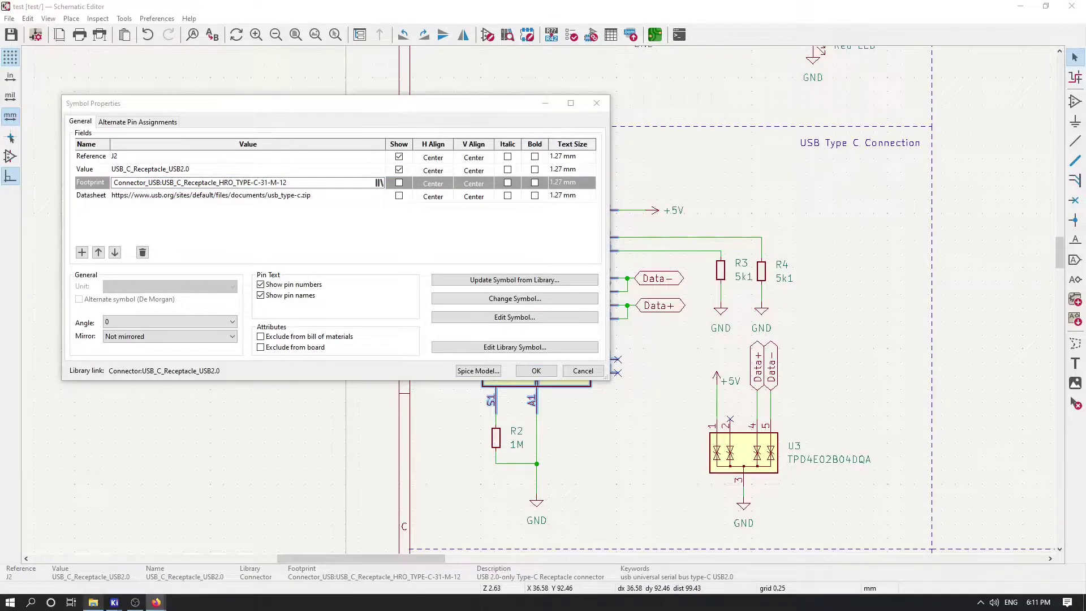
left_click(82, 252)
type("Note")
key("Tab")
type("https://jlcpcb.com/partdetail/Korean_HropartsElec-TYPE_C_31_M12/C165948")
Add a Vendor field with C165948 to USB receptacle J2 and accept the properties.
left_click(82, 252)
key("Tab")
type("C165948")
left_click(103, 226)
left_click(536, 370)
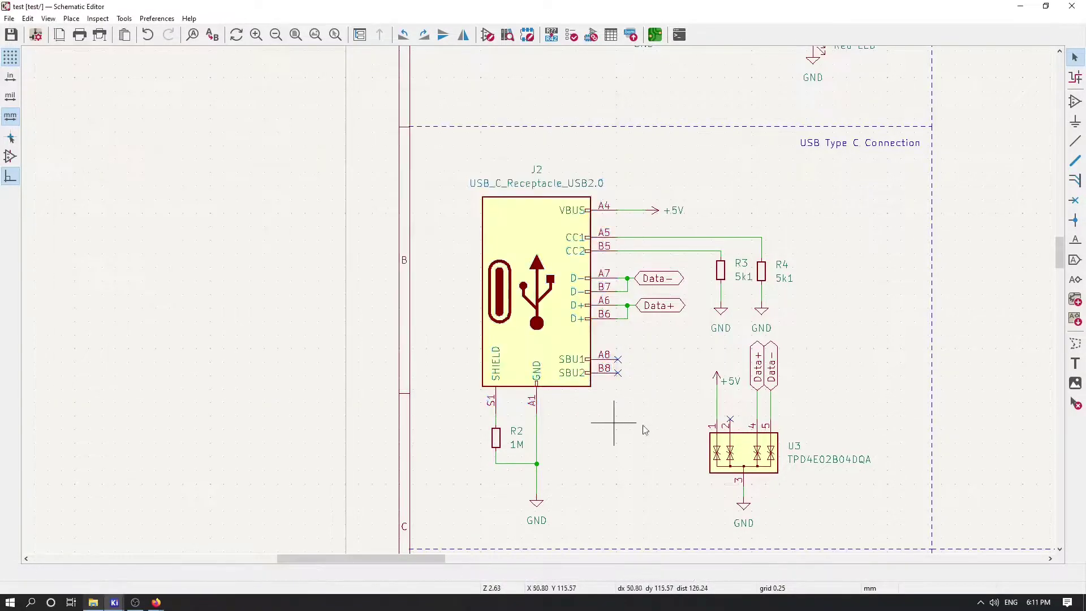
Add a Vendor field with C1973193 to the TPD4E02B04DQA protection part U3 and save the schematic.
double_click(744, 452)
double_click(331, 209)
key("Return")
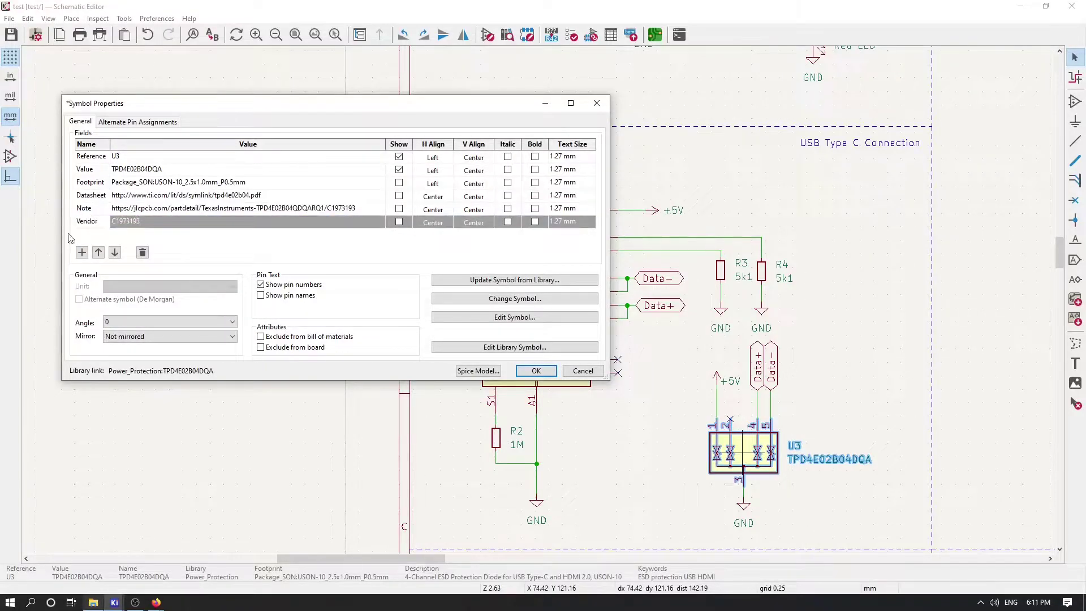
left_click(536, 371)
scroll(554, 283, "down", 3)
key("ctrl+s")
Add Vendor fields to resistor R7 with C21189 and to capacitor C11 with C96446 in the RGB Status LED section.
scroll(573, 424, "up", 6)
double_click(434, 307)
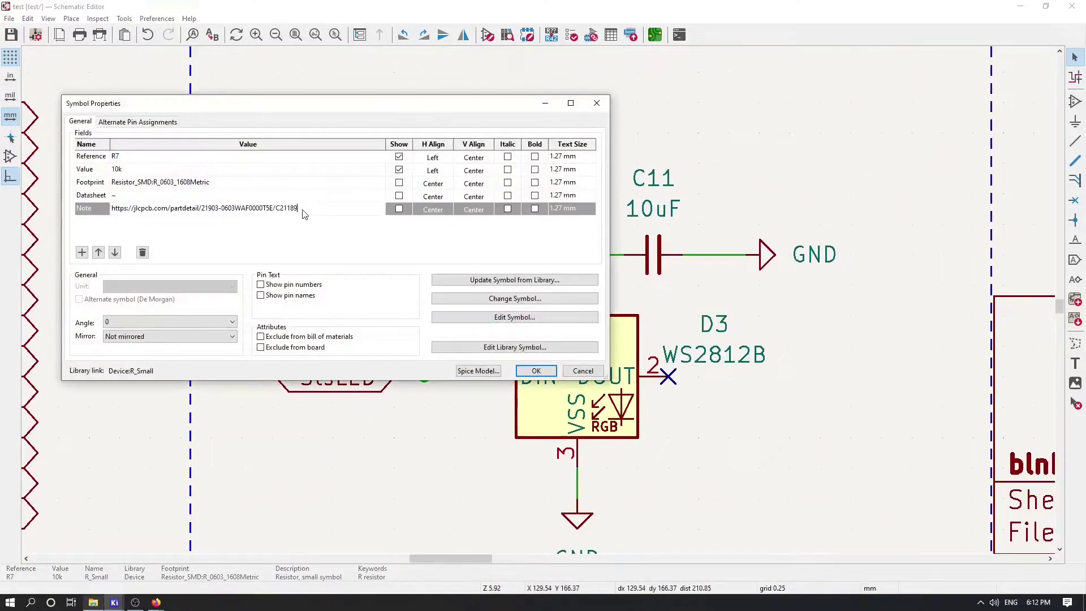
left_click(82, 252)
type("Ve")
left_click(536, 370)
double_click(654, 255)
left_click(535, 371)
scroll(567, 339, "down", 6)
scroll(321, 226, "up", 3)
scroll(322, 226, "right", 3)
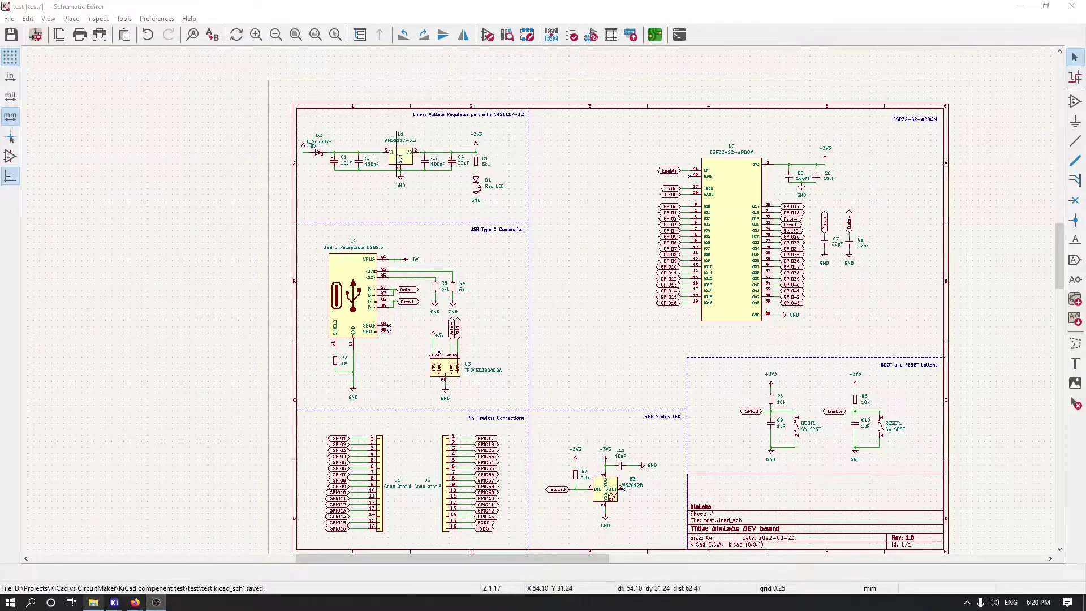
Review the Vendor and other fields of regulator U1 and the ESP32-S2-WROOM module U2, closing their properties without changes.
left_click(408, 166)
double_click(407, 166)
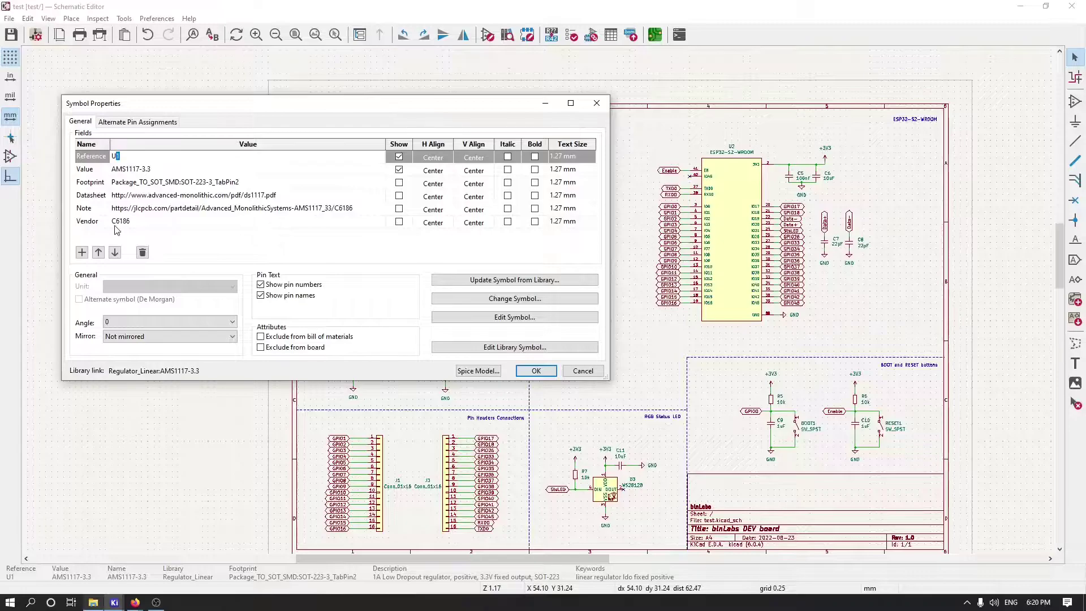
left_click(596, 103)
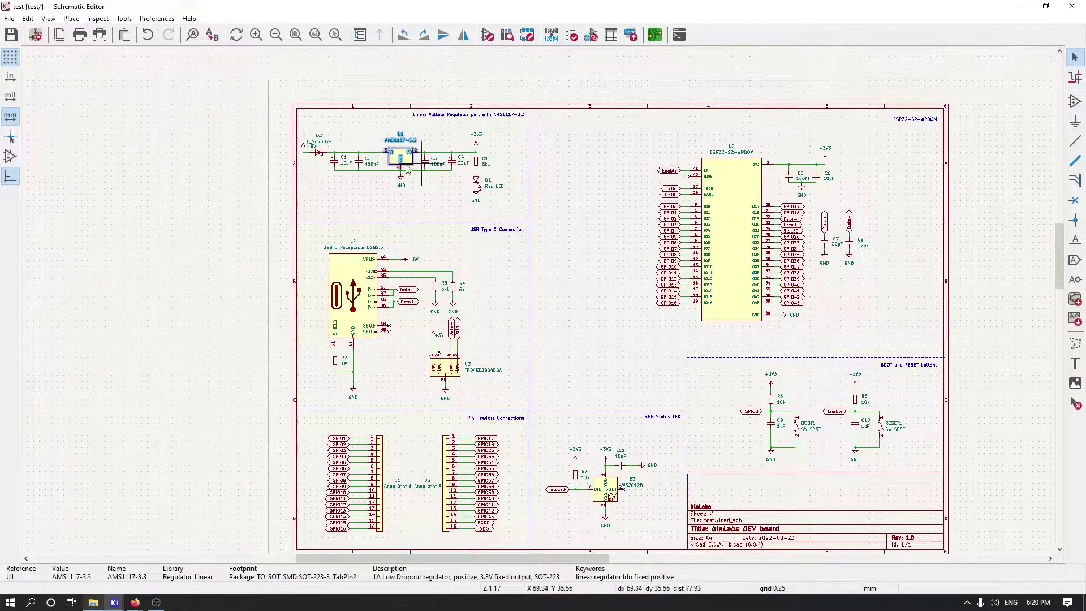
double_click(731, 227)
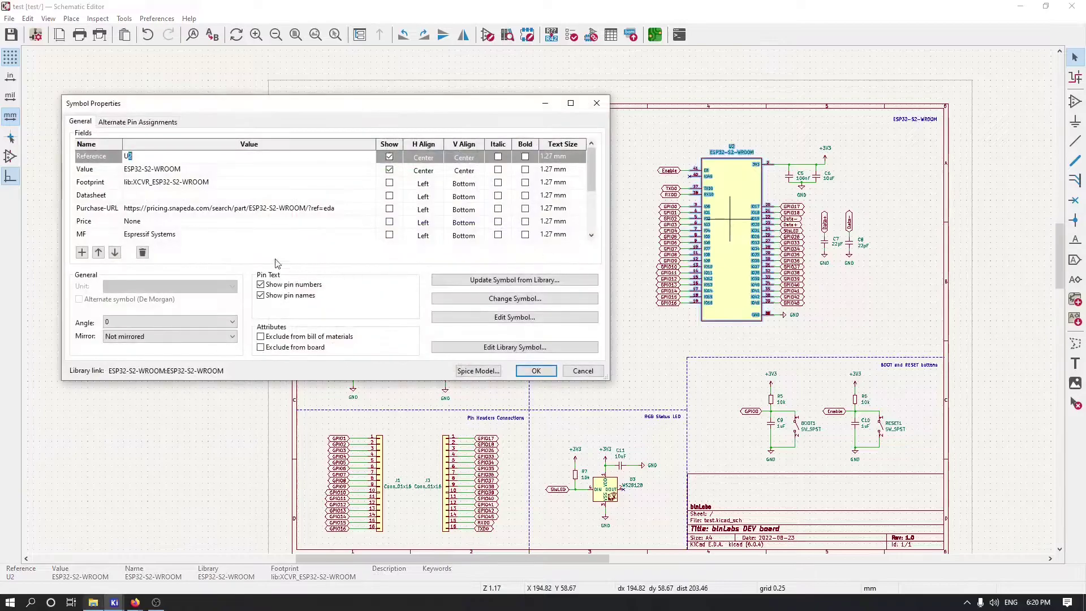
scroll(116, 229, "down", 2)
left_click(597, 103)
Save the schematic and generate the bill of materials again with the bom_csv_grouped_by_value_with_fp script.
key("ctrl+s")
left_click(631, 35)
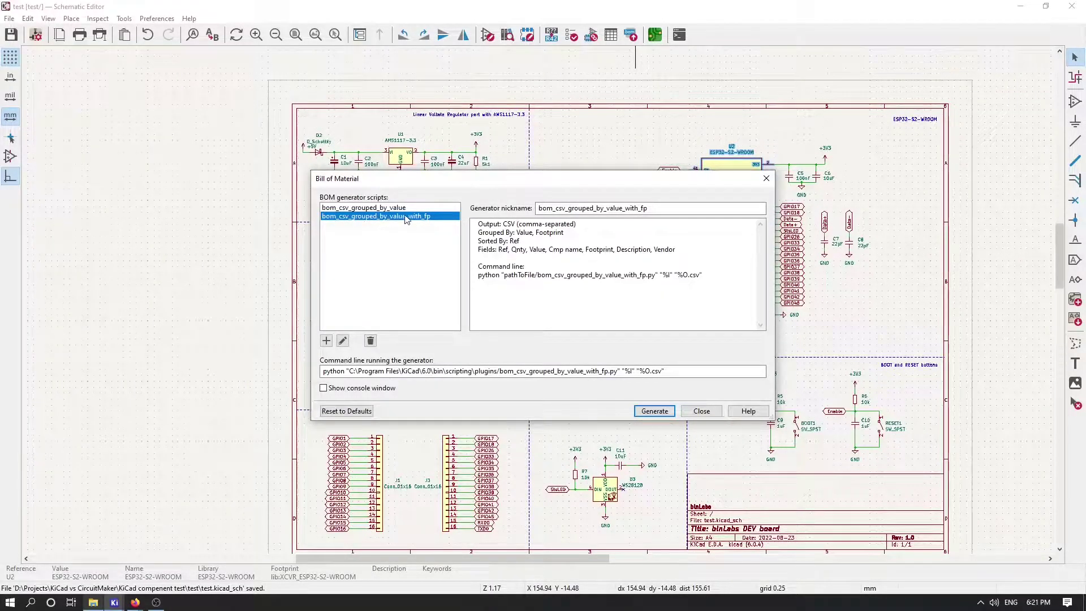
left_click(655, 410)
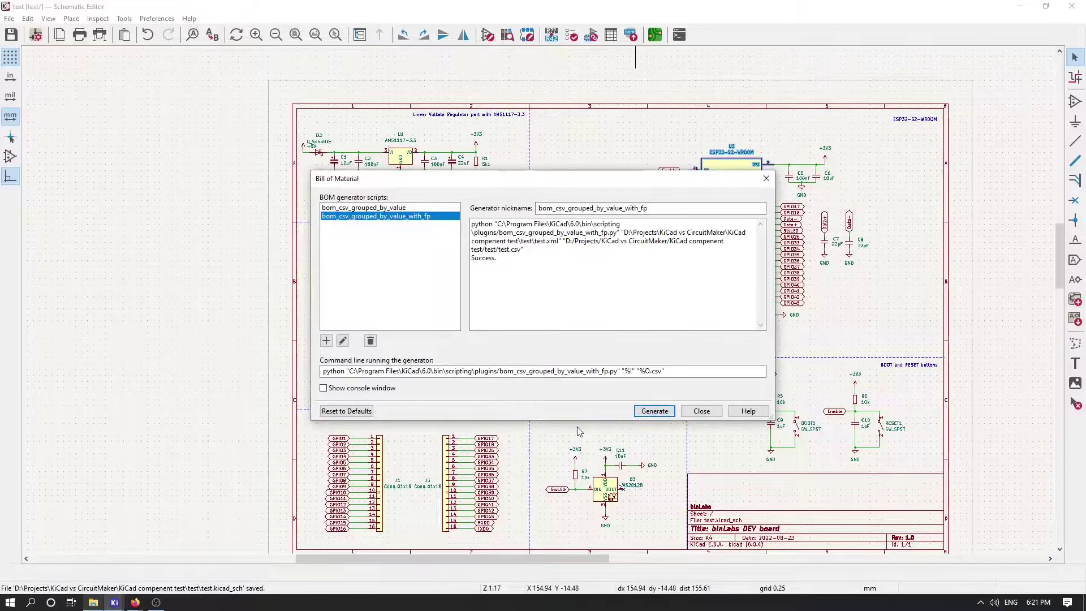
Switch to Excel by opening the regenerated test.csv from the project folder.
left_click(93, 603)
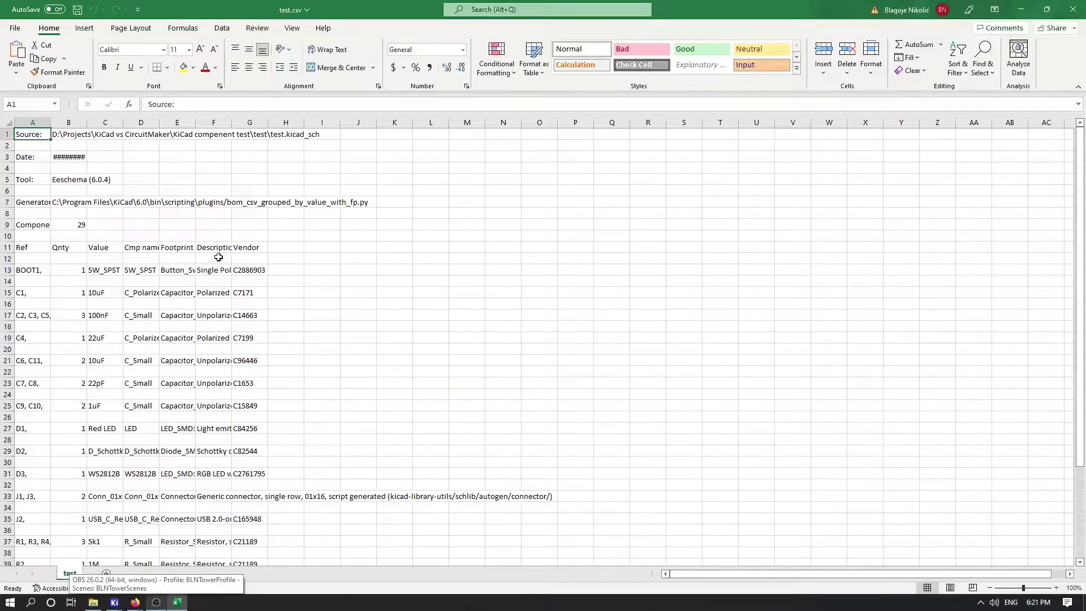
Check the bill of materials' Vendor column from the BOOT1 row down to the J1, J3 connector row.
left_click(252, 248)
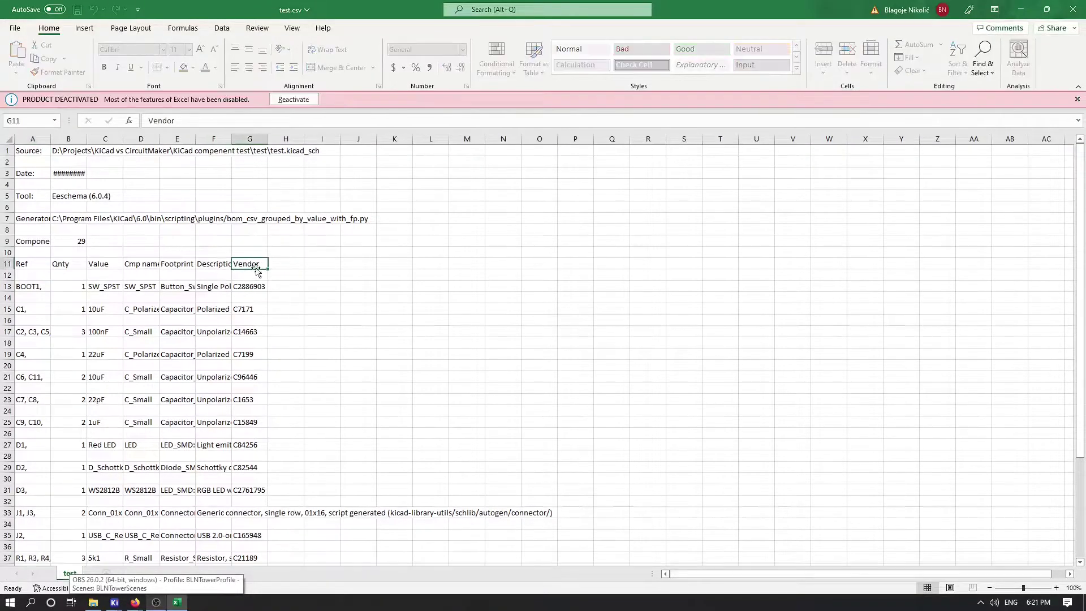
left_click(250, 286)
key("Down")
key("Down")
key("Down")
key("Down")
key("Down")
key("Down")
key("Down")
key("Down")
key("Down")
key("Down")
key("Down")
key("Down")
key("Down")
key("Down")
key("Down")
key("Down")
key("Down")
key("Down")
key("Down")
key("Down")
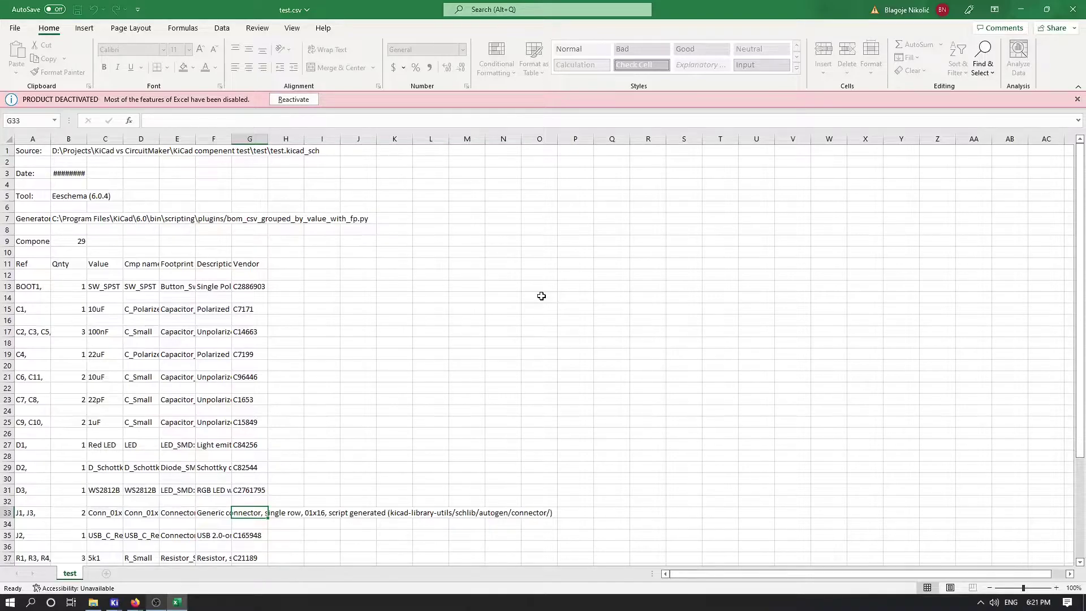
left_click_drag(564, 511, 2, 507)
scroll(228, 452, "down", 2)
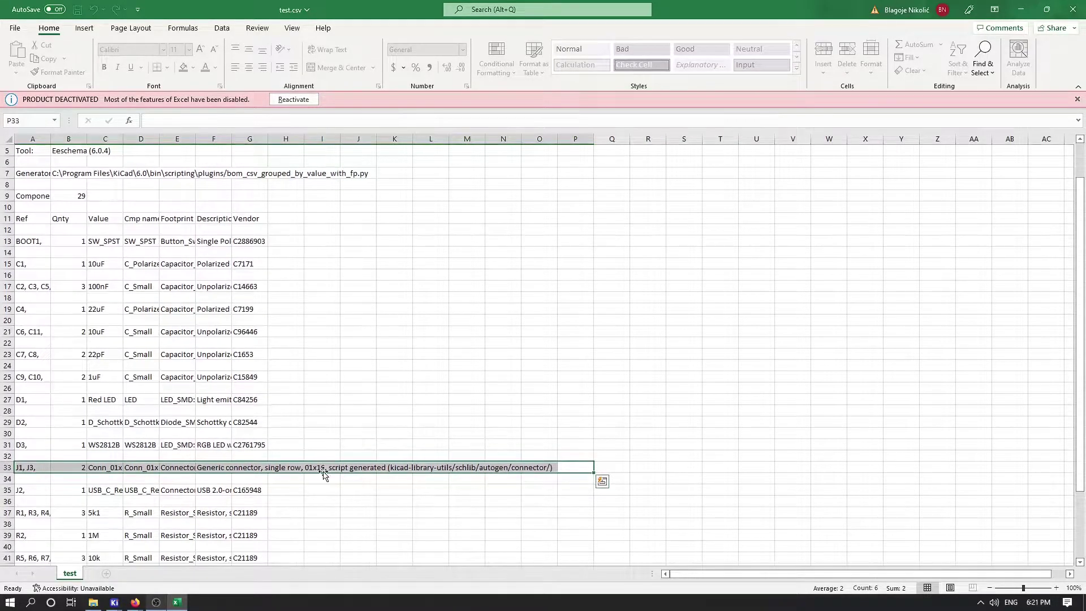
Check the remaining Vendor entries from the J2 row down to U3 and close the spreadsheet.
left_click(242, 491)
key("Down")
key("Down")
key("Down")
key("Down")
key("Down")
key("Down")
key("Down")
key("Down")
key("Down")
key("Down")
key("Down")
key("Down")
scroll(257, 492, "down", 3)
left_click(256, 469)
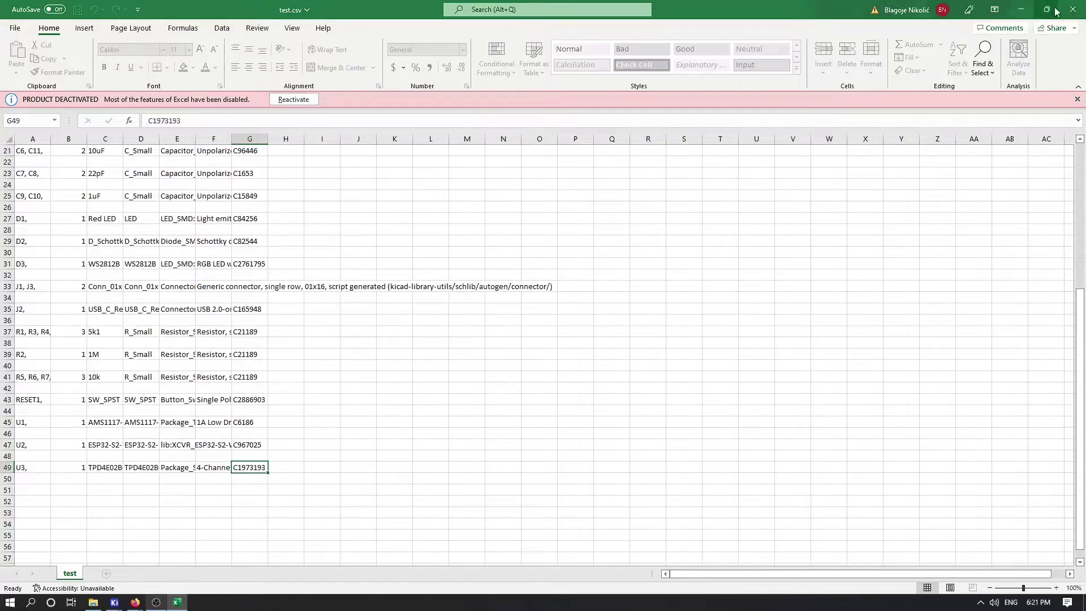
key("alt+F4")
key("Escape")
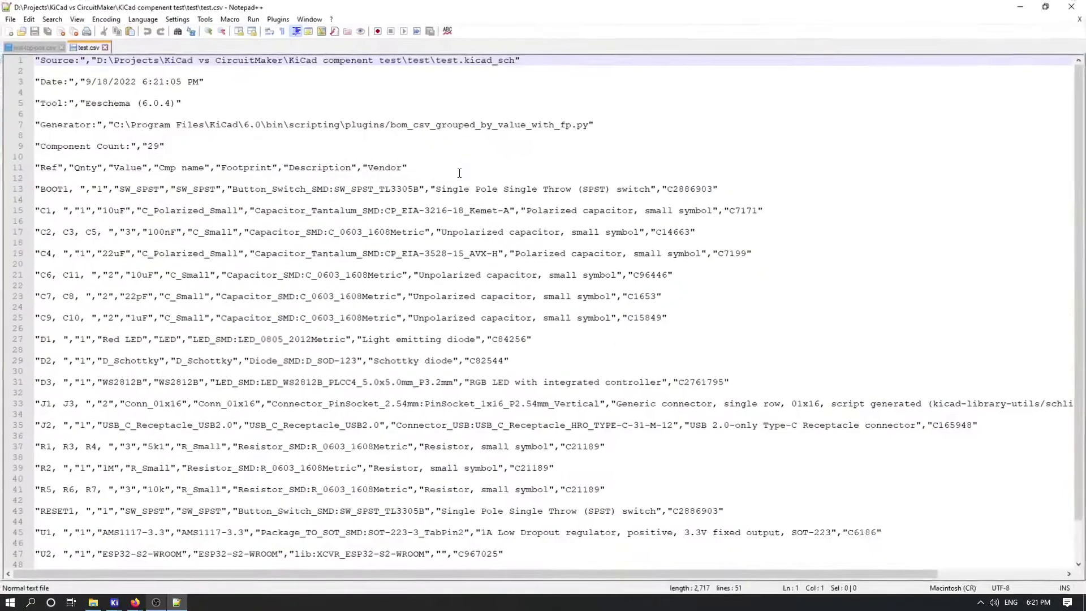
Switch to Notepad++ to check test.csv's J1, J3 connector line through to its Vendor entry, and close the editor.
left_click_drag(34, 338, 136, 350)
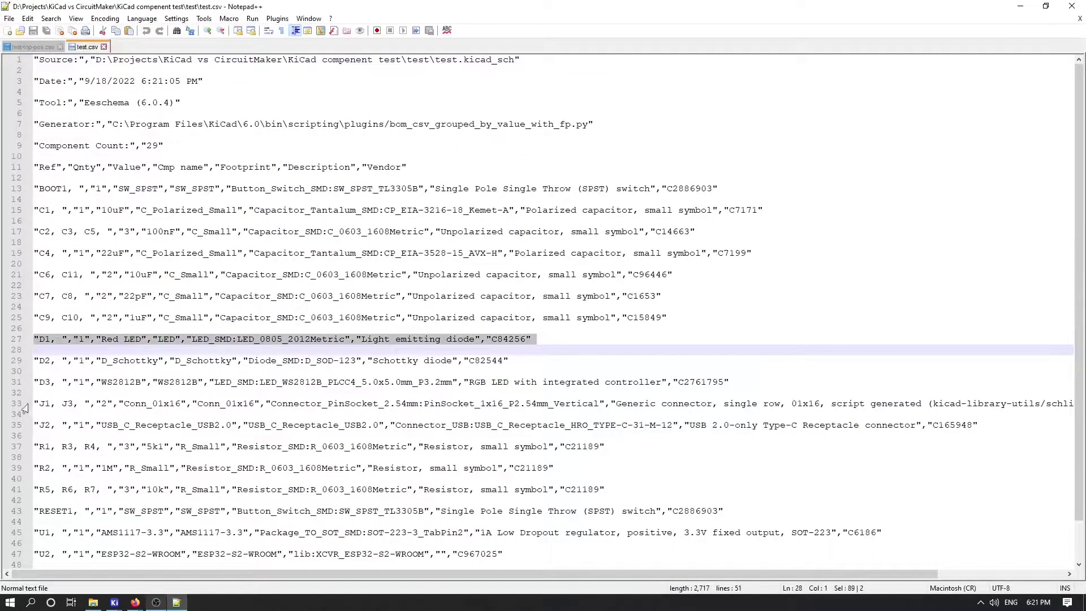
left_click(62, 431)
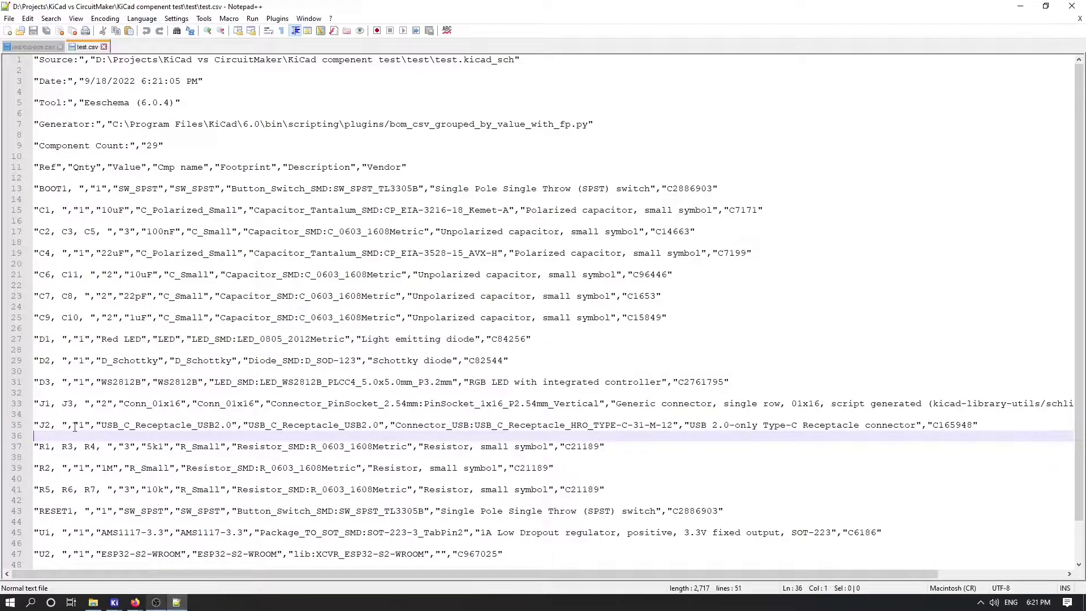
triple_click(100, 405)
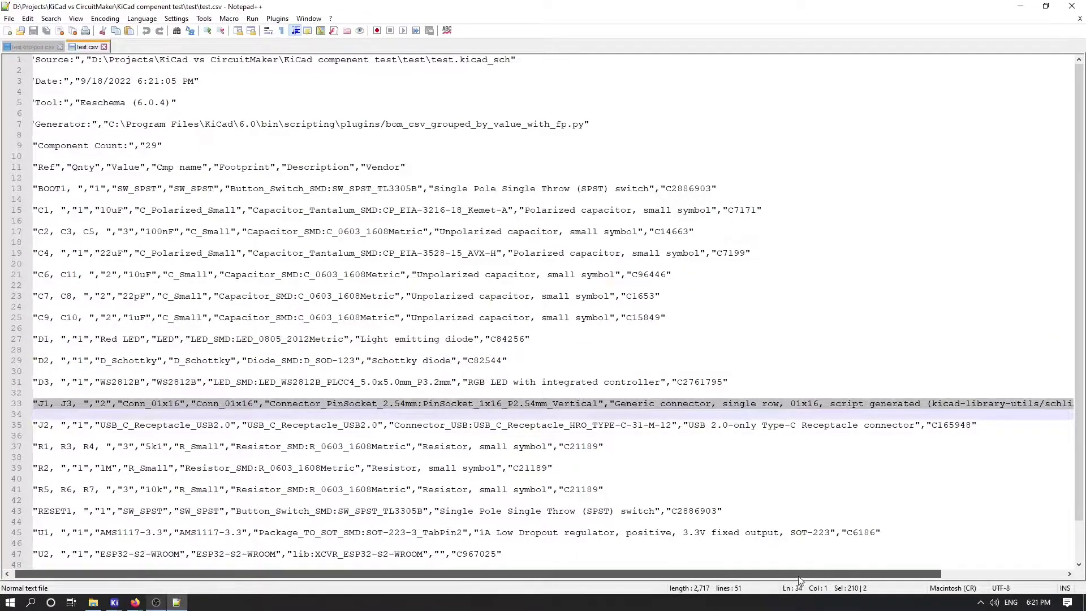
left_click_drag(786, 574, 911, 573)
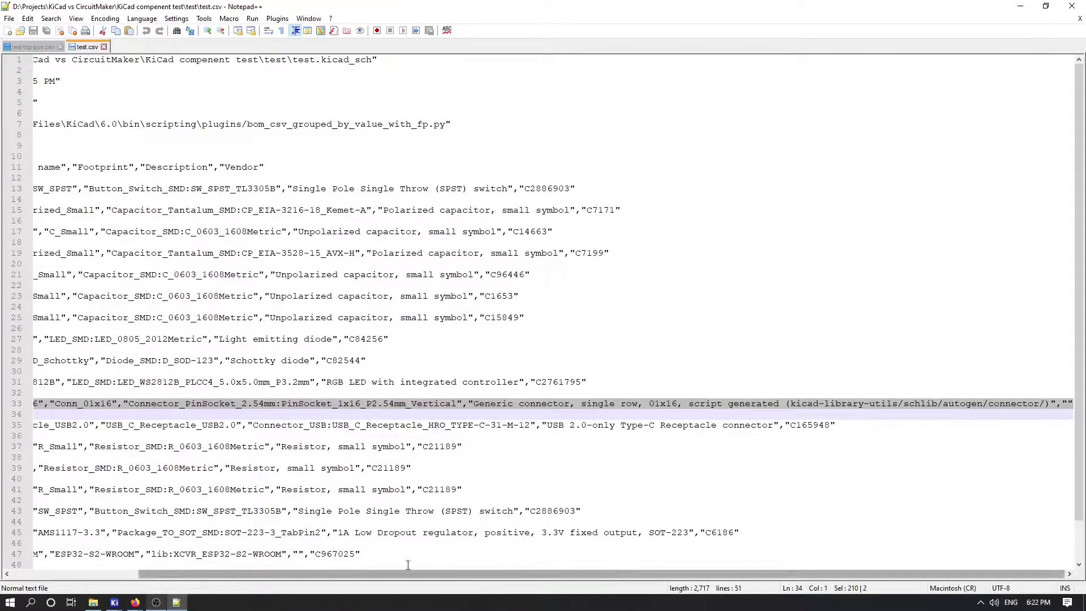
left_click_drag(317, 574, 191, 575)
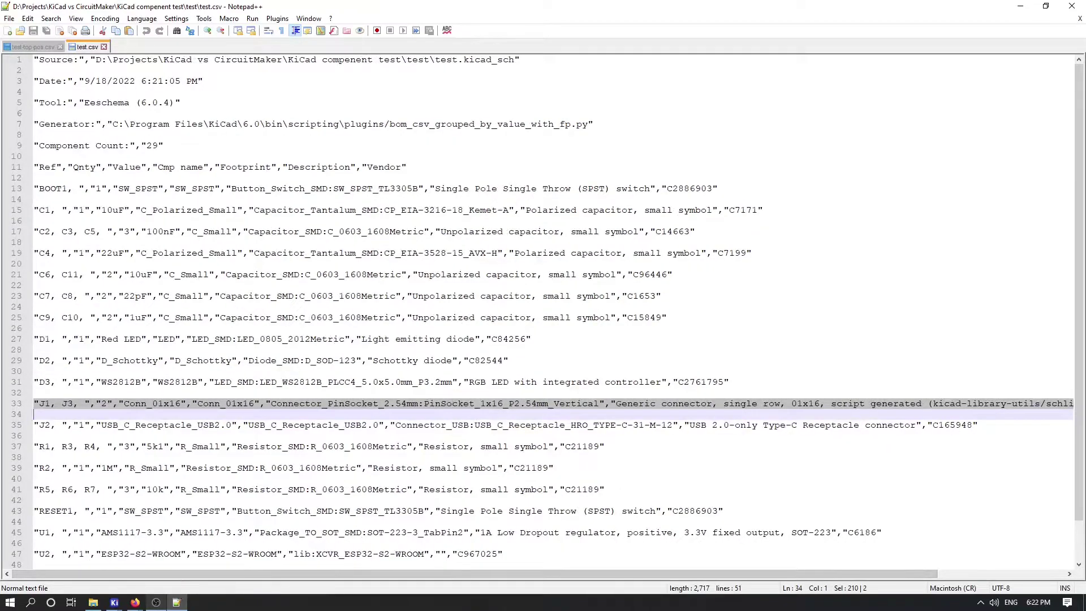
left_click(1071, 5)
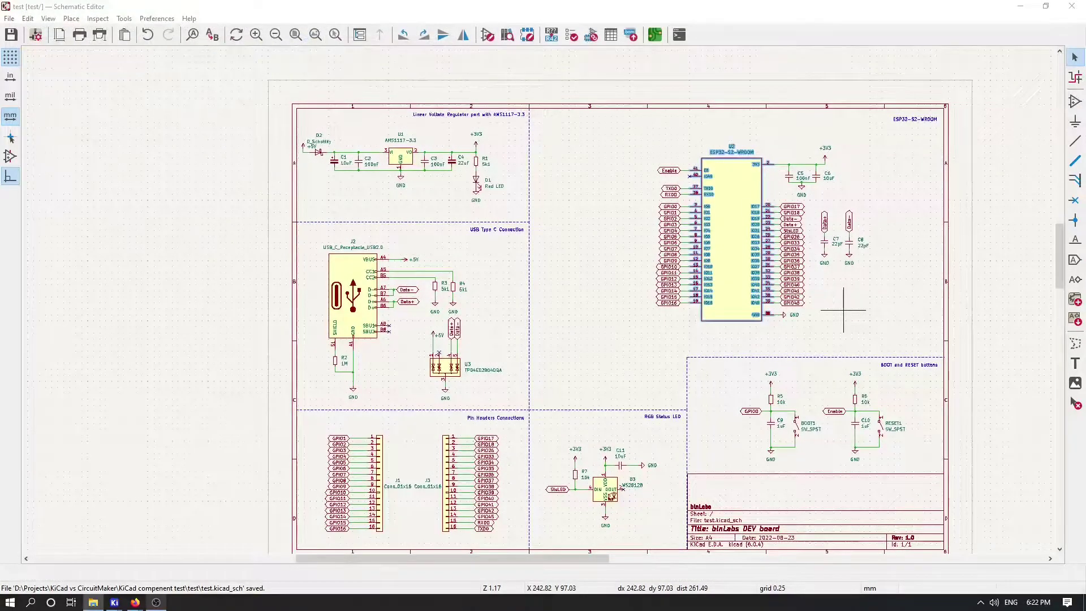
Switch to File Explorer, rename test.csv in the JLCPCB folder to BOM, and return to the schematic.
key("alt+Tab")
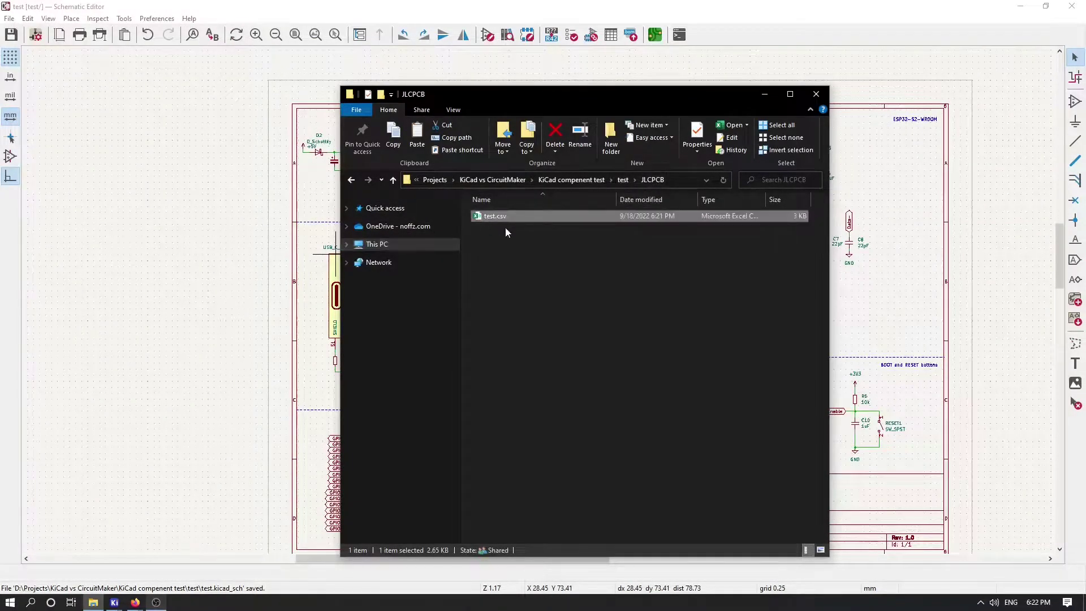
key("F2")
type("BOM")
key("Return")
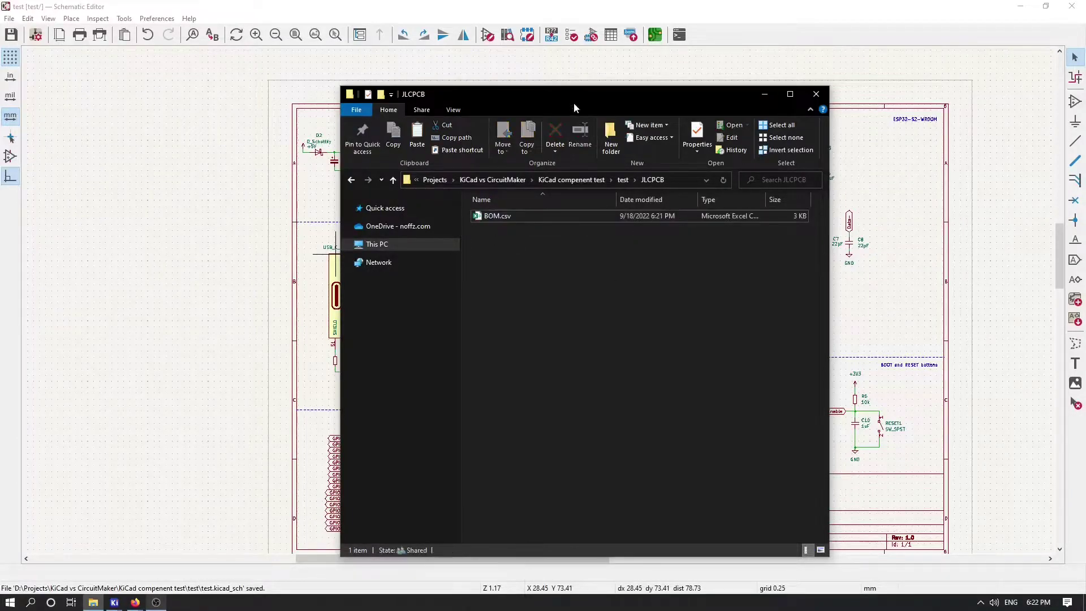
left_click(574, 74)
left_click(532, 238)
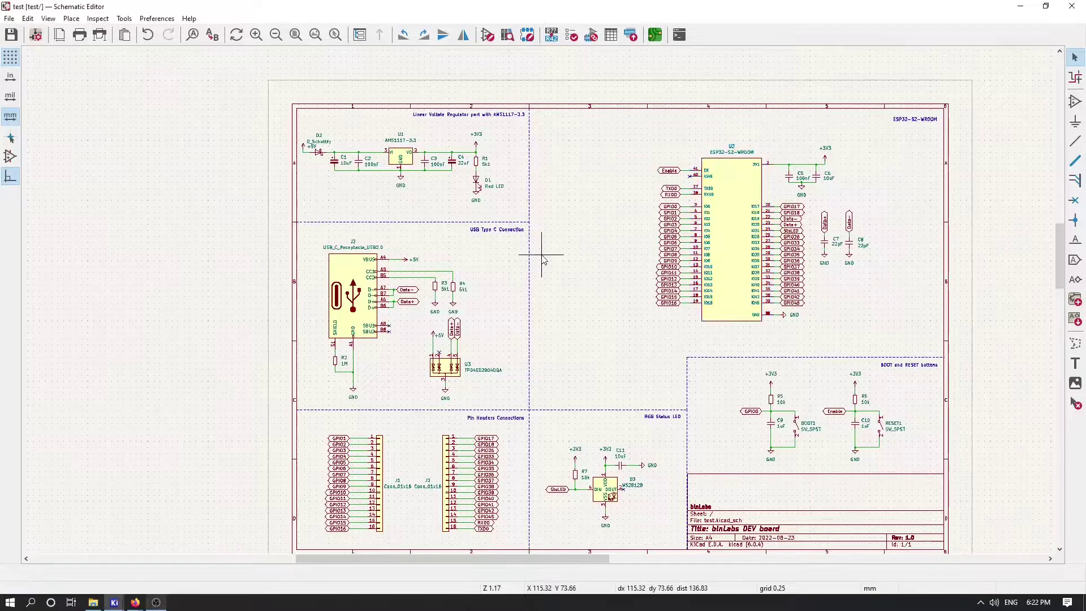
Switch to the PCB Editor, inspect the drill/place origin at the board's lower-left corner, and save the board.
left_click(1020, 6)
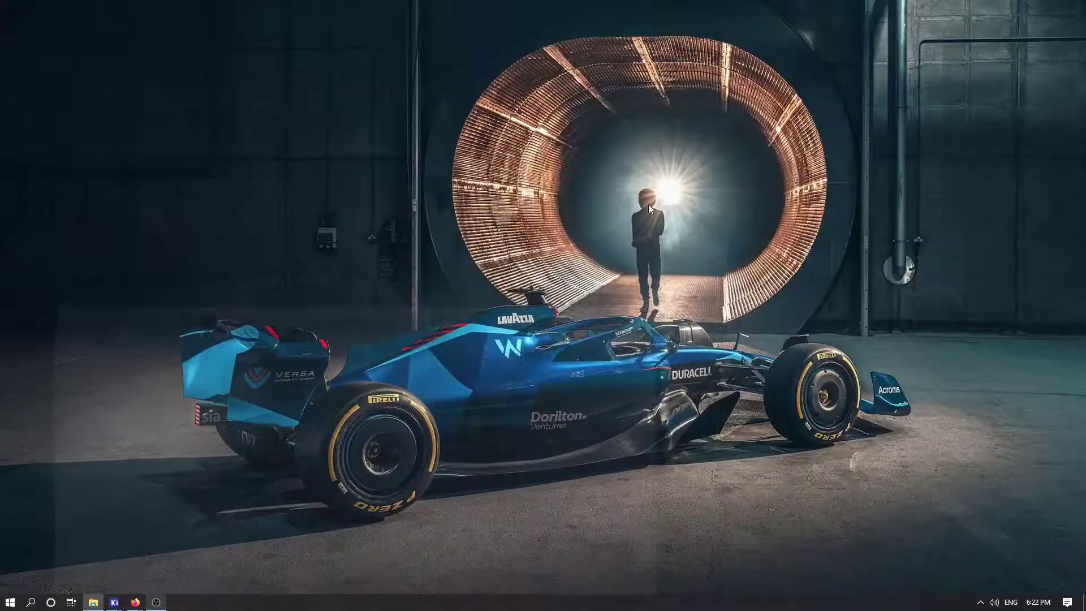
mouse_move(113, 602)
left_click(164, 583)
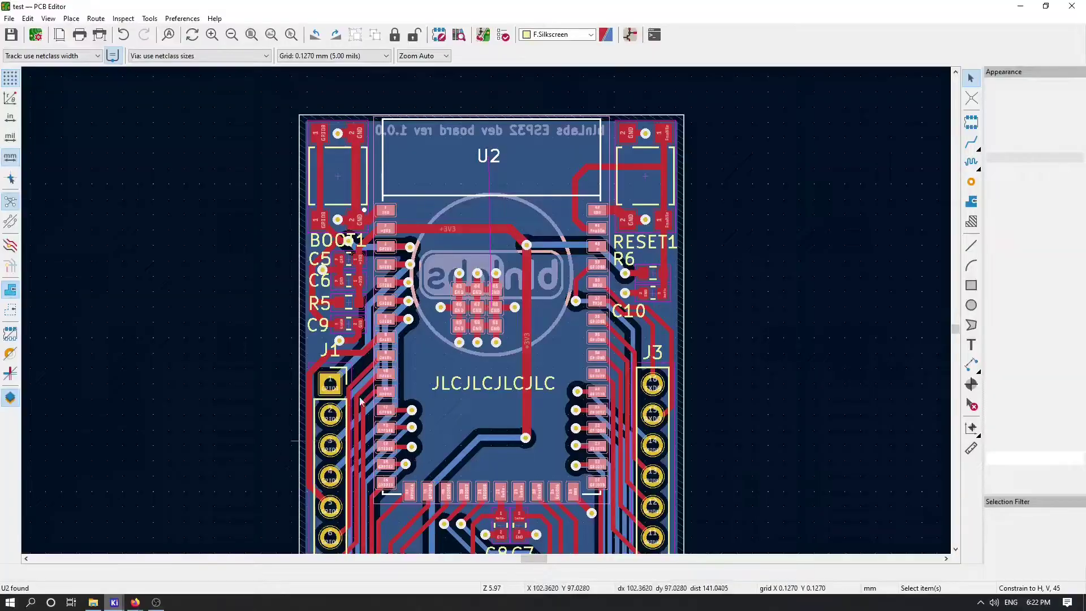
scroll(462, 476, "down", 3)
scroll(461, 475, "up", 5)
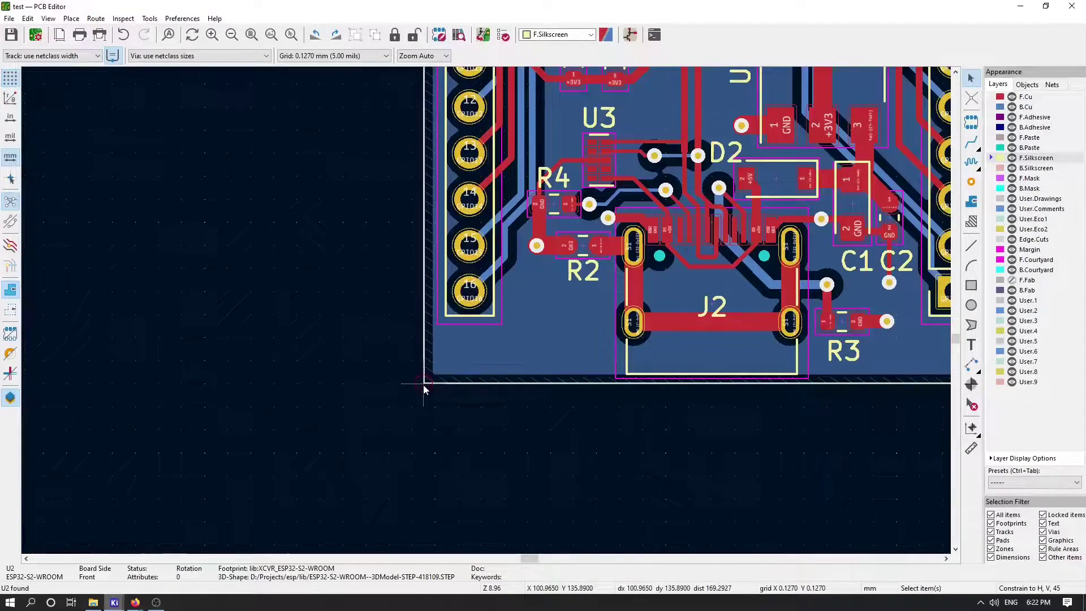
key("ctrl+s")
scroll(260, 246, "down", 4)
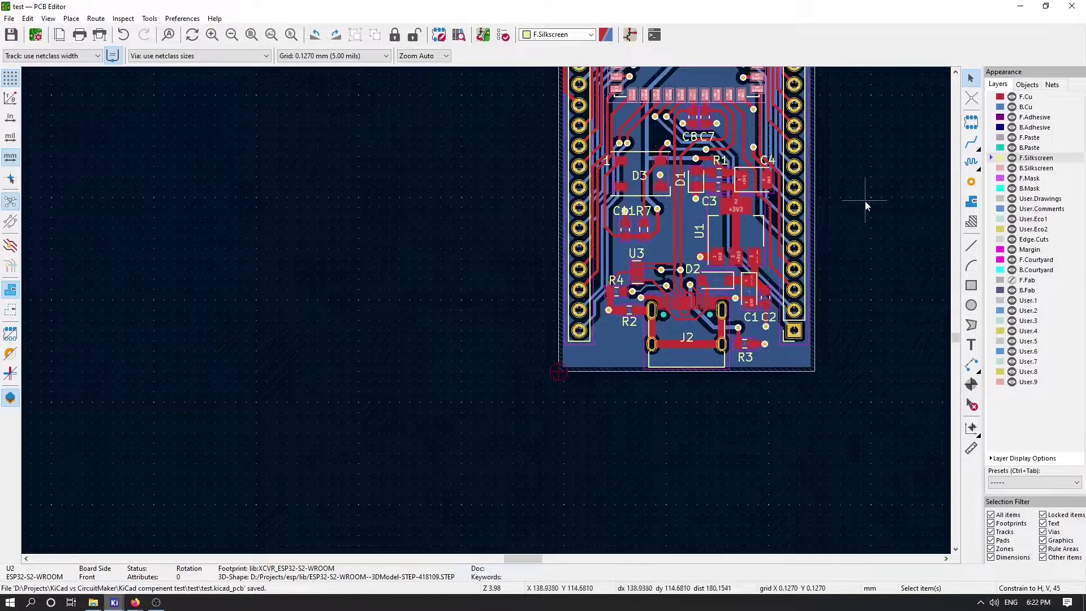
left_click_drag(857, 180, 751, 307)
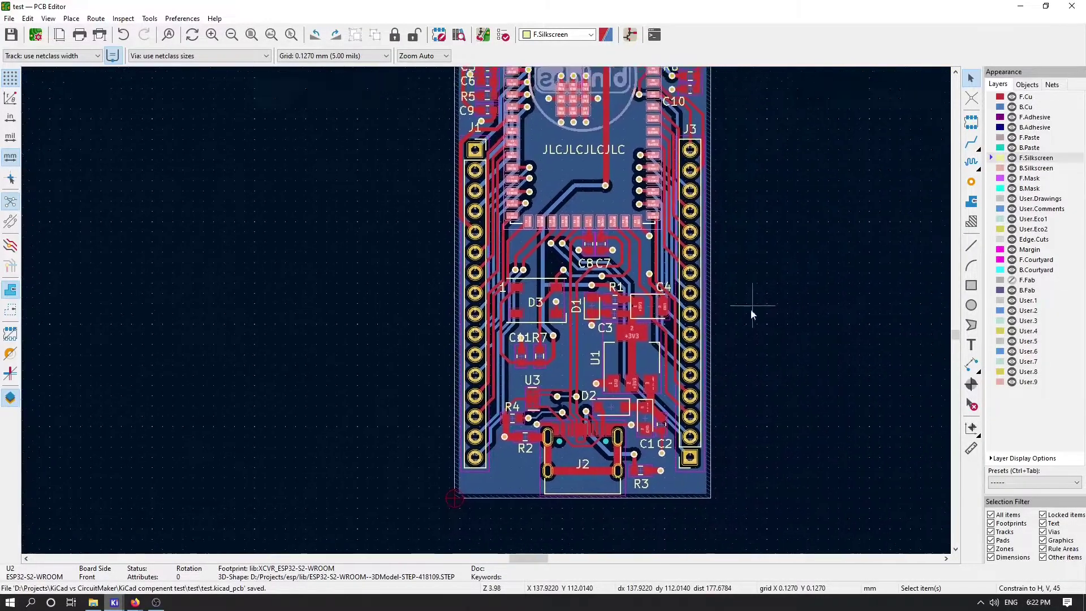
left_click_drag(424, 304, 538, 289)
Plot the board's Gerber fabrication files into the JLCPCB output directory with the preset layers and options.
left_click(9, 18)
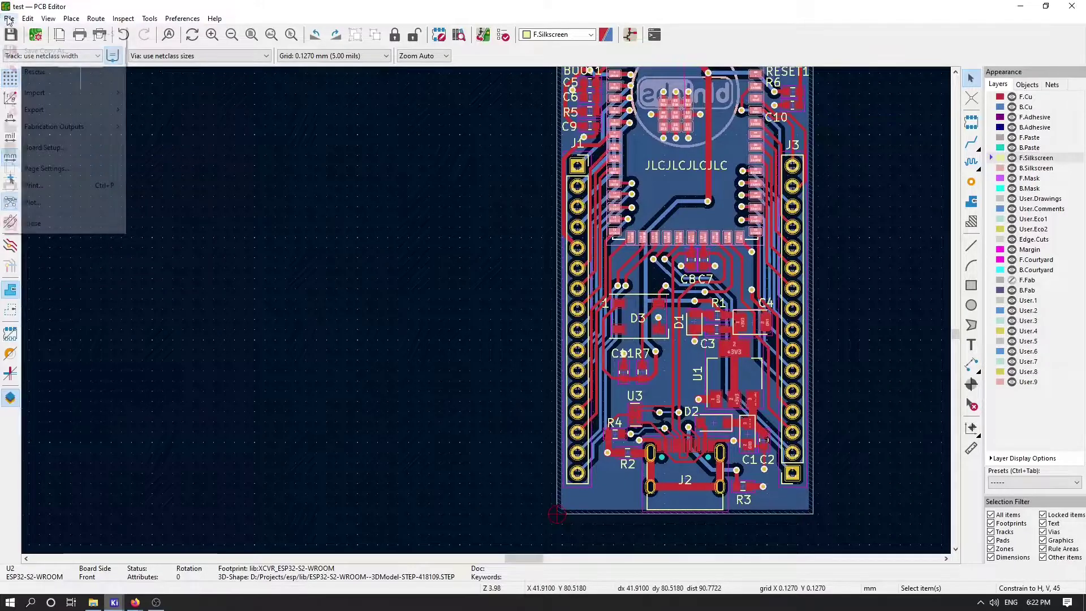
mouse_move(36, 128)
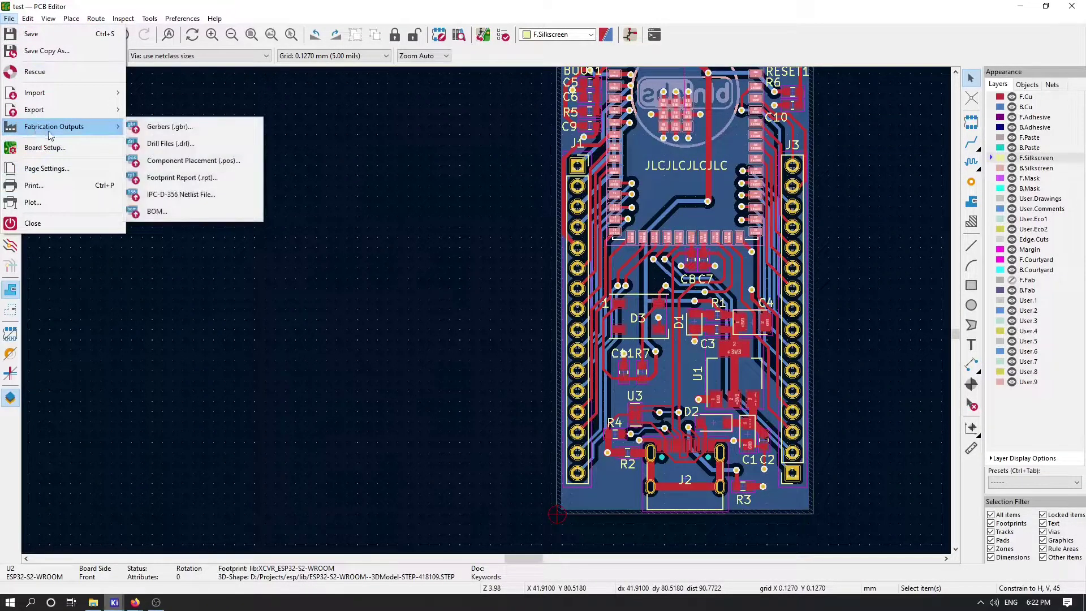
left_click(170, 127)
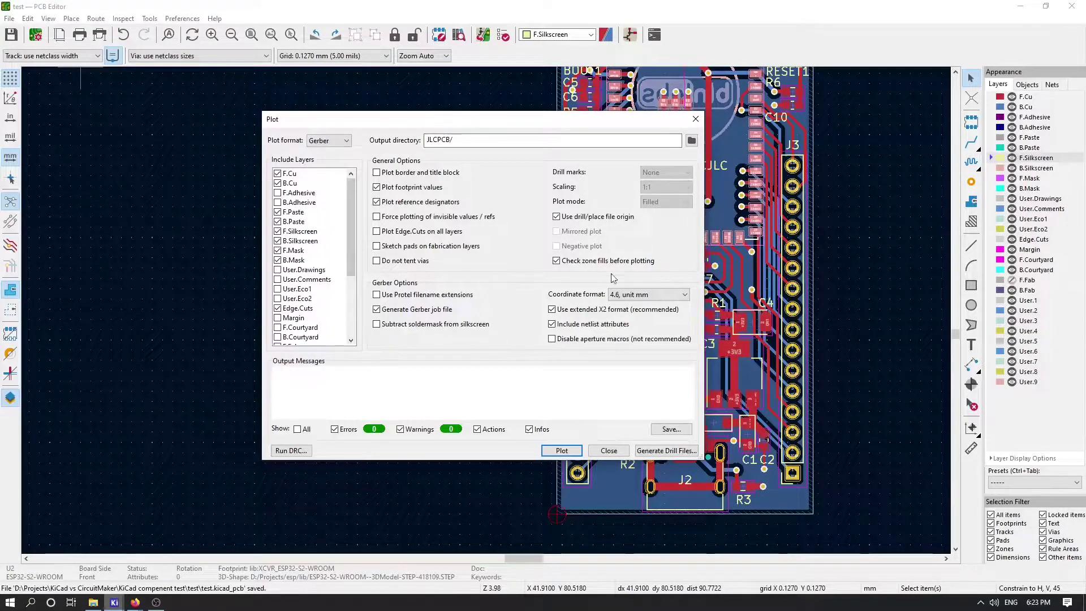
left_click(562, 450)
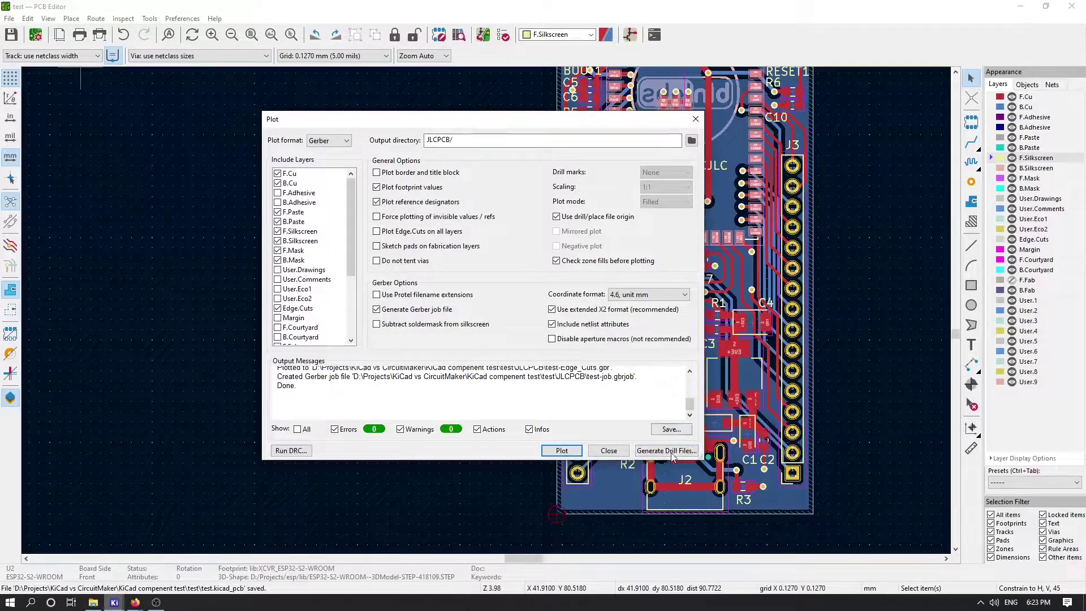
left_click(695, 118)
Generate the Excellon drill files and PostScript drill map files in the JLCPCB folder.
left_click(10, 18)
mouse_move(57, 129)
left_click(213, 148)
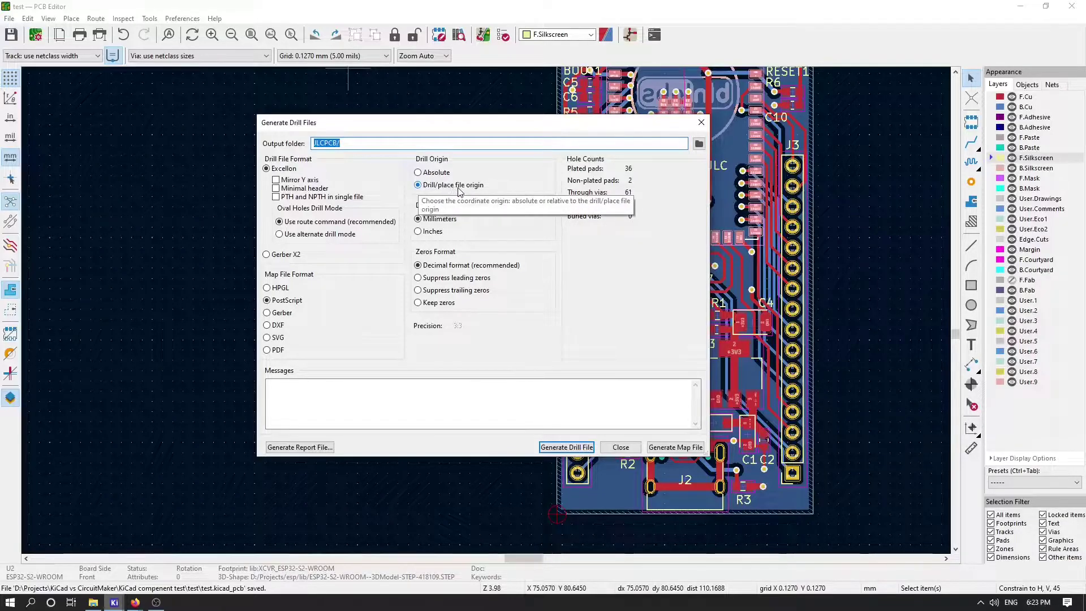
left_click(566, 449)
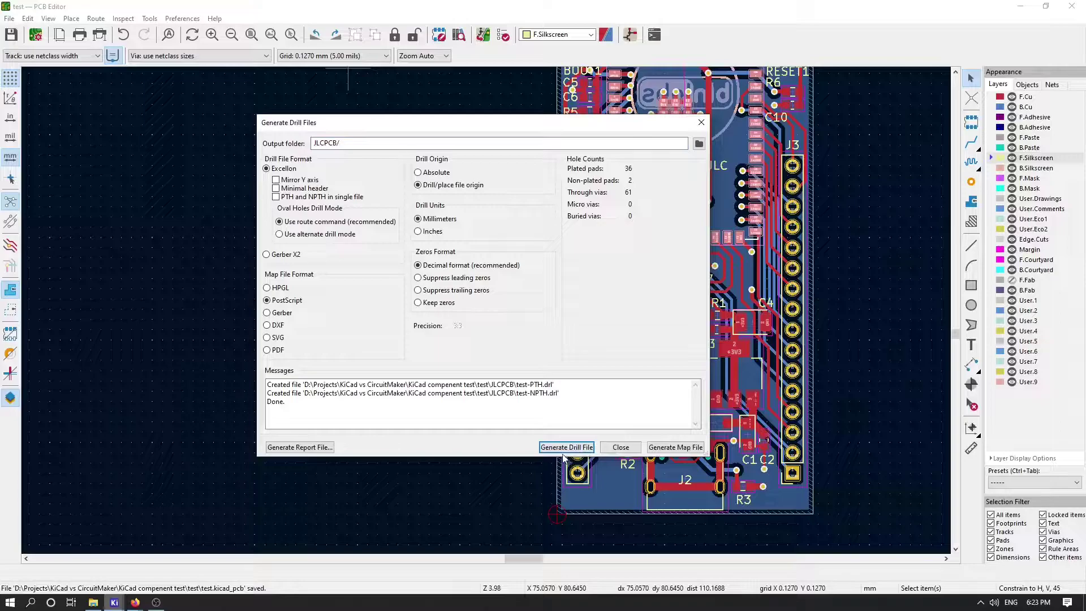
left_click(677, 451)
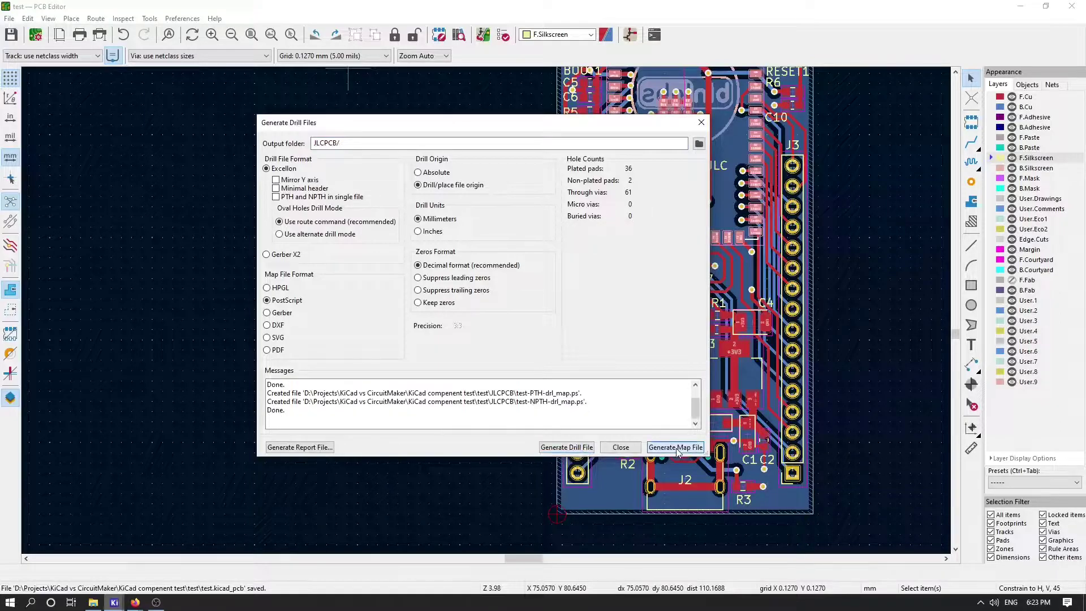
left_click(621, 448)
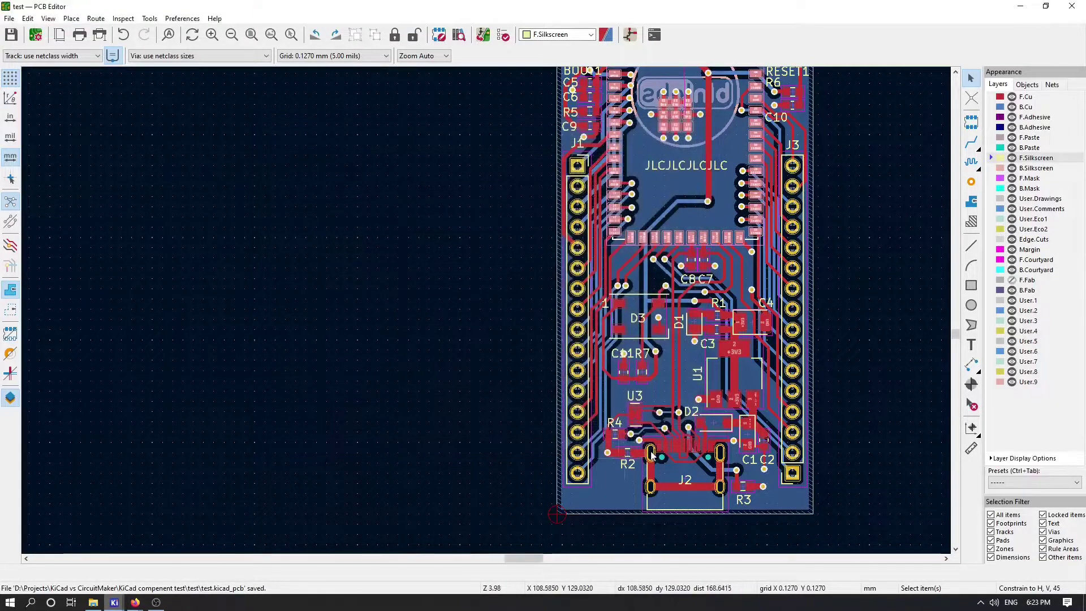
Switch to File Explorer, compress all Gerber, drill and map files except BOM.csv into Gerber.zip, and return to the PCB Editor.
key("alt+Tab")
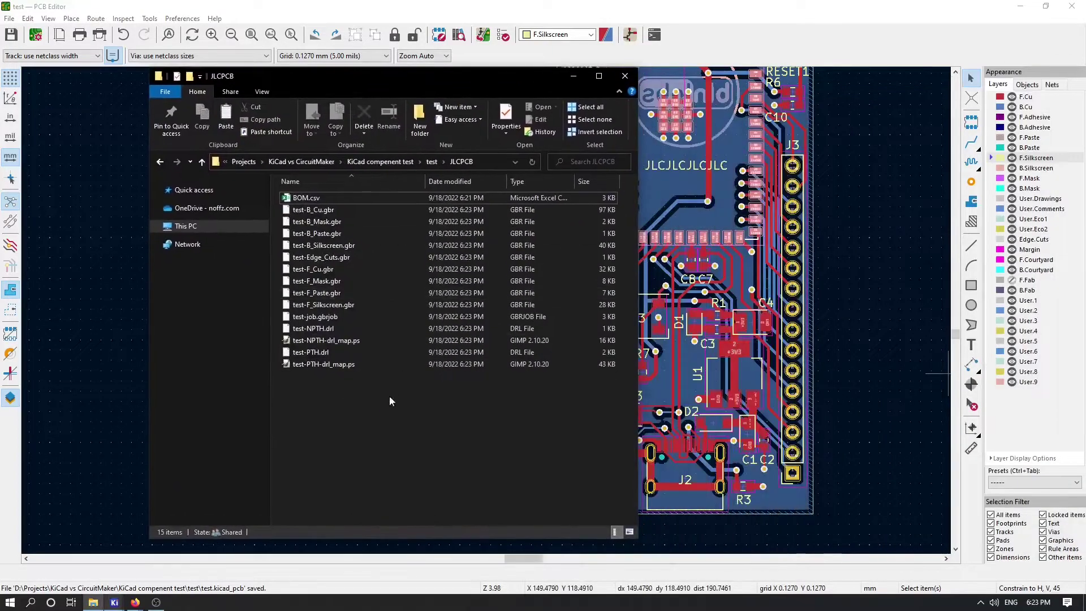
left_click(325, 364)
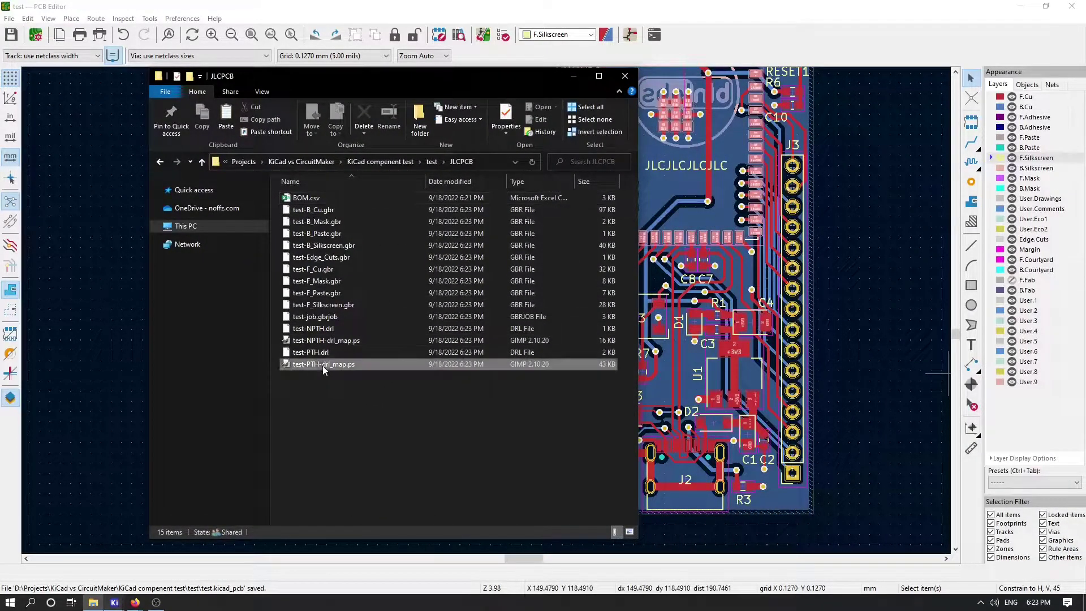
left_click(314, 209, "shift")
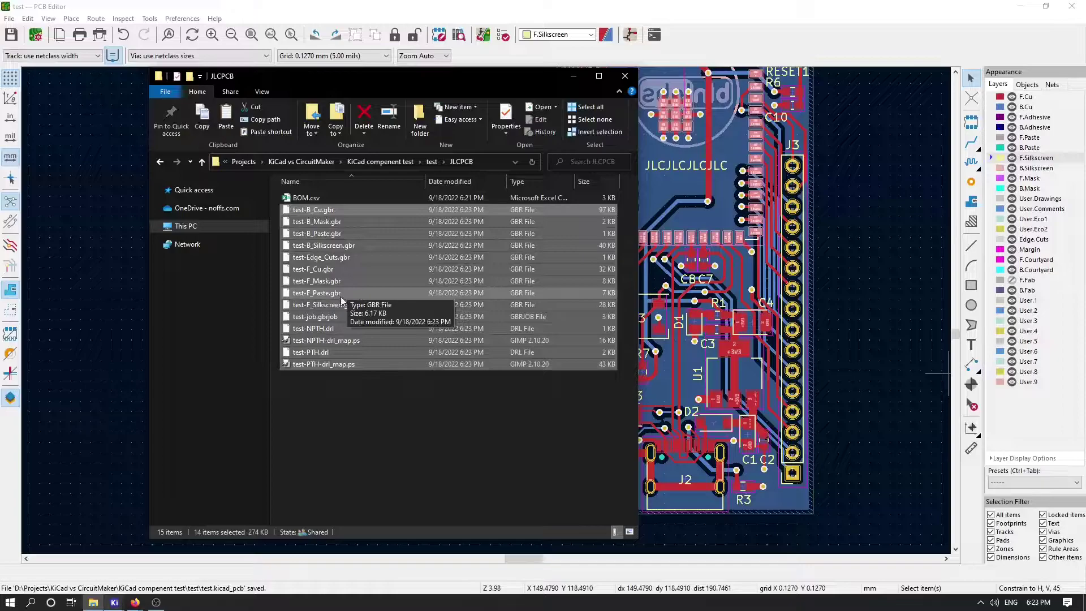
right_click(322, 219)
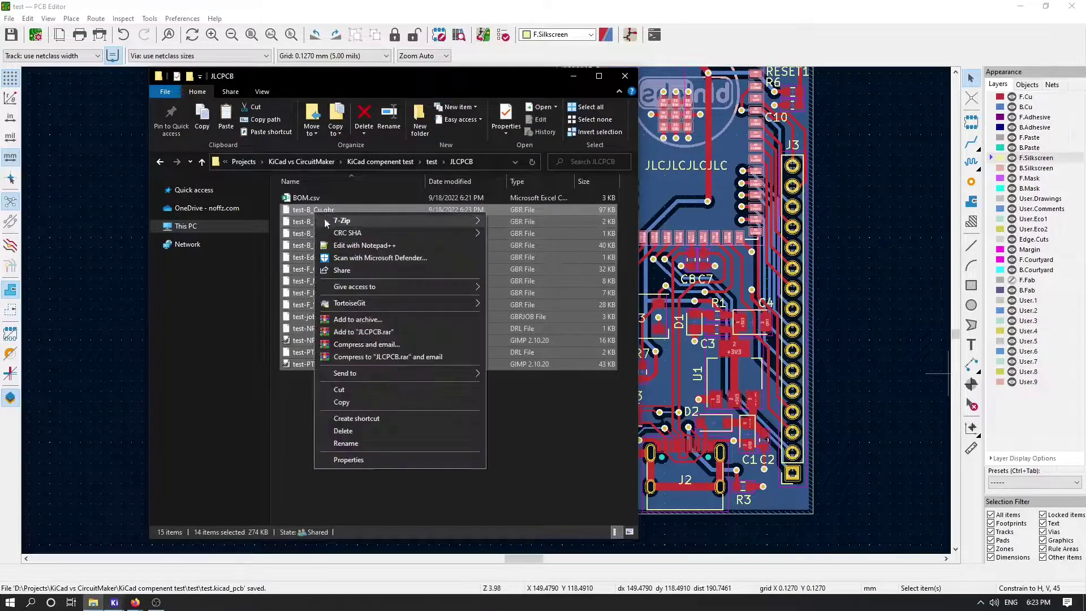
mouse_move(375, 375)
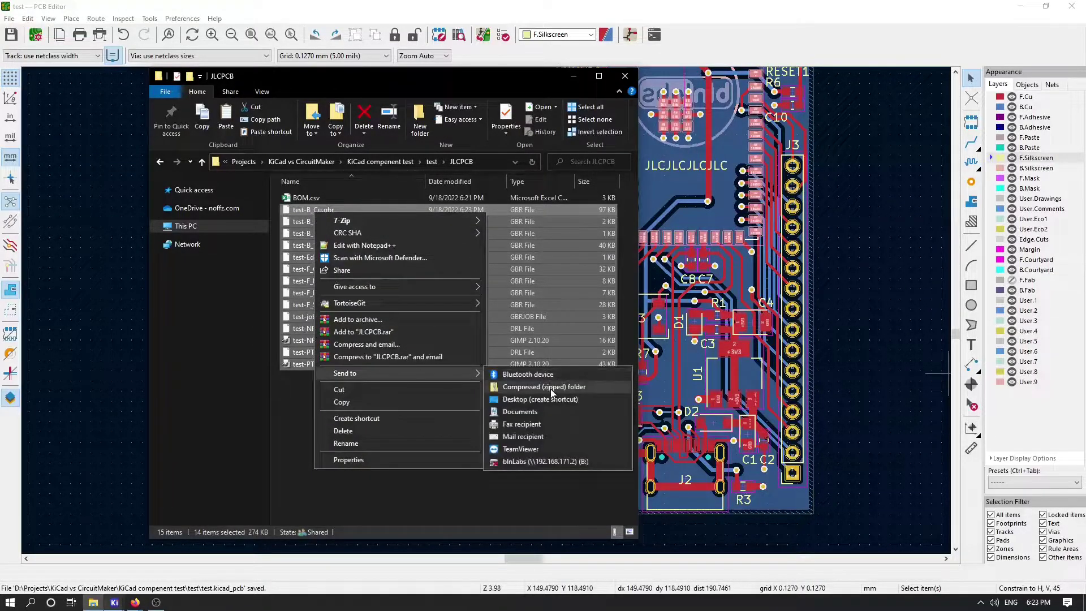
left_click(551, 387)
type("Be")
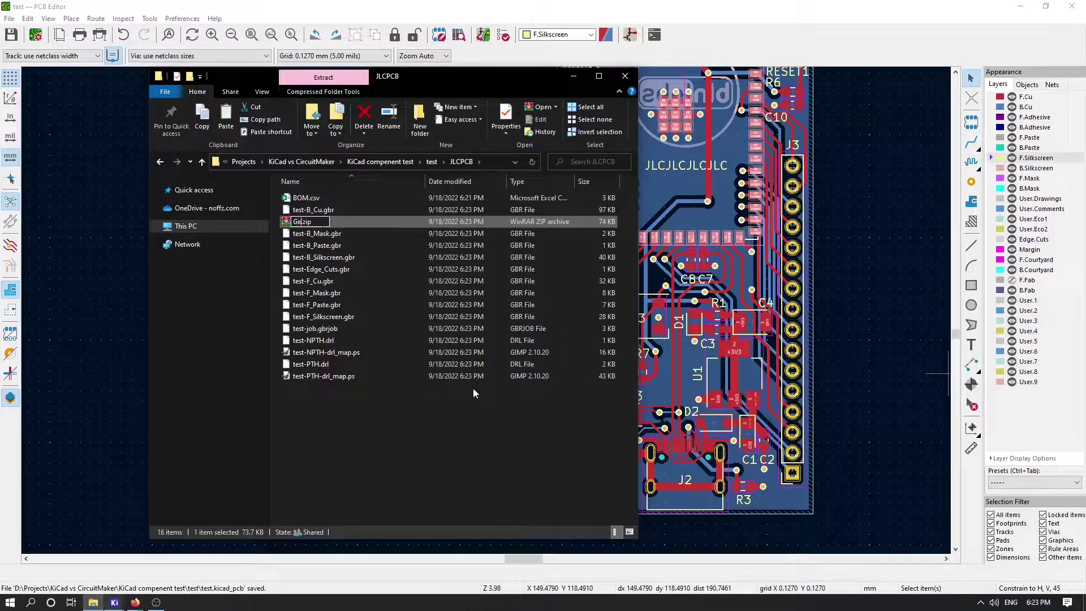
type("rber")
left_click(464, 416)
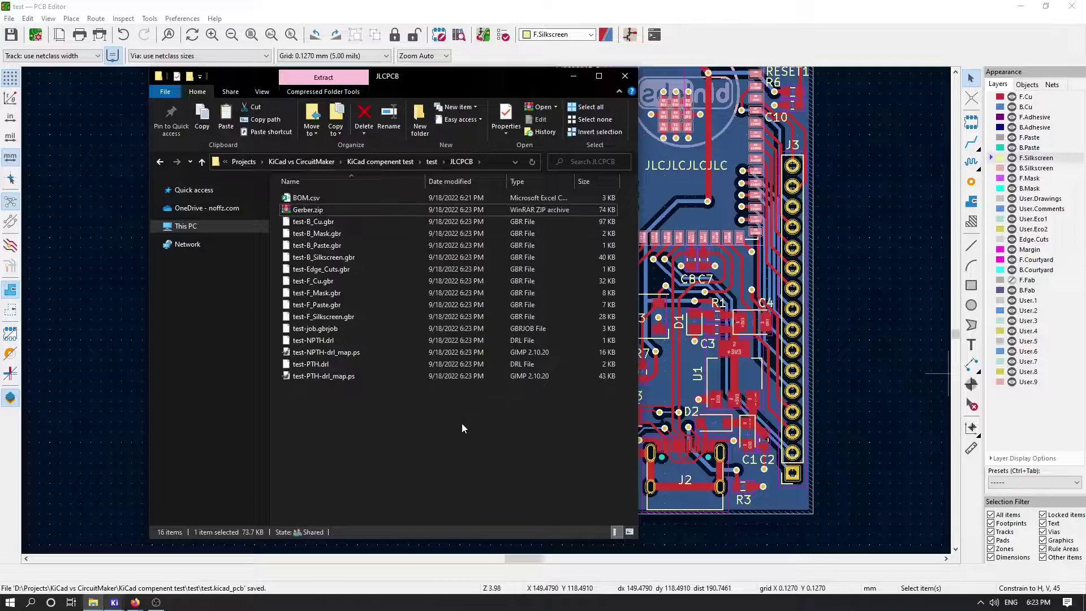
left_click(391, 68)
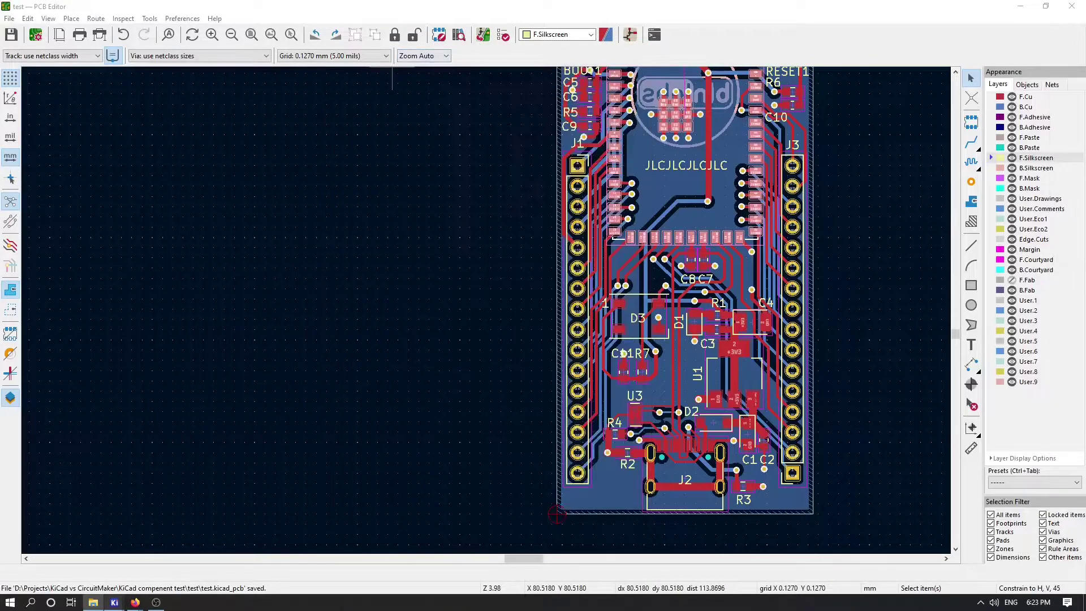
Generate the component placement files as CSV in millimetres, separate for front and back, using the drill/place origin, in the JLCPCB folder.
mouse_move(121, 596)
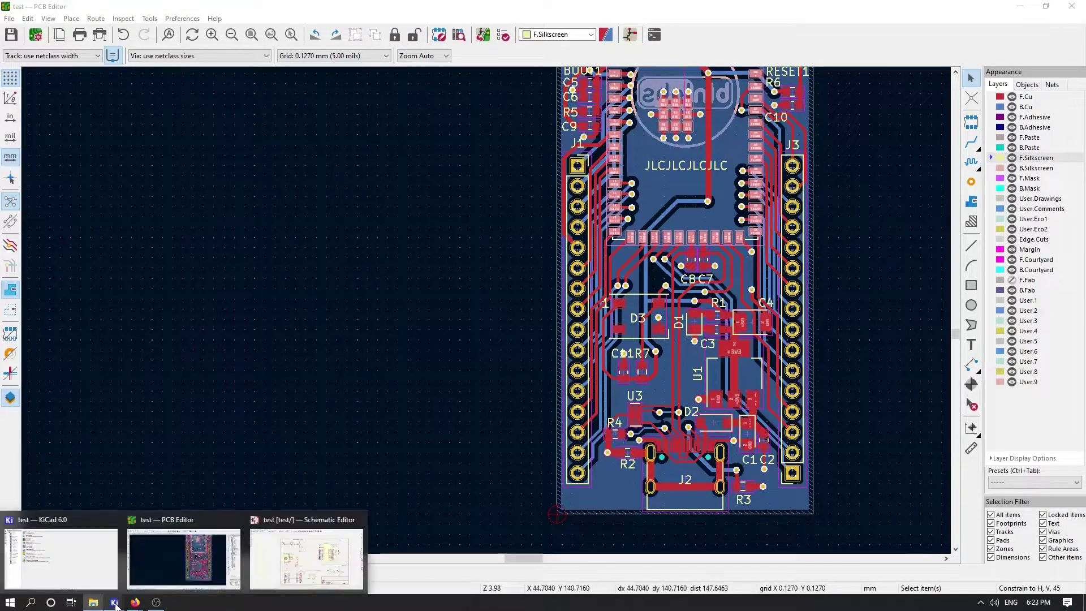
left_click(9, 19)
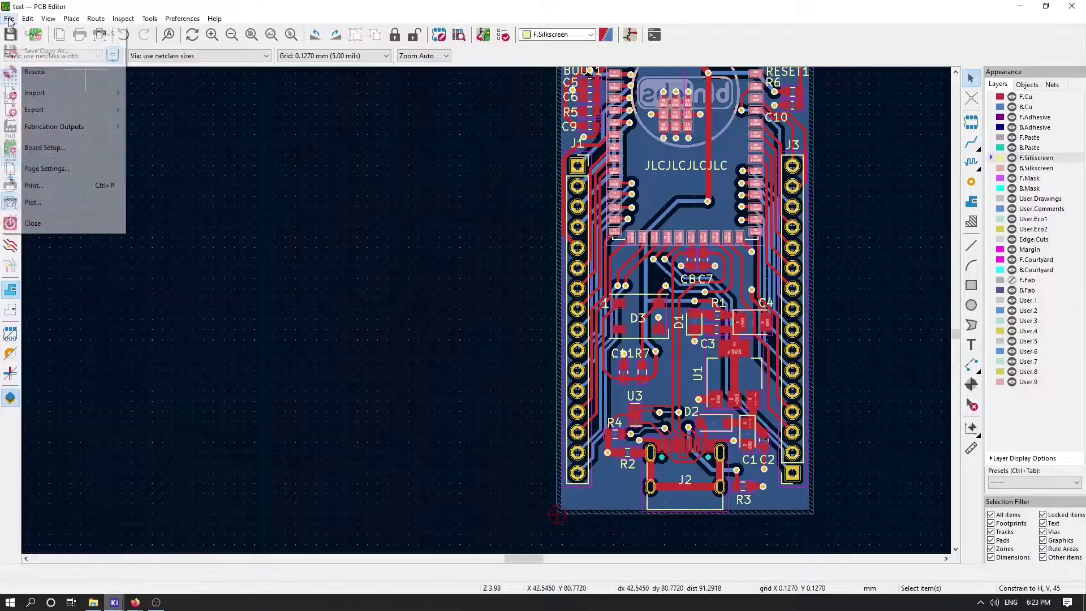
mouse_move(39, 132)
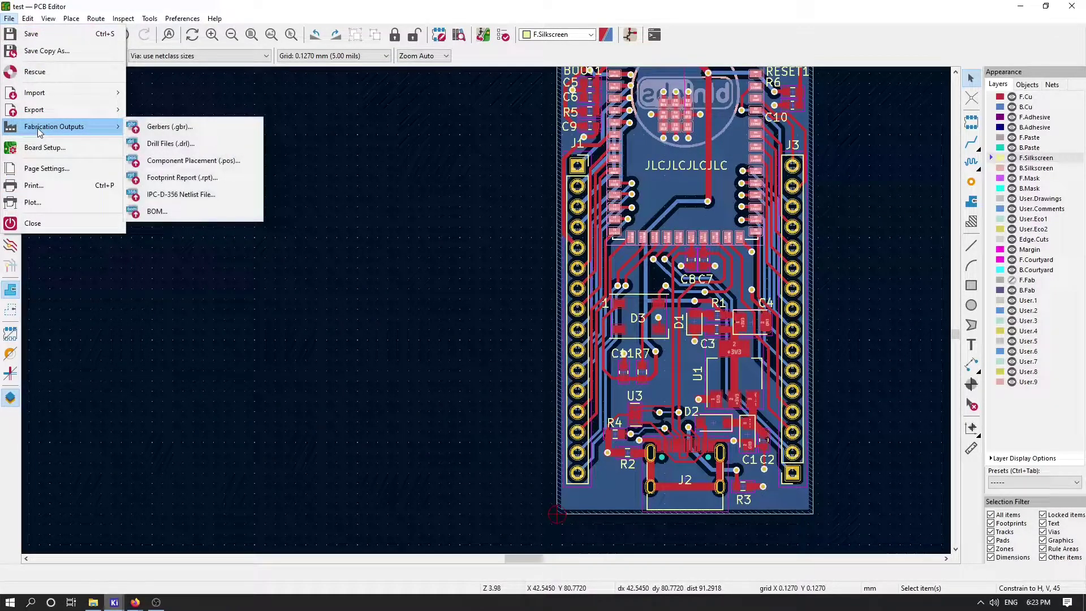
left_click(167, 161)
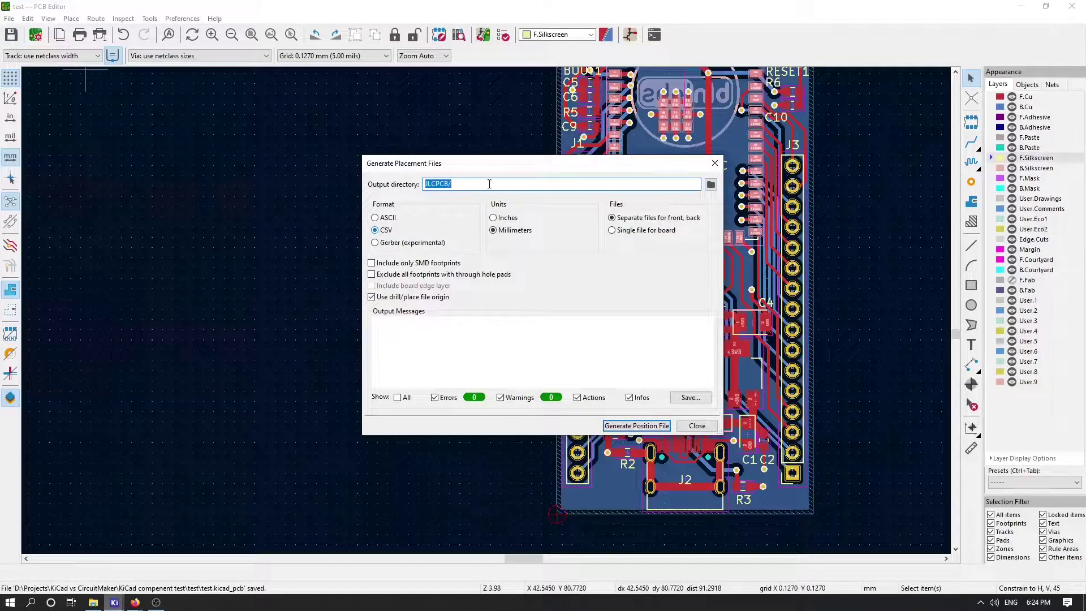
left_click_drag(478, 164, 386, 170)
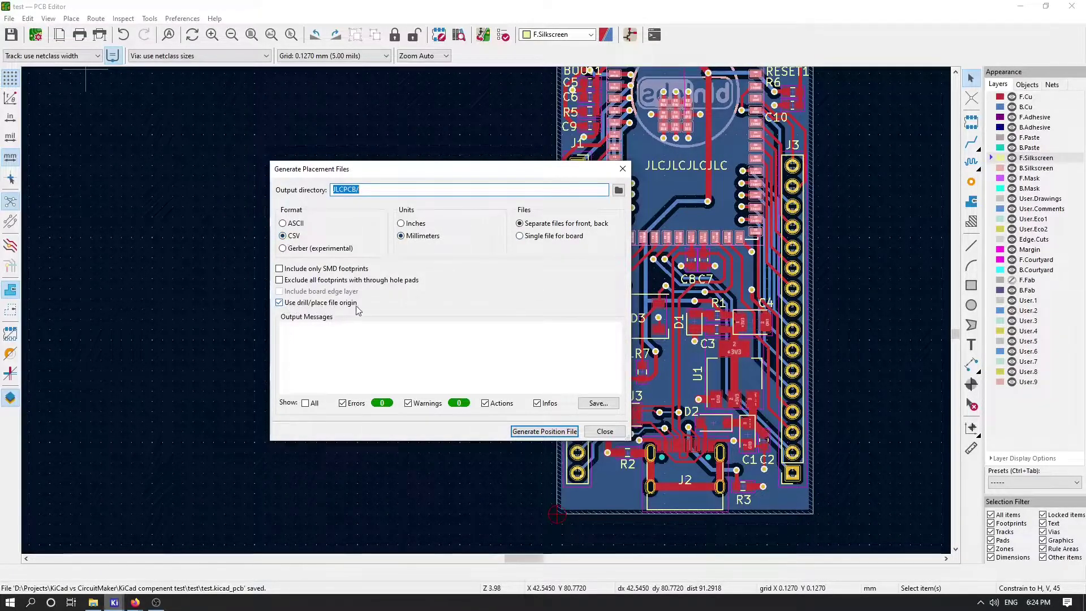
left_click(527, 433)
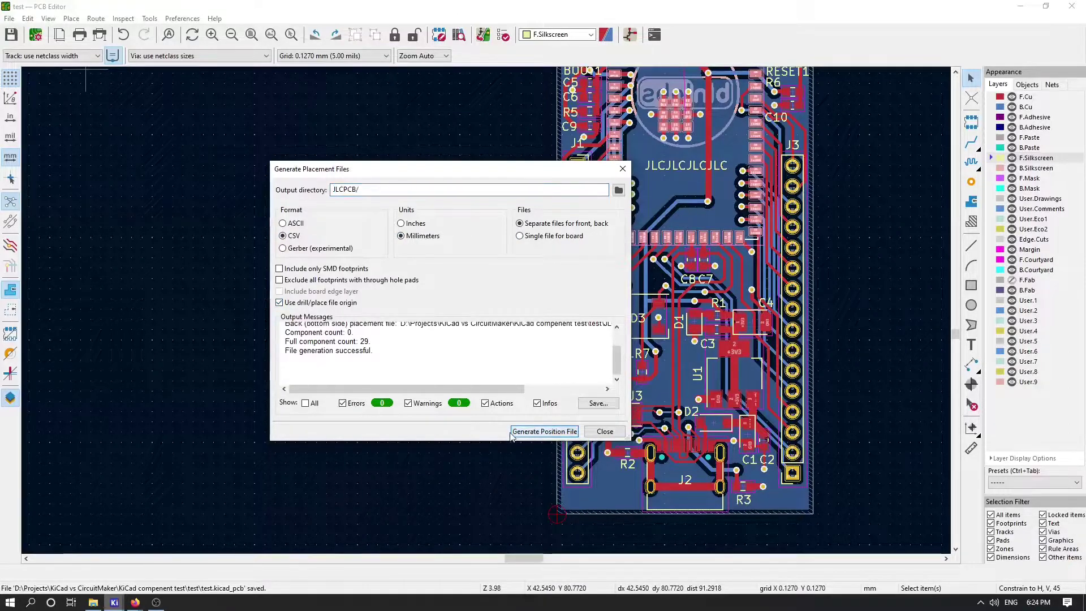
left_click(605, 432)
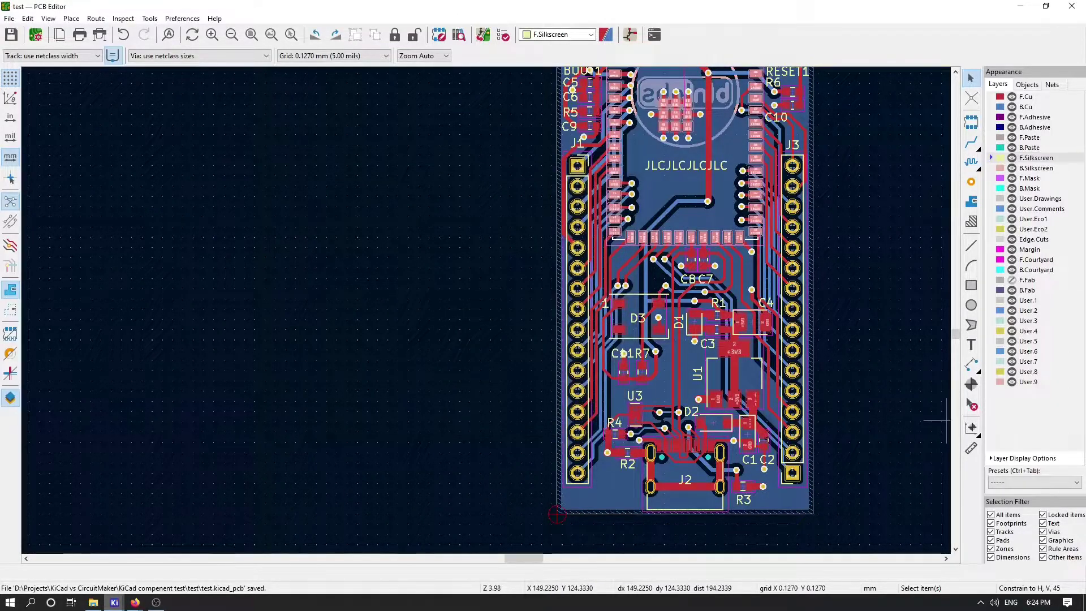
Switch to File Explorer and check BOM.csv, Gerber.zip and the top and bottom placement files in the JLCPCB folder.
left_click(93, 602)
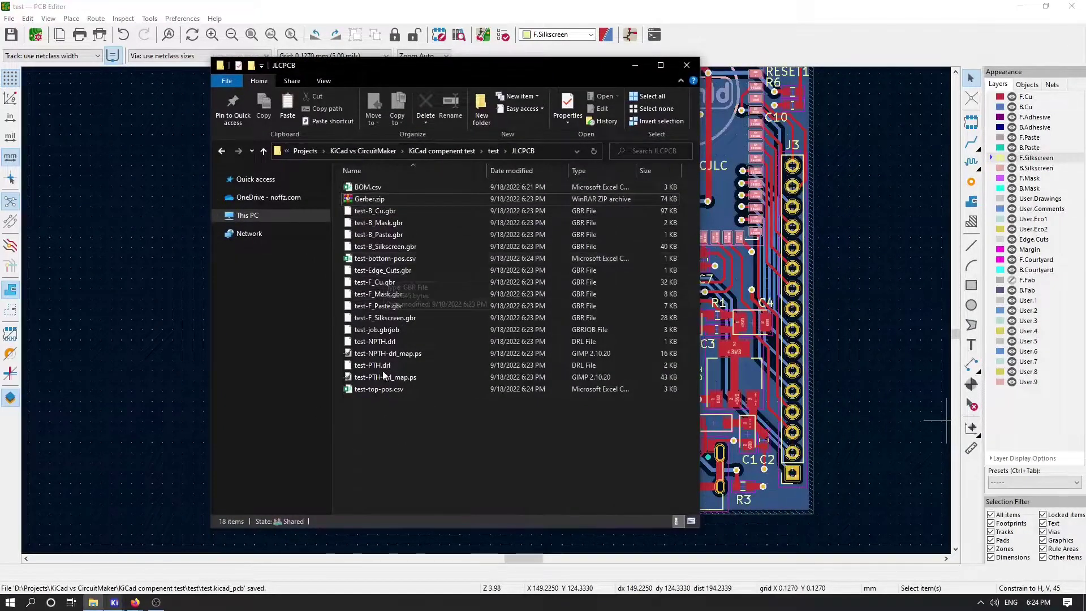
left_click(367, 188)
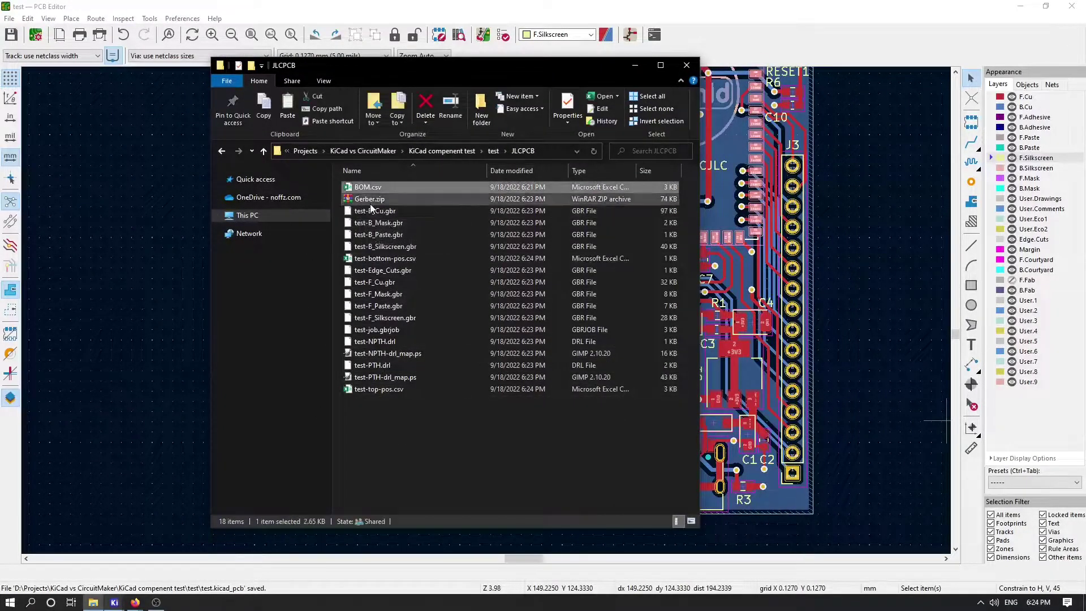
left_click(369, 199)
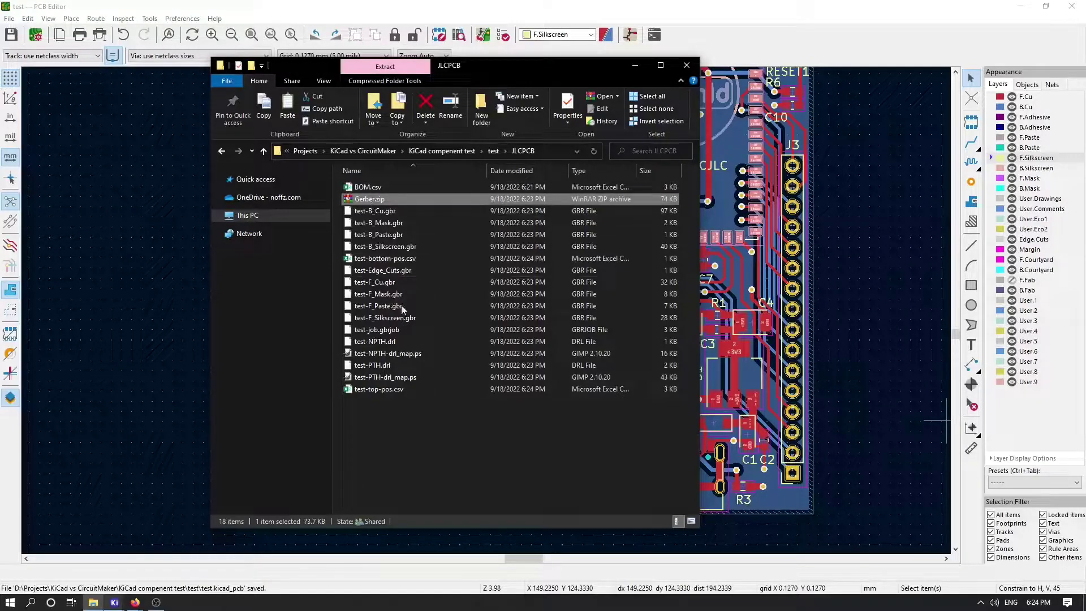
left_click(375, 392)
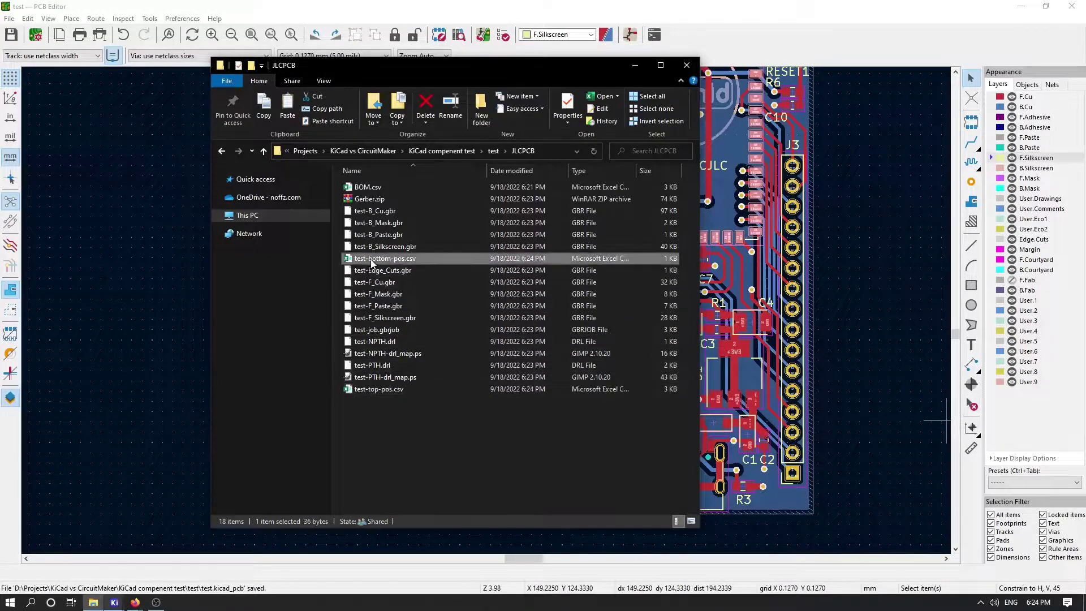
Switch to Firefox and read the JLCPCB guide's pick-and-place export settings and required header changes for the placement file.
left_click_drag(382, 389, 135, 602)
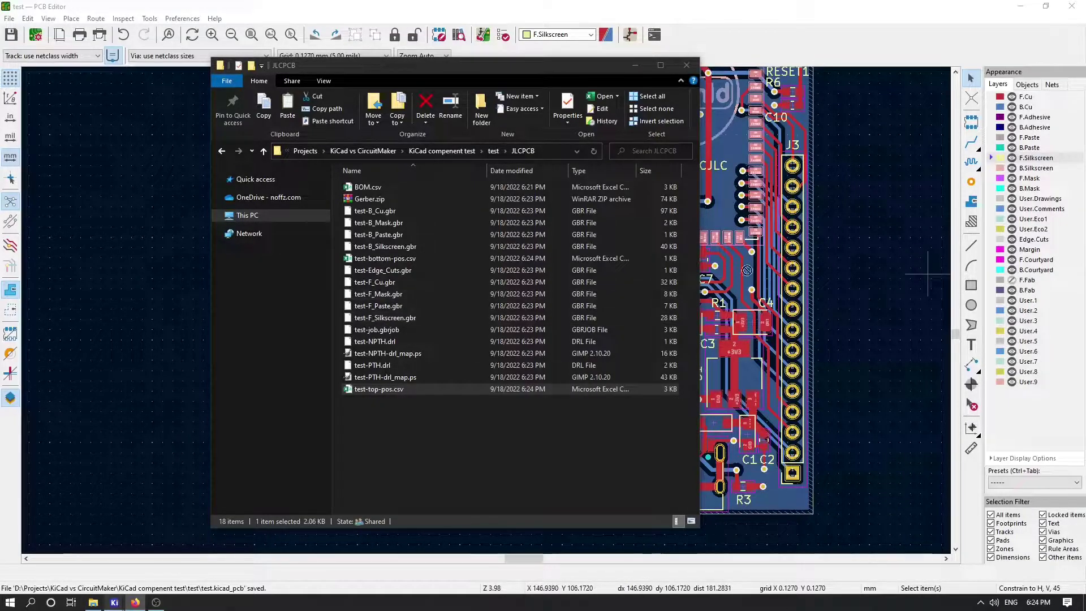
key("alt+Tab")
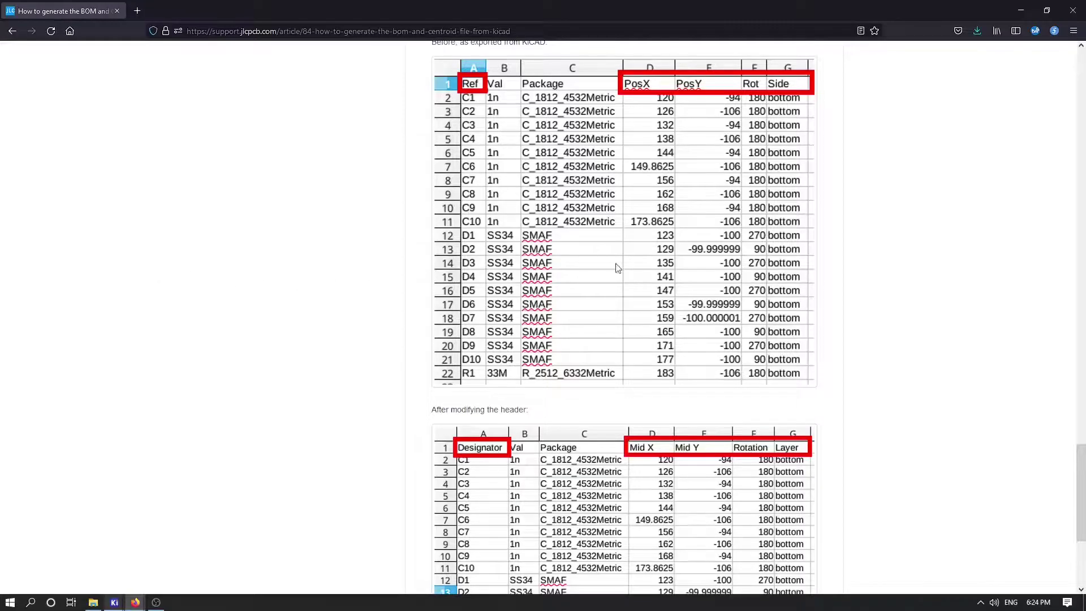
scroll(604, 266, "up", 10)
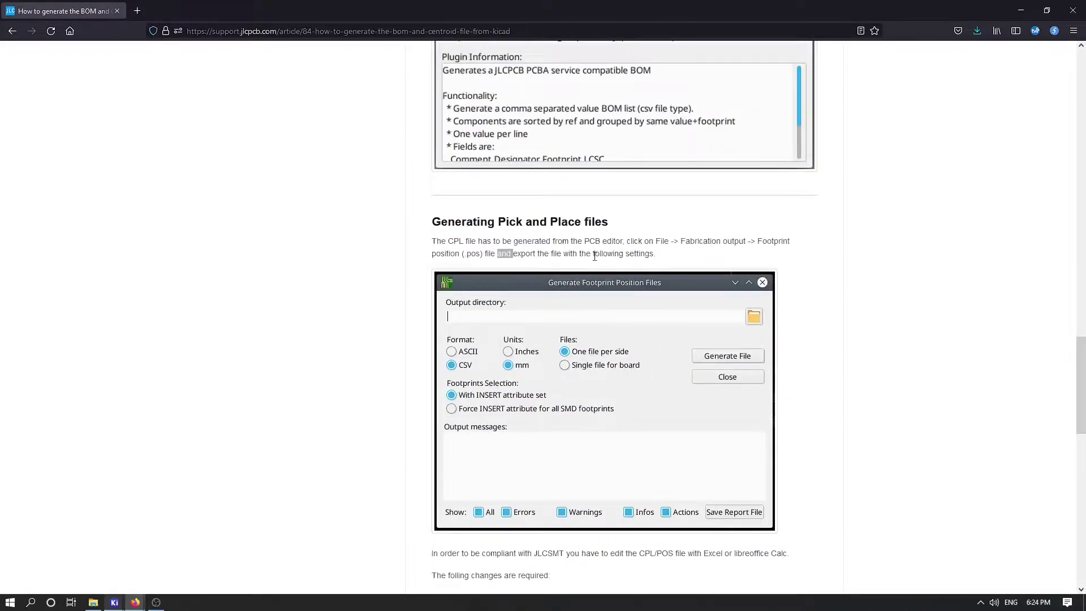
scroll(595, 253, "down", 5)
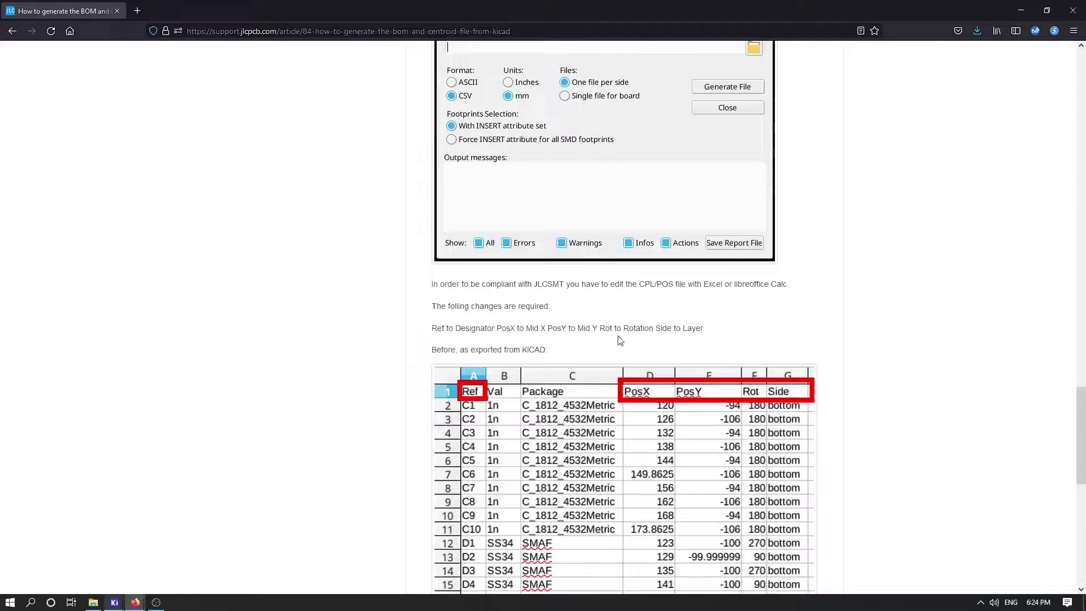
scroll(611, 229, "up", 2)
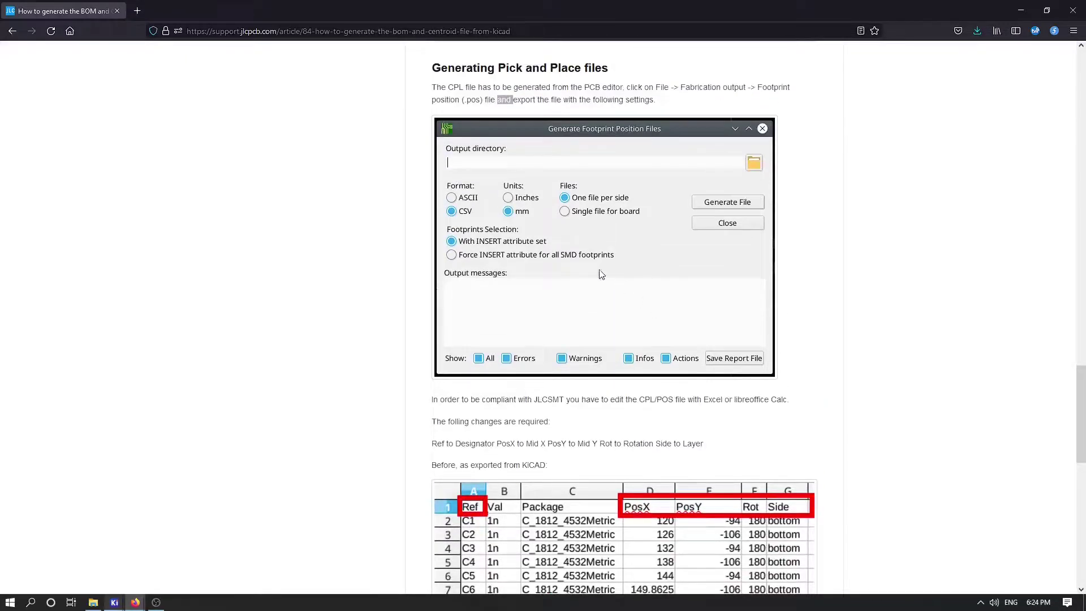
scroll(495, 156, "down", 6)
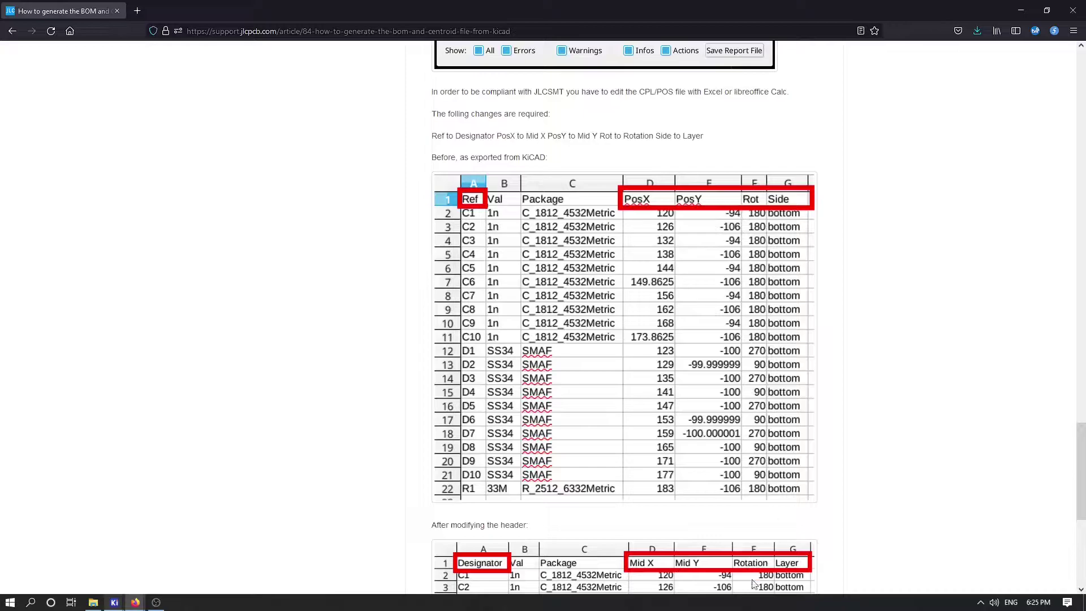
Return to File Explorer, open test-top-pos.csv in Notepad++ and rename the Ref column header to Designator.
key("alt+Tab")
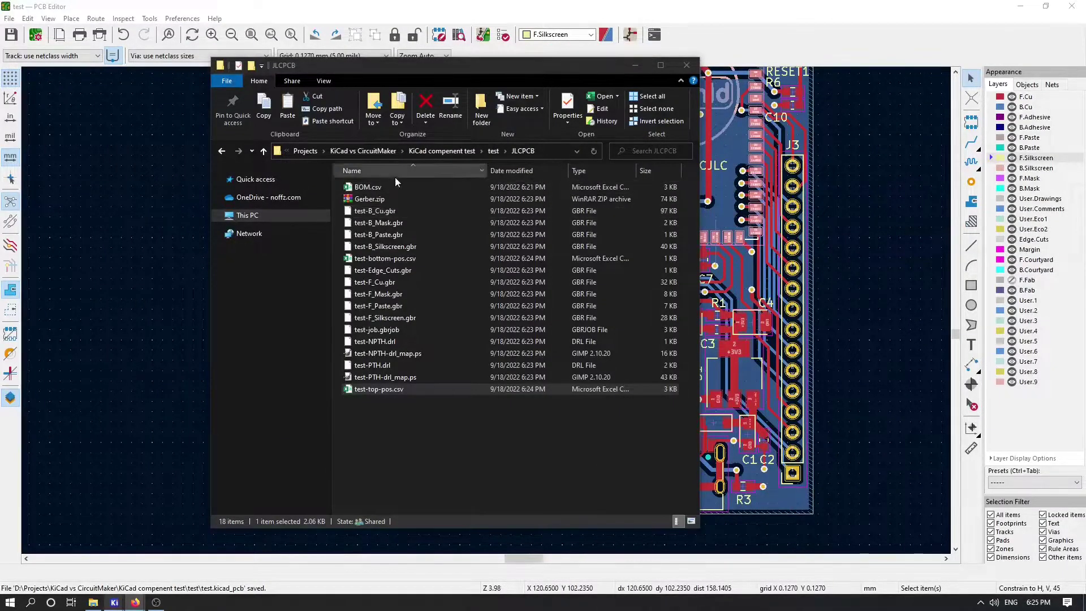
left_click(369, 392)
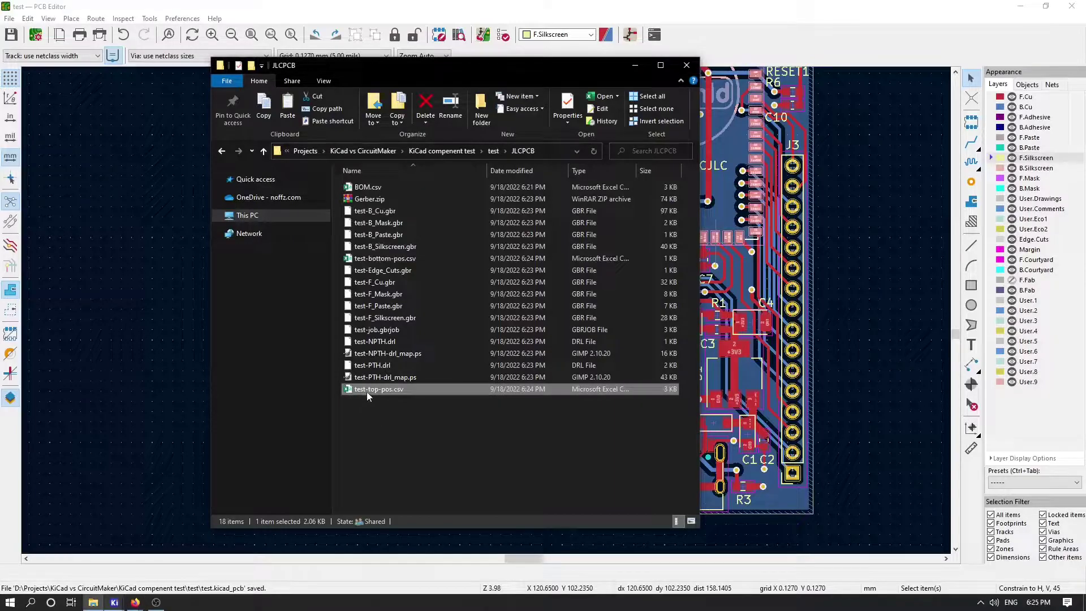
right_click(370, 393)
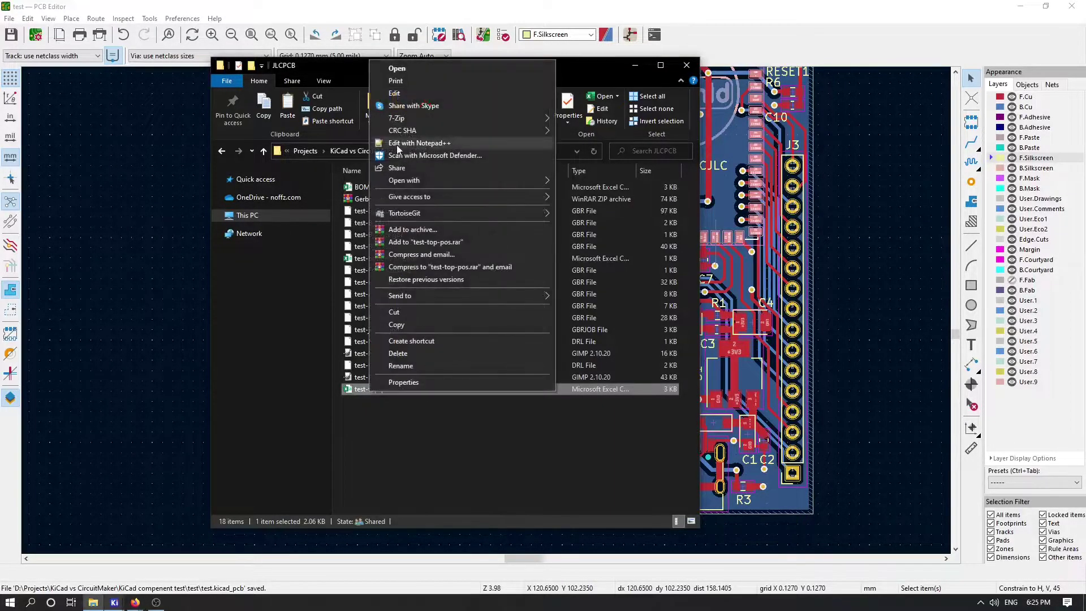
left_click(411, 143)
left_click_drag(290, 6, 520, 160)
double_click(400, 217)
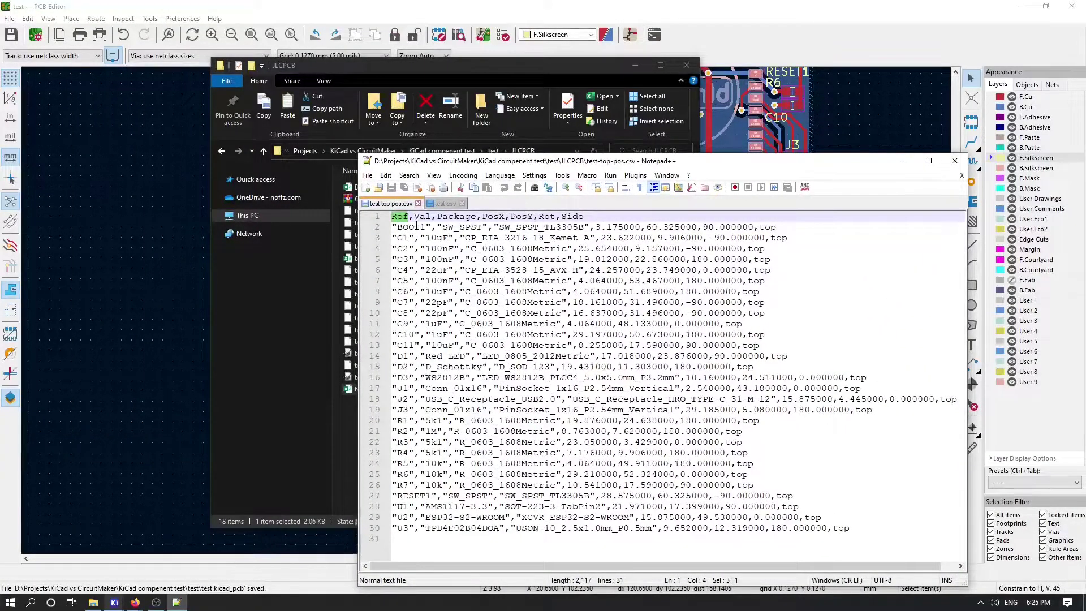
type("Designator")
key("Home")
key("Right")
key("ctrl+Return")
key("Escape")
Rename the PosX, PosY, Rot and Side headers to Mid X, Mid Y, Rotation and Layer, then save and close the file.
left_click_drag(540, 217, 528, 217)
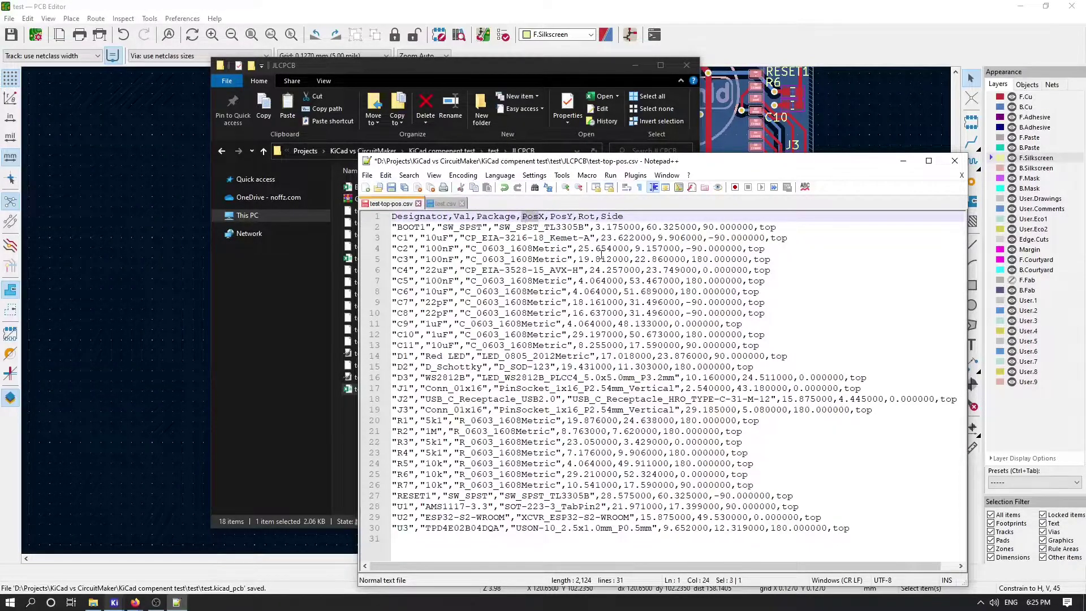
type("Mid")
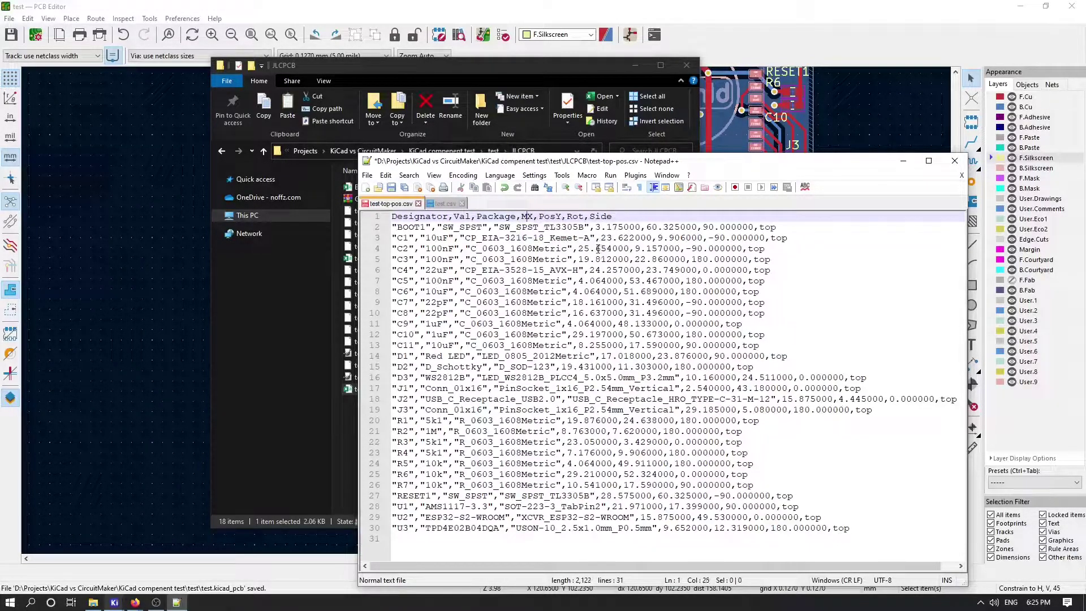
left_click_drag(577, 218, 556, 217)
type("Mid Y,Rotation")
double_click(651, 216)
type("Layer")
key("ctrl+s")
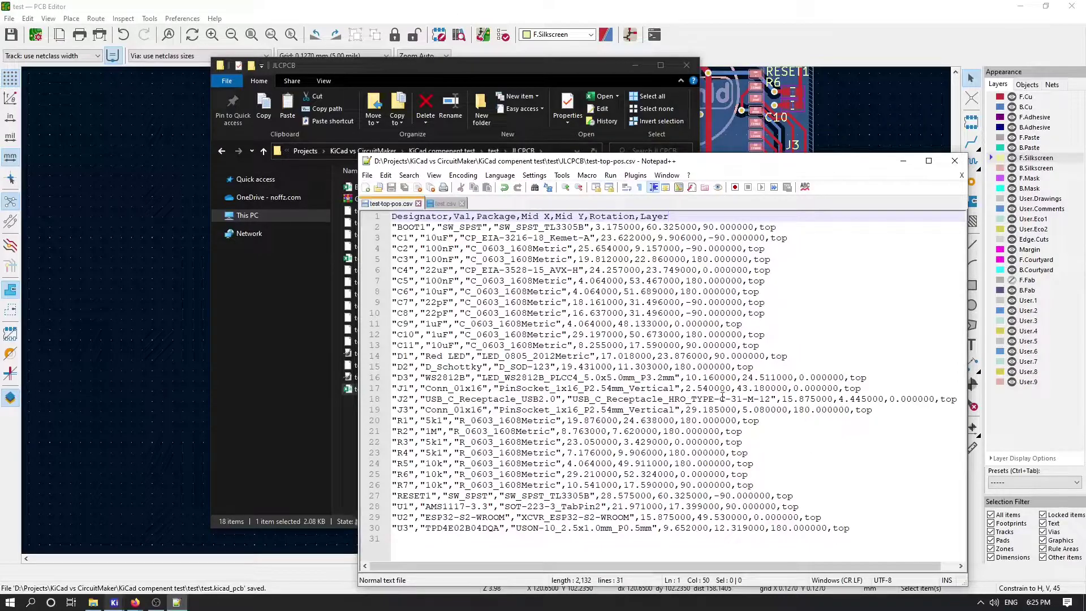
left_click(955, 160)
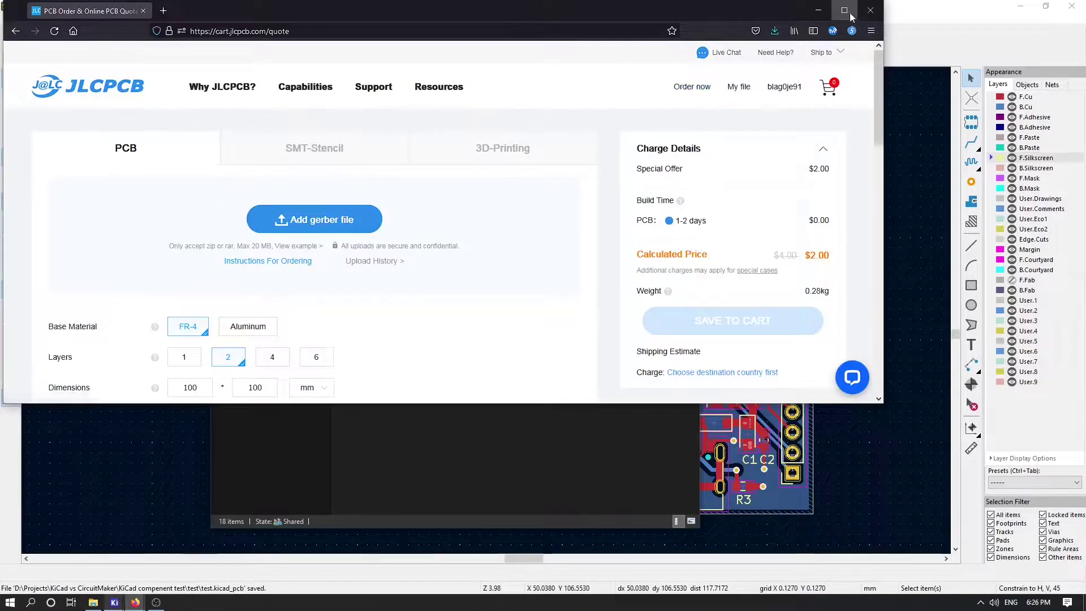
Place the JLCPCB quote page and the File Explorer window side by side and upload Gerber.zip to the quote.
left_click_drag(826, 11, 1082, 170)
left_click(120, 309)
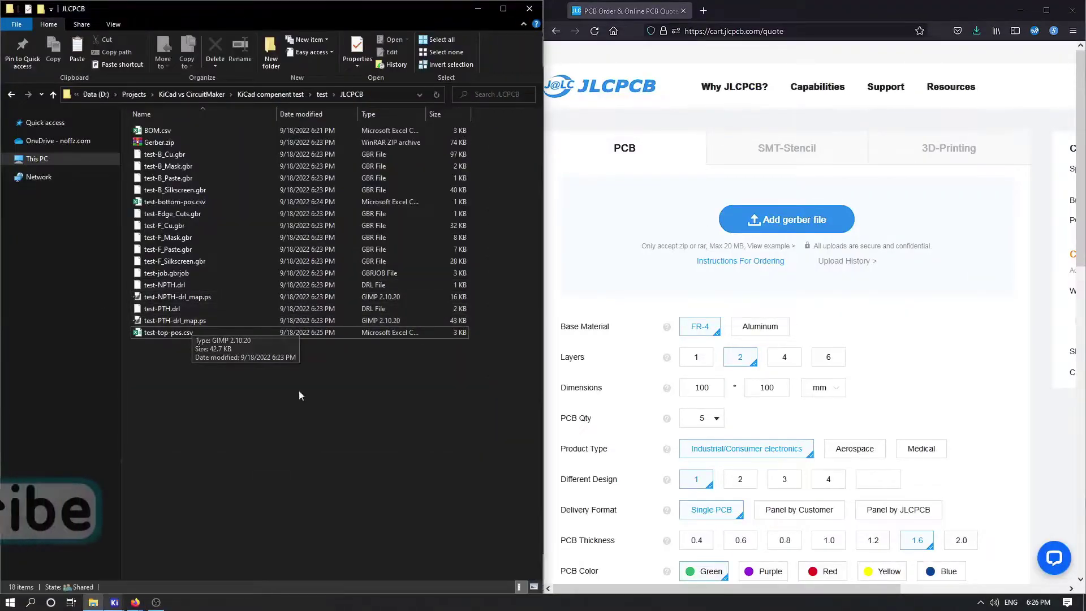
left_click_drag(160, 143, 798, 247)
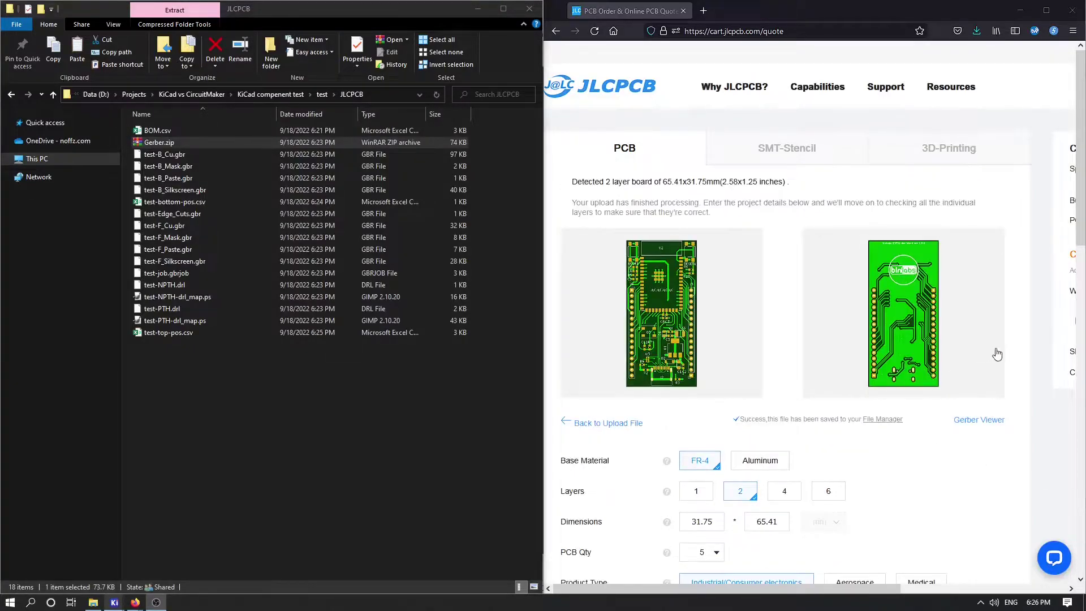
left_click(1026, 353)
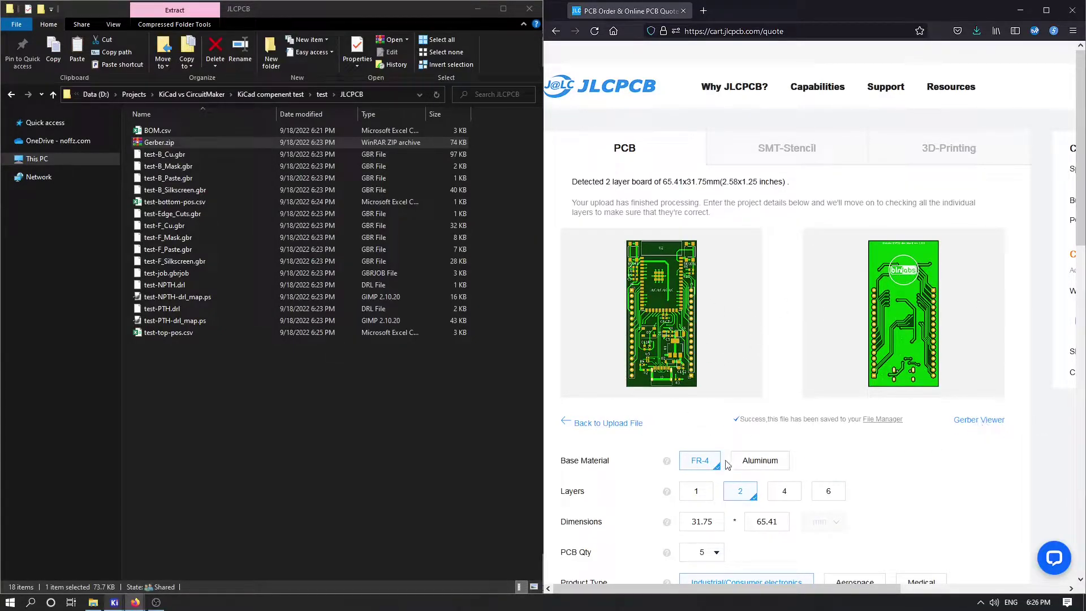
Maximize the quote page, try a 1.0 PCB thickness before restoring 1.6, and set the PCB color to White.
scroll(712, 429, "down", 2)
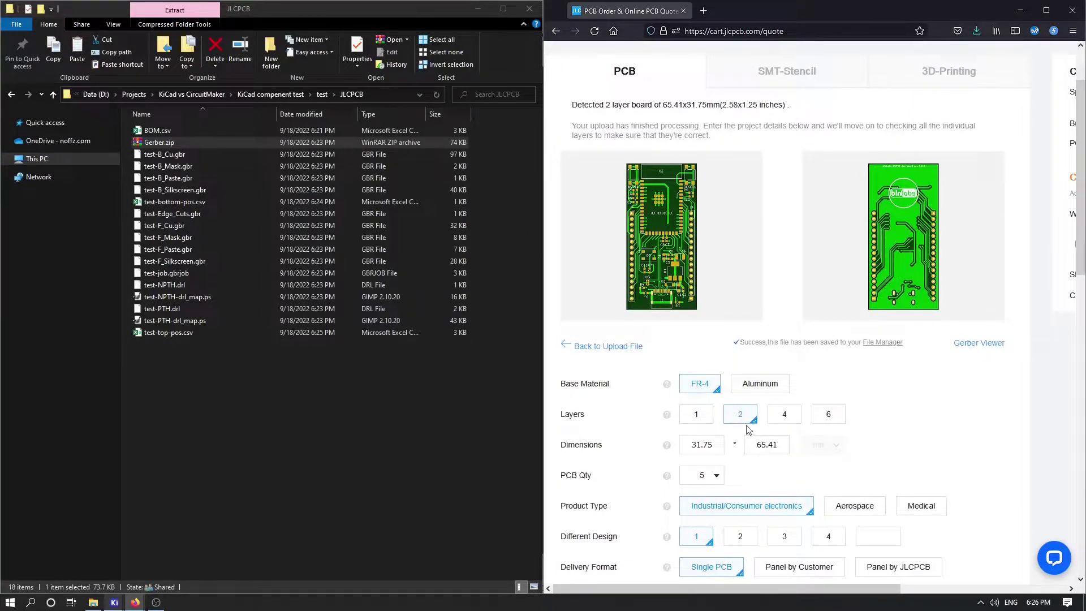
scroll(752, 421, "down", 2)
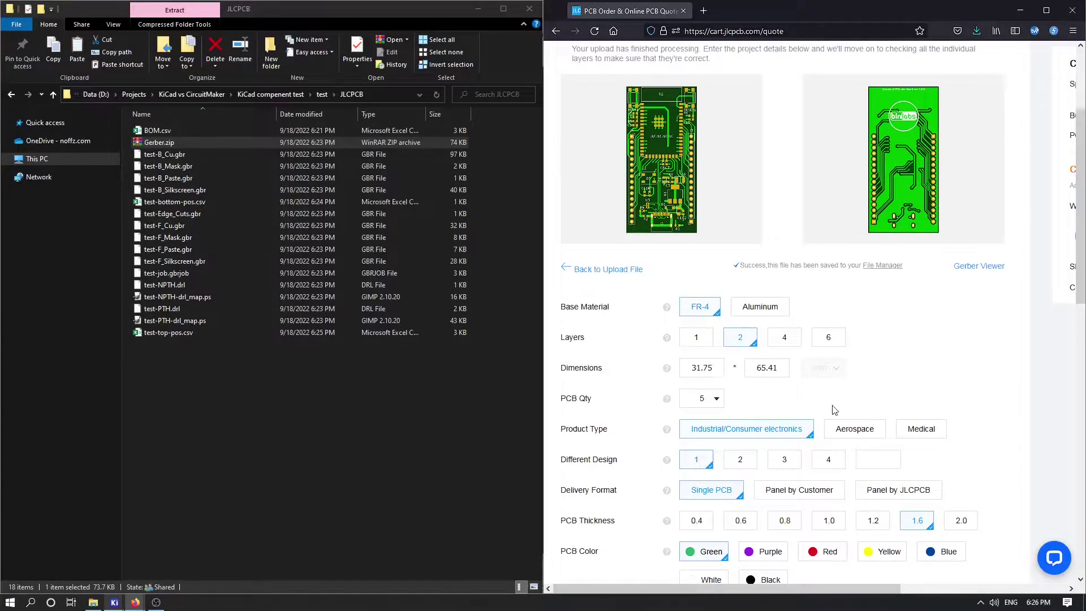
scroll(832, 345, "down", 2)
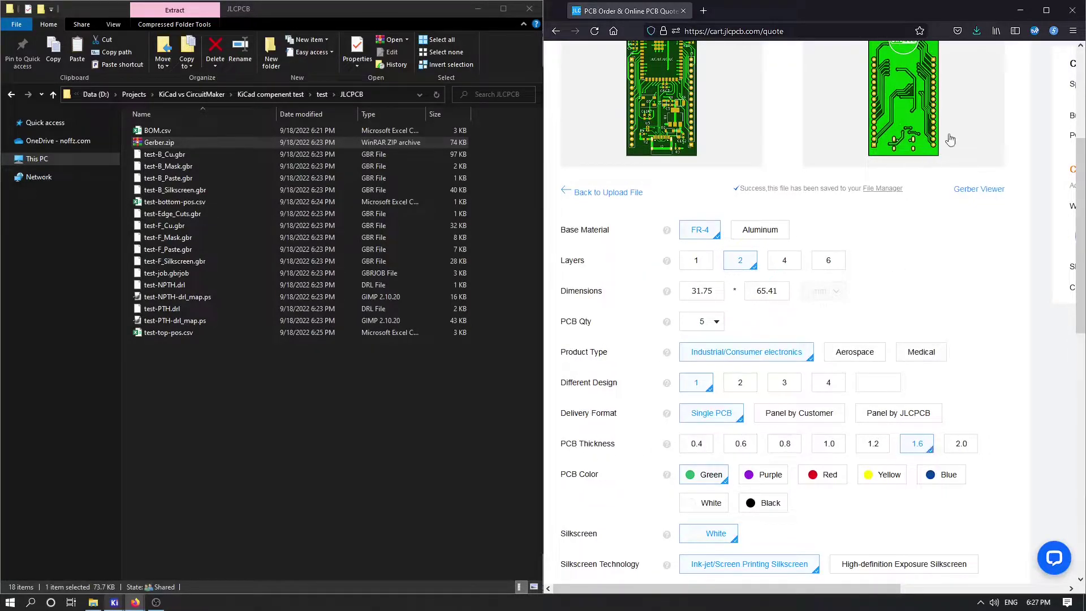
left_click(1046, 10)
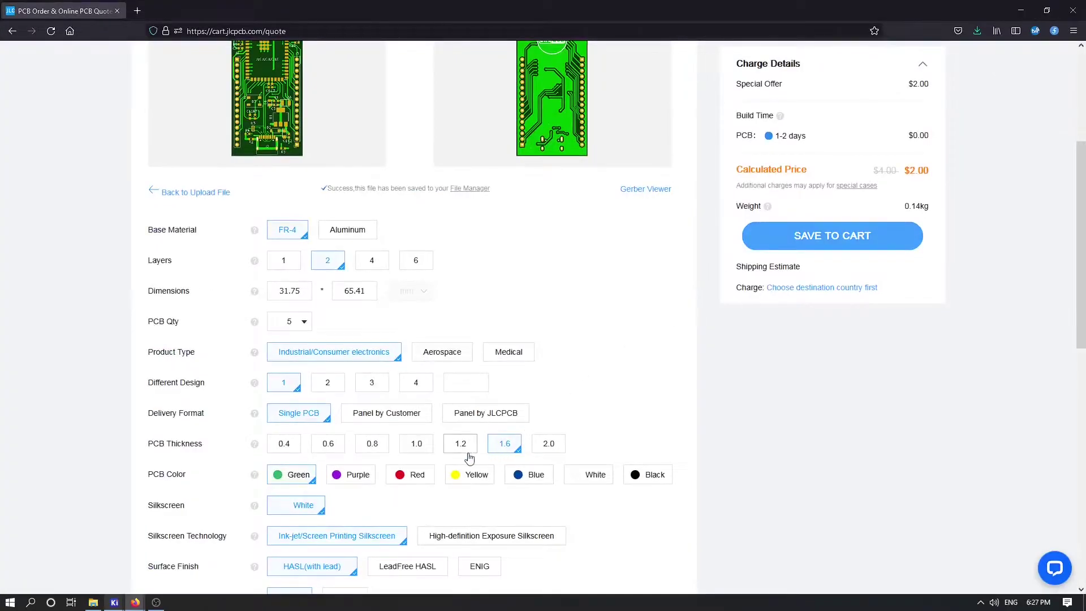
left_click(411, 451)
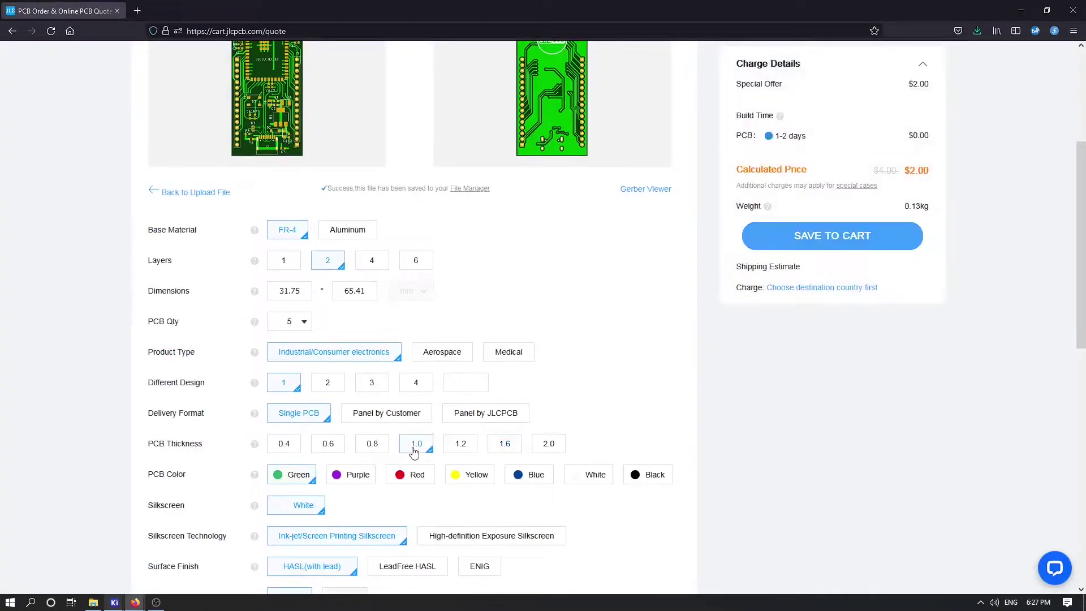
left_click(501, 456)
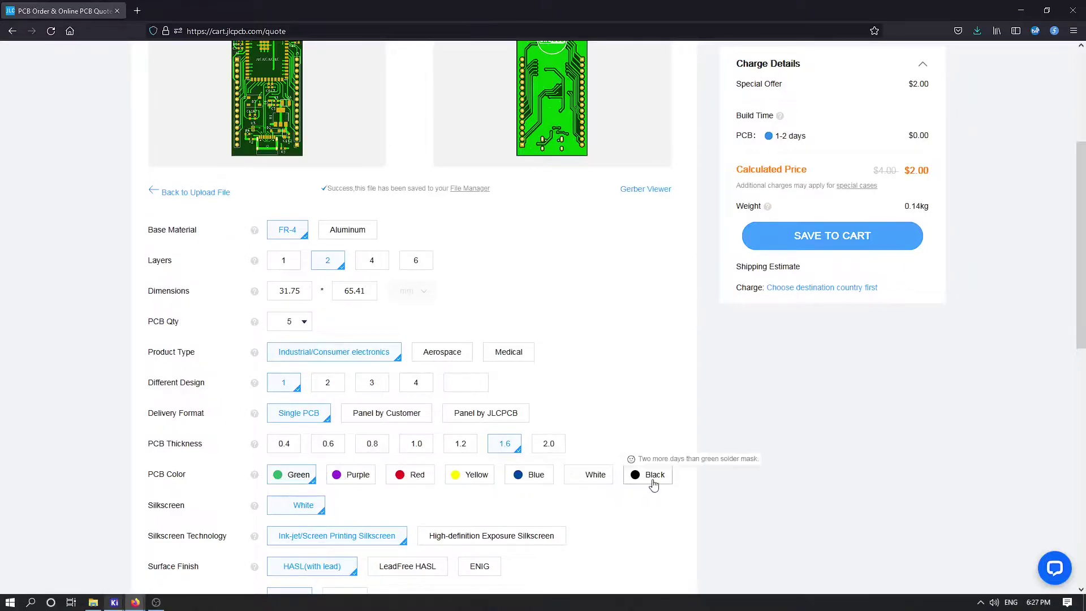
left_click(582, 482)
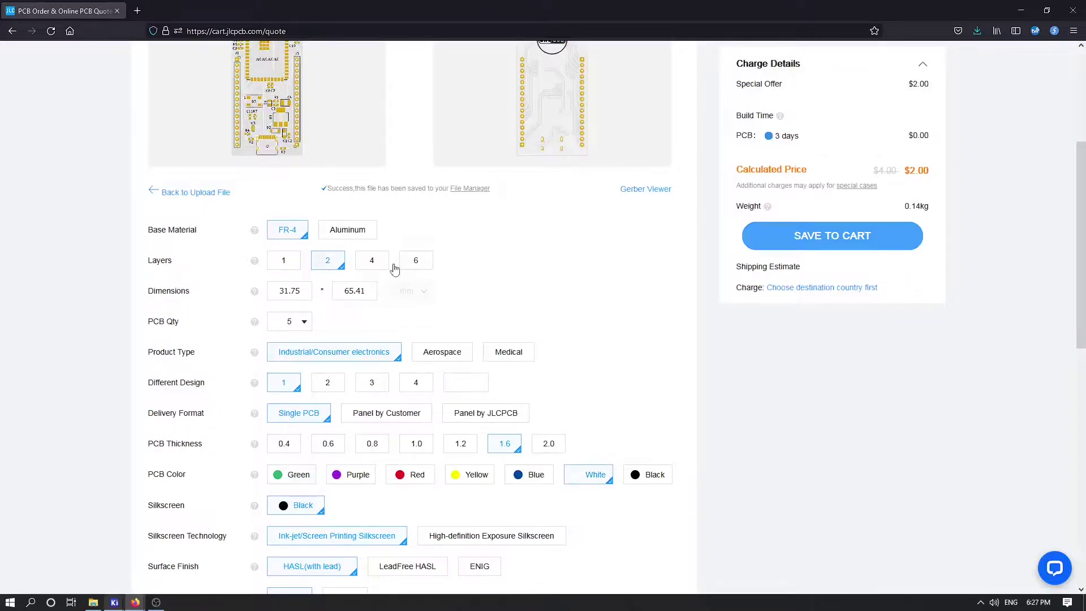
Set the PCB color to Black and the surface finish to LeadFree HASL.
left_click(654, 478)
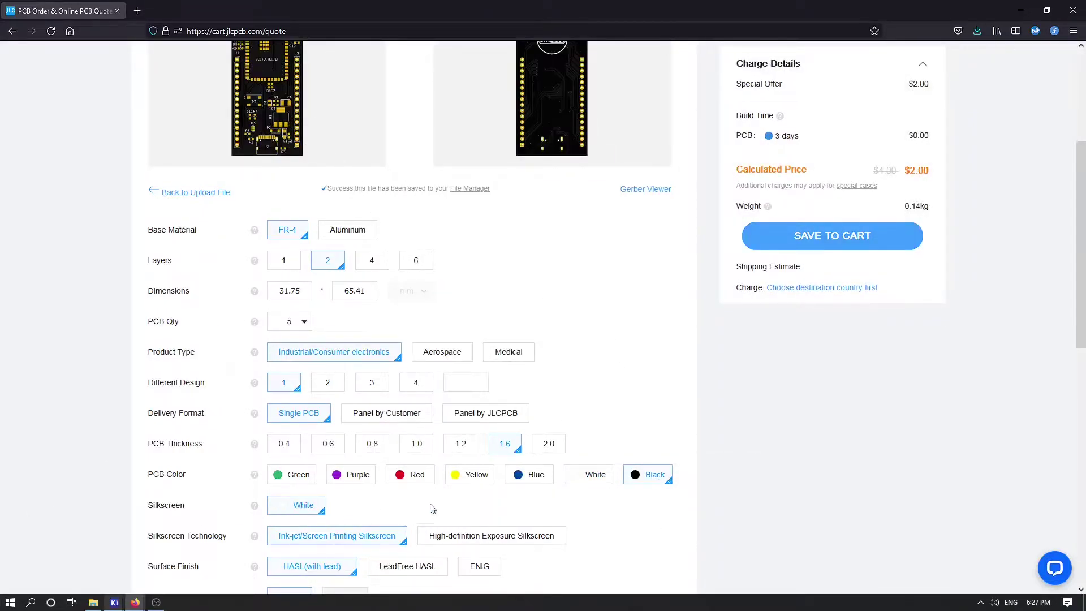
scroll(474, 501, "down", 2)
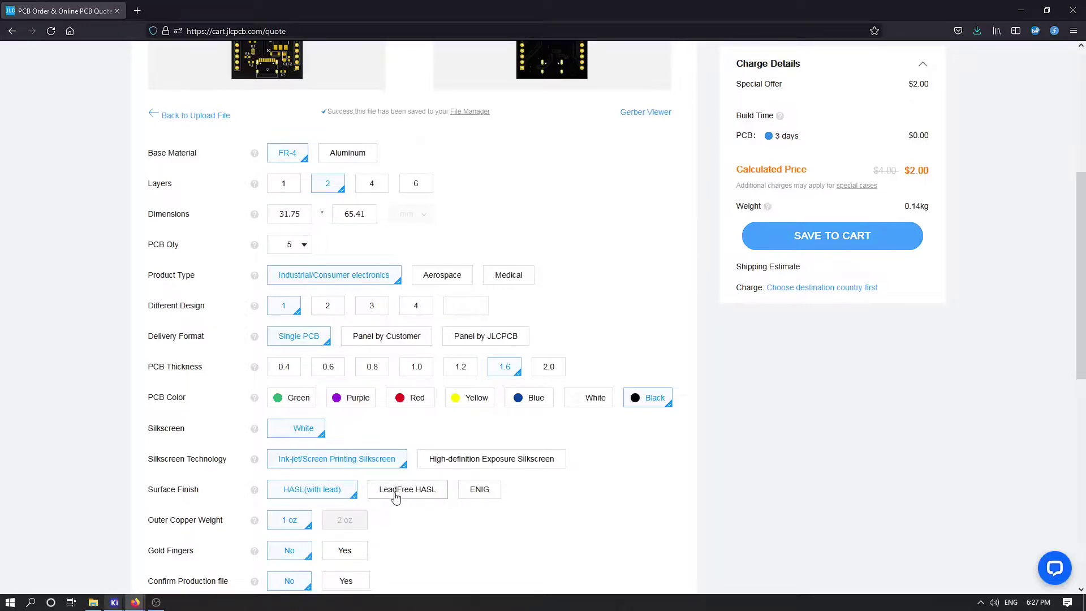
left_click(395, 496)
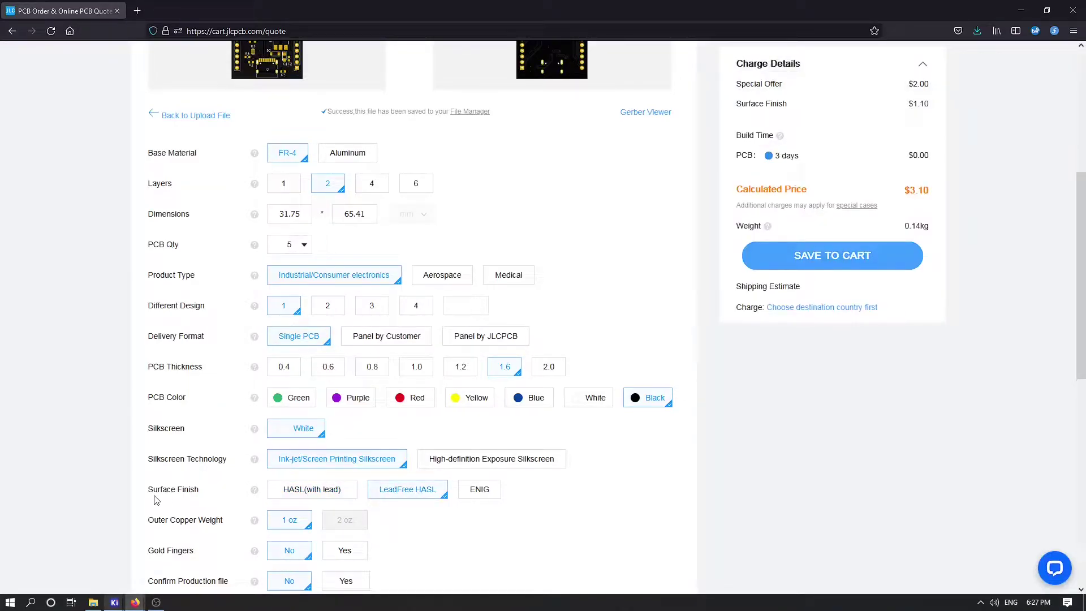
Set Remove Order Number to Specify a location and expand the Advanced Options of the PCB quote.
scroll(466, 504, "down", 3)
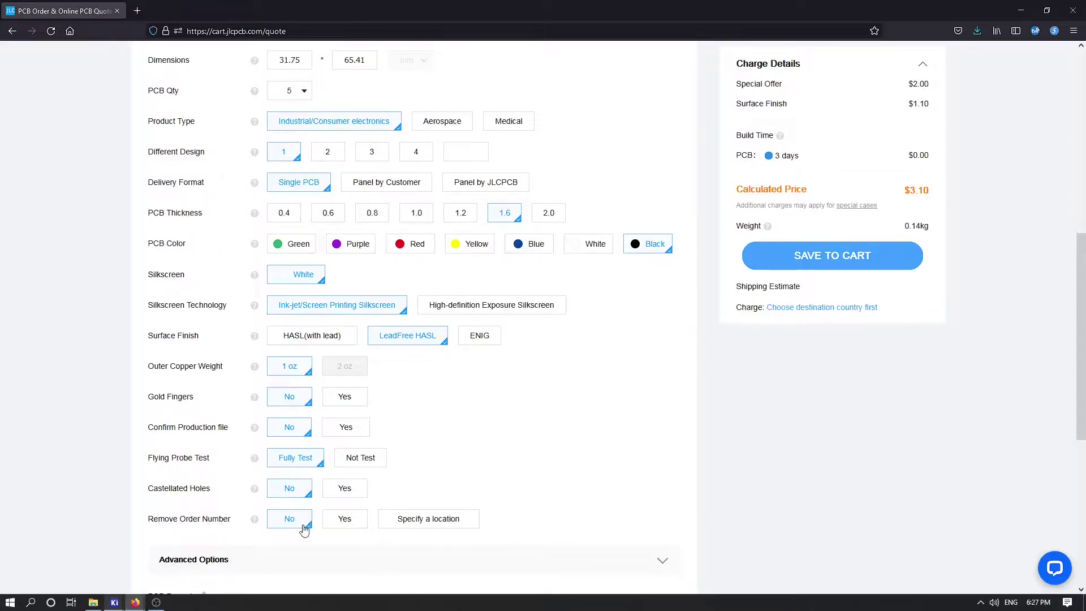
left_click(419, 526)
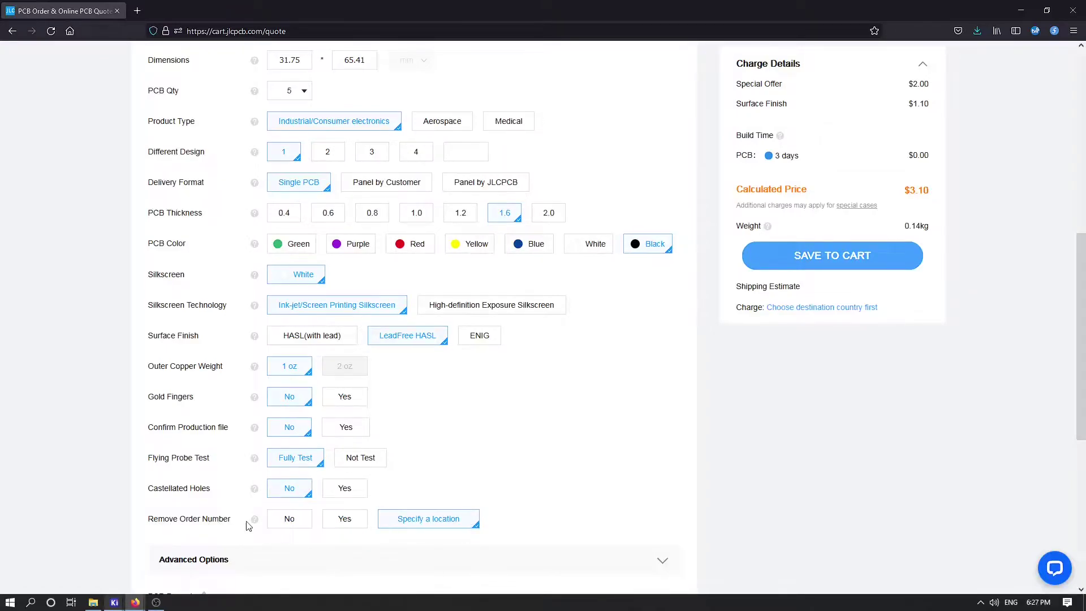
mouse_move(254, 520)
scroll(206, 588, "down", 2)
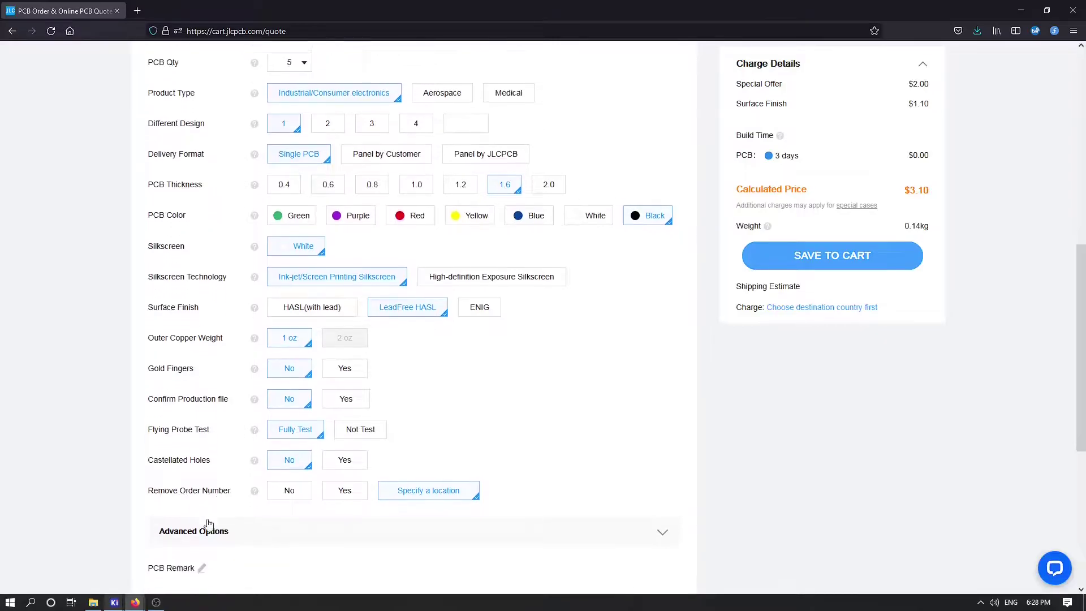
left_click(266, 490)
scroll(452, 477, "down", 2)
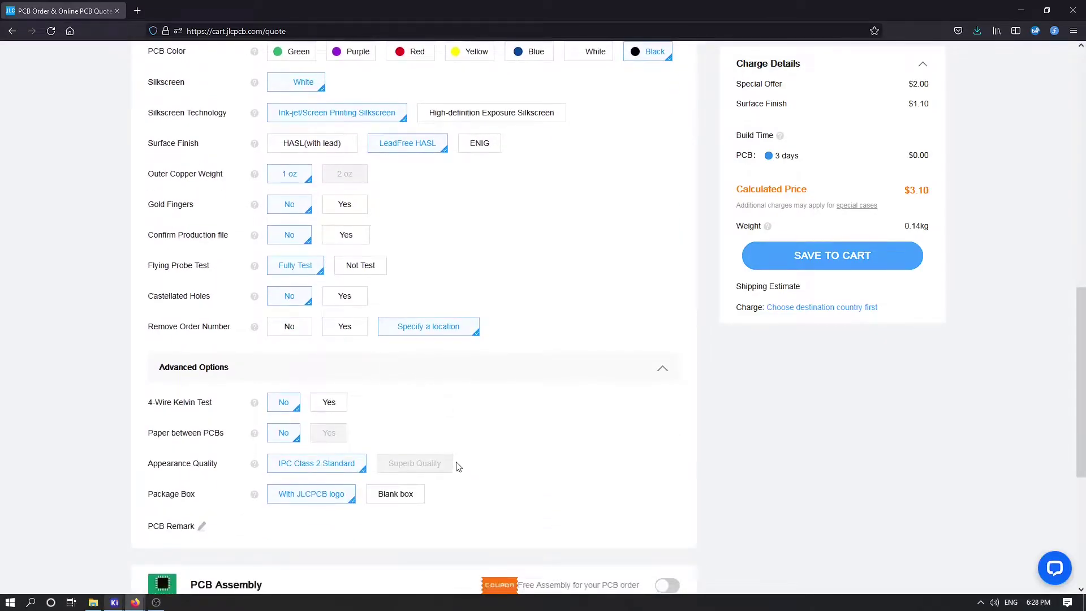
Enable PCB Assembly for the order and set the PCBA quantity to 2.
scroll(428, 394, "down", 2)
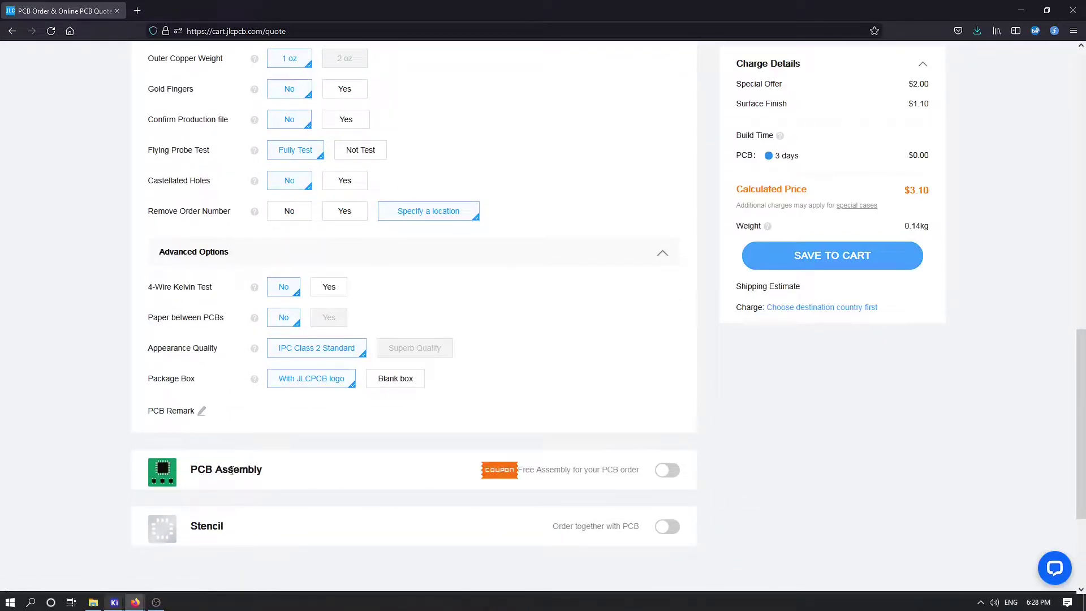
left_click_drag(215, 471, 492, 483)
left_click(665, 470)
scroll(446, 450, "down", 7)
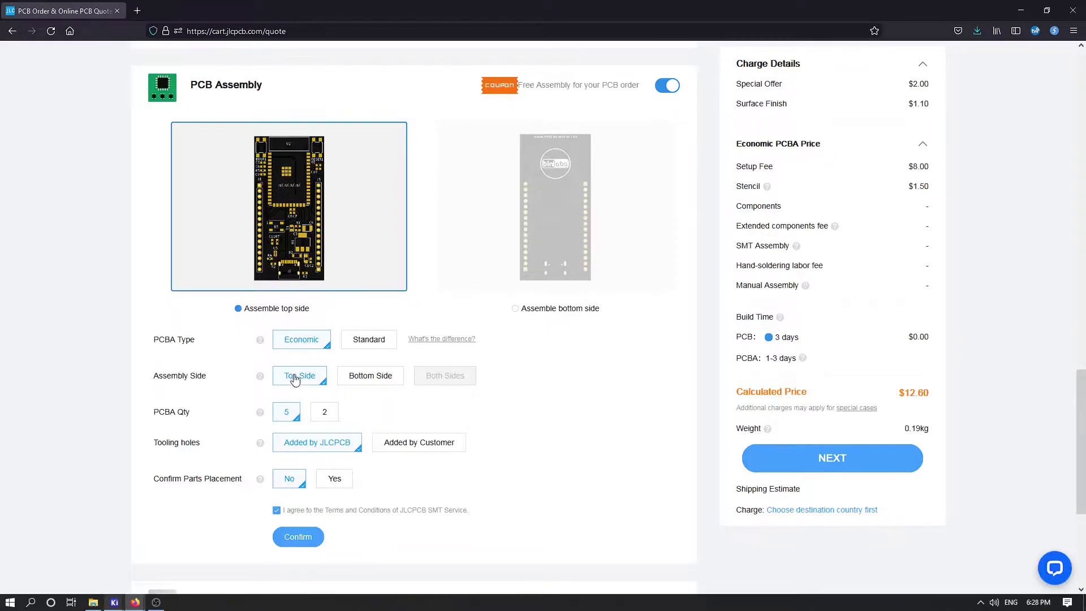
left_click(320, 419)
left_click_drag(160, 449, 220, 455)
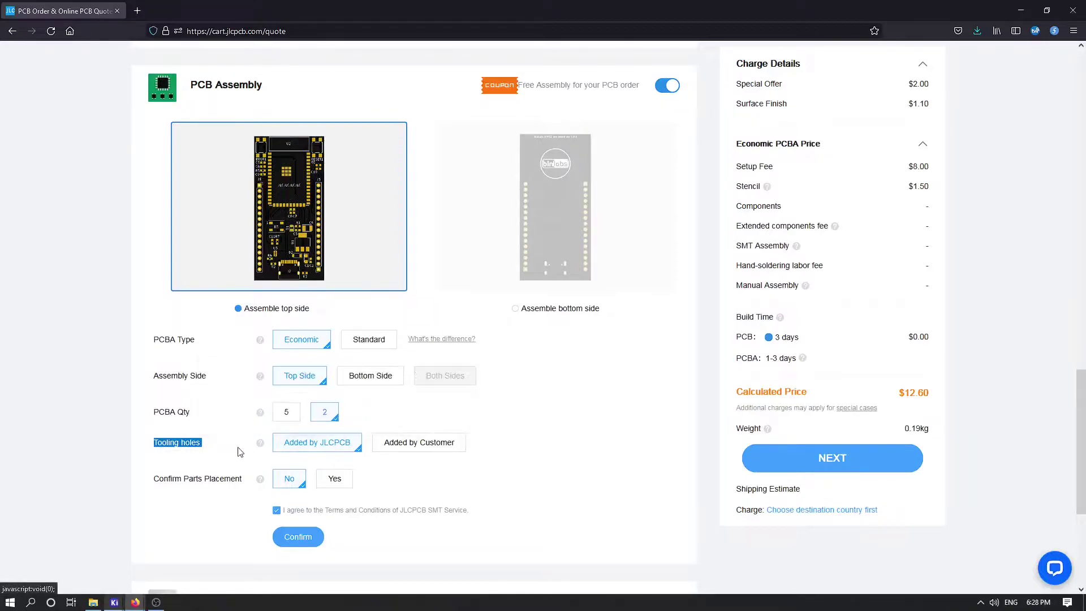
left_click(243, 396)
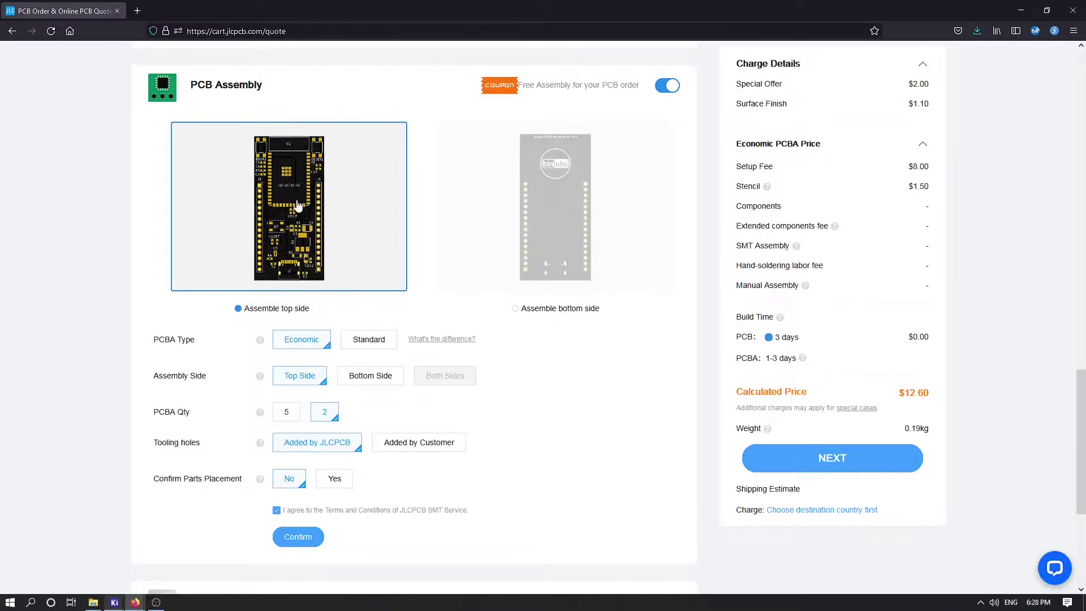
Set Confirm Parts Placement to Yes and confirm the assembly options to proceed to the BOM and CPL upload.
mouse_move(262, 446)
left_click(337, 479)
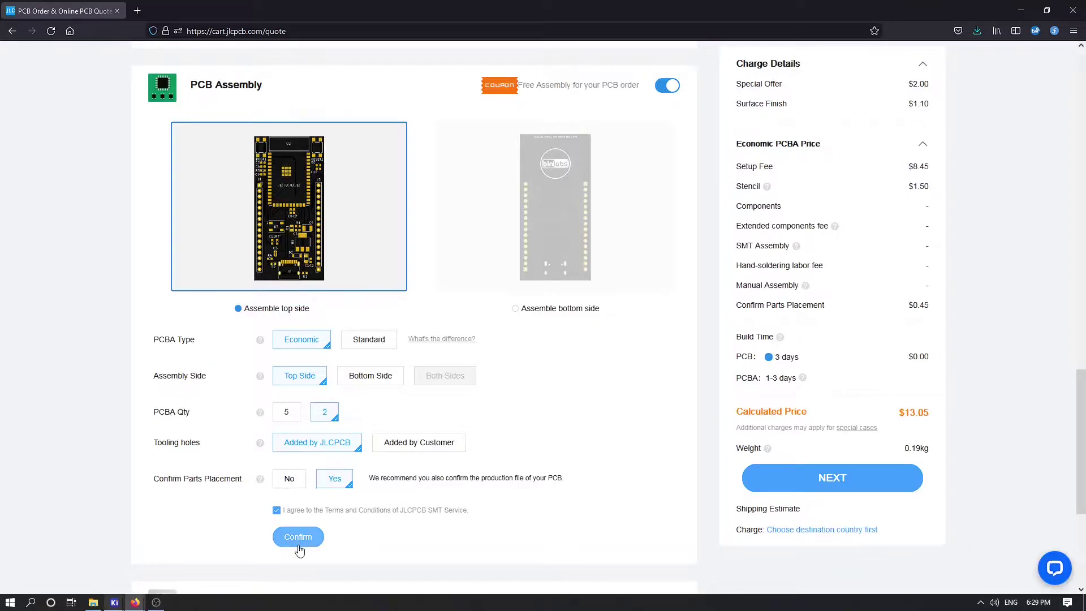
left_click(289, 478)
left_click(334, 479)
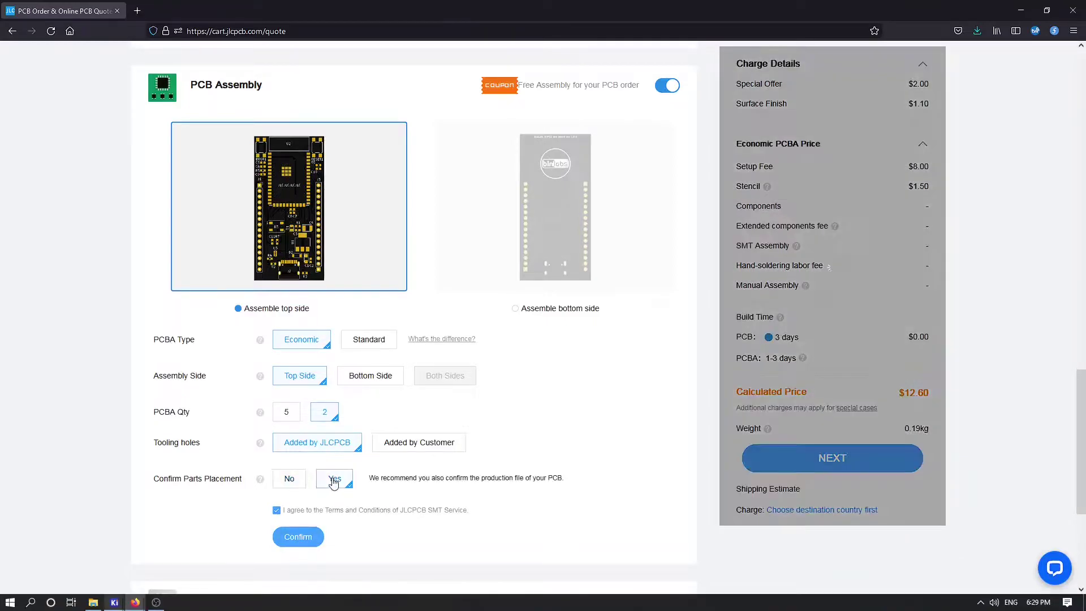
left_click(295, 541)
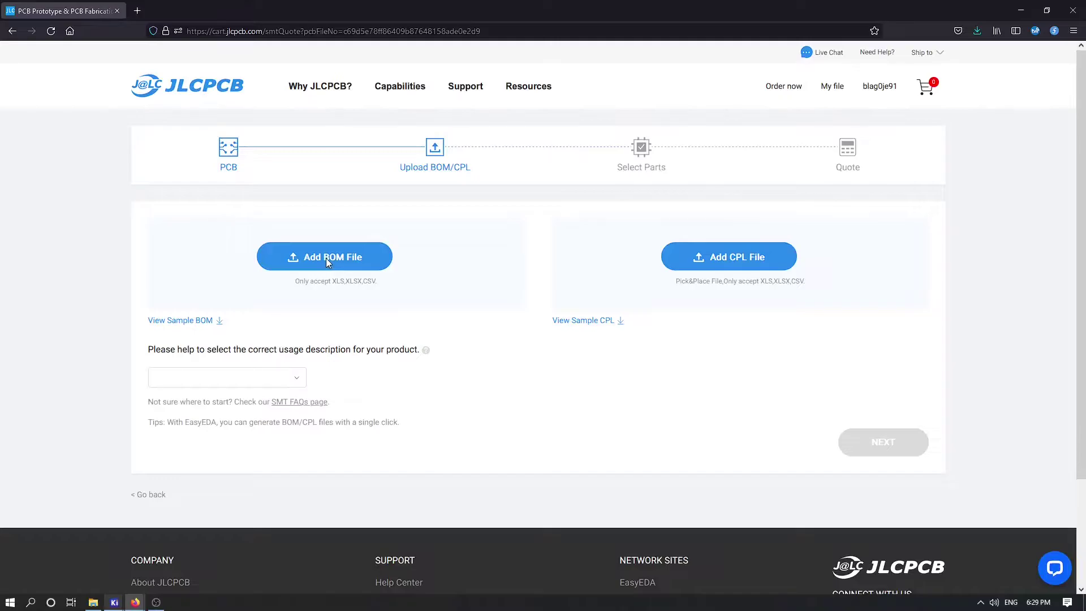
Place File Explorer beside the order page, upload BOM.csv as the BOM and test-top-pos.csv as the CPL file, and maximize the page again.
left_click(93, 601)
left_click_drag(704, 2, 1082, 114)
left_click_drag(141, 131, 731, 259)
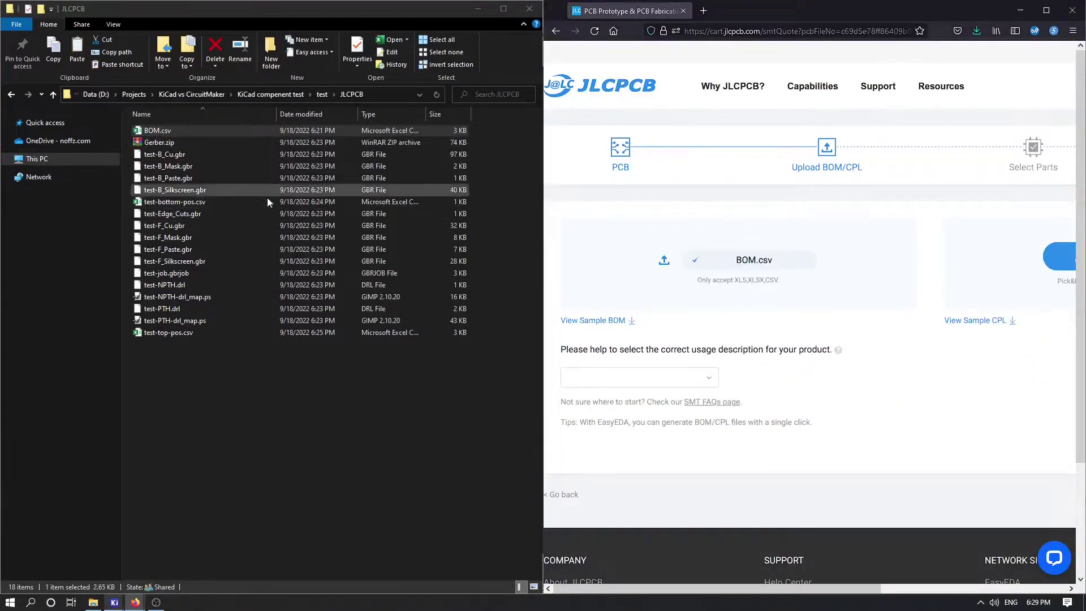
left_click_drag(164, 332, 1062, 259)
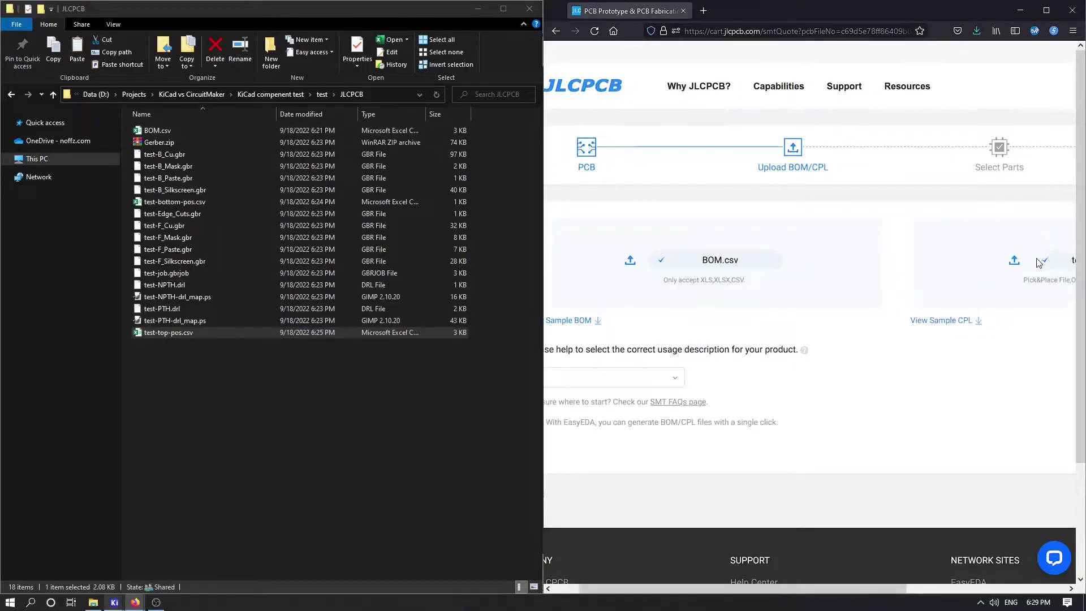
left_click(1045, 10)
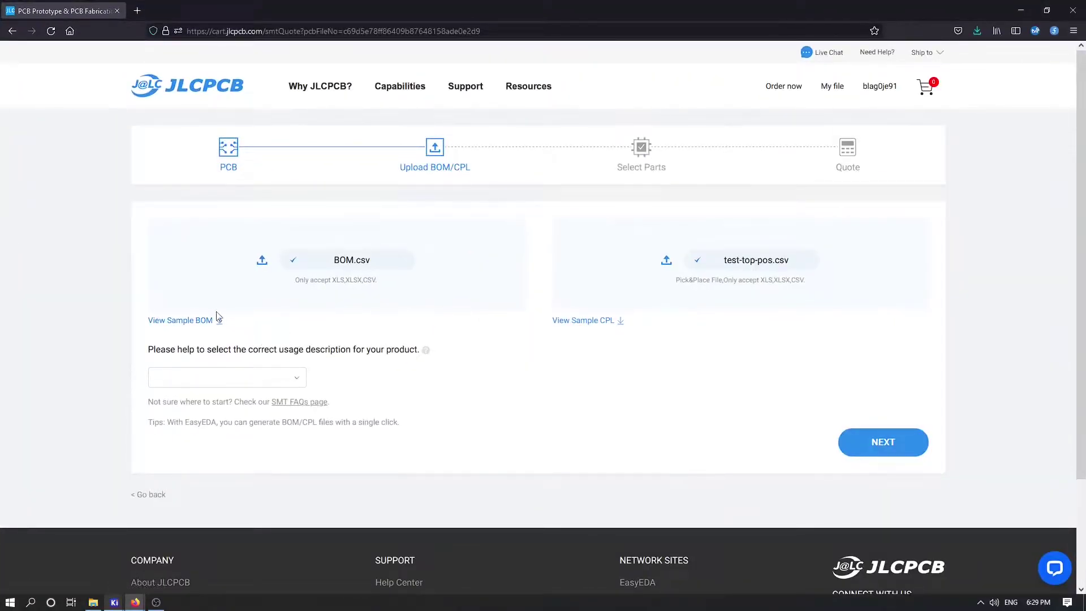
Choose Reserch\Education\DIY\Entertainment - Development Board 847330 as the product usage description and continue to part selection.
left_click(298, 380)
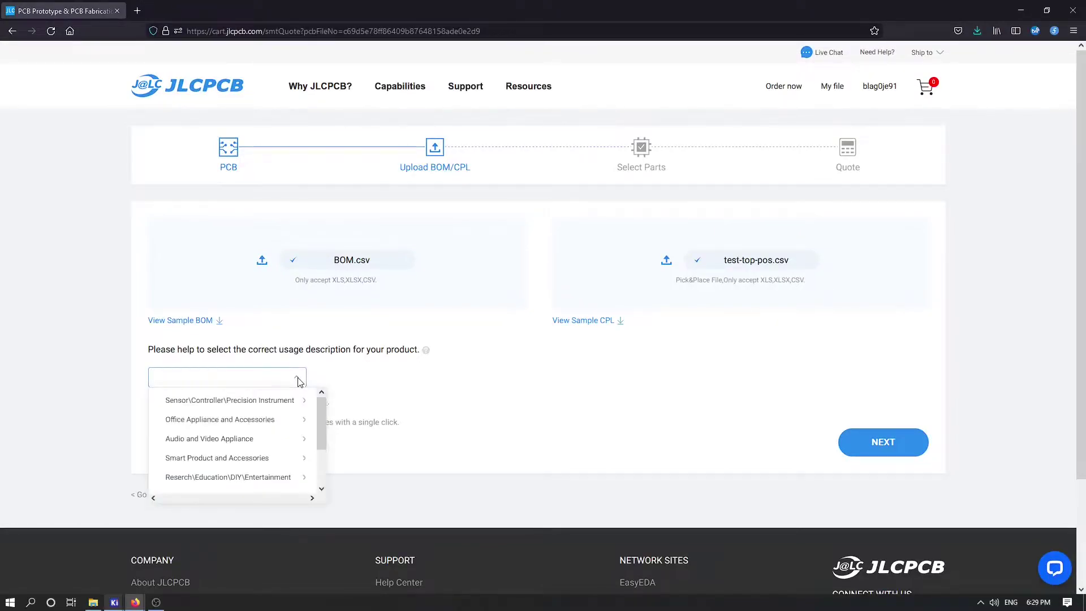
left_click(185, 481)
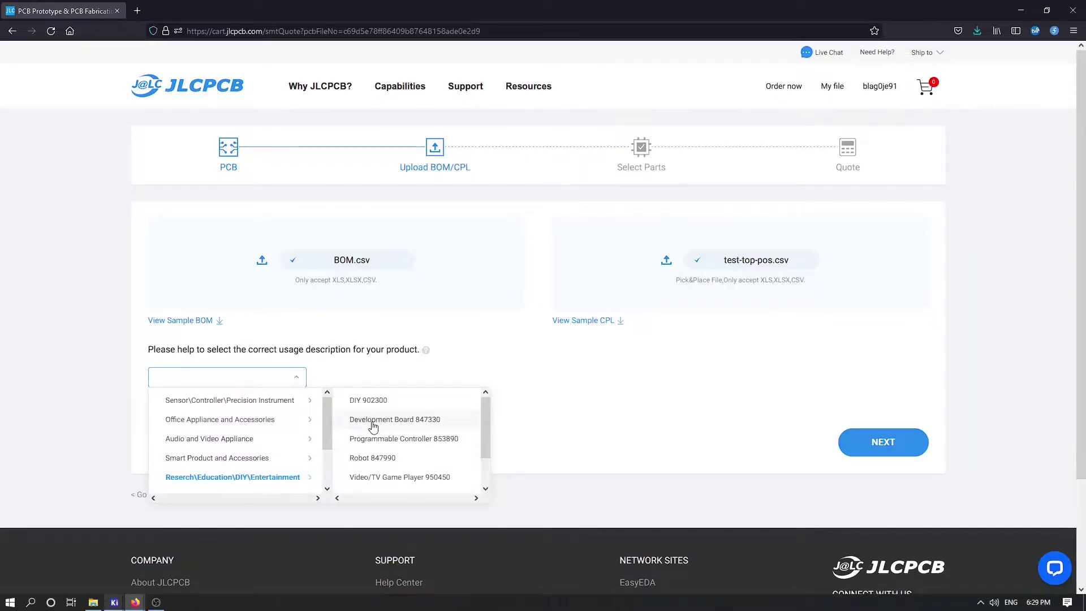
left_click(391, 423)
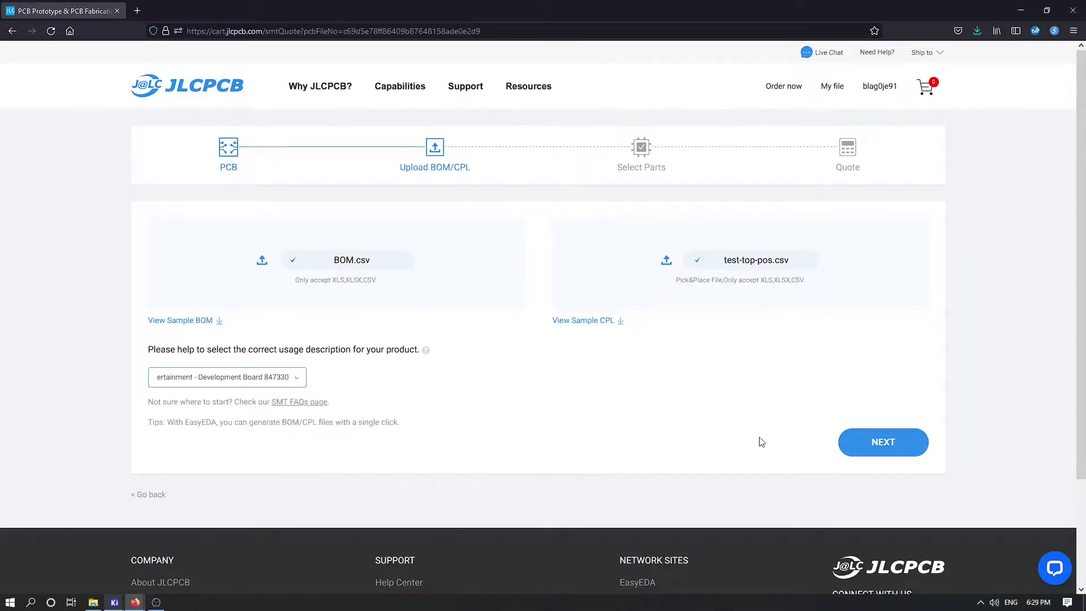
left_click(884, 446)
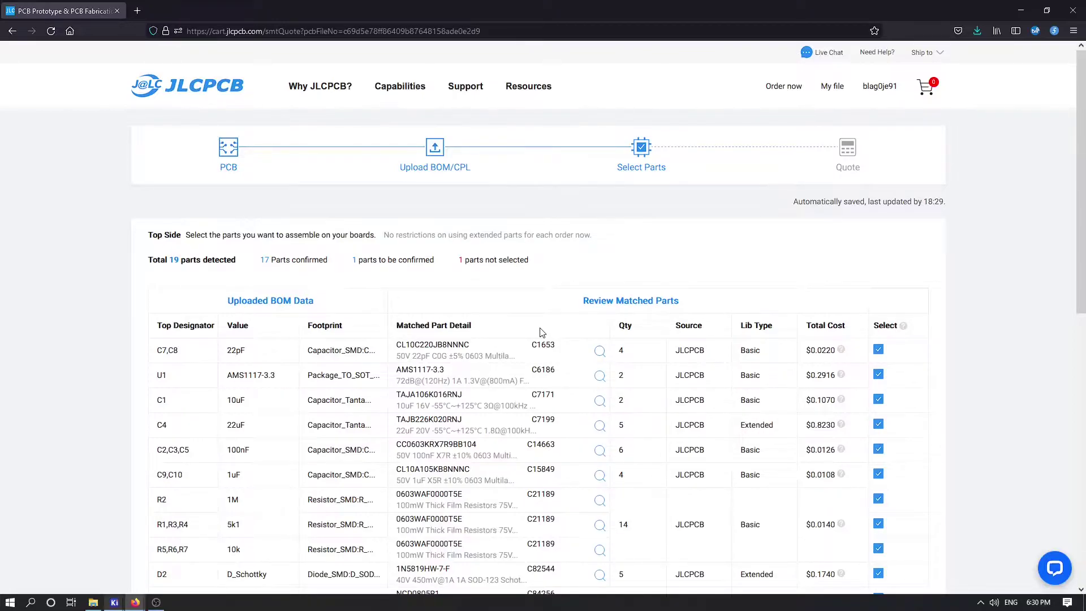
Review the matched parts and replace the Standard Only part for D3 with WS2812B-V5/W from the part search.
scroll(565, 346, "down", 4)
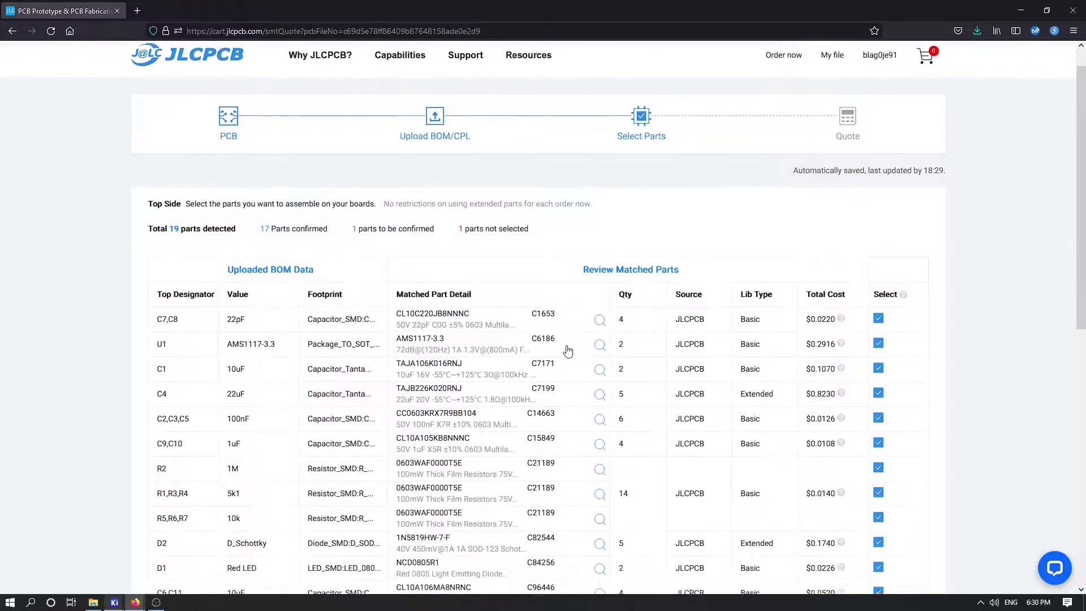
scroll(577, 358, "down", 3)
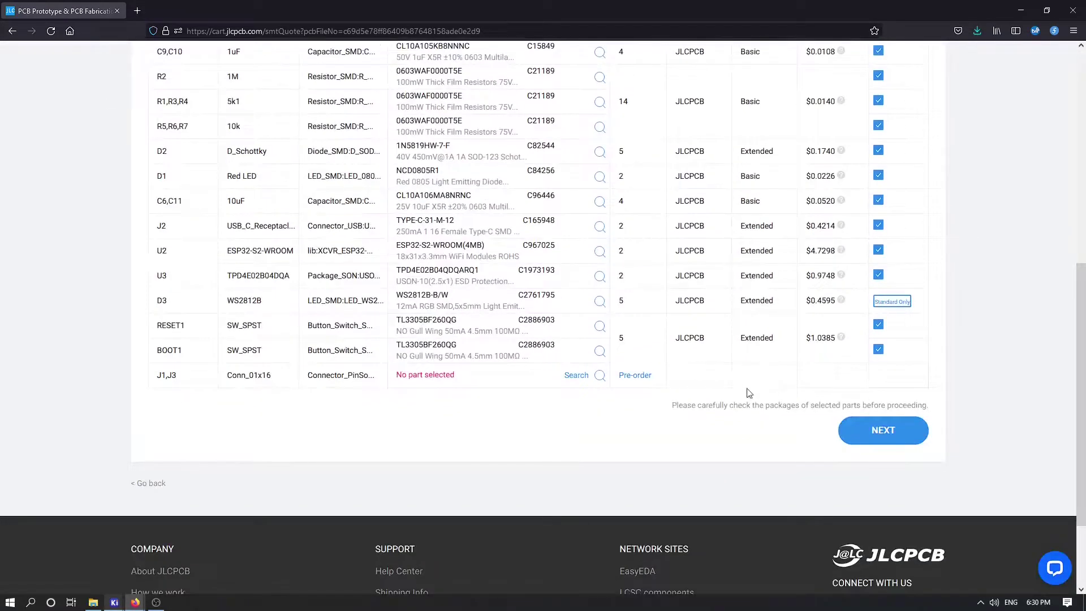
scroll(693, 394, "up", 3)
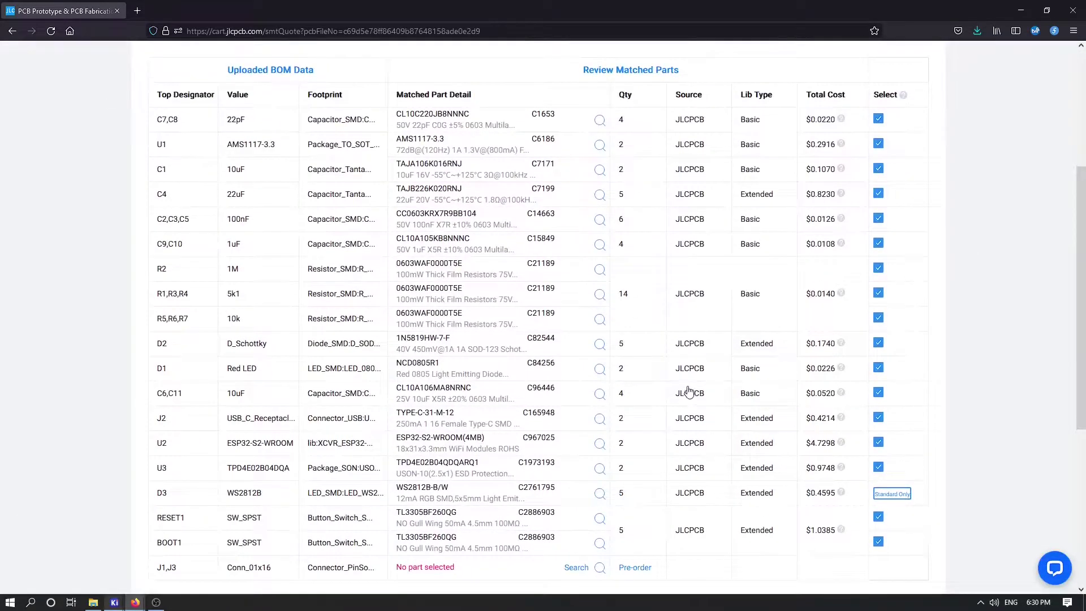
scroll(688, 392, "down", 1)
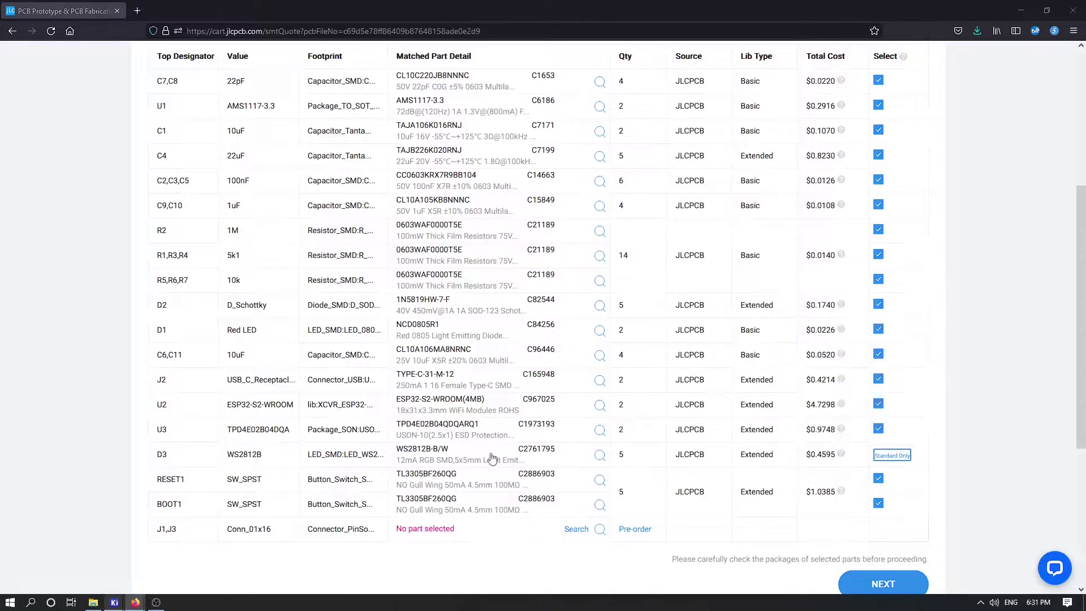
left_click(437, 459)
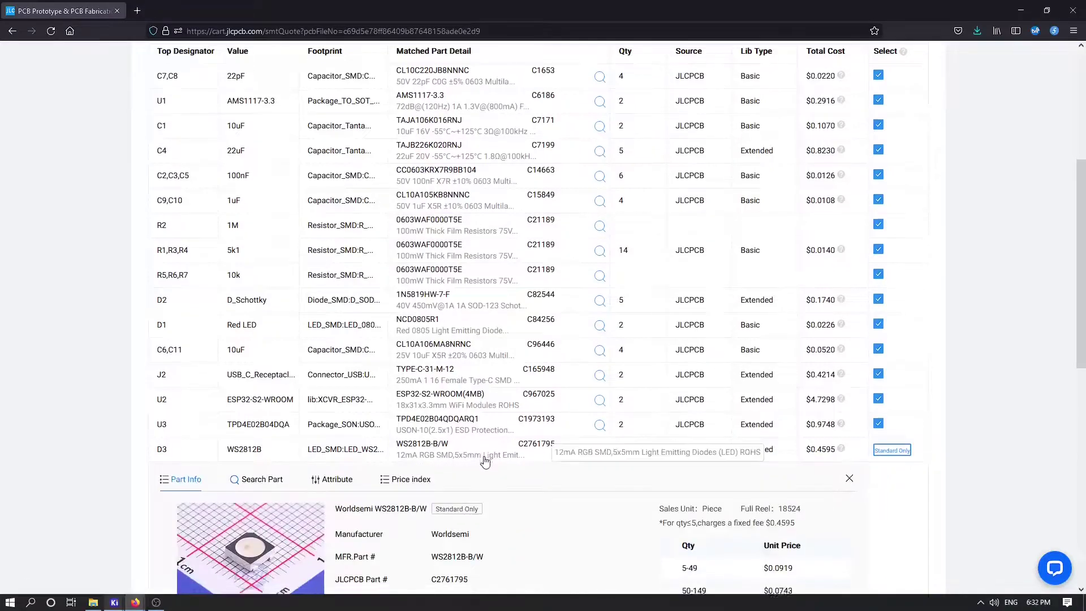
scroll(485, 460, "down", 5)
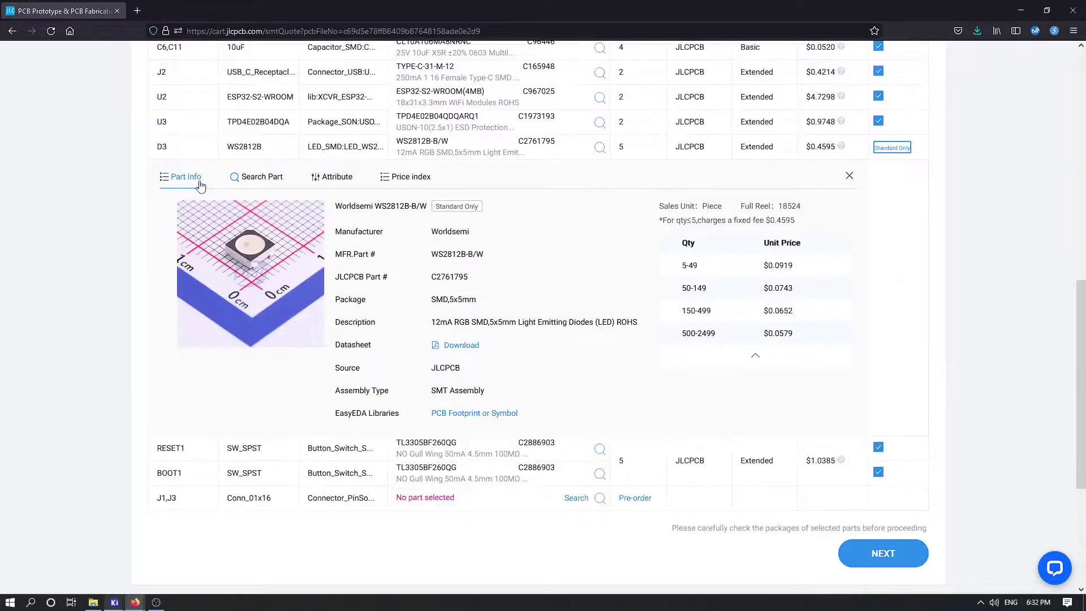
left_click(256, 180)
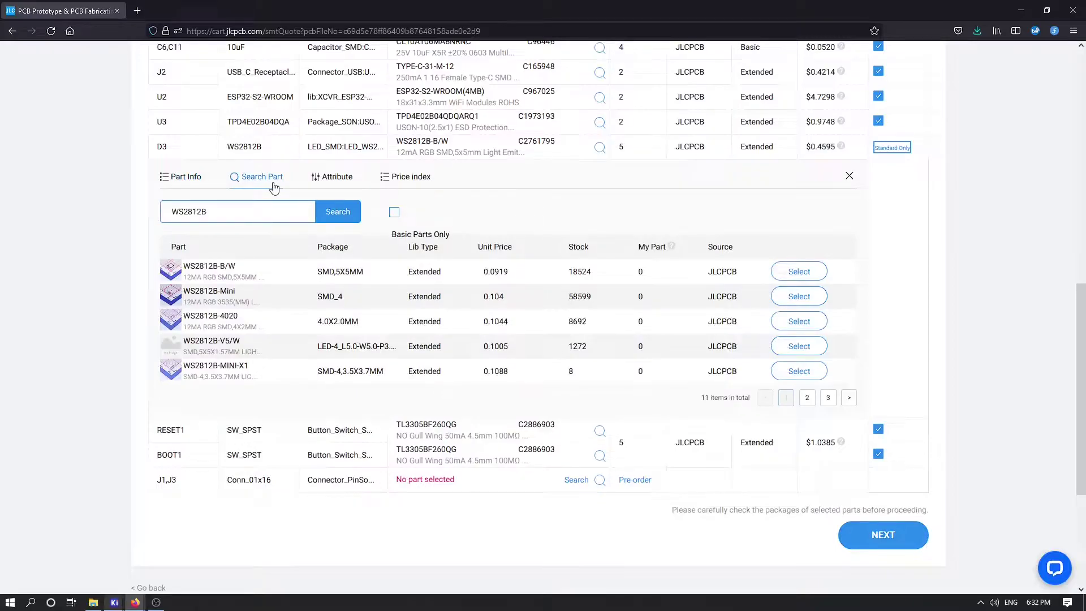
scroll(502, 347, "down", 1)
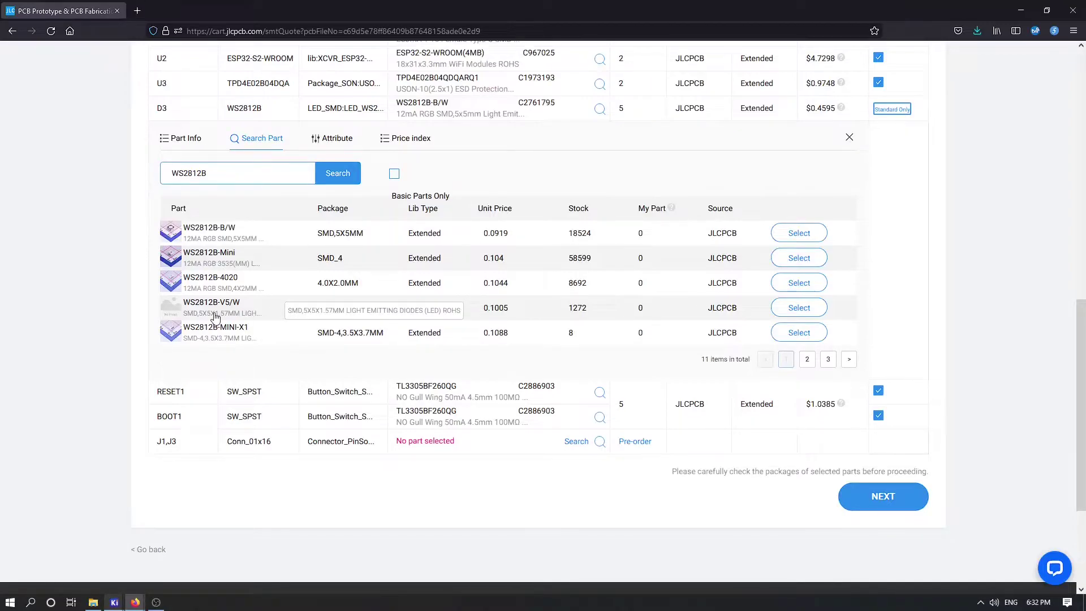
left_click(786, 309)
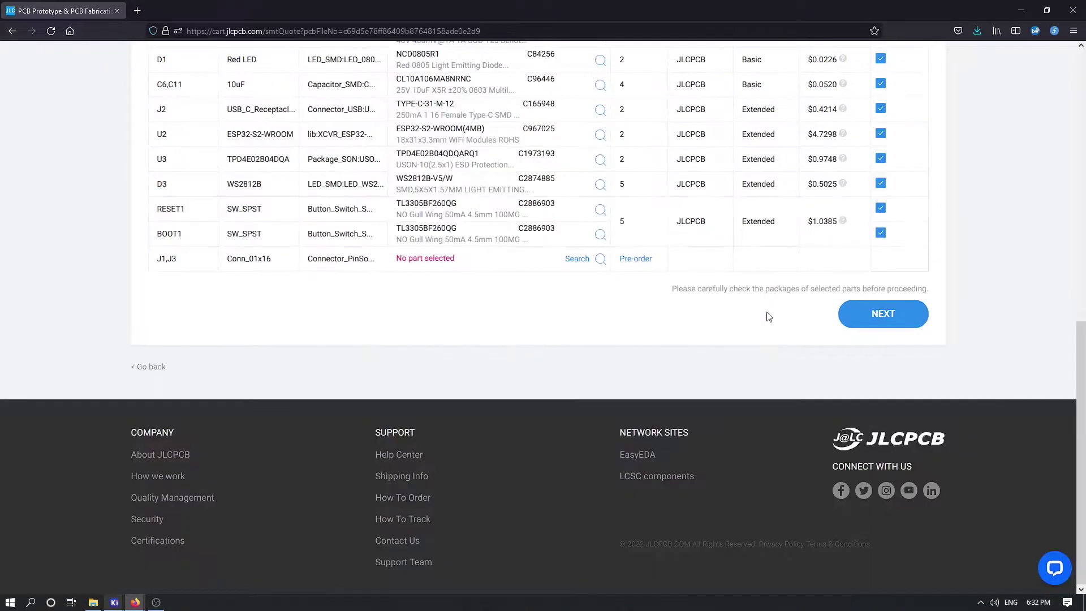
Open the datasheet of D3's WS2812B-V5/W part and examine its dimensions, pinout and electrical characteristics.
scroll(752, 309, "up", 1)
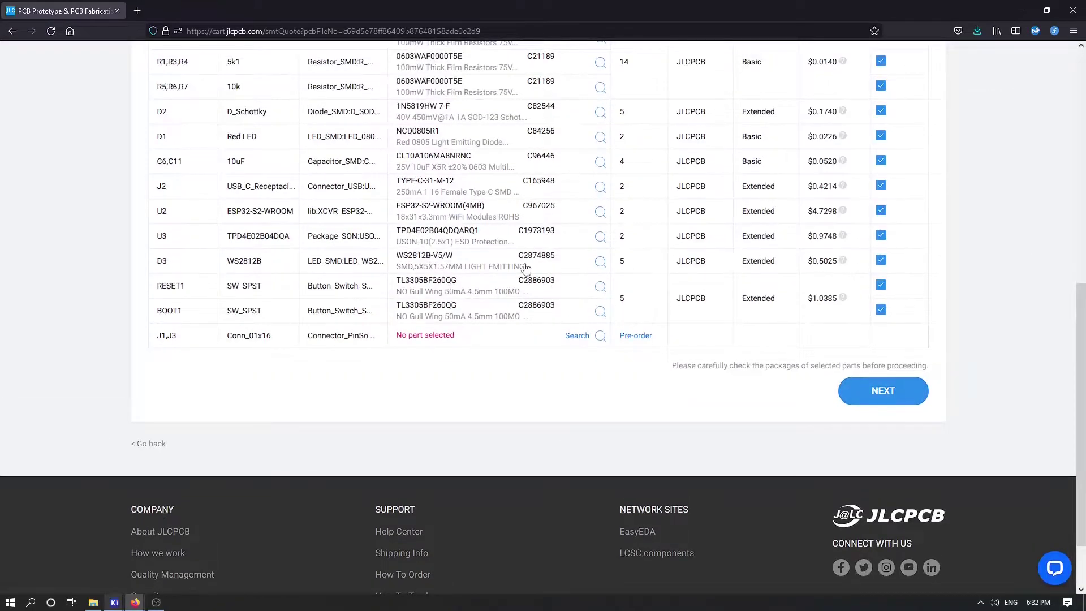
left_click(423, 266)
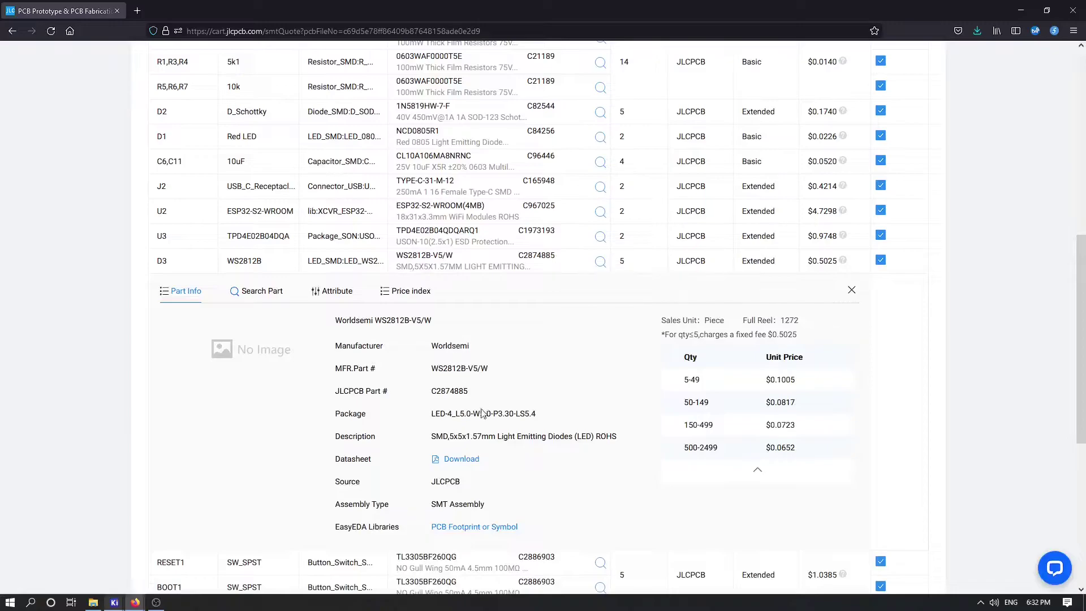
scroll(482, 460, "down", 3)
left_click(480, 348)
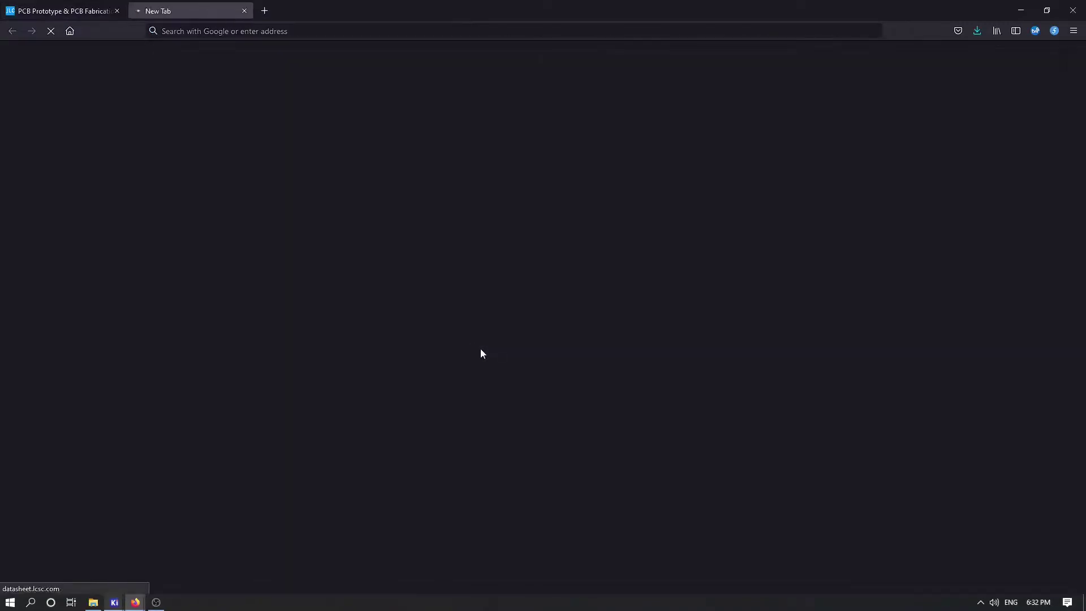
scroll(454, 253, "down", 15)
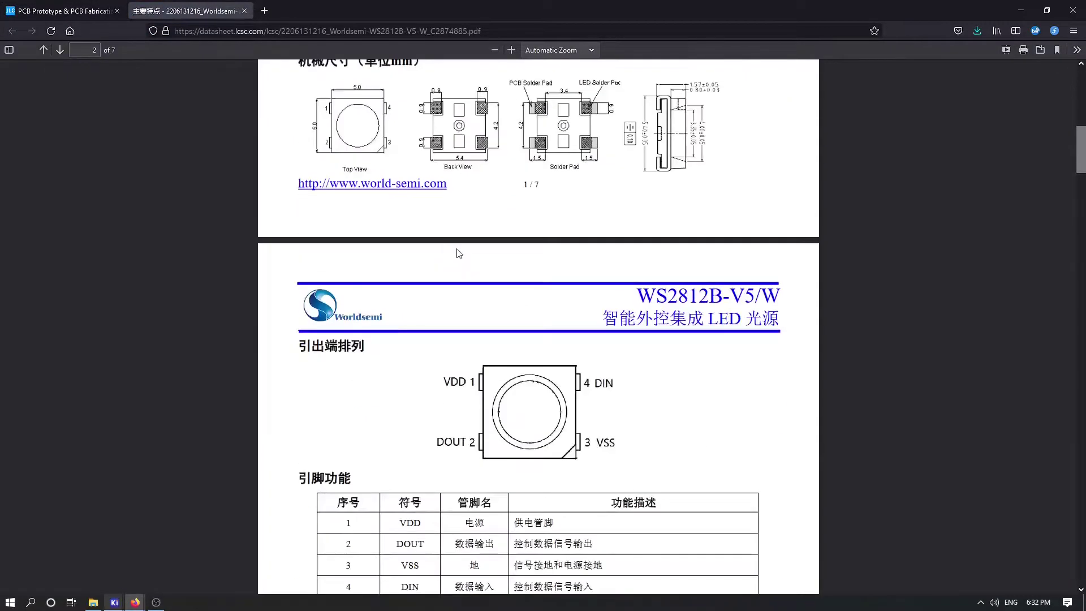
scroll(472, 162, "down", 1)
scroll(459, 158, "up", 1)
scroll(459, 158, "down", 17)
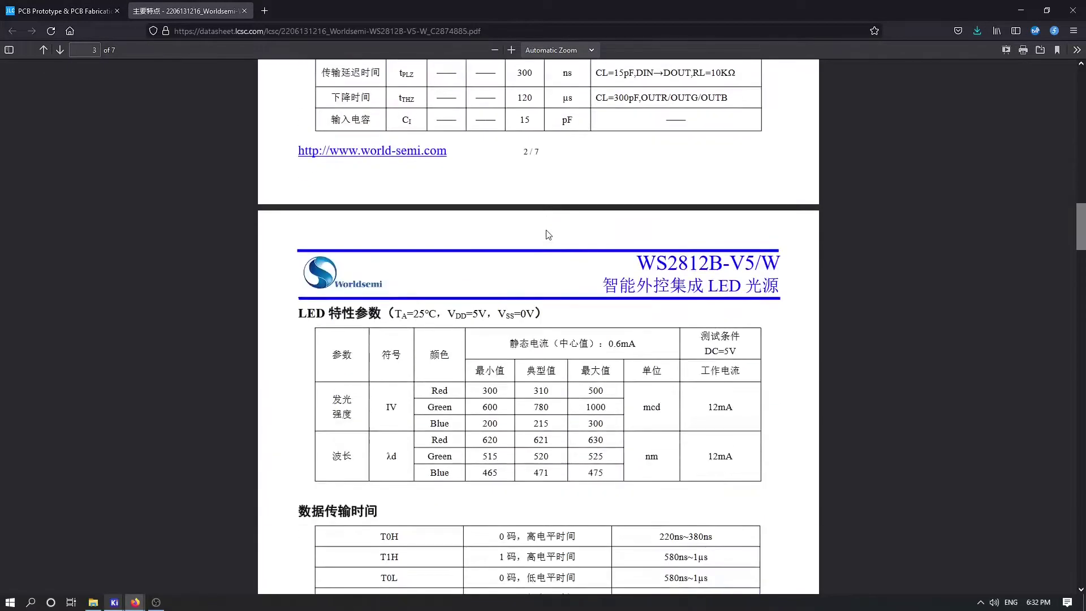
Read through the remaining datasheet pages on LED characteristics, packaging and moisture handling, and close the WS2812B-V5/W datasheet.
scroll(554, 234, "down", 7)
scroll(554, 234, "up", 4)
scroll(616, 221, "down", 18)
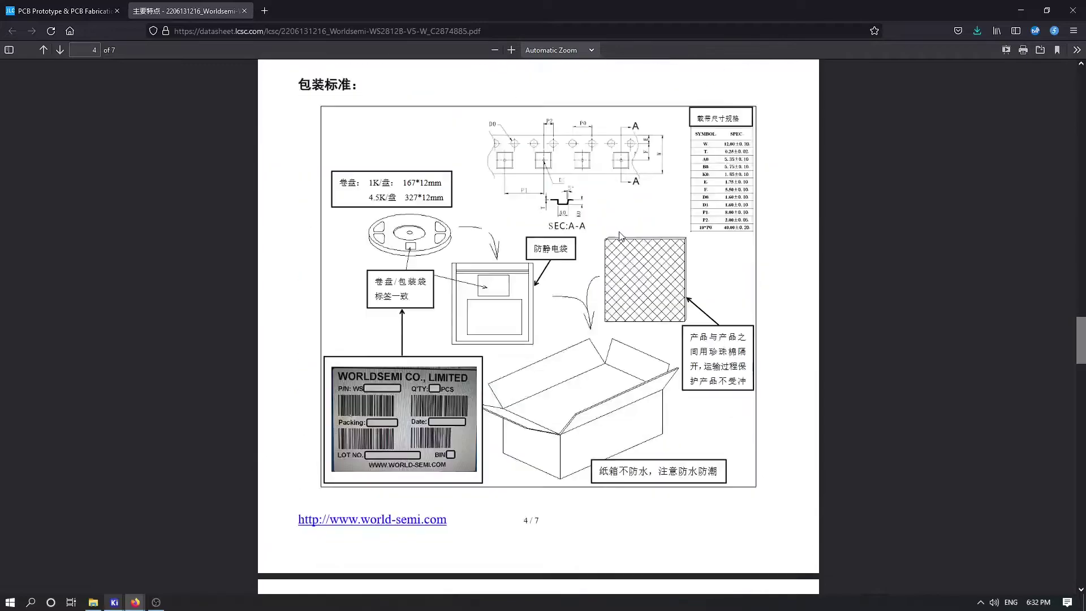
scroll(617, 221, "down", 10)
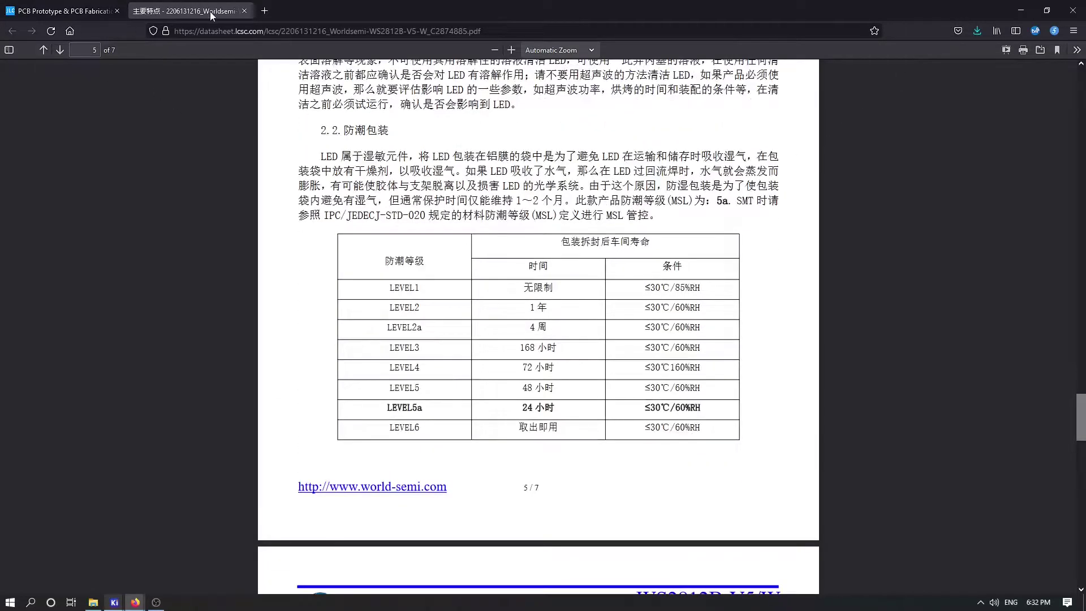
left_click(121, 11)
middle_click(195, 11)
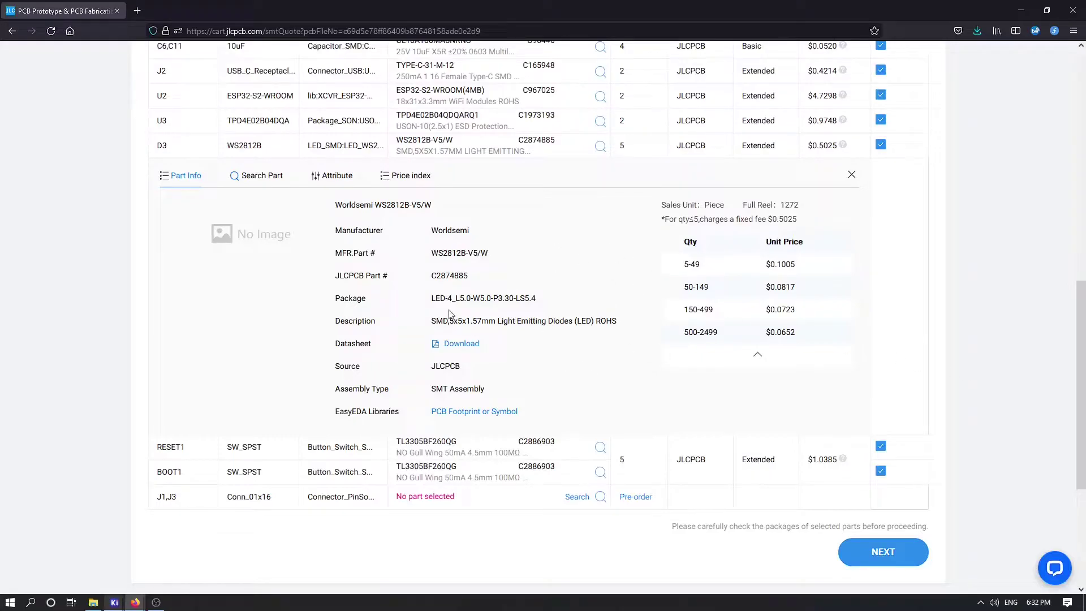
Check the part number and description in D3's part information and close its details.
triple_click(456, 254)
left_click_drag(449, 320, 466, 321)
left_click_drag(486, 320, 612, 337)
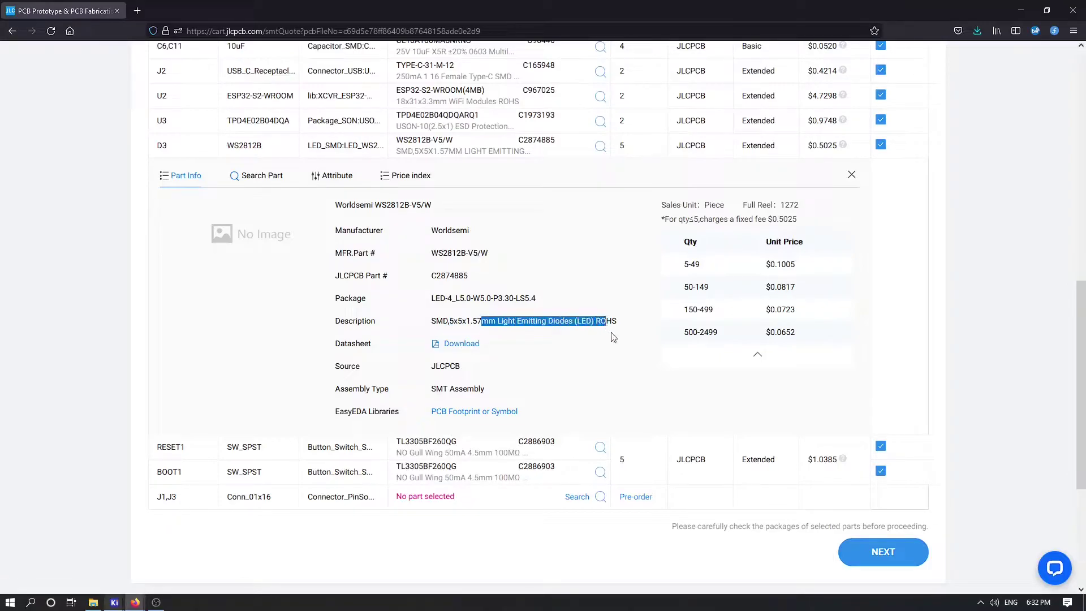
scroll(559, 377, "up", 5)
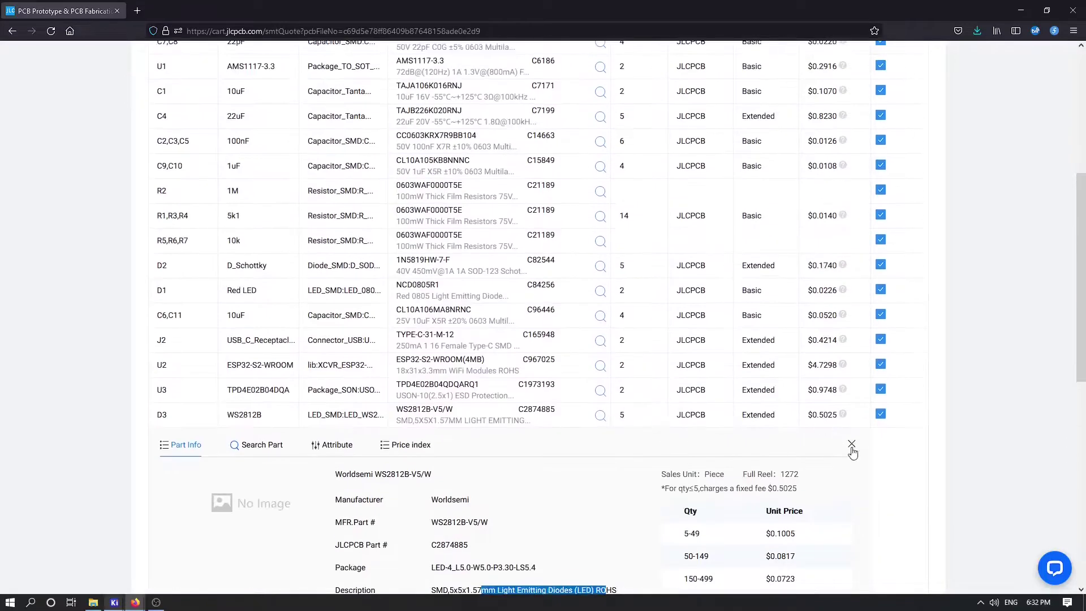
left_click(850, 450)
Review the full matched parts list, leave J1,J3 without a part, and continue to the quote with the placement preview.
scroll(560, 421, "up", 4)
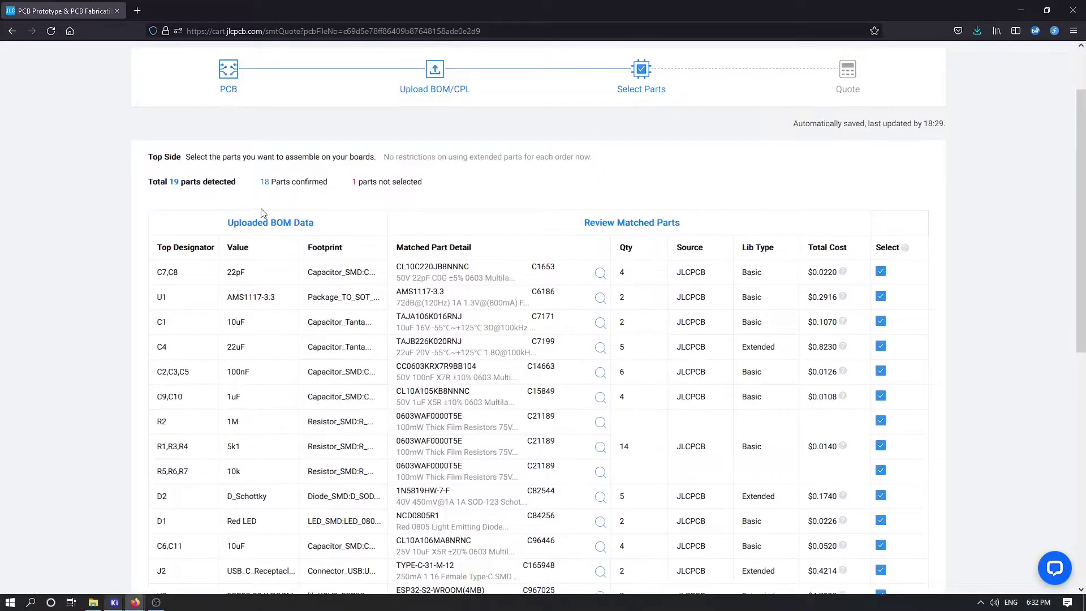
scroll(378, 187, "down", 7)
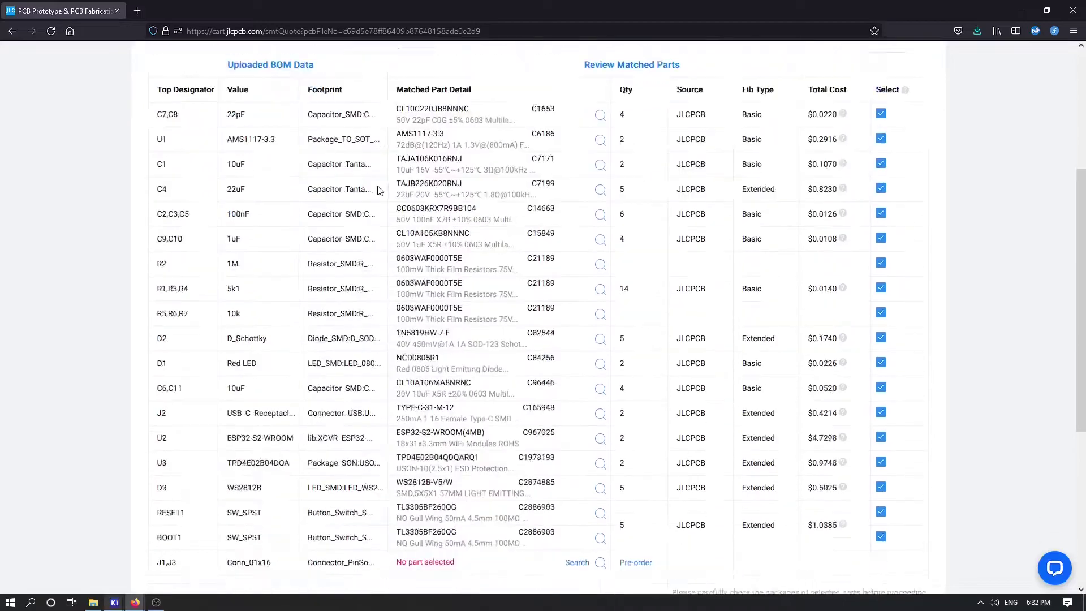
scroll(650, 360, "up", 3)
scroll(672, 358, "up", 4)
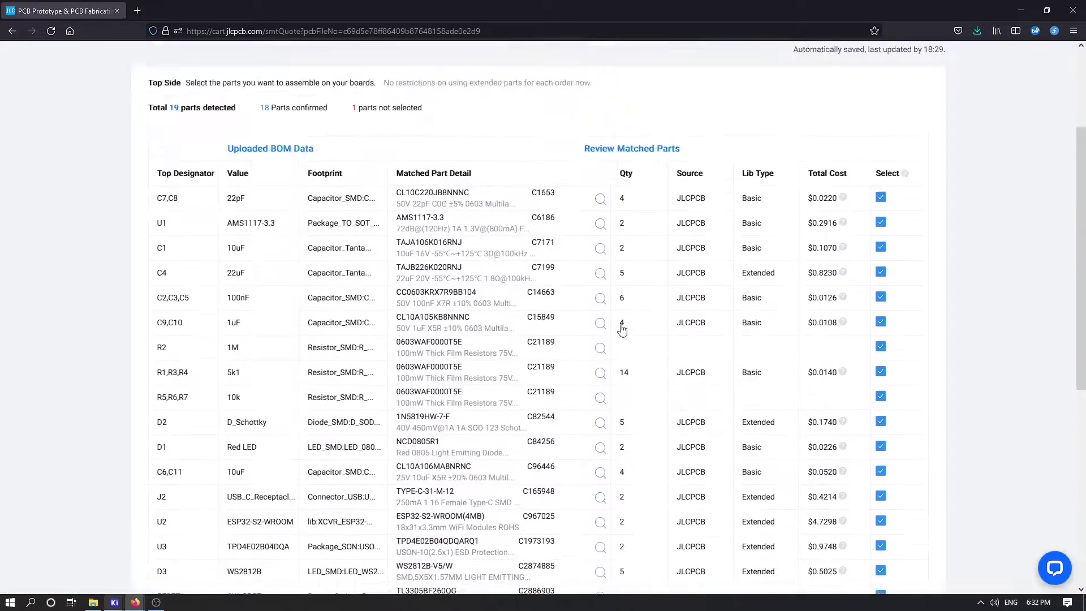
scroll(637, 368, "down", 5)
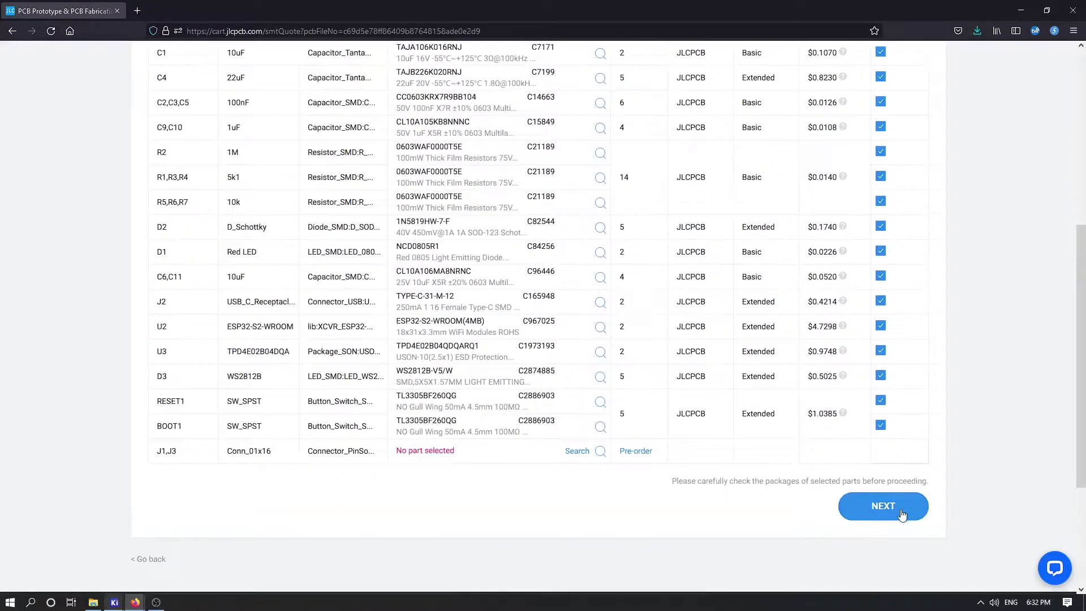
left_click(901, 514)
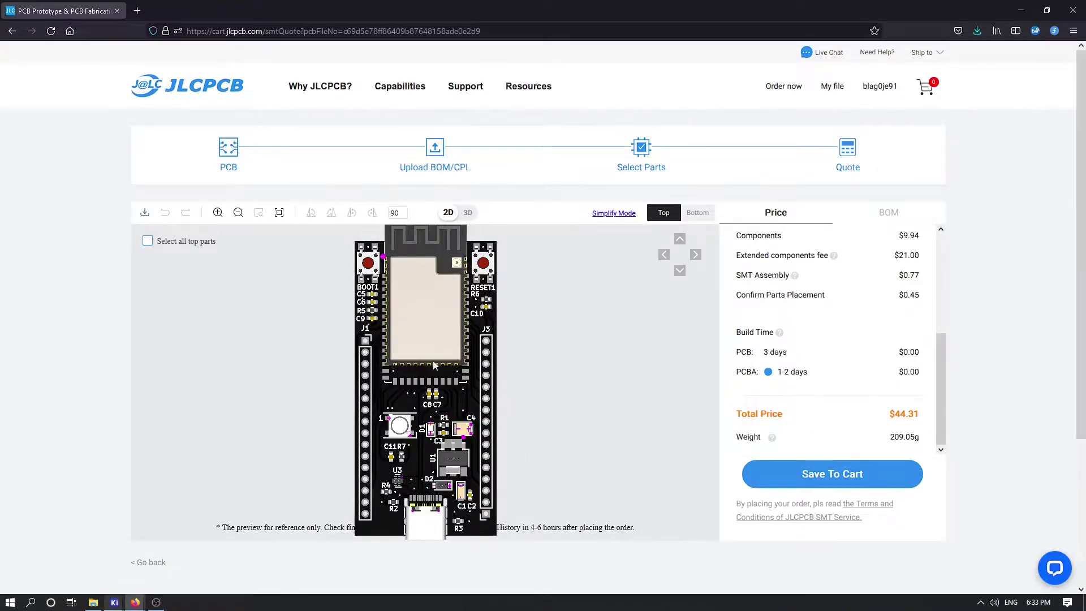
Examine the placement and orientation of the top-side components in the 2D preview, including D3, U1, U3, D2 and the USB-C connector.
scroll(432, 361, "down", 2)
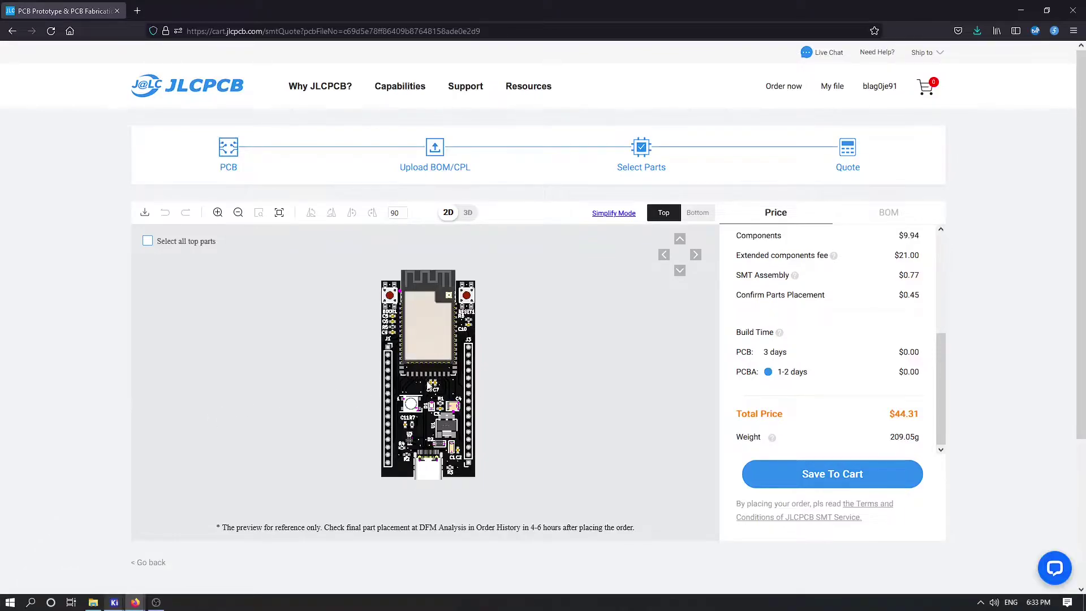
scroll(441, 377, "up", 5)
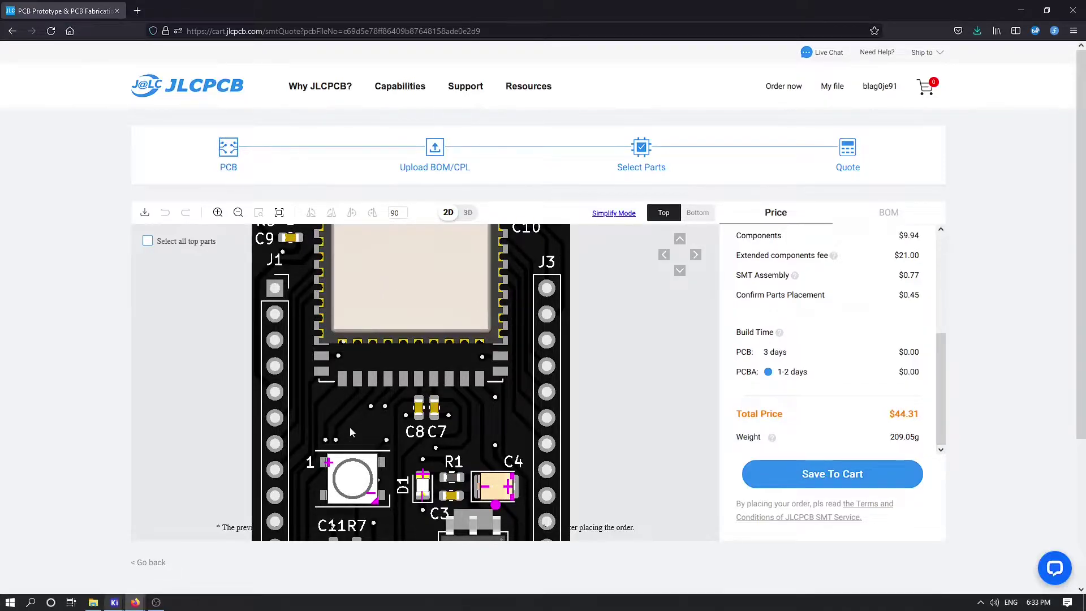
left_click_drag(500, 435, 464, 313)
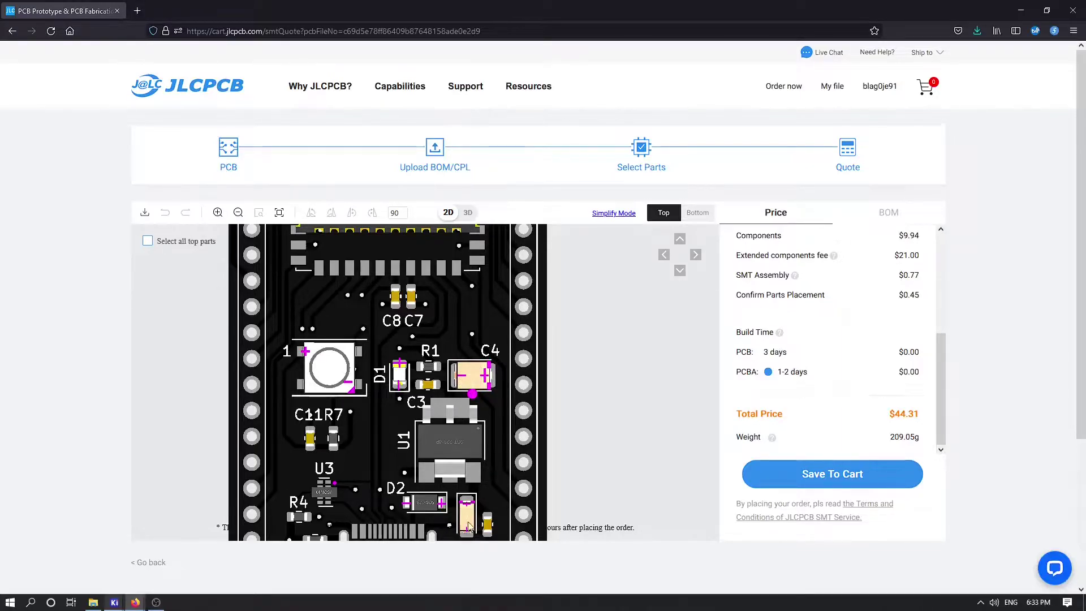
left_click_drag(496, 466, 507, 326)
scroll(407, 370, "up", 3)
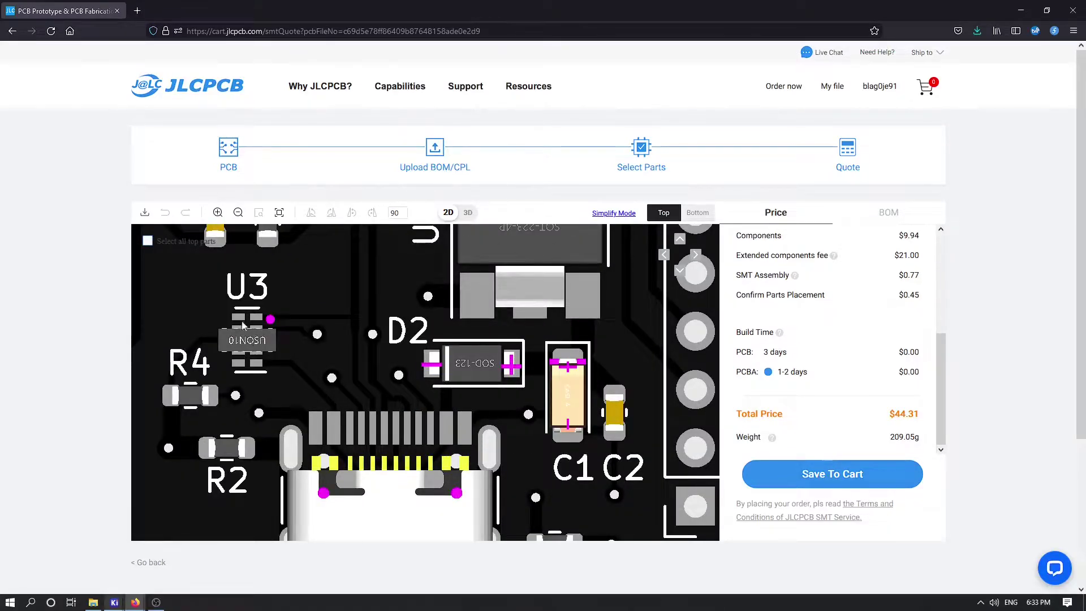
scroll(249, 350, "down", 4)
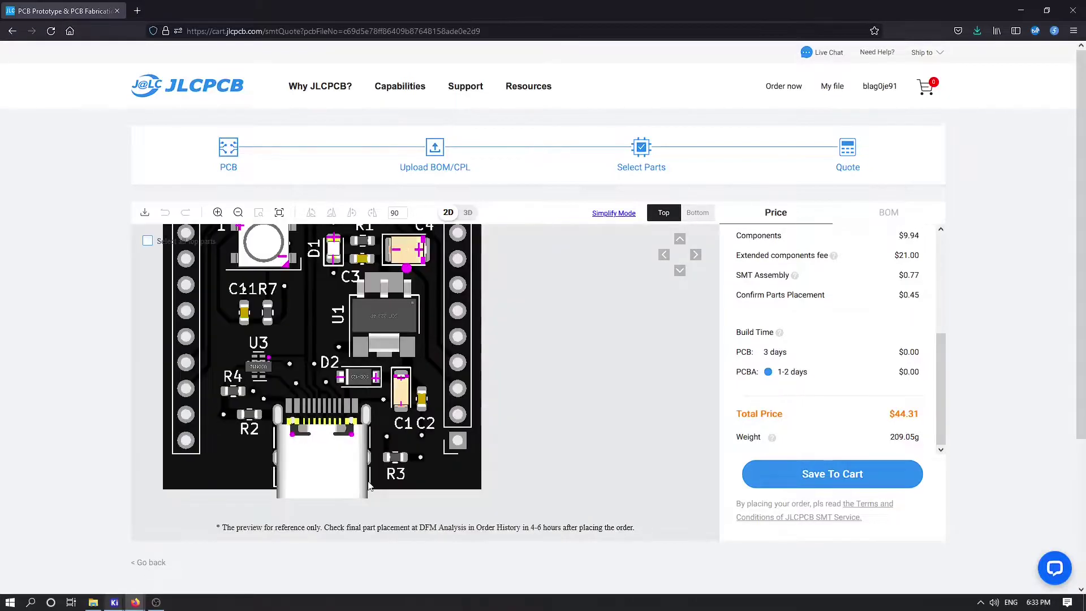
scroll(339, 460, "up", 4)
scroll(346, 428, "down", 1)
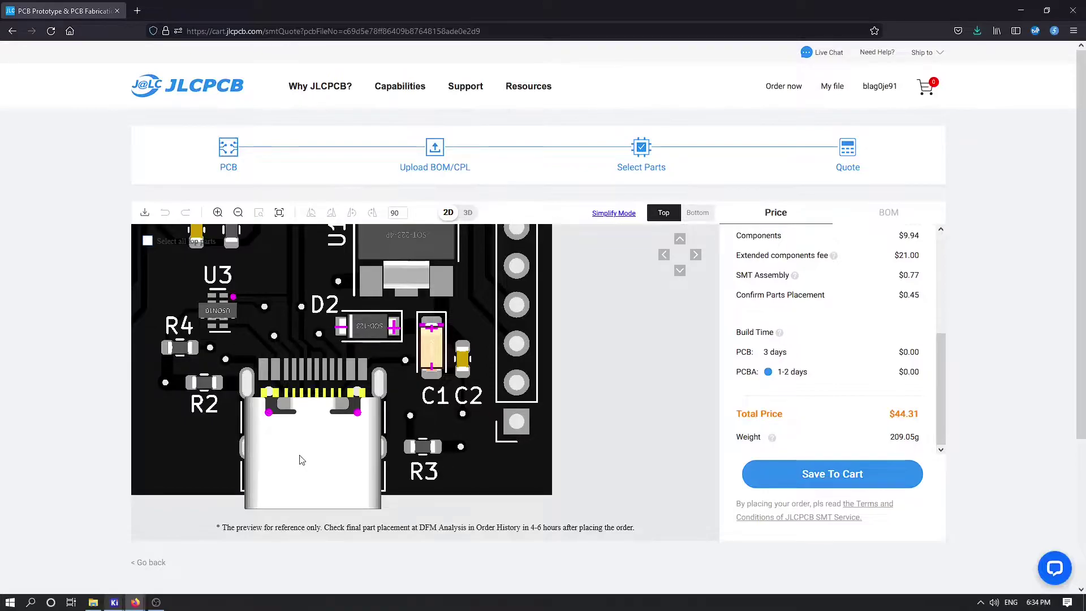
Place the order page beside File Explorer and open test-top-pos.csv in Notepad++ next to the placement preview.
left_click_drag(690, 10, 1084, 305)
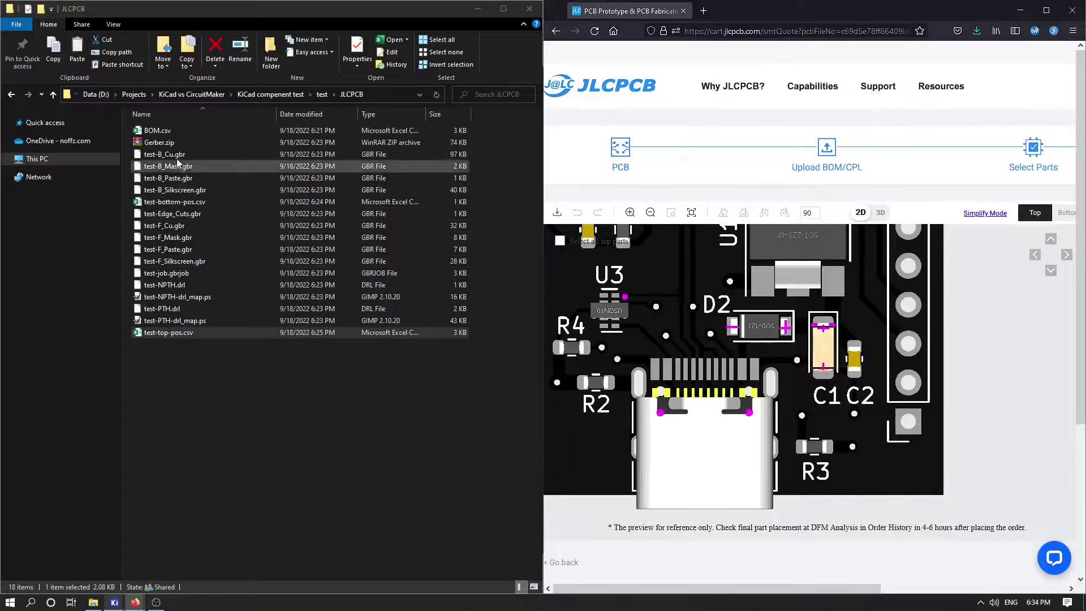
right_click(171, 334)
left_click(207, 85)
left_click_drag(550, 159, 2, 305)
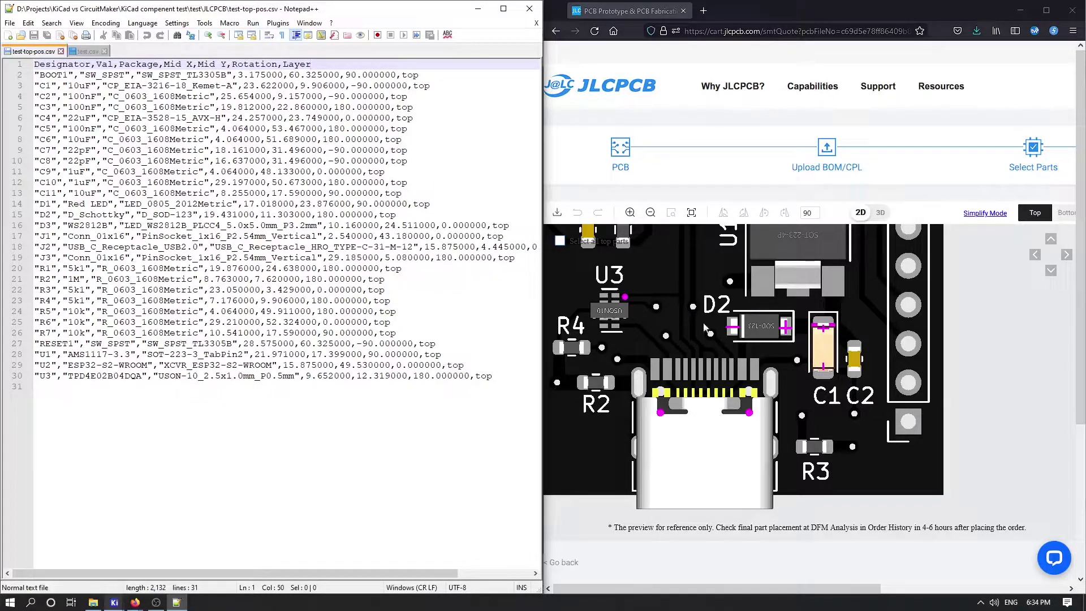
Compare the ESP32 module's position in the preview with U2's entry and the Mid X and Mid Y columns in test-top-pos.csv.
scroll(710, 328, "down", 3)
left_click_drag(639, 286, 752, 407)
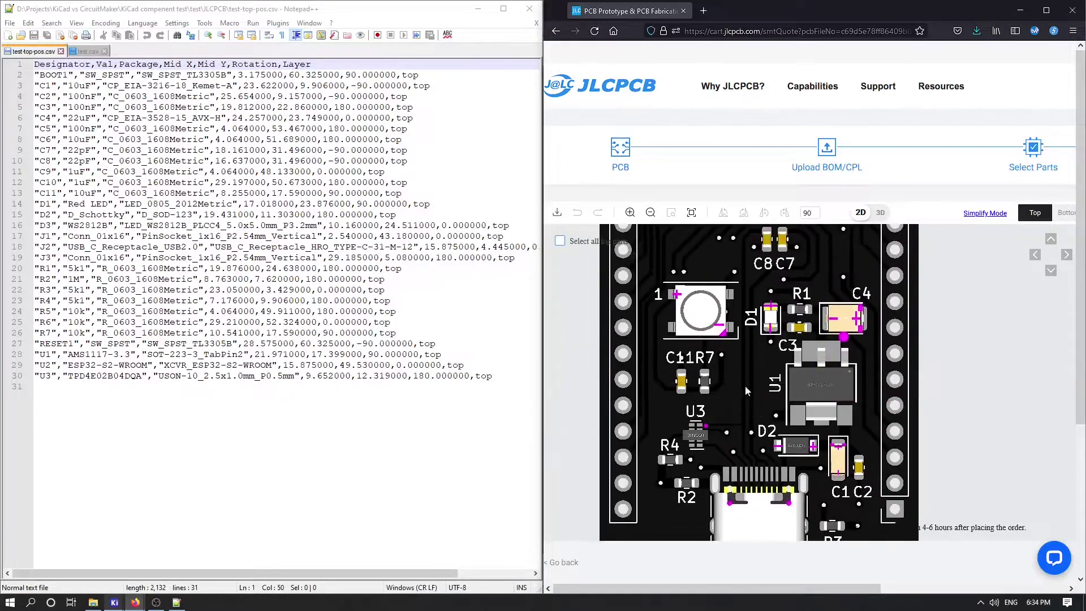
scroll(752, 407, "up", 5)
scroll(758, 350, "up", 2)
scroll(746, 287, "down", 4)
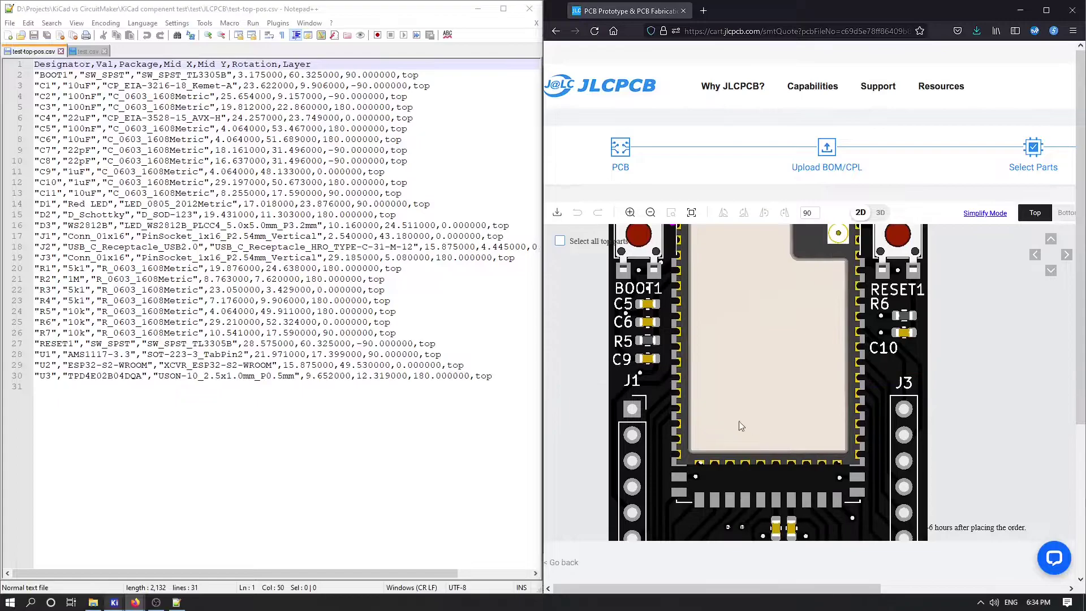
double_click(107, 366)
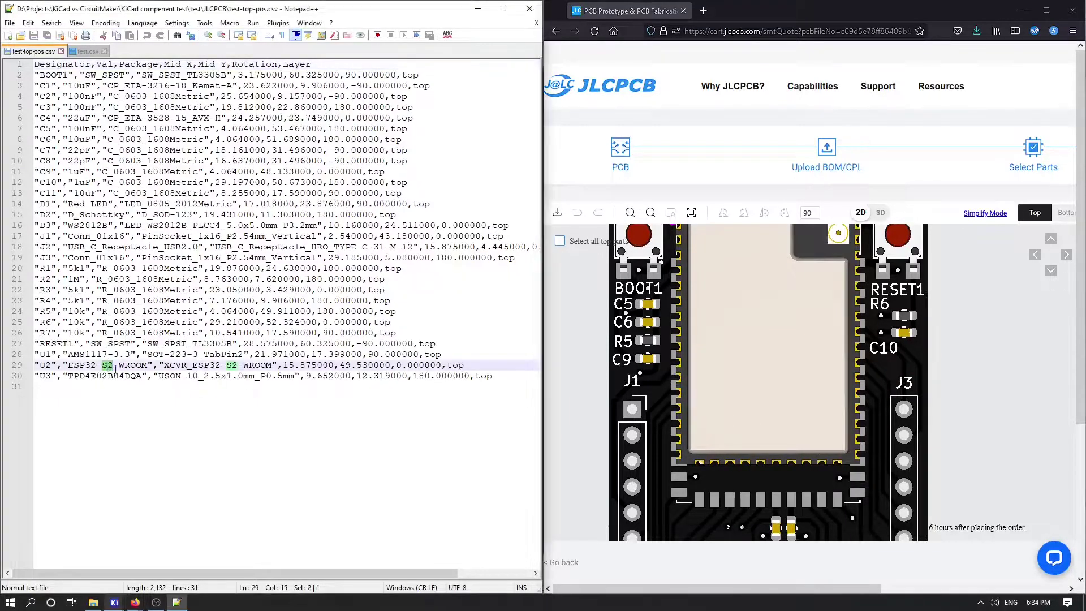
double_click(261, 365)
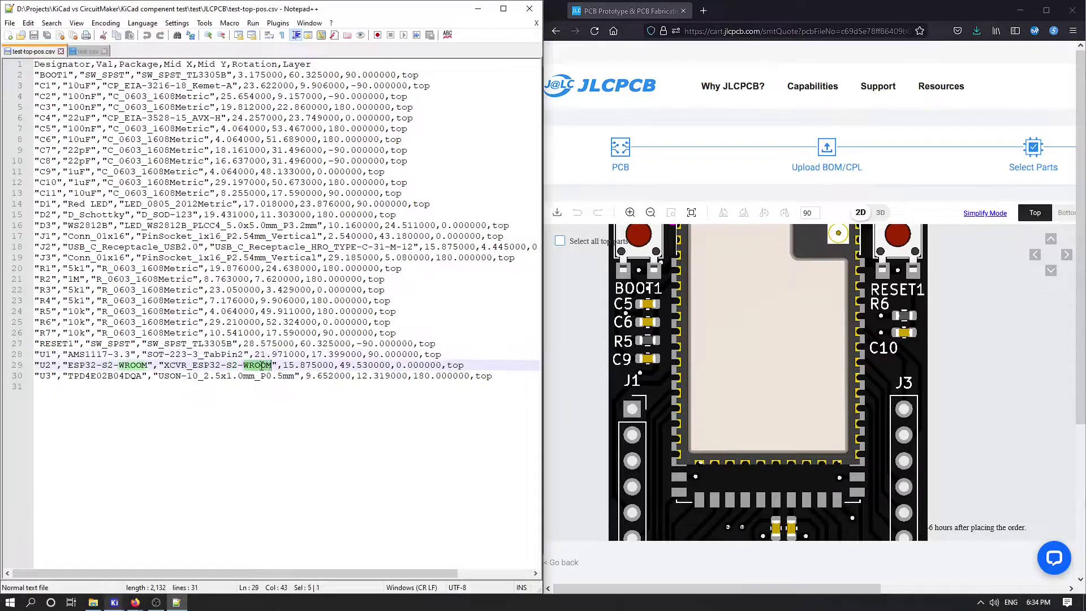
left_click_drag(475, 367, 277, 369)
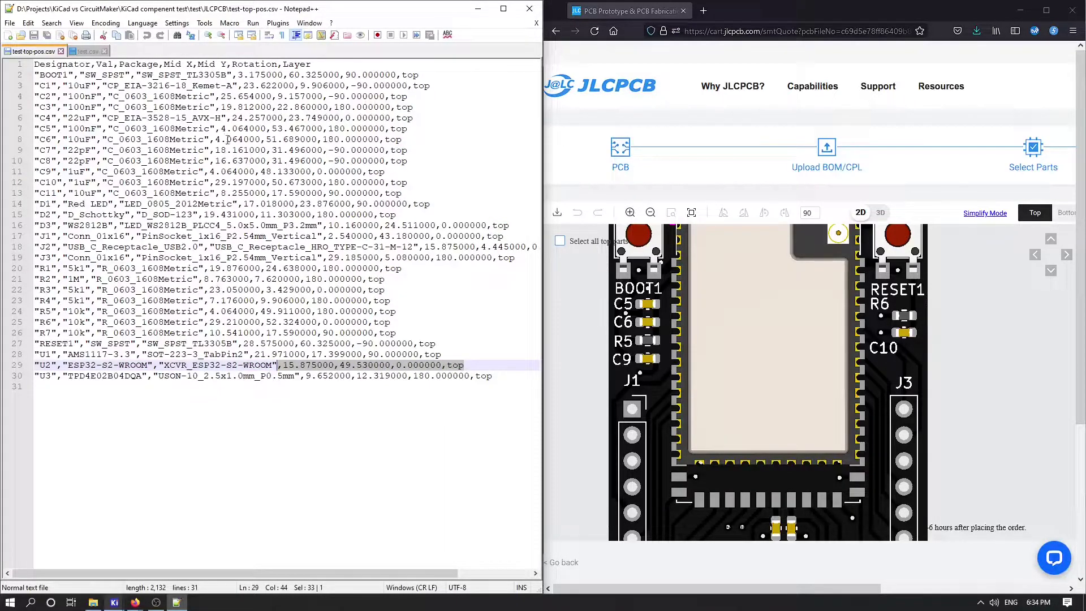
left_click(183, 65)
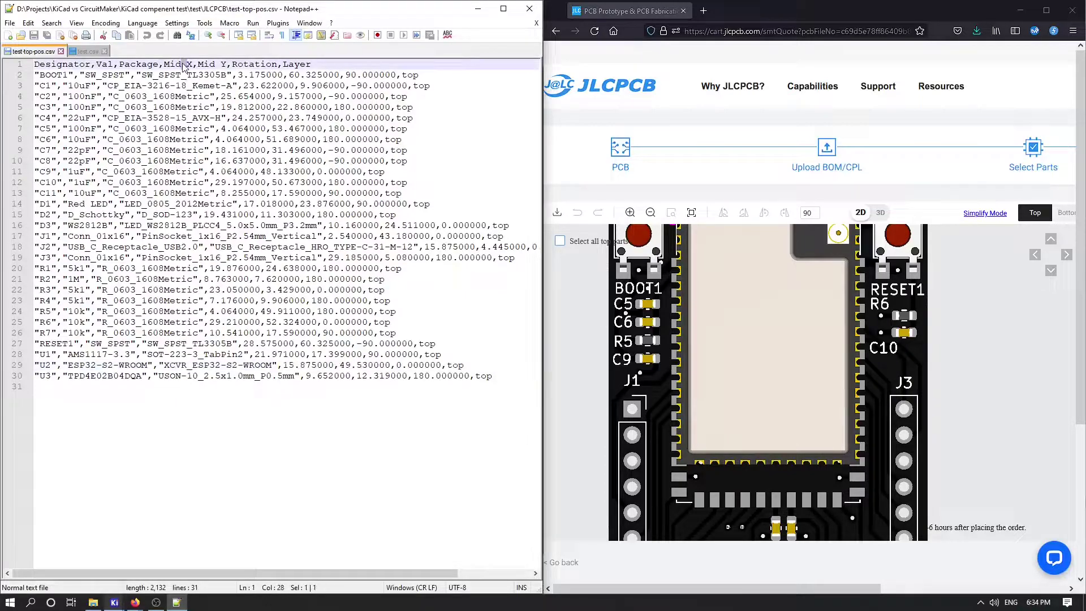
double_click(207, 65)
left_click(224, 64)
Switch to KiCad's PCB Editor, place it beside the order preview, and measure the placement offset from the lower-left pads of U2.
mouse_move(113, 604)
left_click(62, 552)
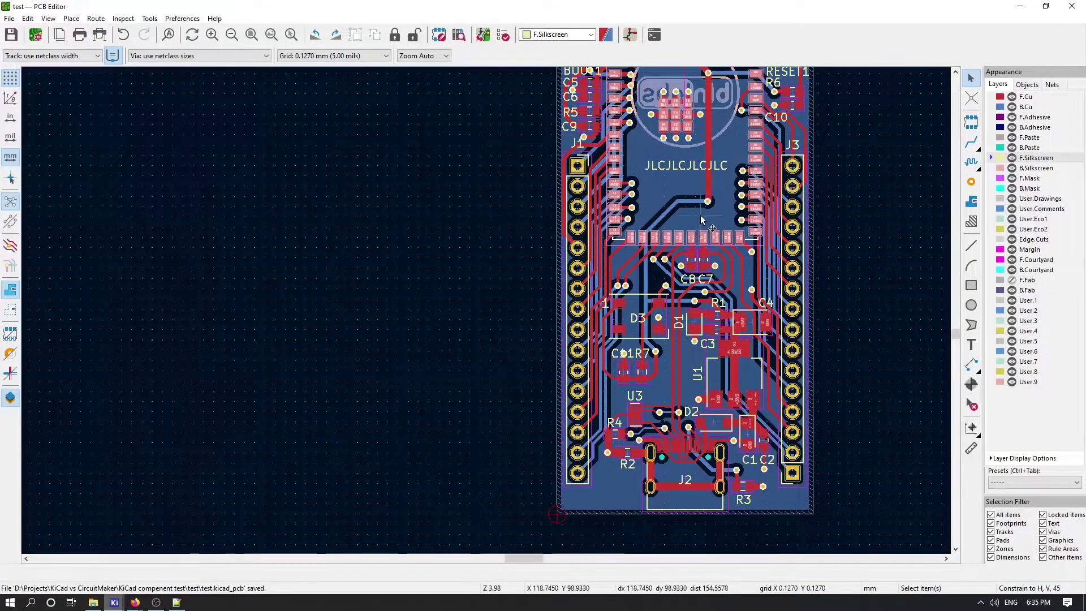
scroll(883, 195, "right", 2)
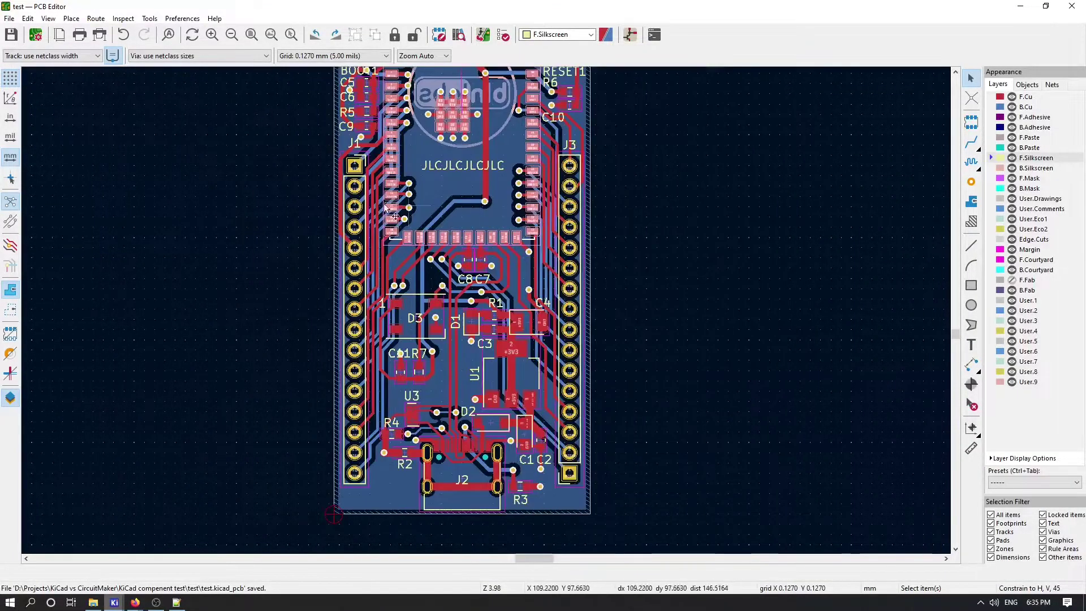
scroll(529, 355, "up", 1)
scroll(615, 433, "up", 1)
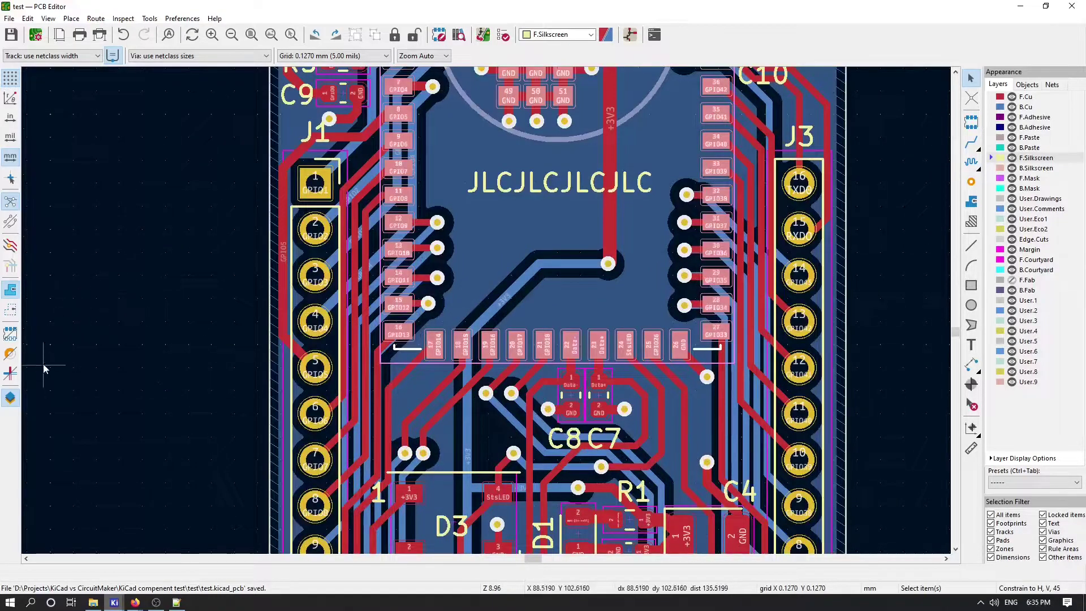
left_click(971, 447)
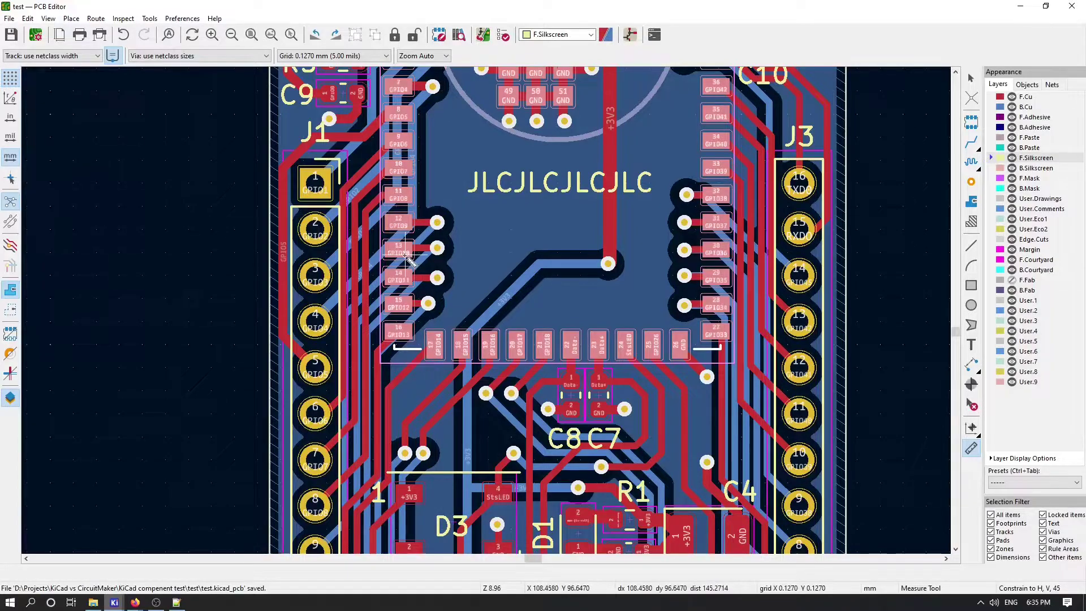
left_click_drag(510, 13, 0, 273)
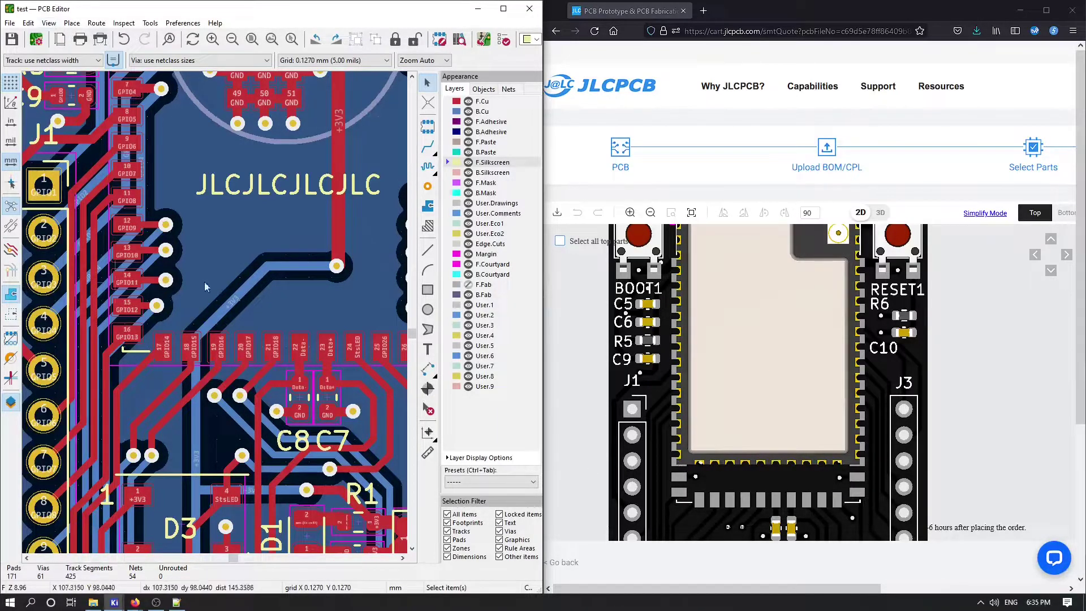
left_click(130, 355)
key("ctrl+shift+m")
left_click(123, 351)
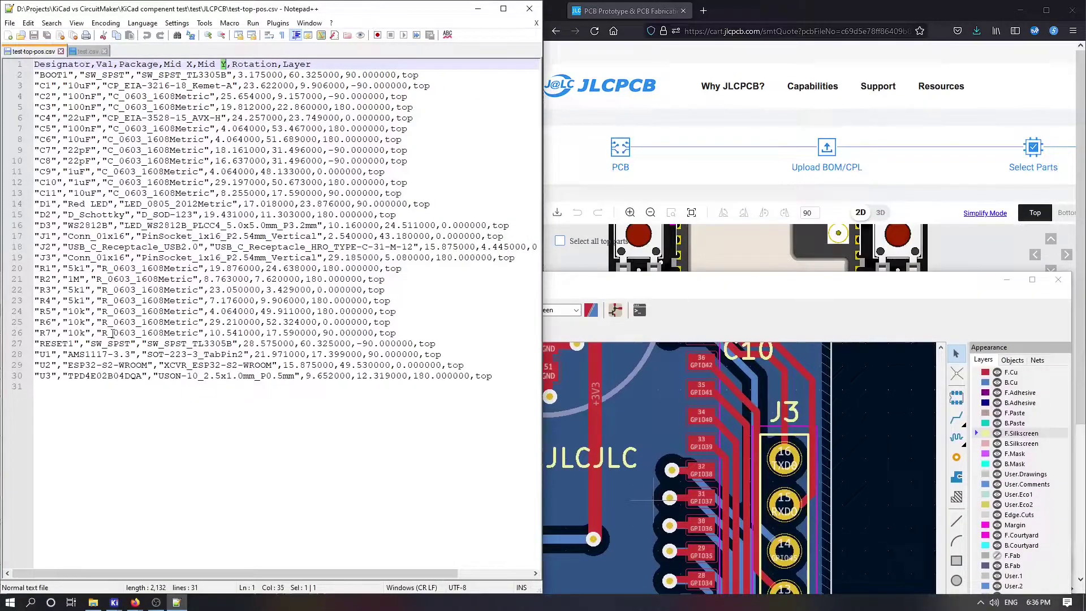
Set U2's Mid Y value to 45.968 in test-top-pos.csv and save the file.
left_click(112, 333)
double_click(47, 365)
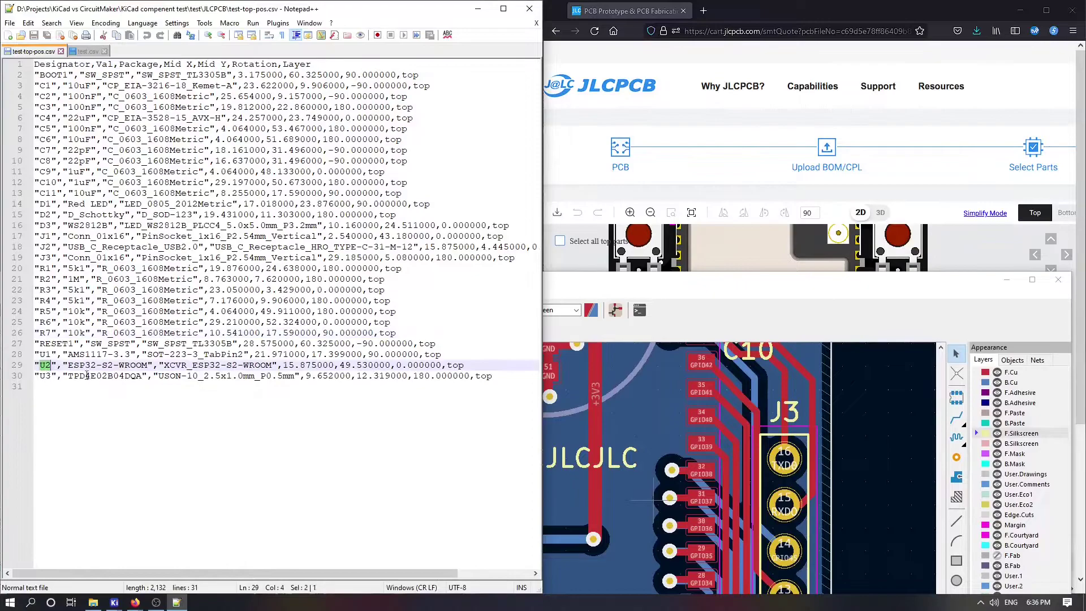
left_click(242, 365)
double_click(373, 365)
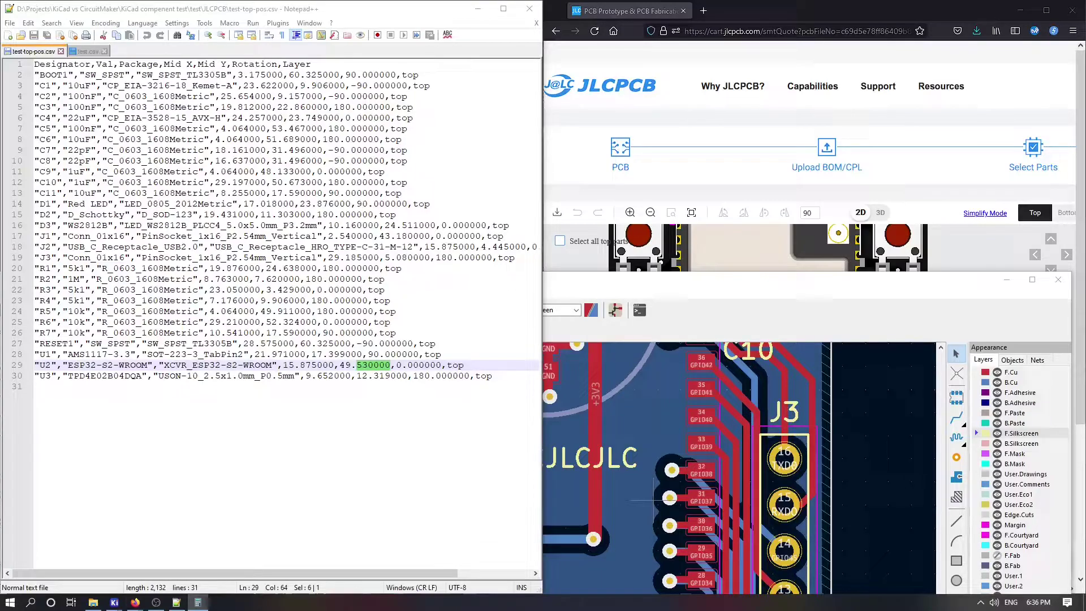
left_click(399, 354)
left_click(391, 365)
key("BackSpace")
key("BackSpace")
key("BackSpace")
key("BackSpace")
key("BackSpace")
key("BackSpace")
key("BackSpace")
key("BackSpace")
key("BackSpace")
type("45.960")
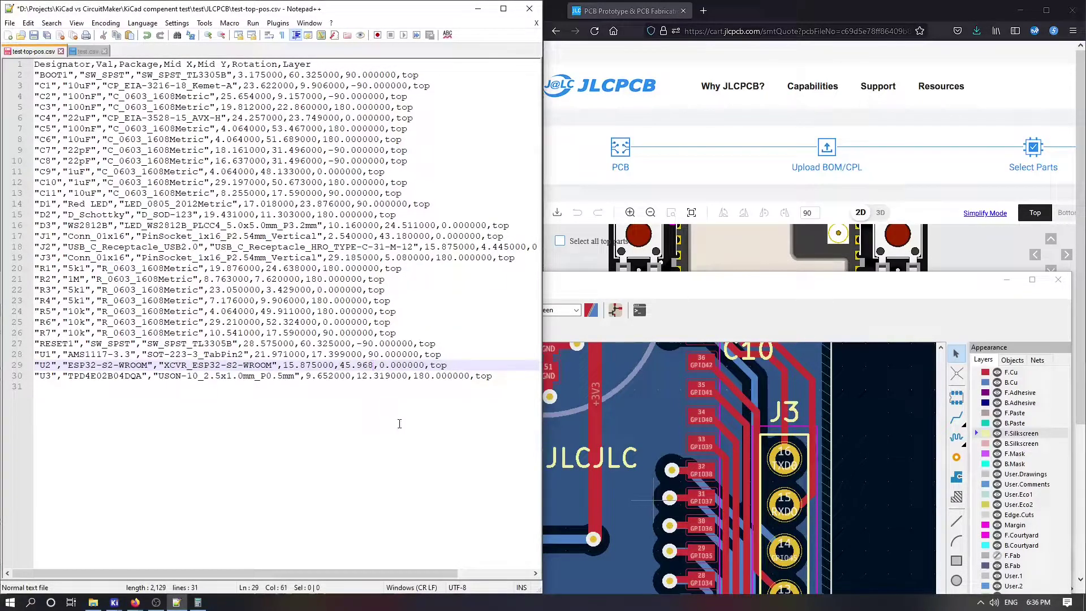
key("ctrl+s")
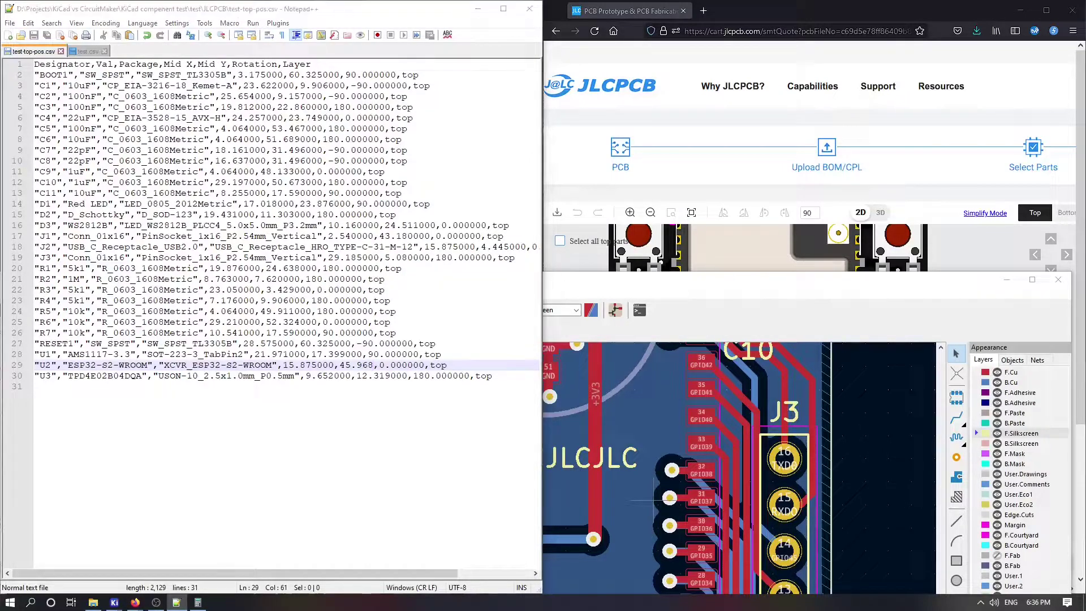
Return to the JLCPCB order page and maximize the browser window.
left_click(813, 10)
left_click(1043, 10)
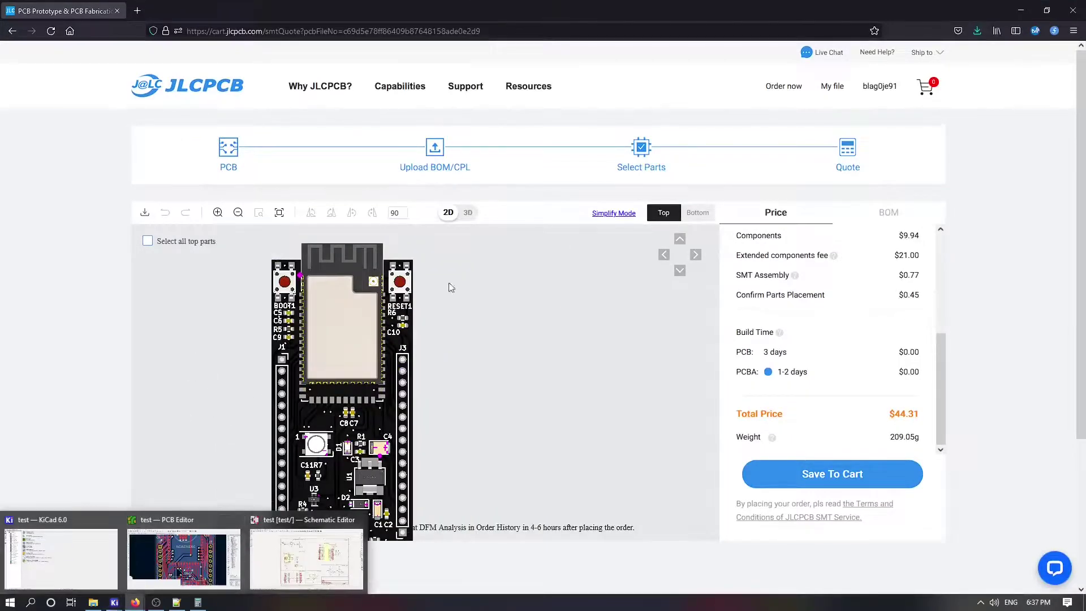
Go back from the quote preview through part selection to the BOM/CPL upload stage.
left_click(155, 562)
scroll(494, 367, "down", 3)
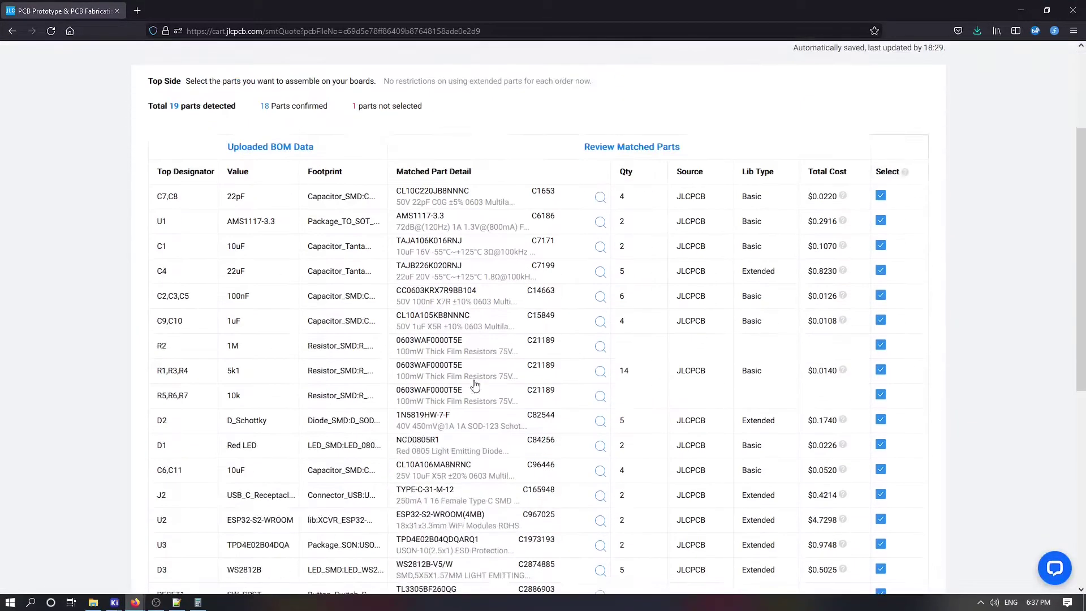
scroll(493, 367, "down", 10)
left_click(152, 444)
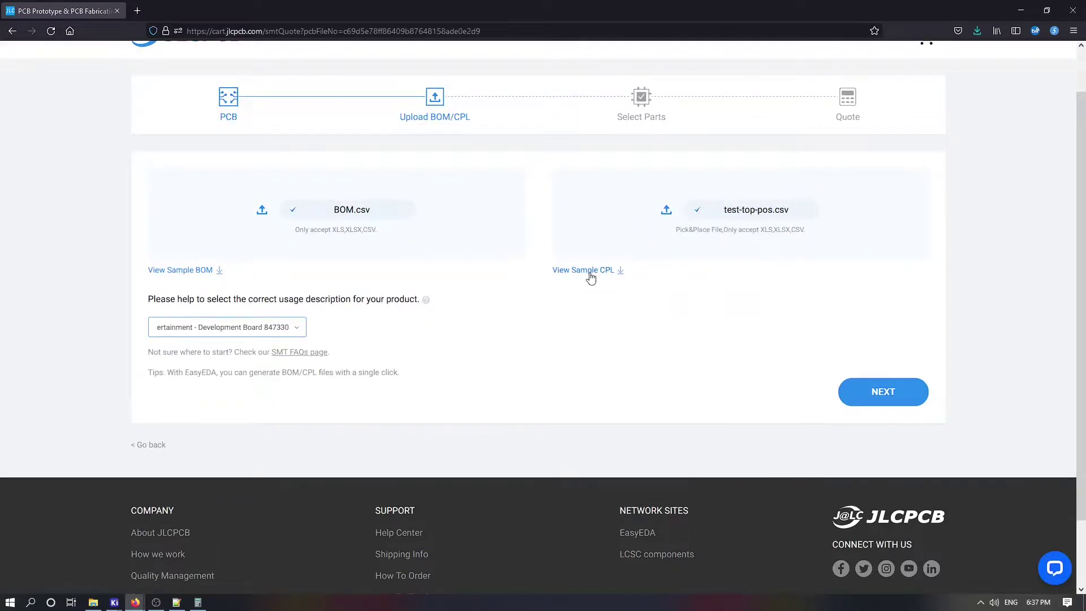
Try to replace the already uploaded placement file with the edited test-top-pos.csv from the JLCPCB folder.
right_click(699, 213)
key("Escape")
left_click(93, 602)
left_click_drag(177, 332, 736, 209)
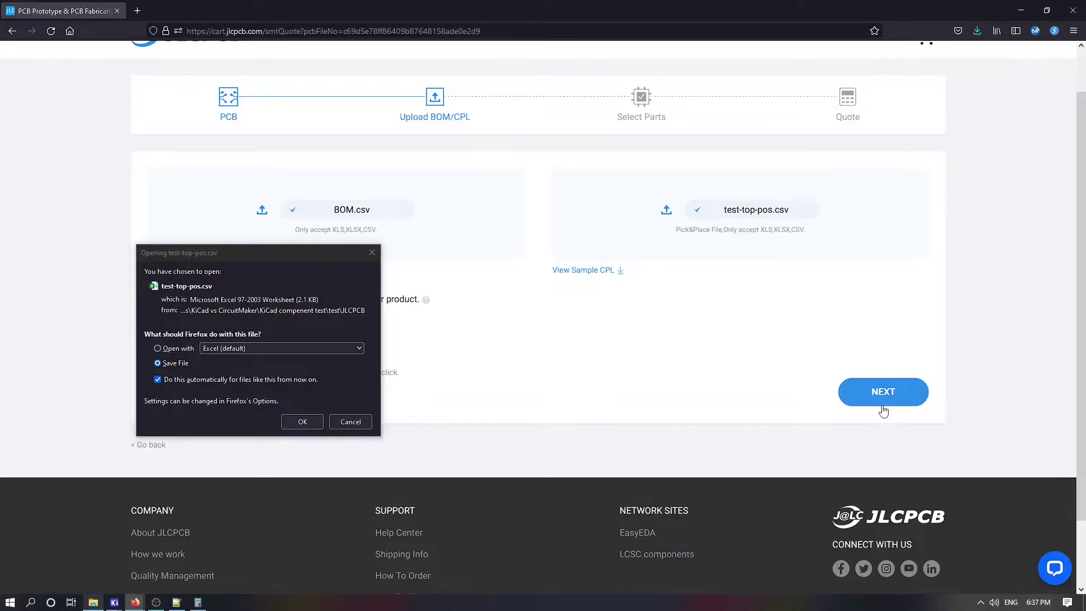
key("Escape")
Return to the PCB options page and continue with the existing settings to an empty BOM/CPL upload form.
left_click(150, 444)
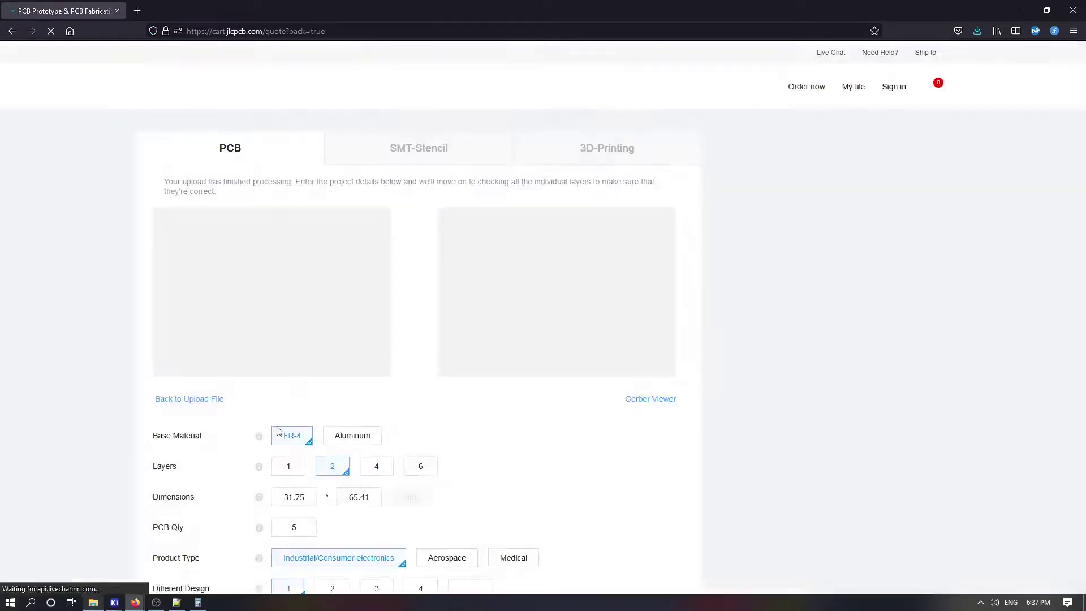
scroll(528, 337, "down", 6)
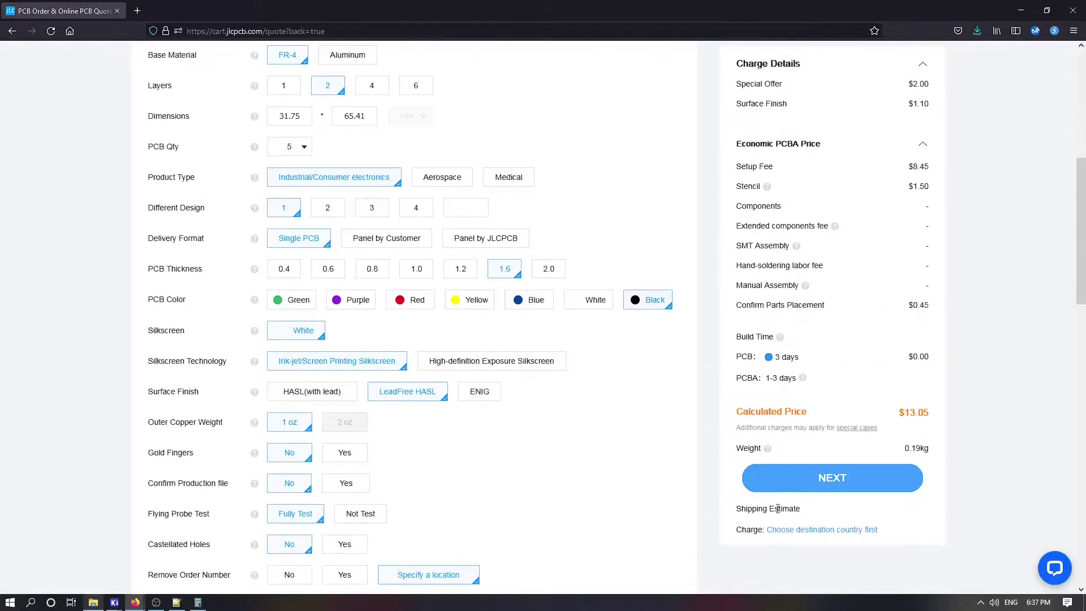
left_click(853, 488)
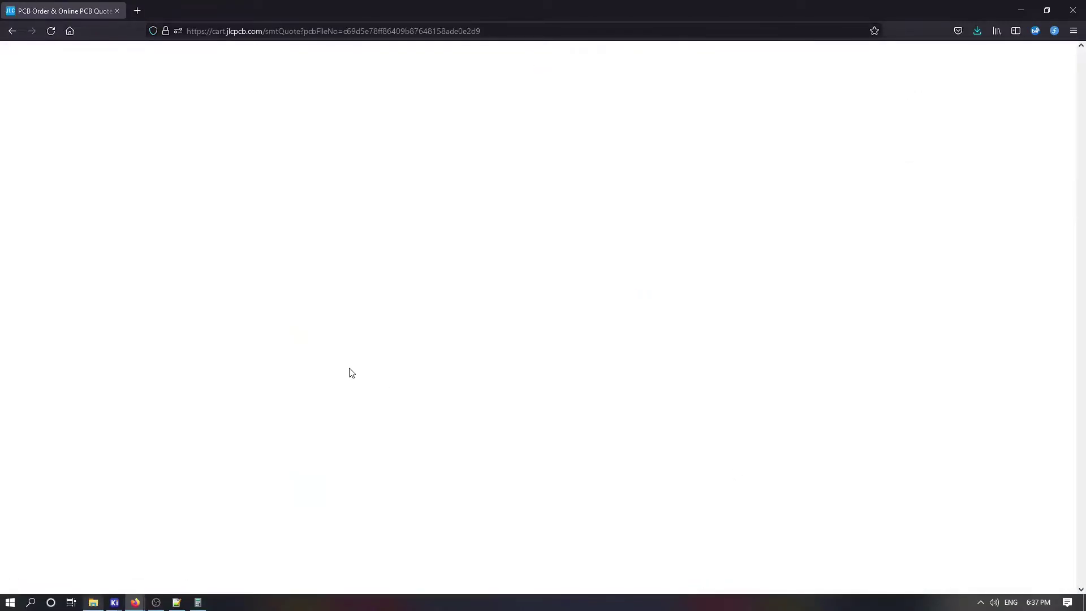
Place the browser beside the JLCPCB folder and upload test-top-pos.csv as the CPL and BOM.csv as the BOM.
key("super+Right")
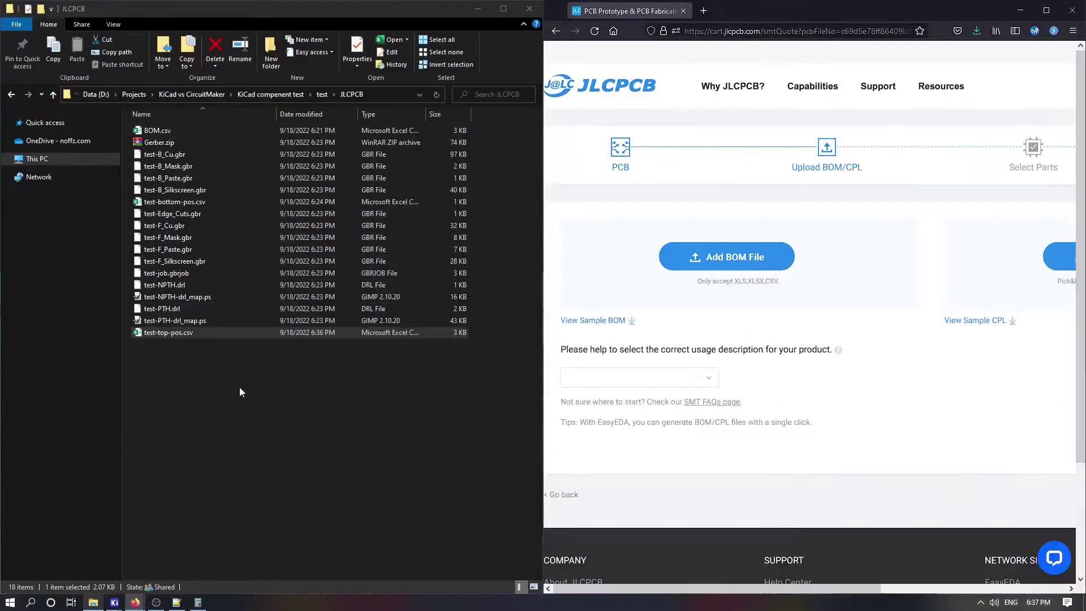
left_click(239, 385)
left_click_drag(184, 336, 1047, 257)
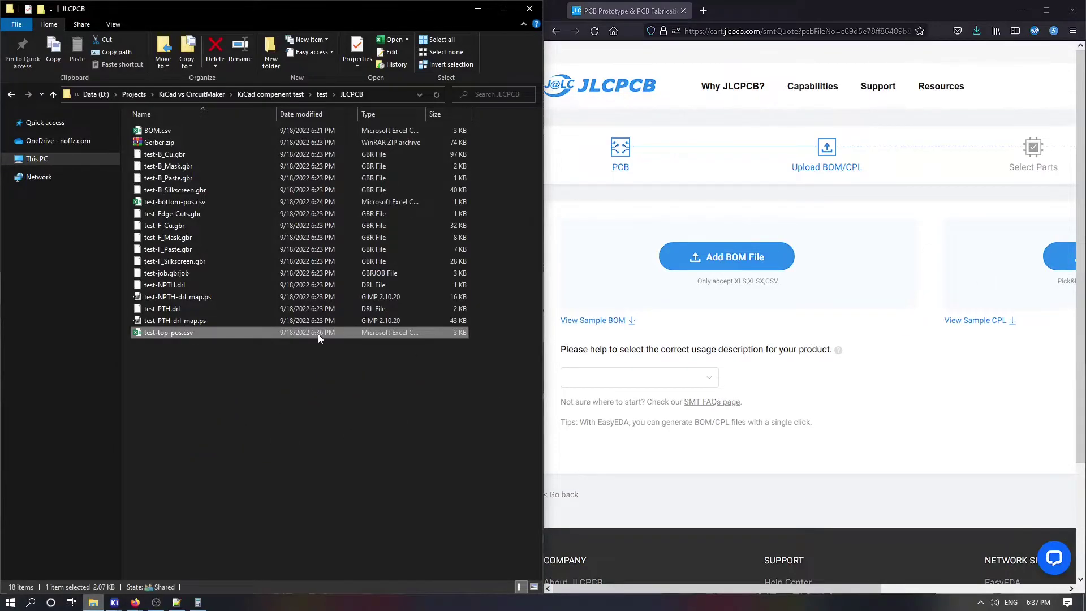
left_click_drag(235, 338, 1053, 268)
left_click_drag(158, 131, 713, 268)
Set the usage description to Development Board 847330 under Reserch\Education\DIY\Entertainment and continue to part selection in the maximized browser.
left_click(708, 378)
left_click(691, 477)
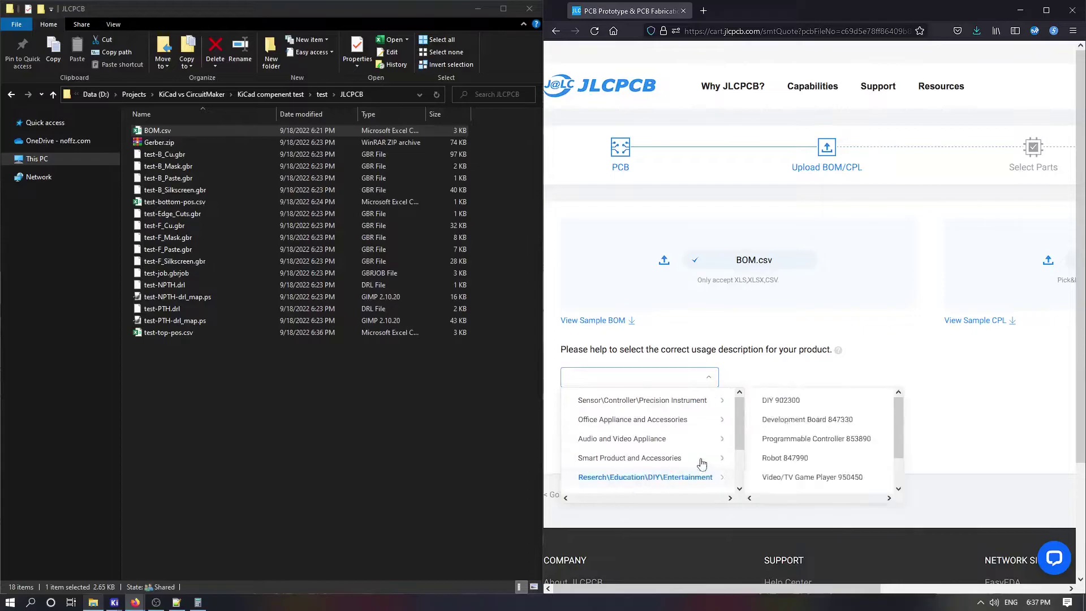
left_click(807, 419)
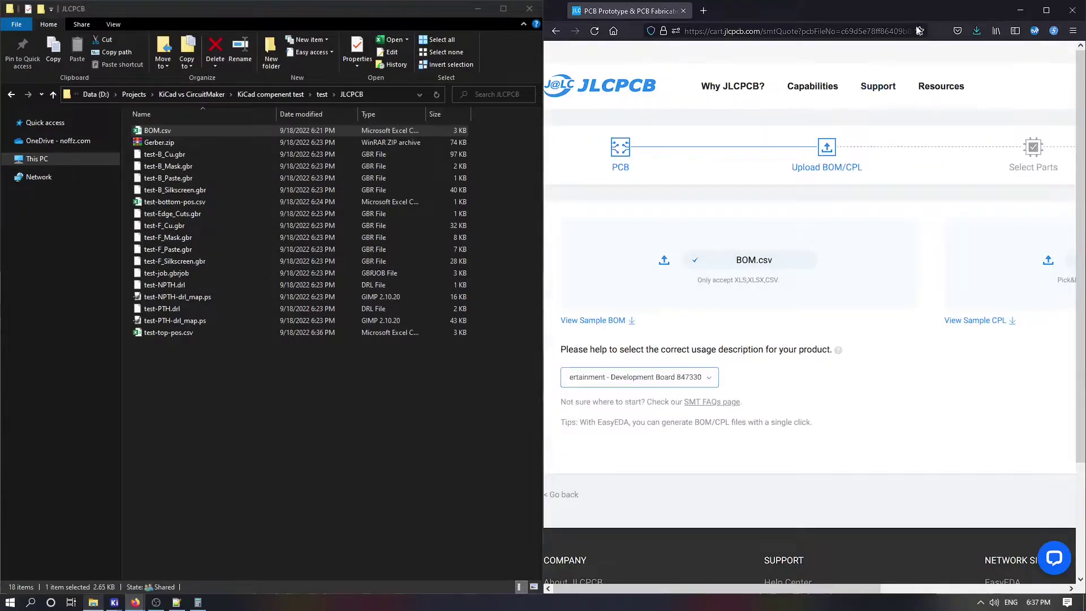
left_click(1045, 10)
left_click(901, 451)
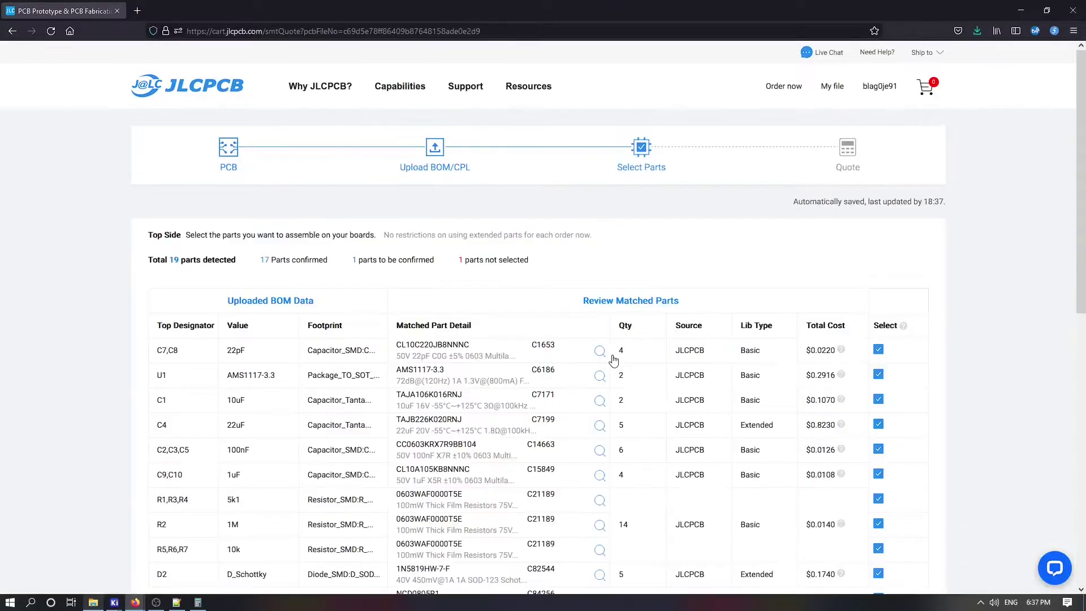
Replace D3's matched part with WS2812B-V5/W and continue to the quote preview.
scroll(586, 356, "down", 5)
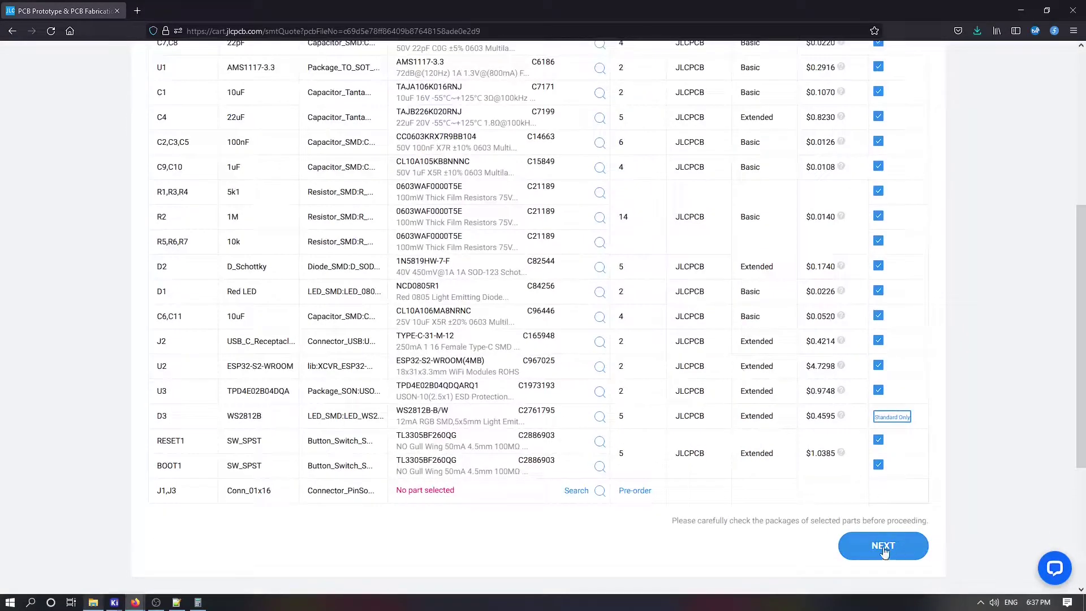
left_click(462, 419)
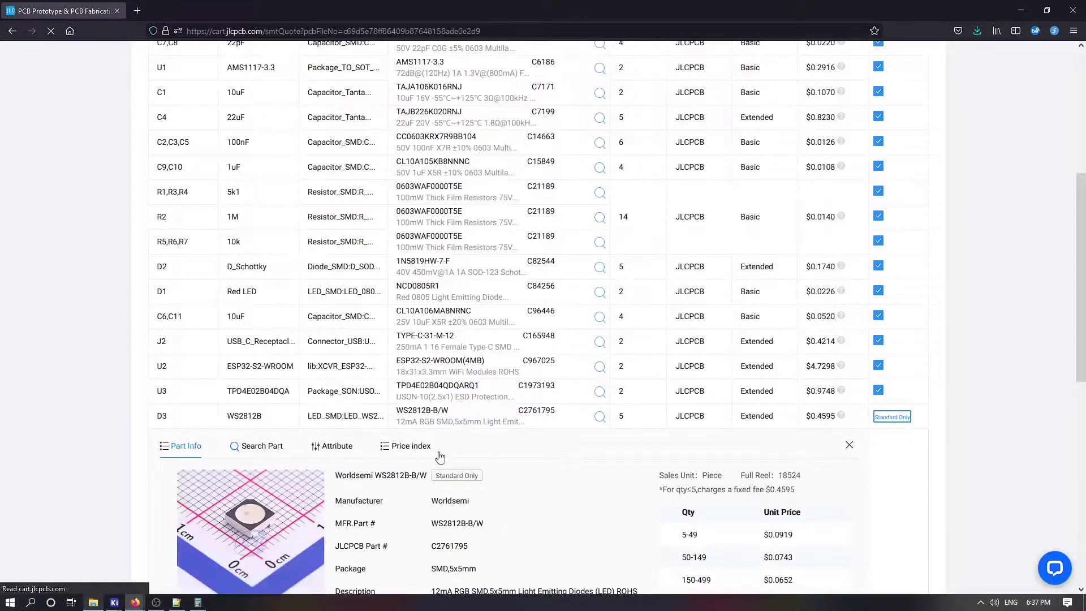
scroll(275, 257, "down", 3)
left_click(276, 255)
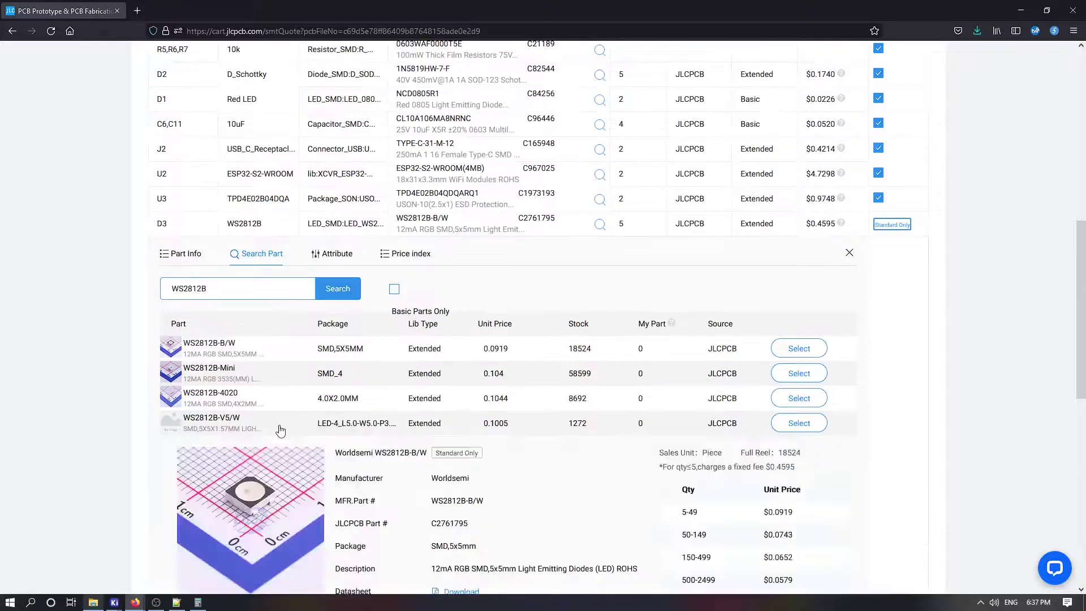
left_click(799, 423)
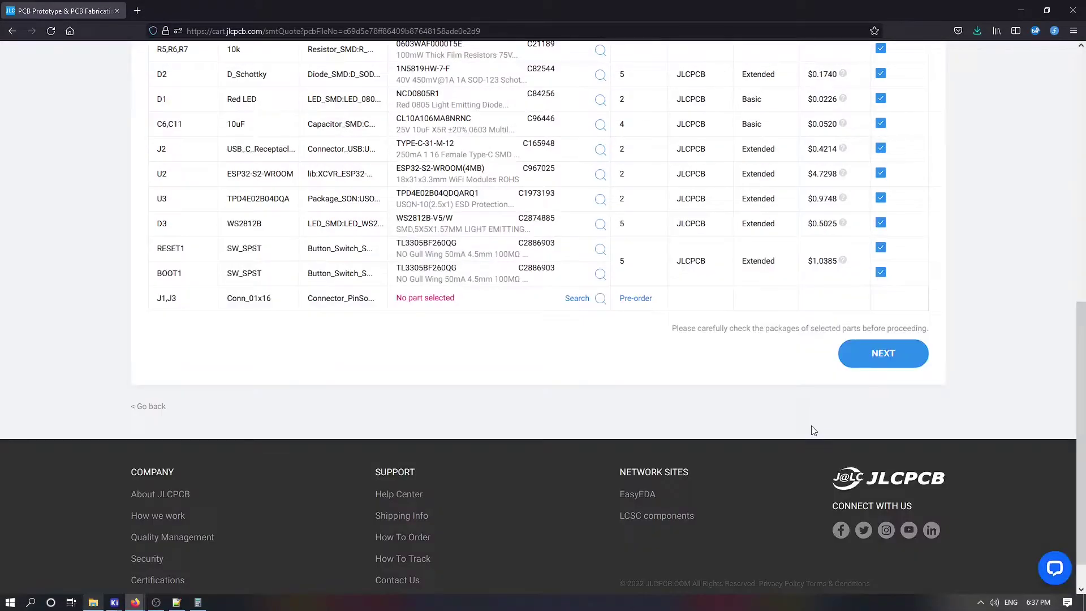
left_click(884, 356)
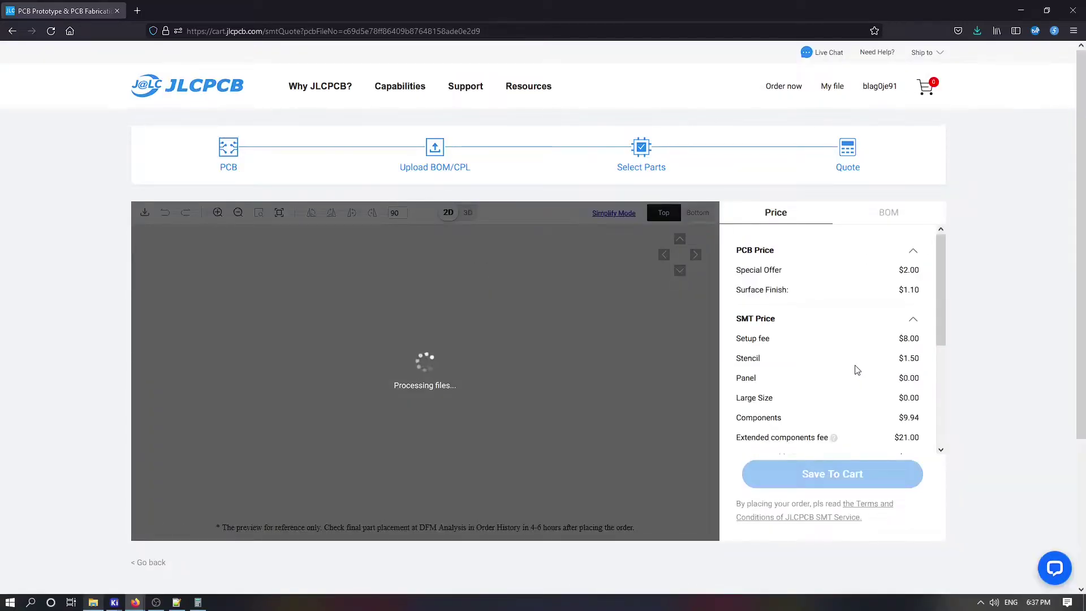
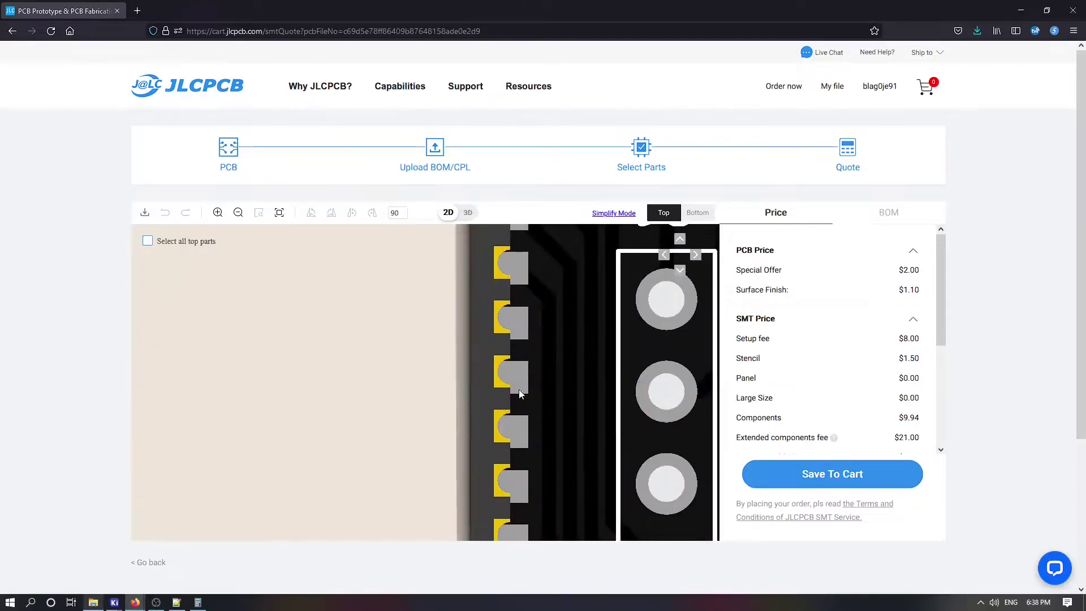
Examine how the ESP32 module's pins align with their pads and how the lower components sit in the placement preview.
scroll(515, 328, "up", 5)
right_click(489, 418)
key("Escape")
scroll(528, 354, "up", 2)
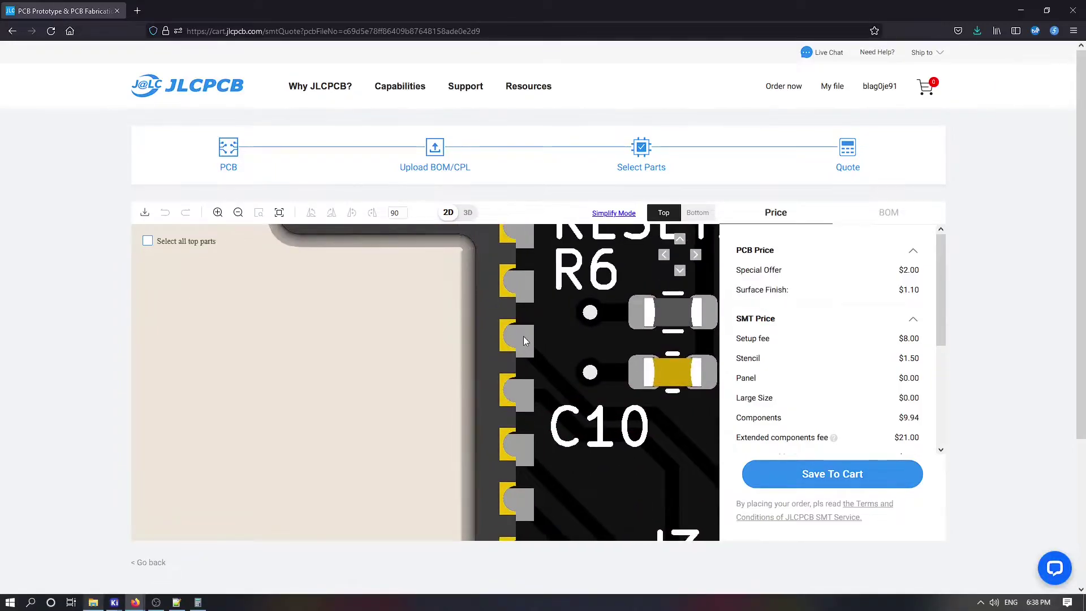
scroll(523, 336, "down", 5)
scroll(519, 321, "up", 5)
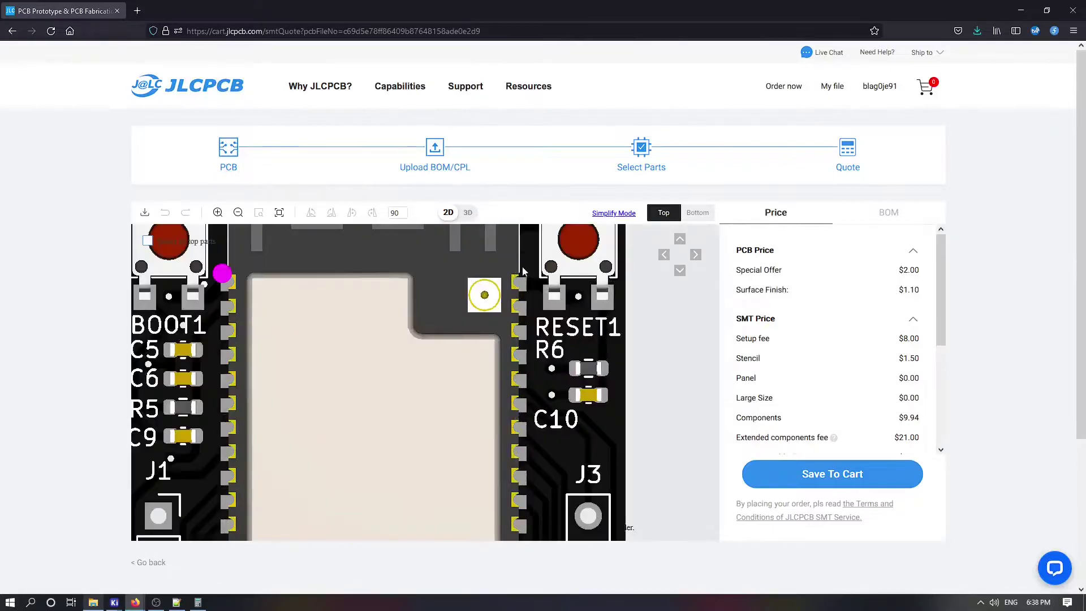
scroll(518, 283, "down", 2)
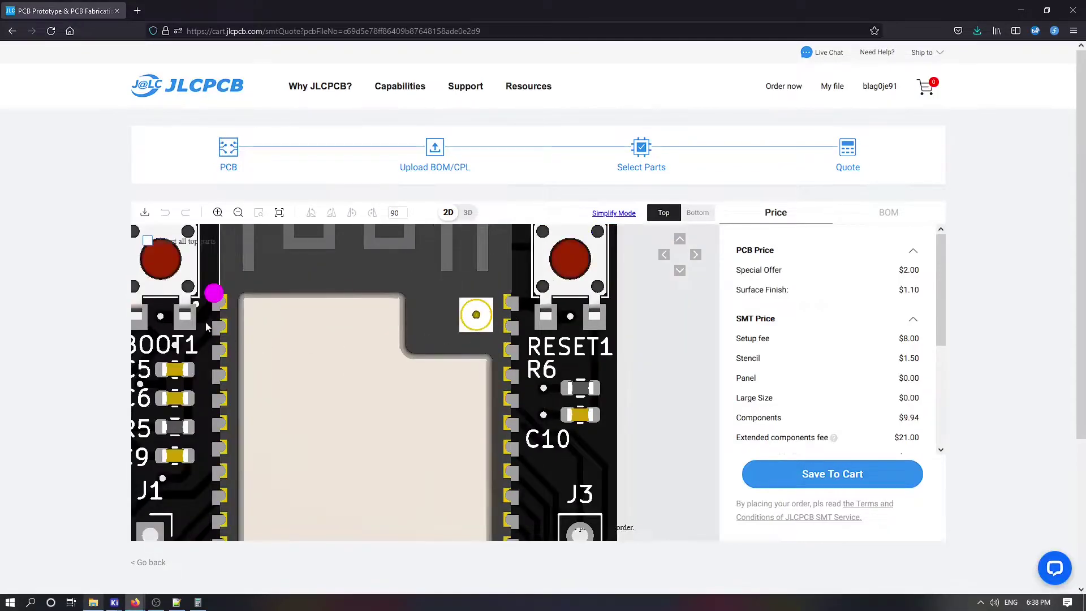
scroll(512, 319, "up", 5)
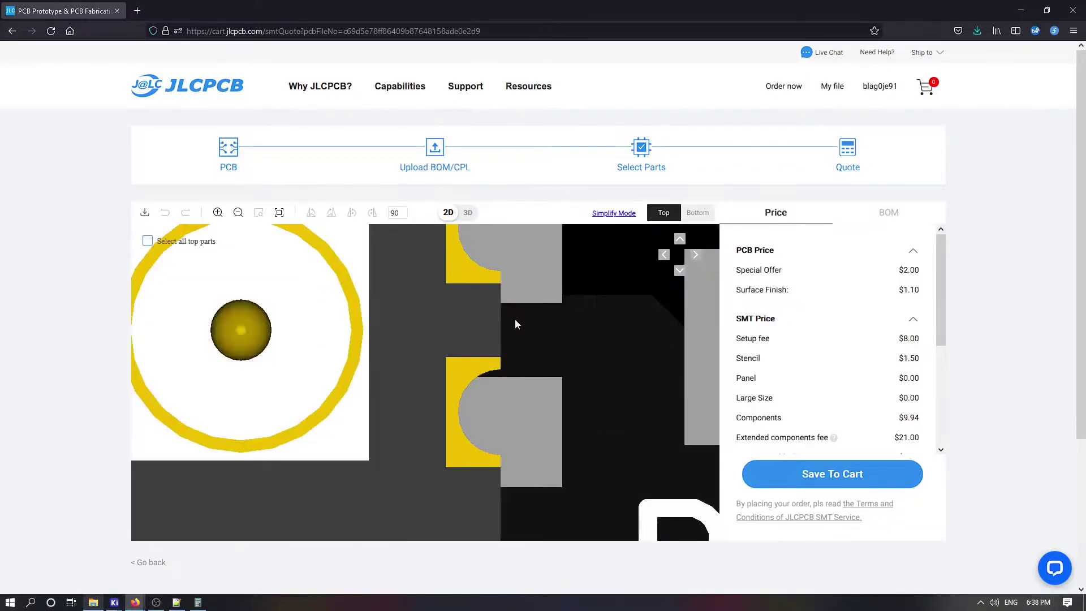
left_click_drag(493, 283, 510, 436)
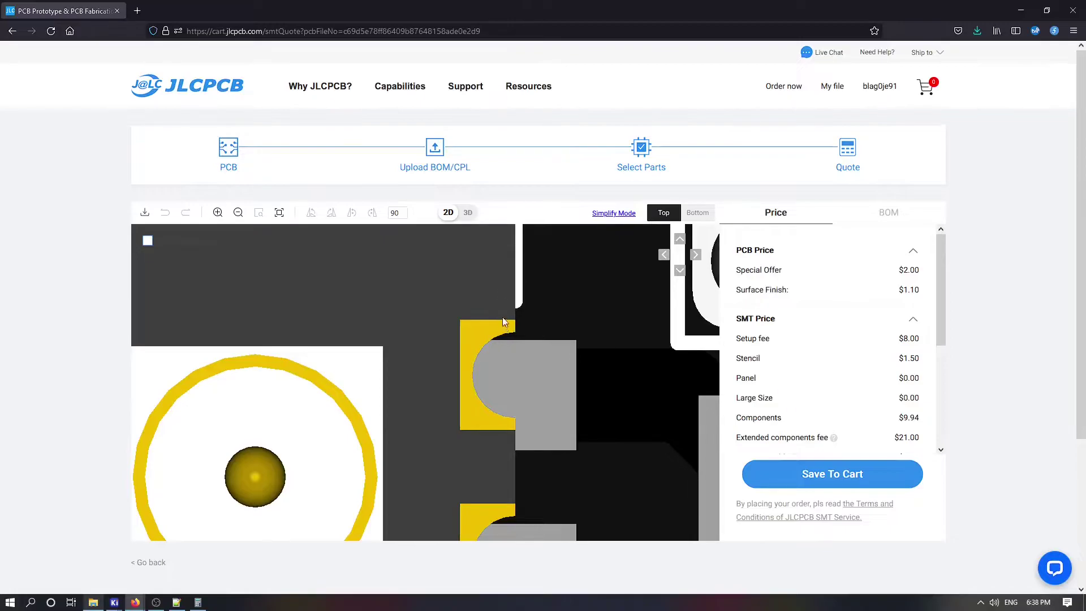
scroll(515, 375, "down", 3)
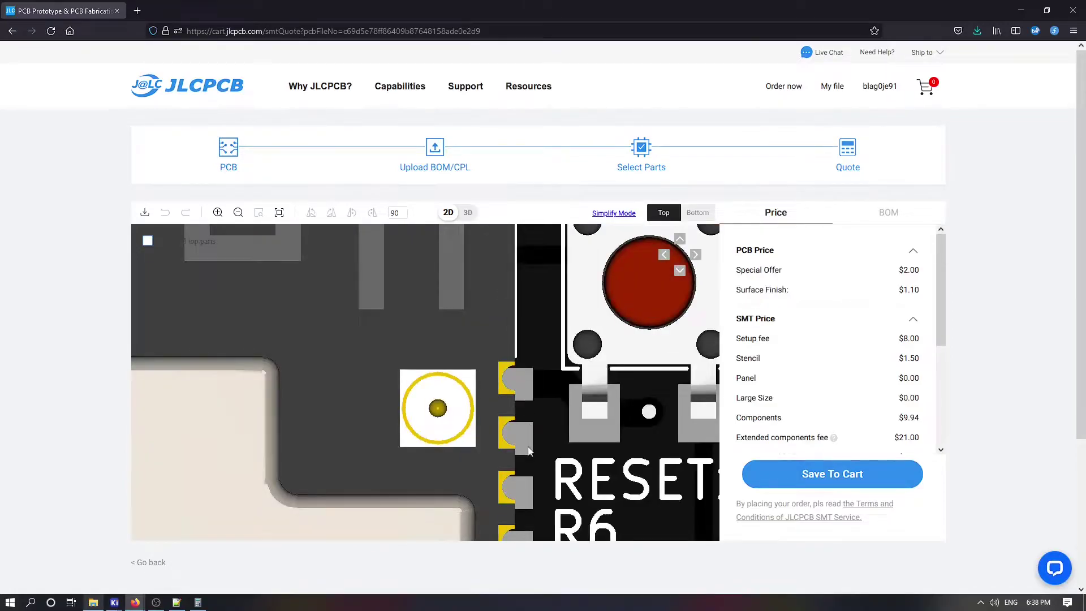
scroll(524, 344, "down", 4)
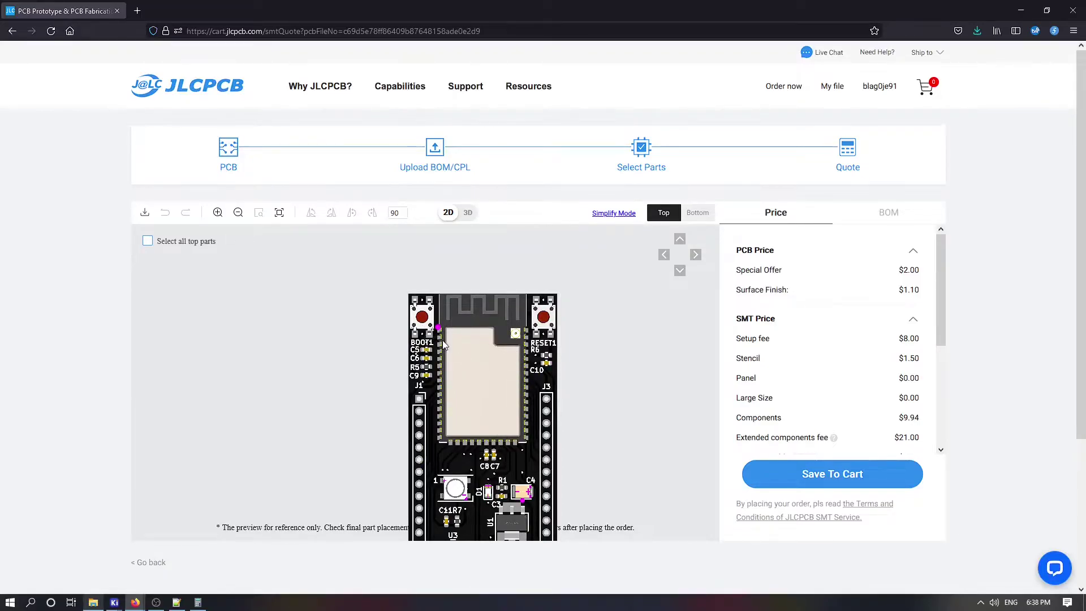
scroll(443, 345, "up", 5)
scroll(405, 322, "down", 4)
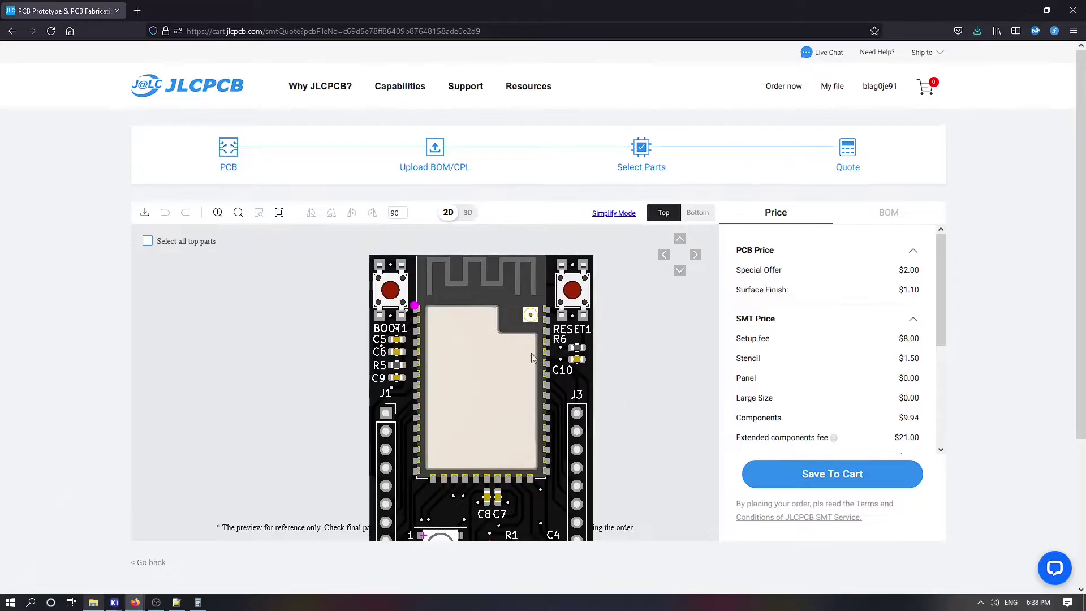
left_click_drag(518, 485, 554, 280)
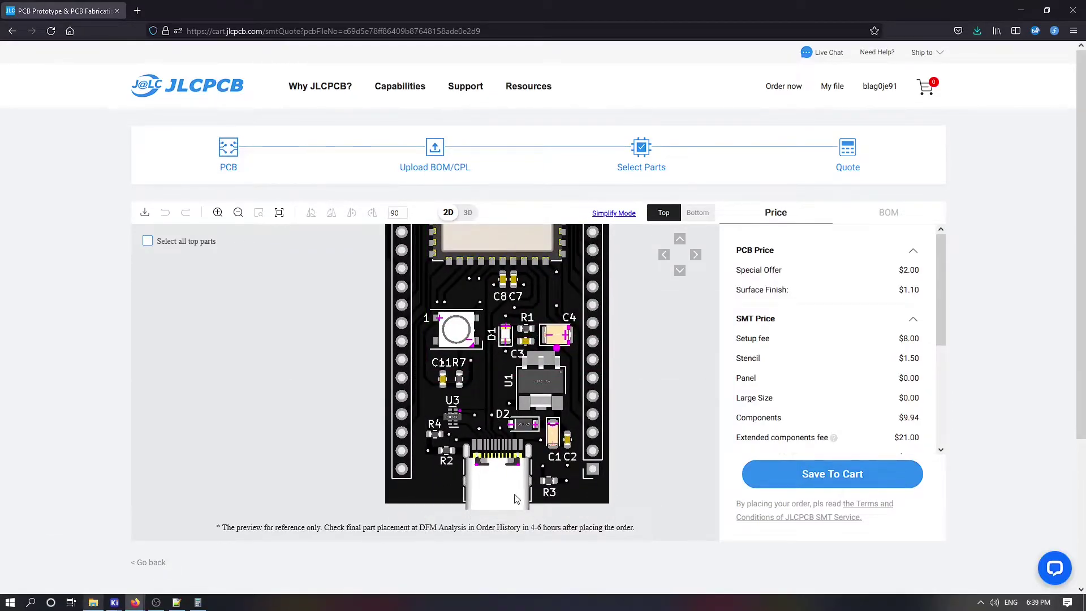
scroll(523, 400, "up", 5)
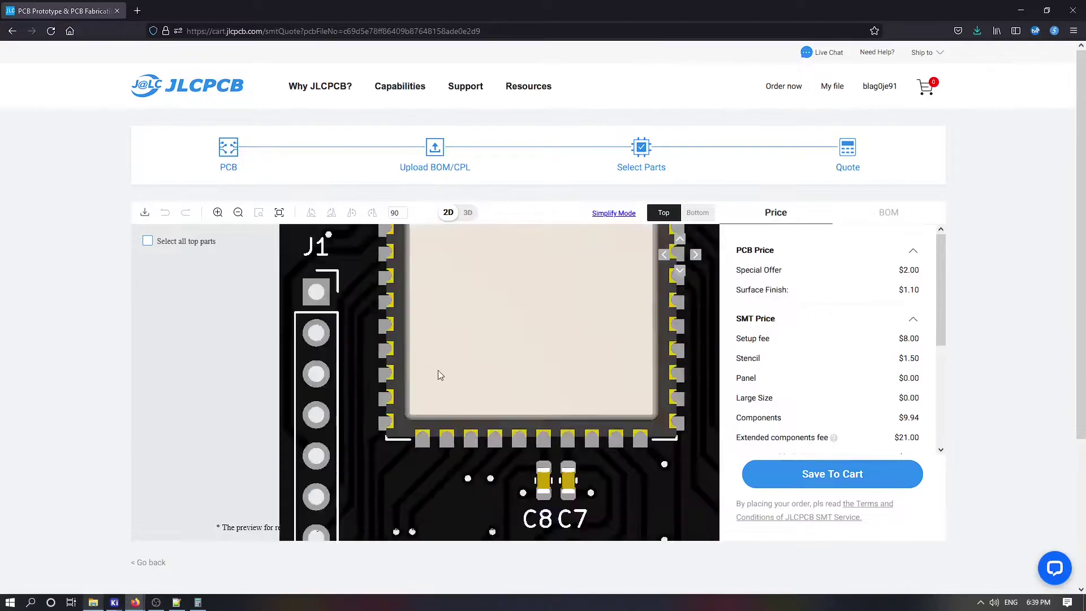
Switch to KiCad's PCB Editor and set the grid to 0.0100 mm around U2's lower-left pads.
key("alt+Tab")
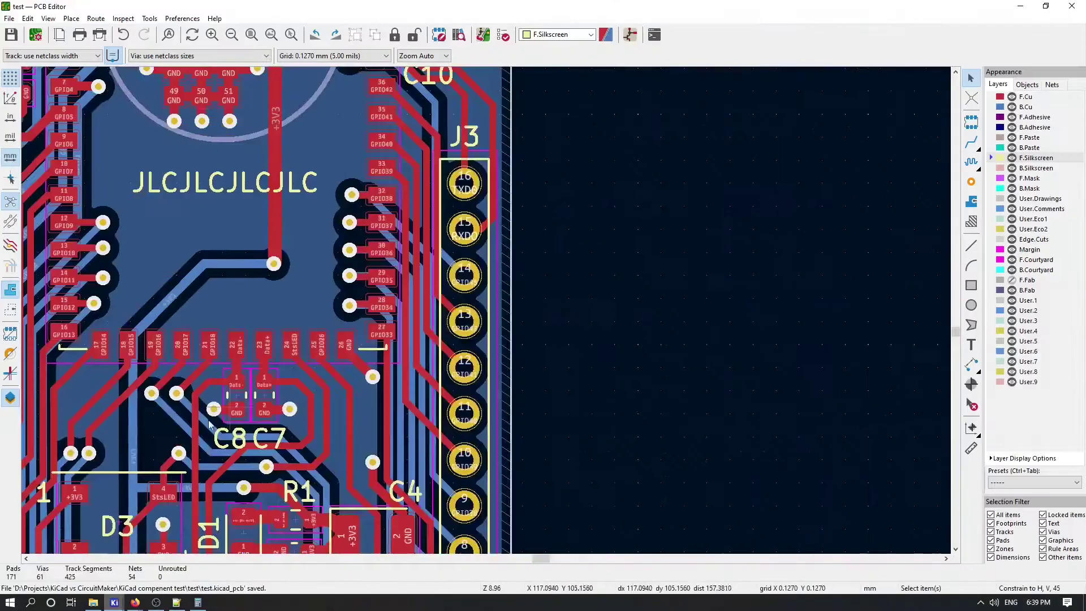
scroll(130, 113, "up", 5)
scroll(518, 337, "down", 3)
left_click(333, 55)
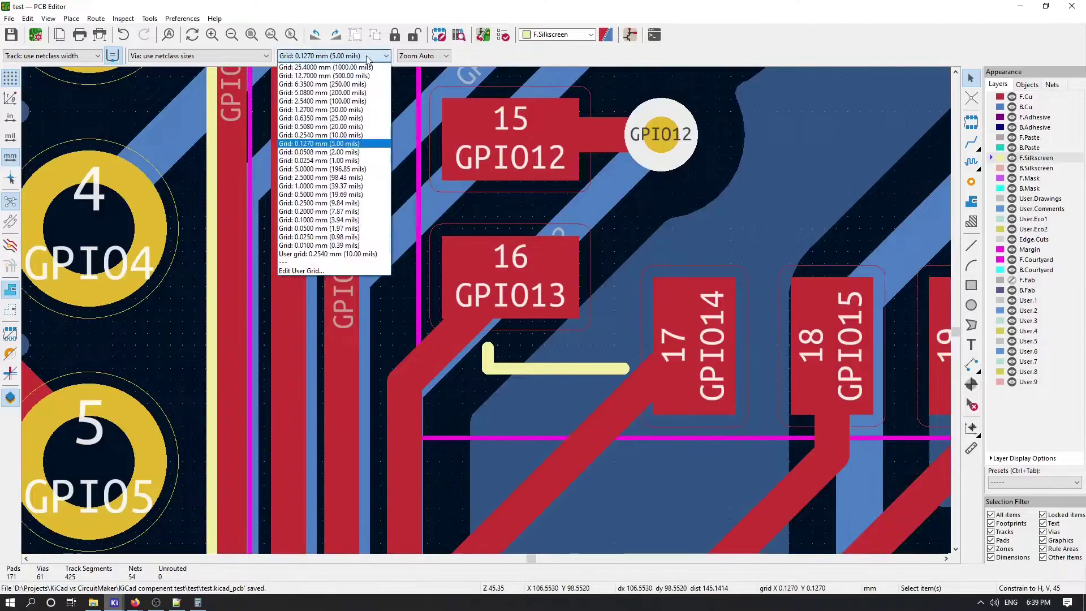
left_click(333, 164)
scroll(490, 318, "up", 5)
key("n")
scroll(489, 319, "down", 4)
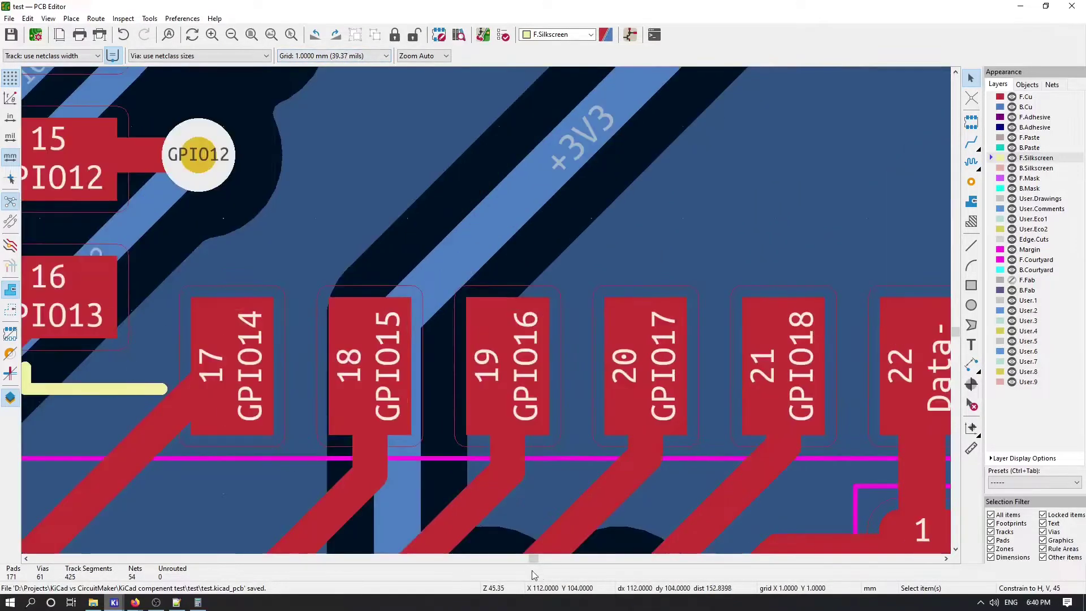
scroll(448, 324, "up", 3)
scroll(448, 323, "down", 2)
Measure the height of U2's pad 16, and set U2's Mid Y value to 45.768 in test-top-pos.csv.
key("ctrl+shift+m")
left_click(485, 349)
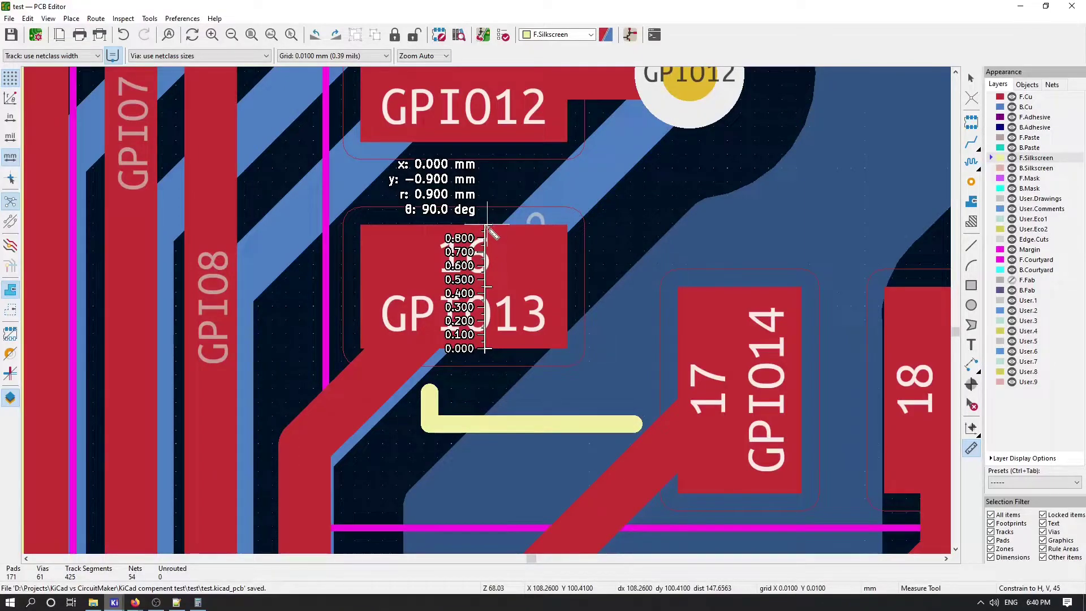
key("Escape")
key("Escape")
key("alt+Tab")
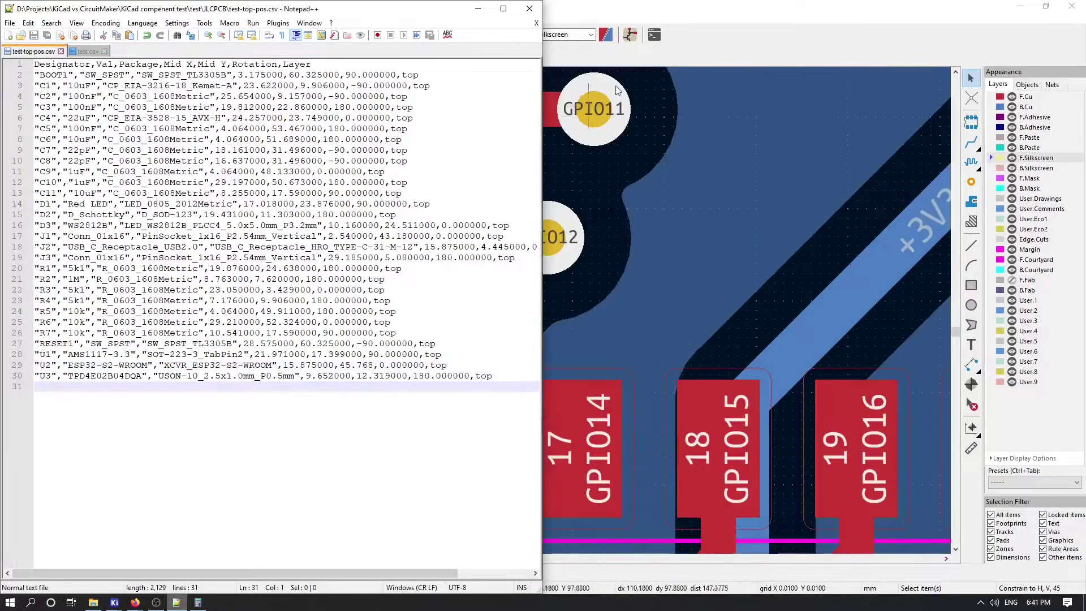
Set U1's rotation to -90 and C4's rotation to 180 in test-top-pos.csv, checking both parts against the placement preview.
key("alt+Tab")
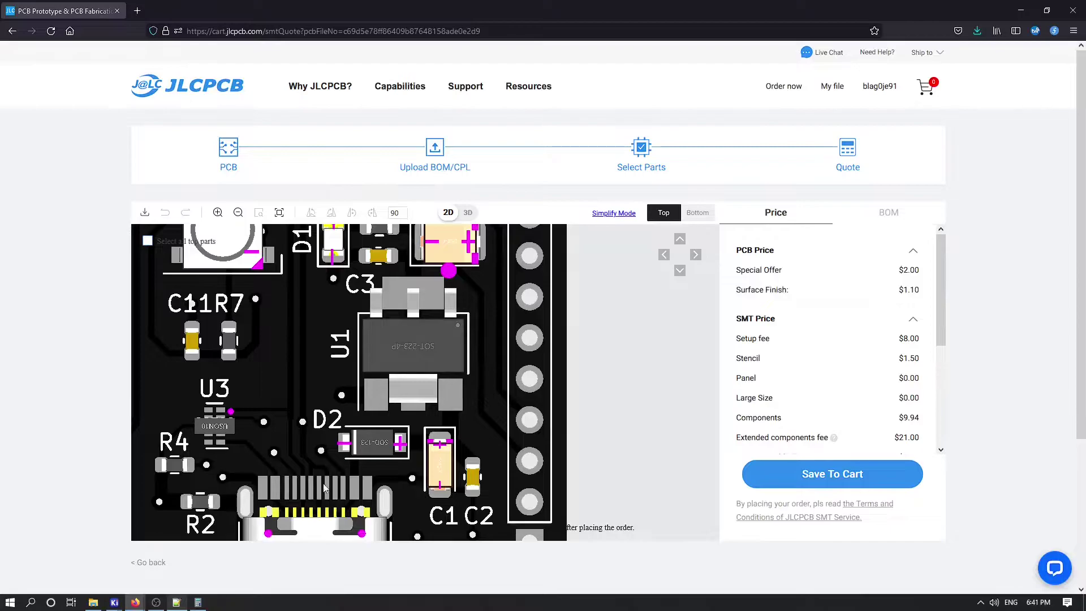
key("alt+Tab")
left_click(595, 355)
scroll(453, 358, "up", 5)
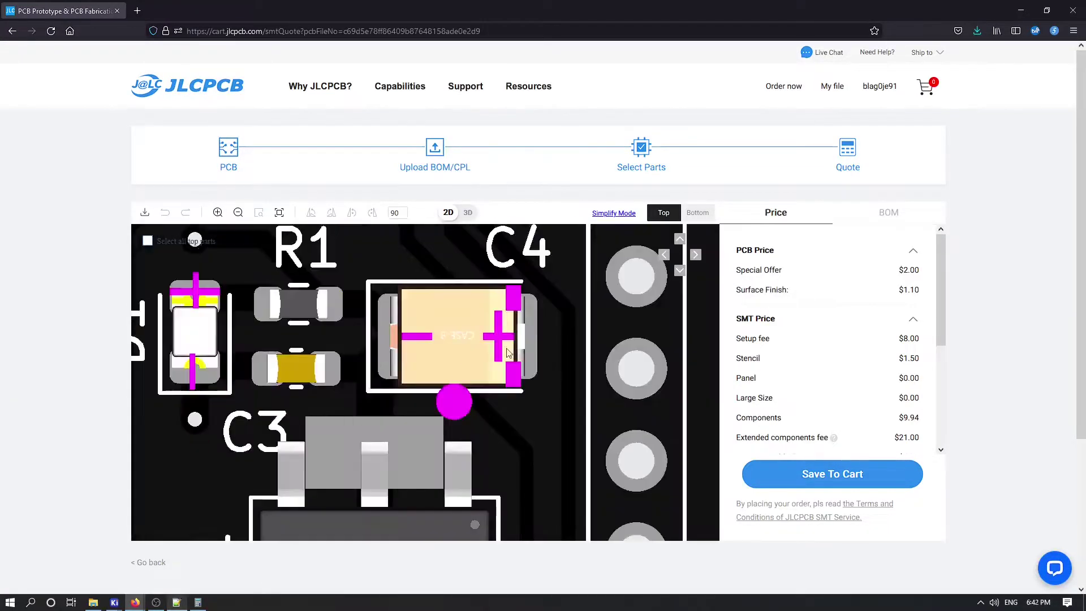
key("alt+Tab")
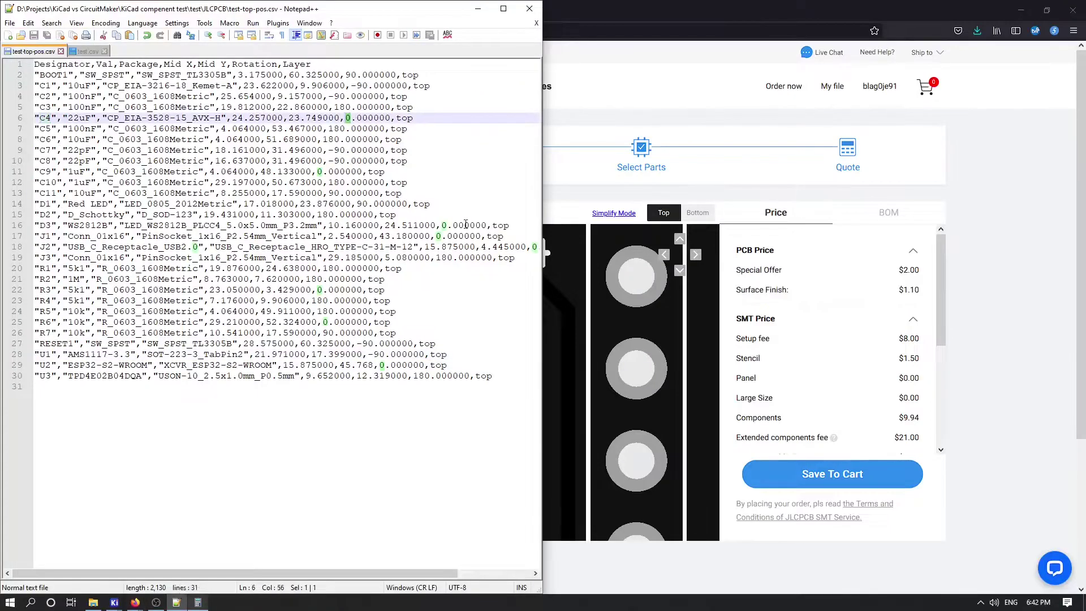
key("alt+Tab")
Inspect U3's orientation in the placement preview and set its rotation to 90 in test-top-pos.csv.
scroll(296, 387, "down", 3)
key("alt+Tab")
key("alt+Tab")
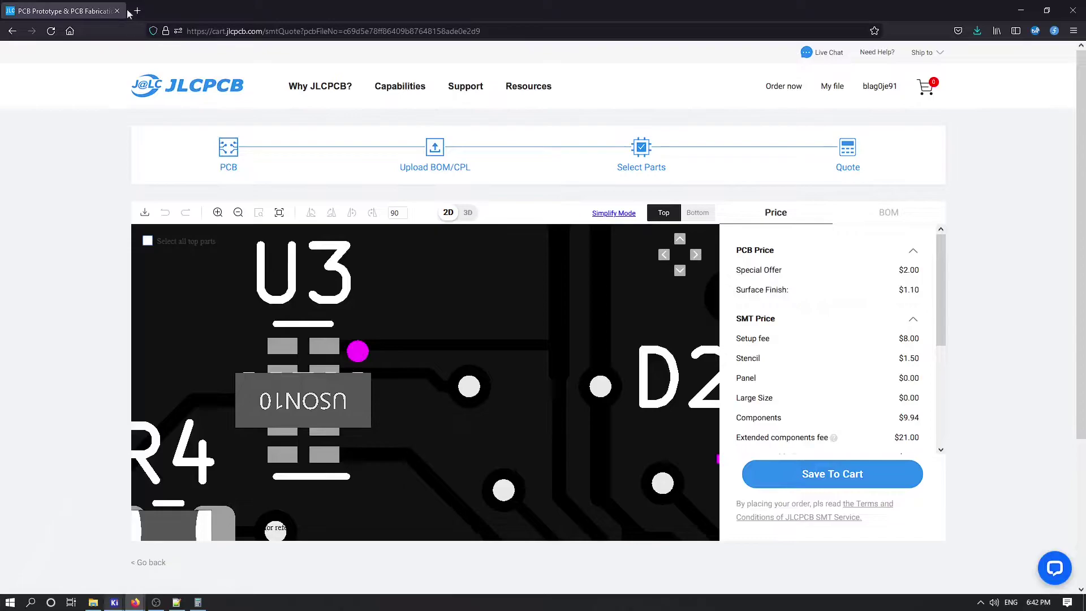
key("alt+Tab")
key("alt+Tab")
Inspect USB connector J2 in the 3D placement preview and measure the vertical offset at its mounting hole in KiCad's PCB Editor.
scroll(419, 491, "down", 5)
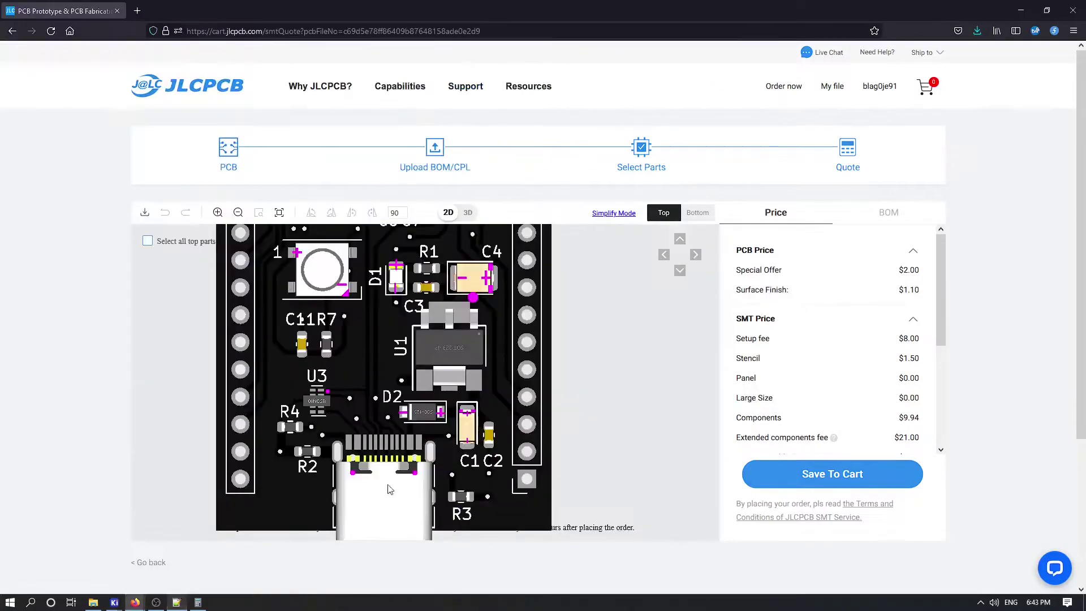
scroll(419, 492, "up", 2)
left_click(467, 212)
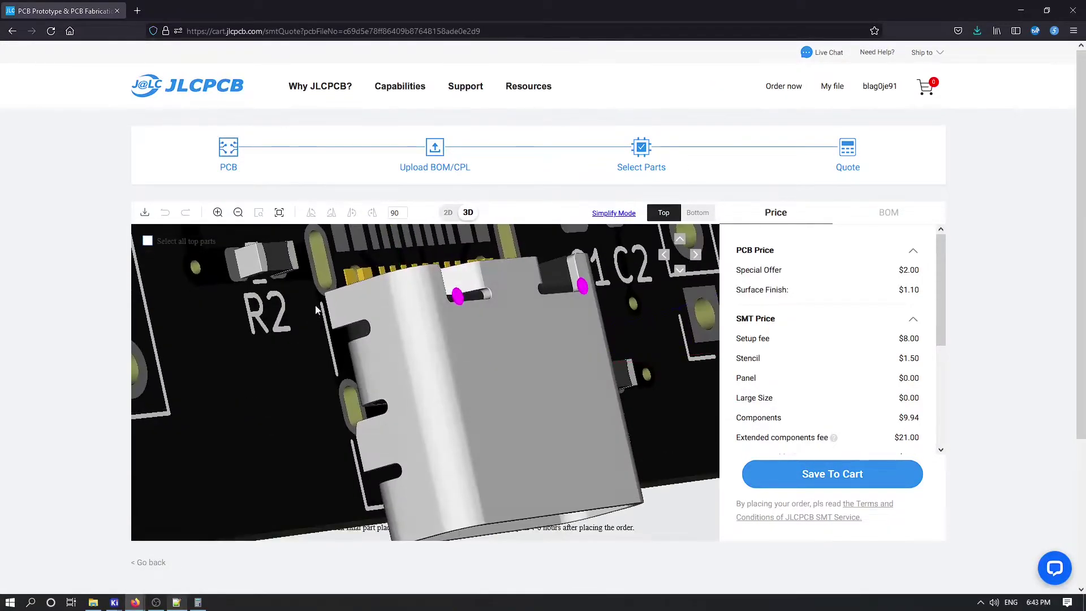
key("alt+Tab")
scroll(486, 312, "up", 2)
scroll(487, 312, "up", 3)
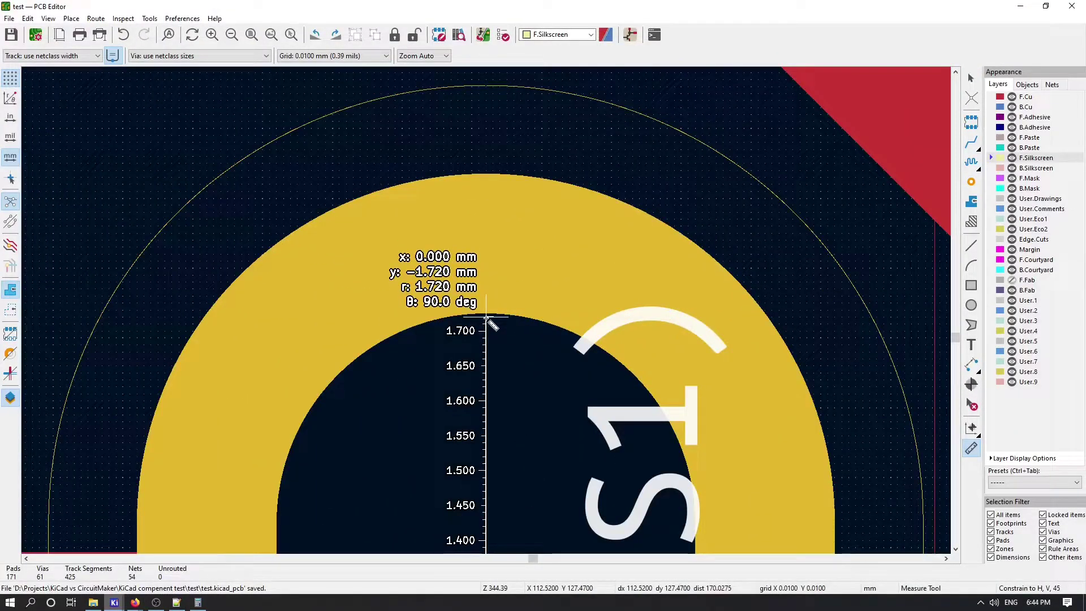
Set J2's Mid Y value to 2.725 in test-top-pos.csv.
key("alt+Tab")
left_click(282, 246)
double_click(283, 246)
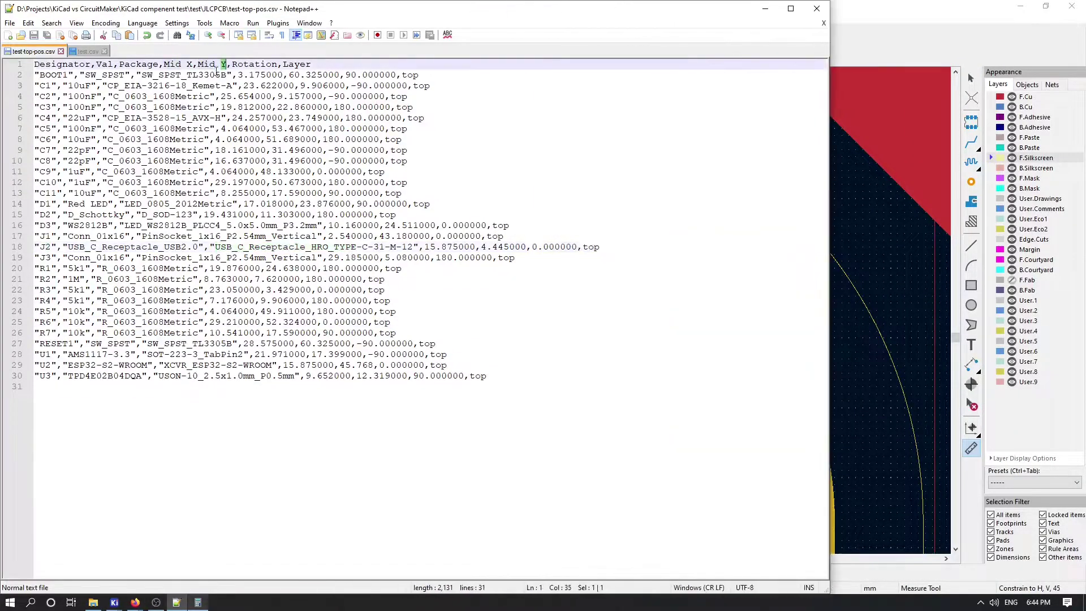
double_click(503, 246)
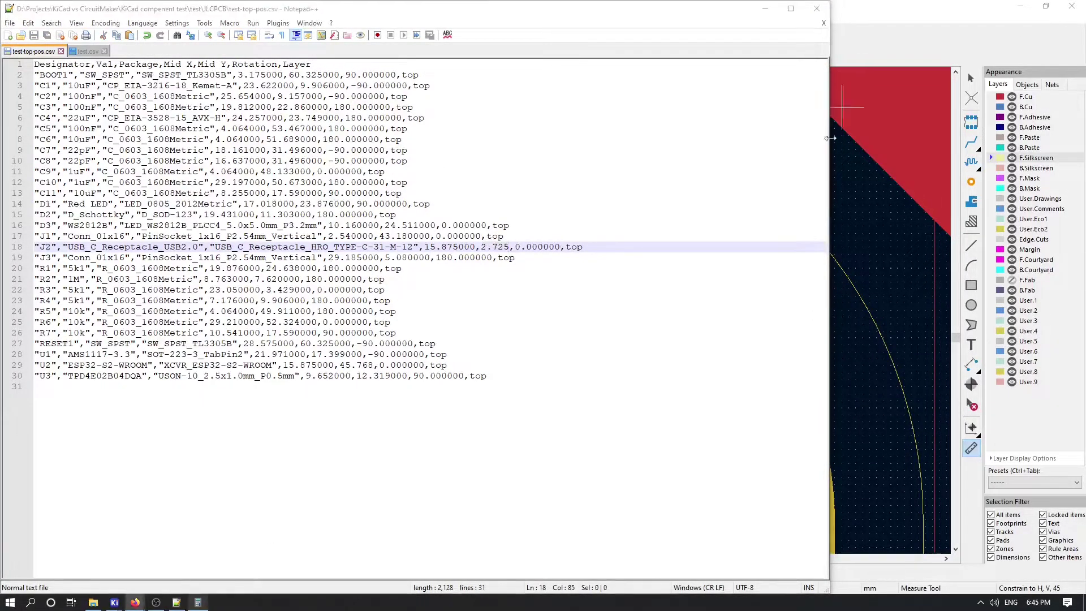
Upload the edited placement file to the JLCPCB order again and replace D3's matched part with WS2812B-V5/W.
mouse_move(135, 602)
left_click(150, 512)
left_click(148, 483)
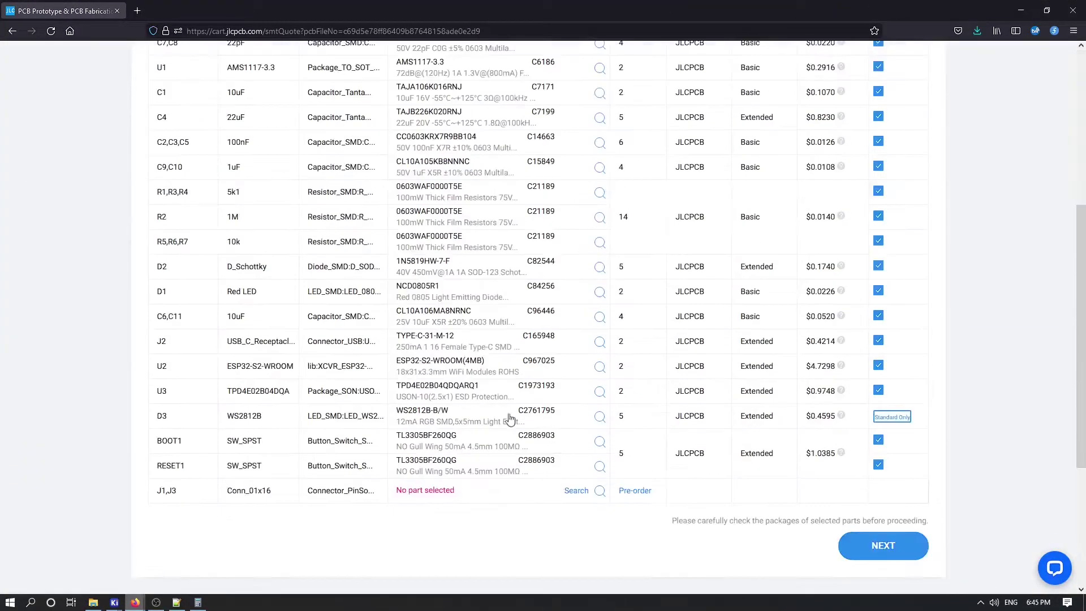
left_click(509, 419)
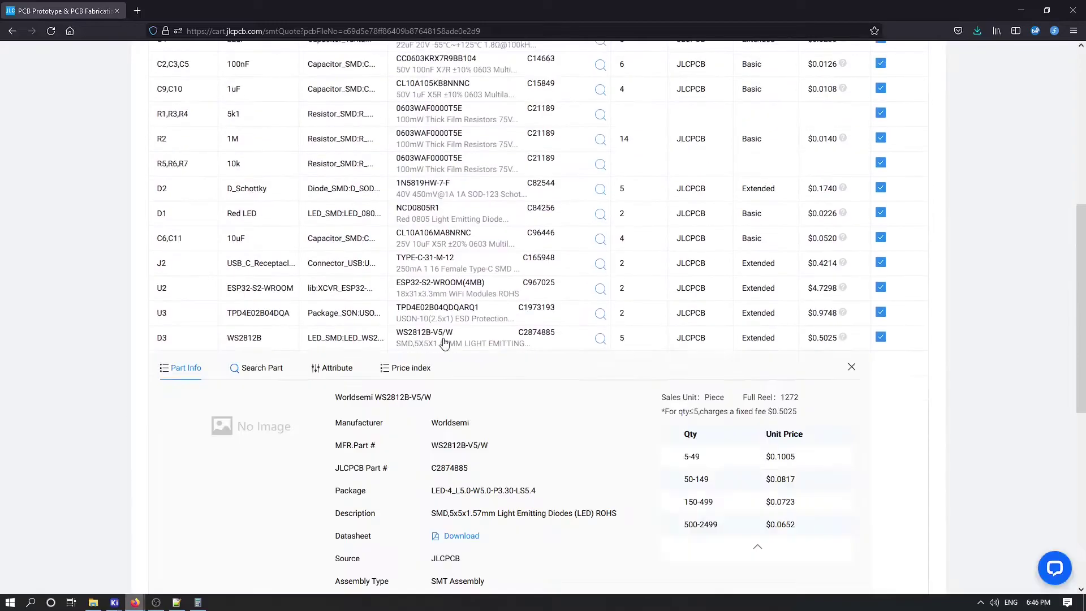
Replace D3's part number in the BOM file with C2874885 and continue to the quote preview.
double_click(449, 467)
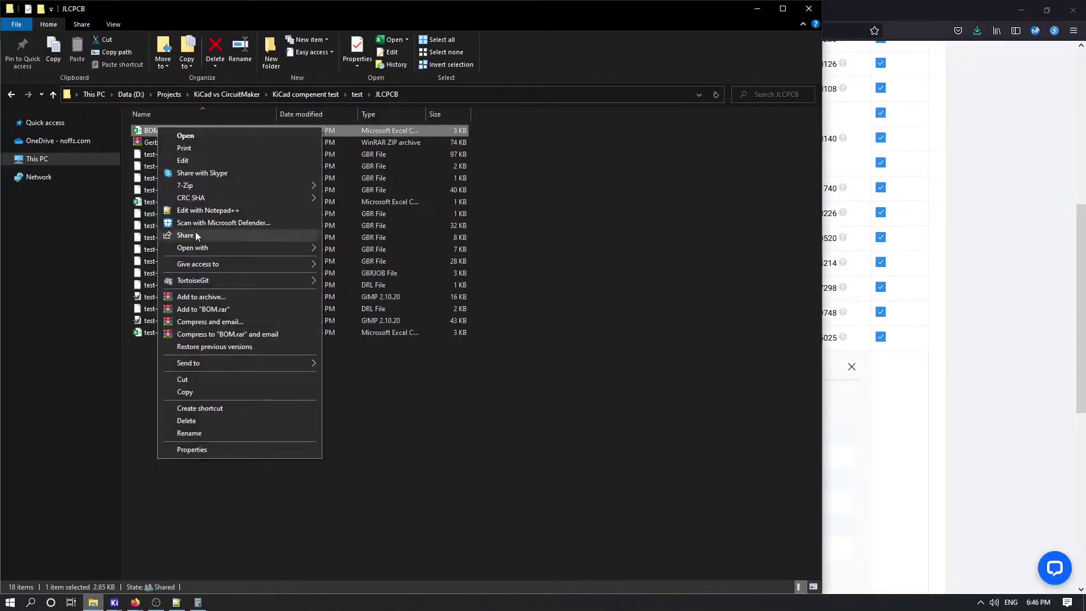
left_click(238, 236)
left_click(50, 301)
double_click(291, 344)
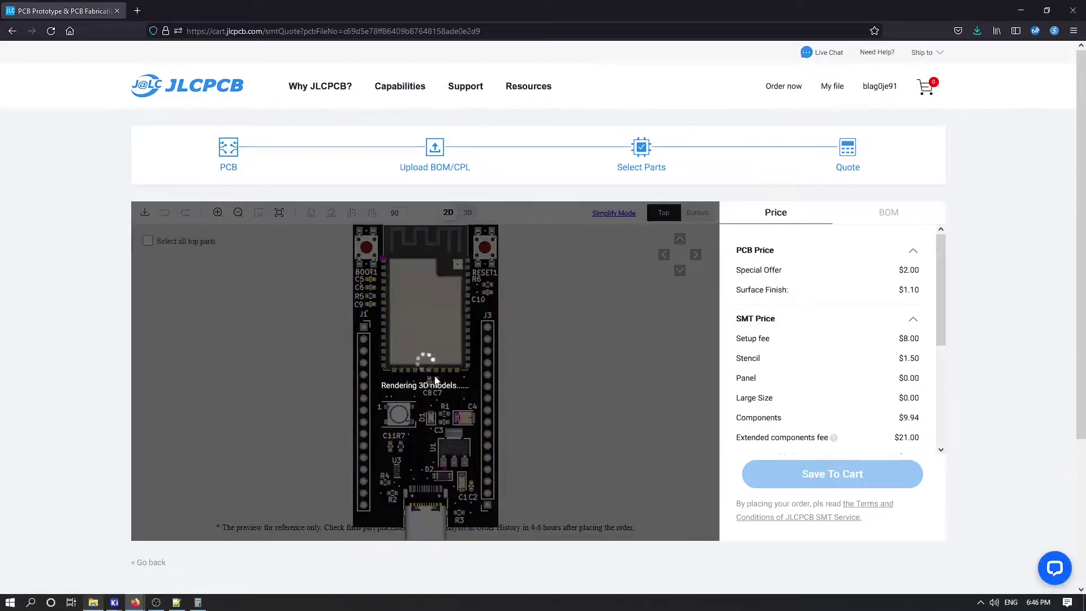
Compare the orientation of D1 and the neighbouring parts in the placement preview with their pads in the PCB Editor.
scroll(445, 408, "up", 5)
scroll(331, 297, "down", 3)
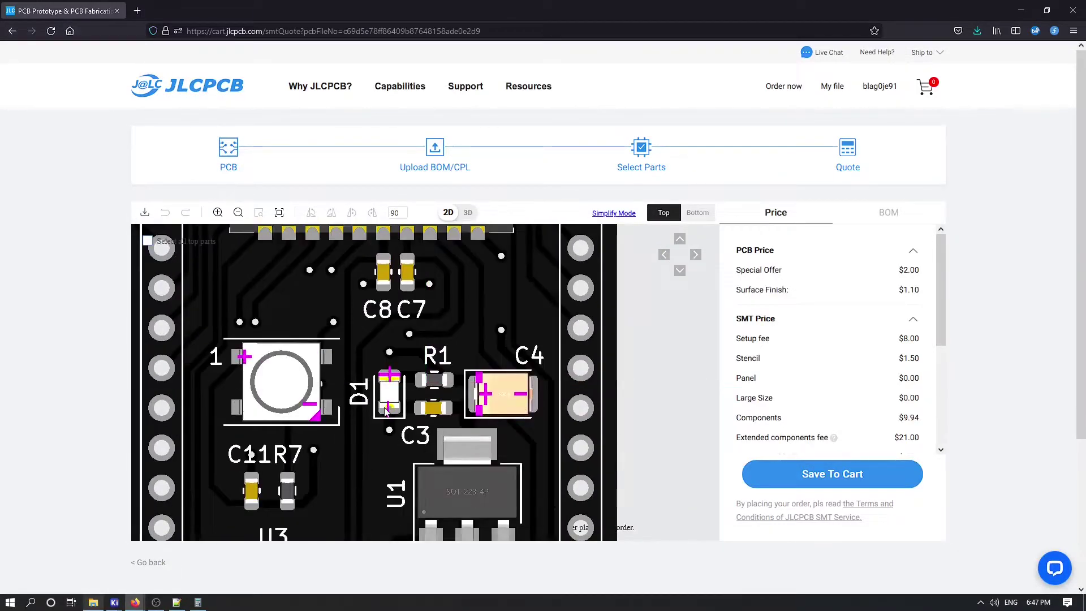
key("alt+Tab")
scroll(291, 468, "down", 6)
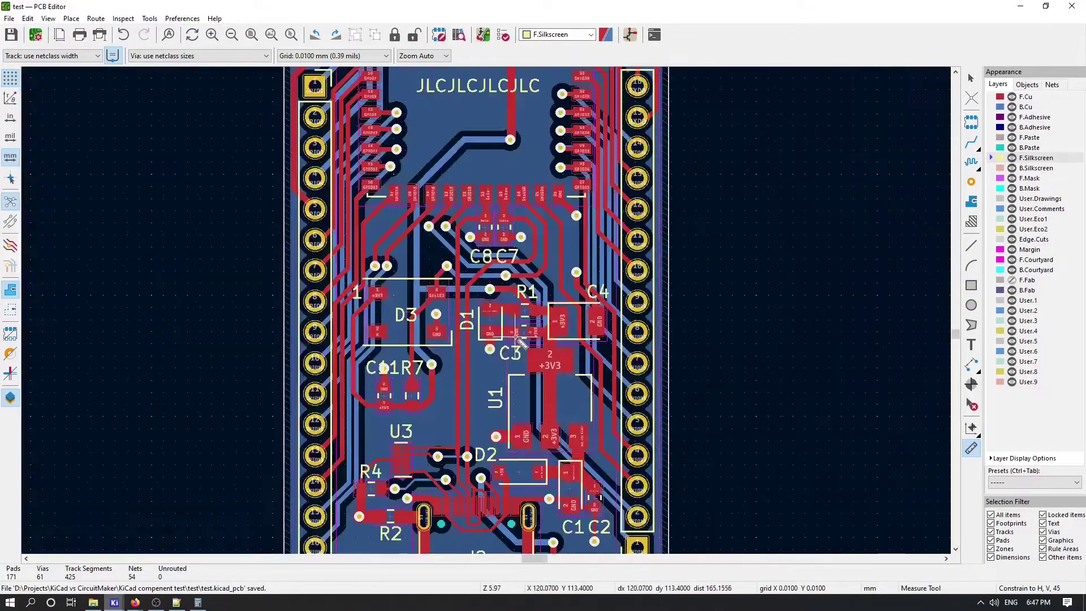
mouse_move(135, 602)
left_click(316, 546)
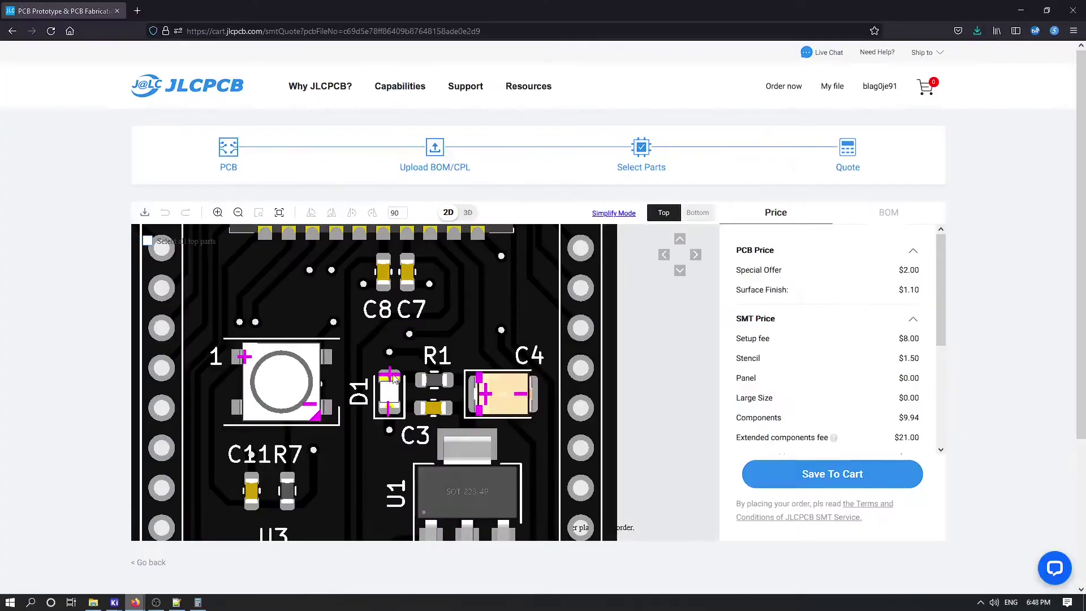
scroll(394, 379, "down", 3)
Compare D2's polarity in the placement preview with its pads and nets in the PCB Editor.
key("alt+Tab")
scroll(280, 220, "down", 4)
scroll(280, 221, "up", 5)
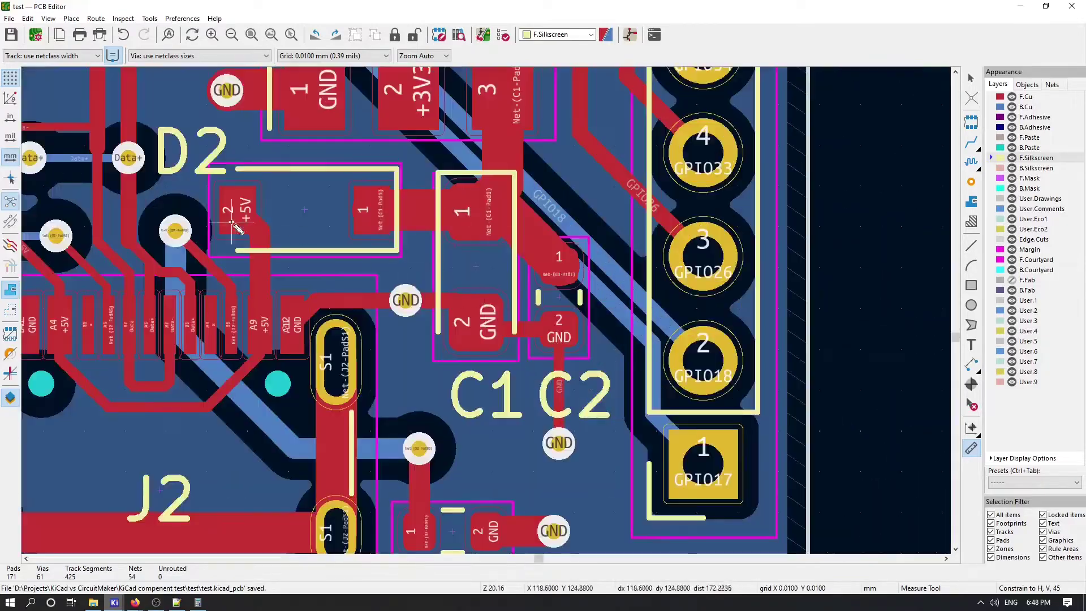
scroll(280, 220, "down", 3)
scroll(447, 254, "up", 3)
key("alt+Tab")
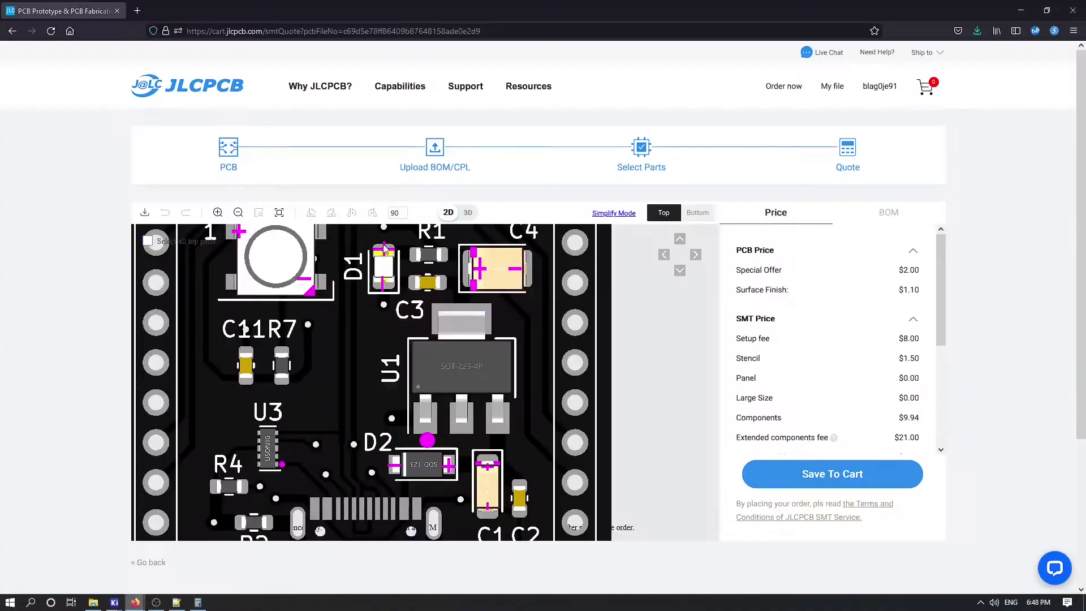
key("alt+Tab")
scroll(509, 317, "down", 3)
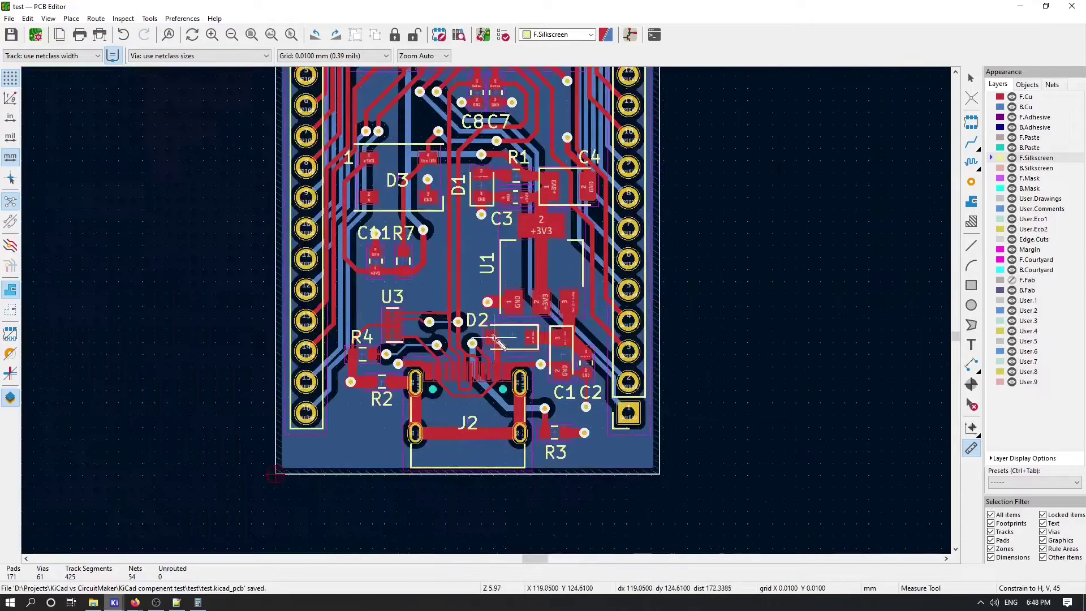
key("alt+Tab")
scroll(361, 382, "up", 2)
Close test.csv and set D2's rotation to 0 in test-top-pos.csv.
left_click(176, 602)
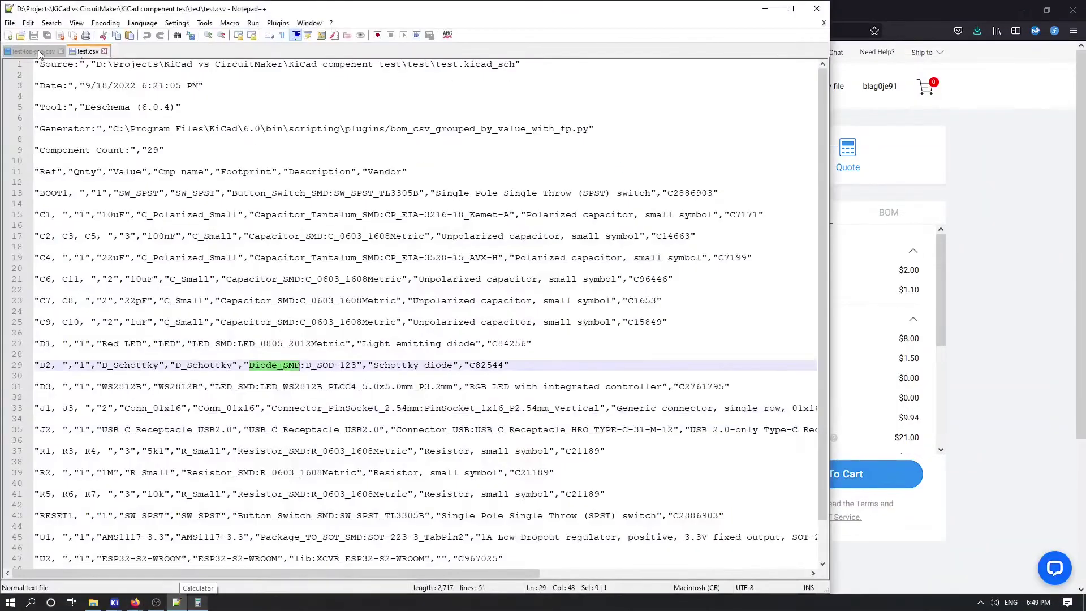
key("ctrl+w")
left_click_drag(317, 215, 373, 215)
type("0")
Set J2's Mid Y value to 6.165 in test-top-pos.csv.
double_click(334, 343)
double_click(57, 343)
left_click_drag(481, 247, 509, 246)
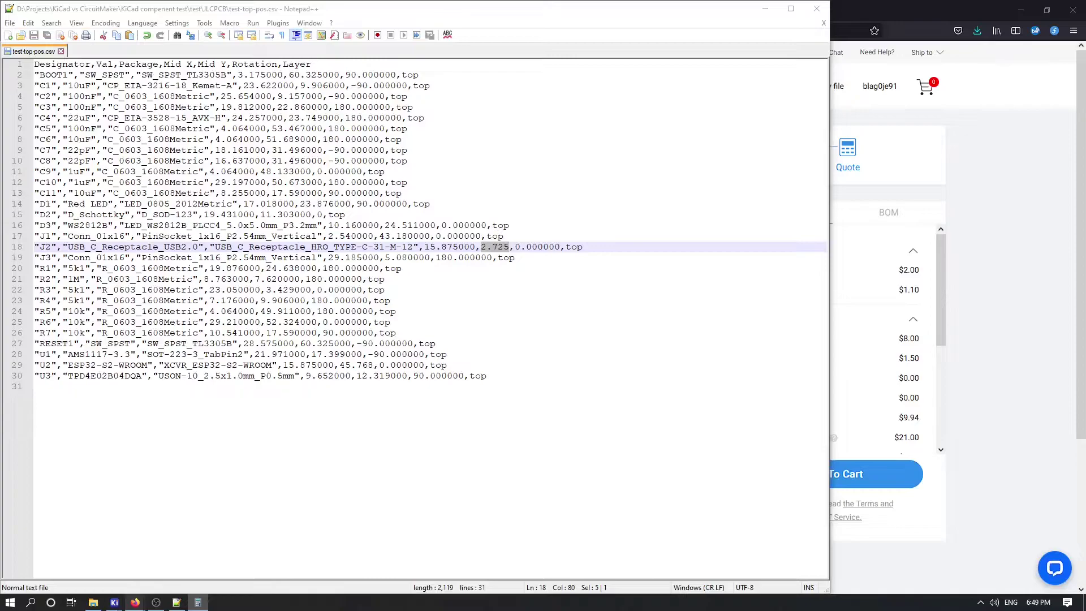
key("alt+Tab")
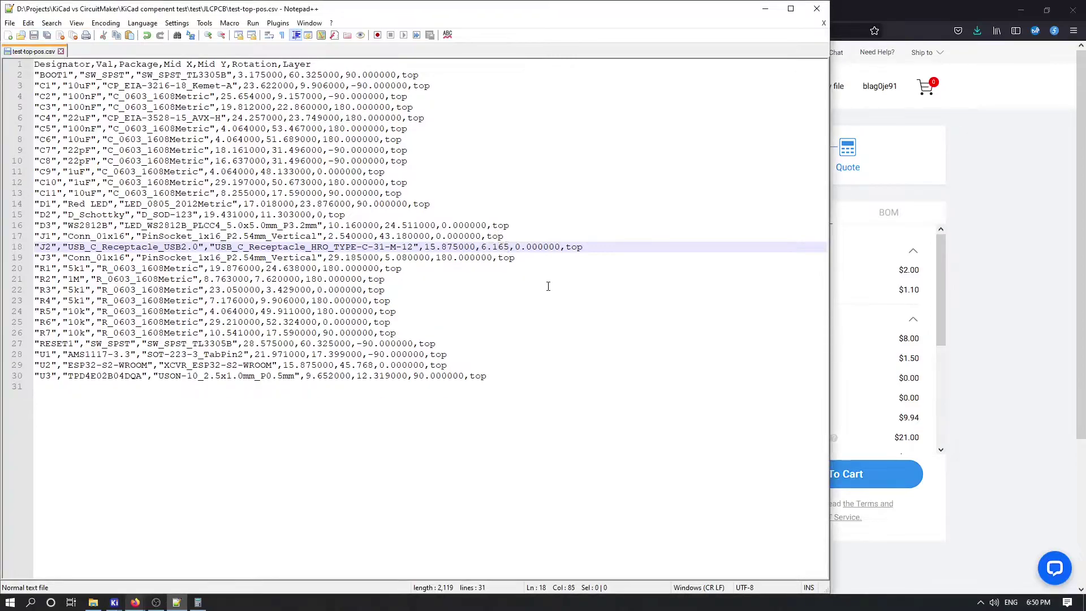
Compare D3's orientation in the placement preview with its numbered pads in the PCB Editor.
scroll(274, 432, "up", 5)
scroll(294, 337, "down", 2)
key("alt+Tab")
scroll(315, 244, "up", 3)
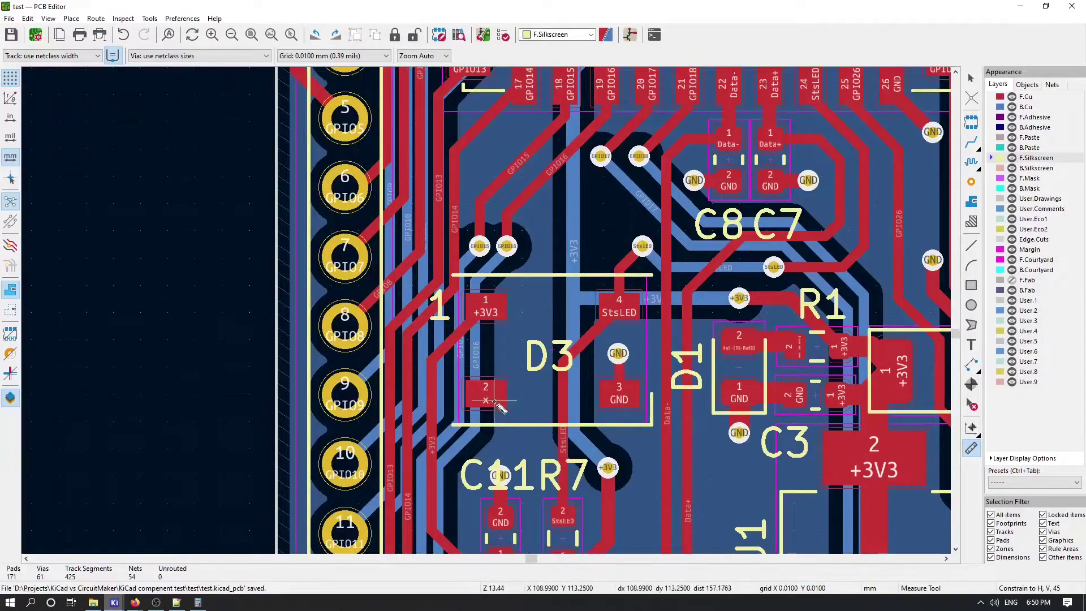
scroll(473, 344, "down", 3)
key("alt+Tab")
Check the ESP32 module's corner pads, set U2's Mid Y to 45.8 in test-top-pos.csv, and reload the quote preview.
scroll(303, 441, "up", 5)
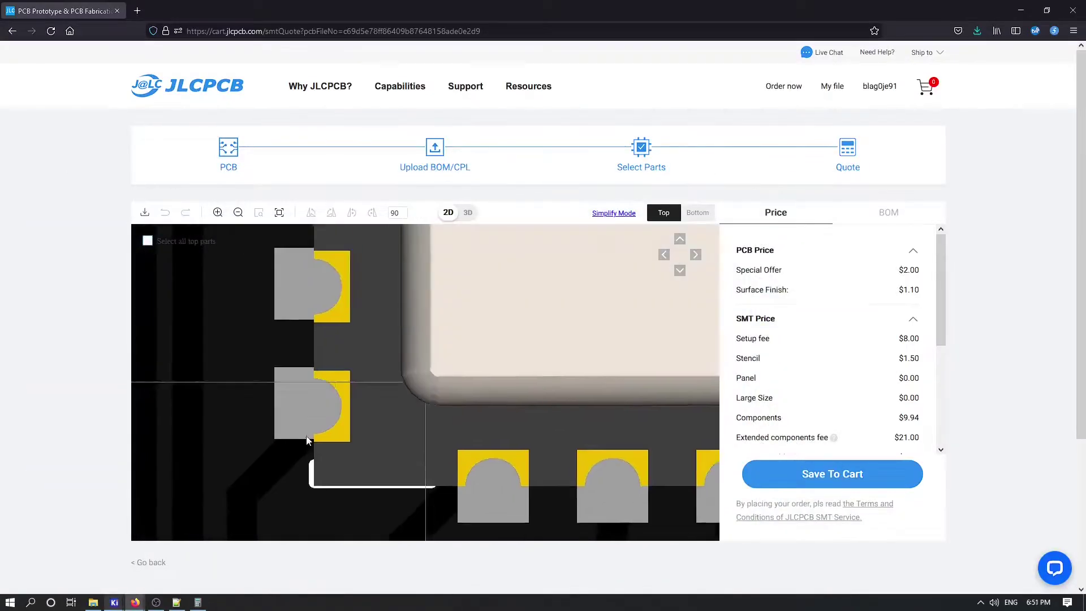
scroll(483, 437, "down", 3)
left_click_drag(484, 442, 407, 396)
scroll(408, 363, "up", 3)
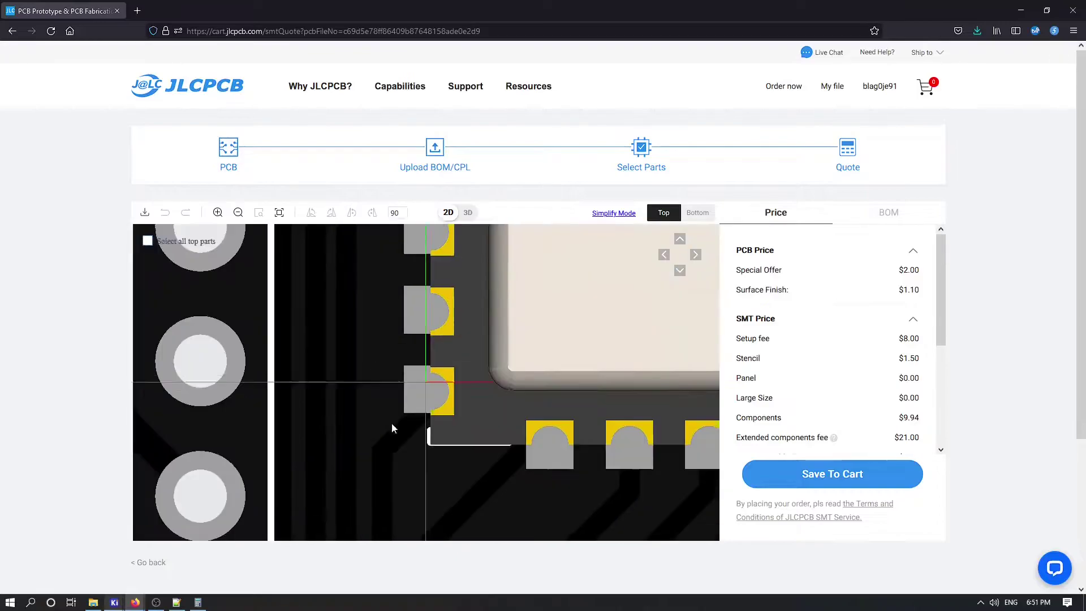
key("alt+Tab")
double_click(82, 364)
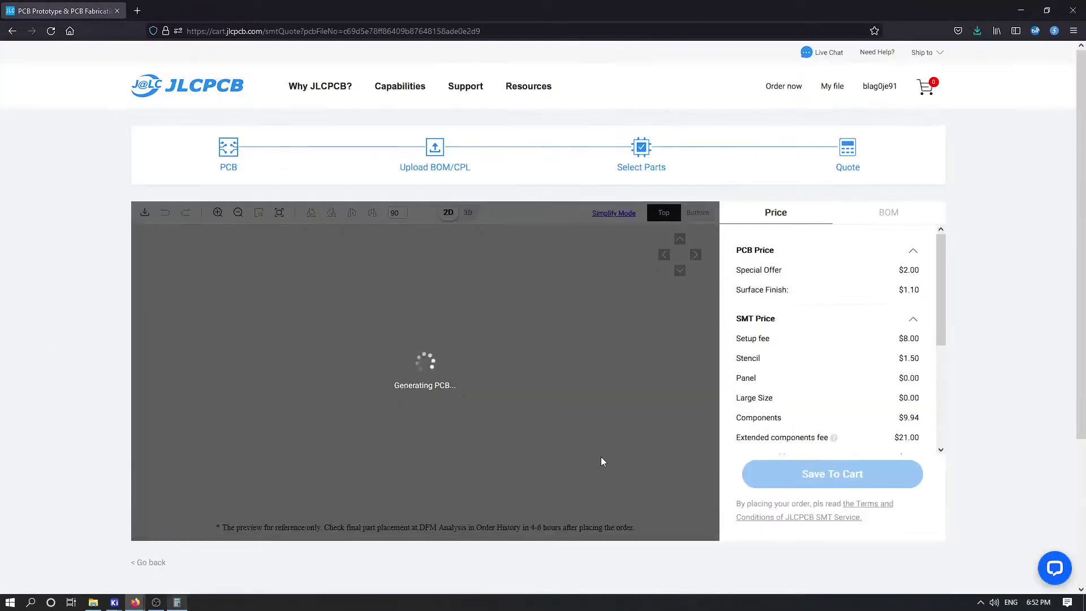
Examine the ESP32 module's pad alignment and the USB connector's fit in its mounting slots in the 2D and 3D previews.
scroll(442, 411, "up", 5)
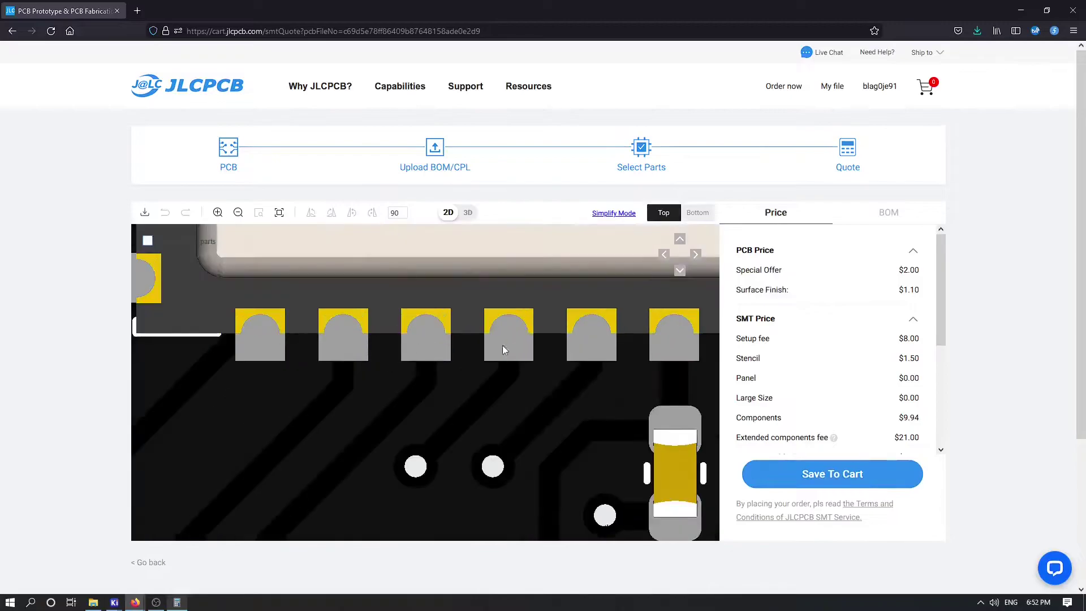
scroll(549, 515, "up", 3)
left_click_drag(551, 516, 452, 407)
left_click(448, 212)
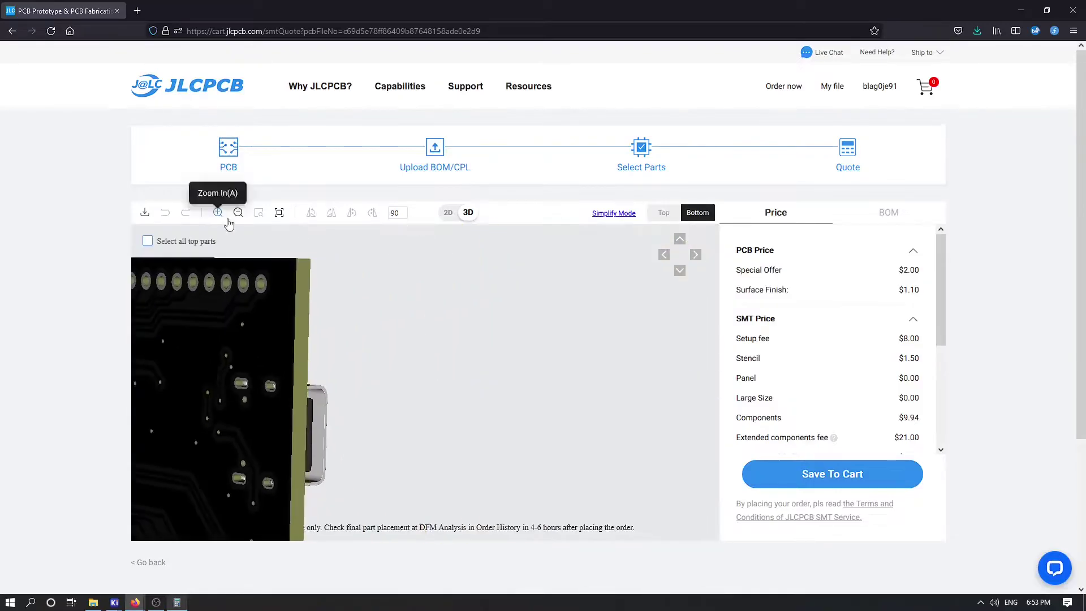
left_click(311, 214)
scroll(528, 365, "up", 8)
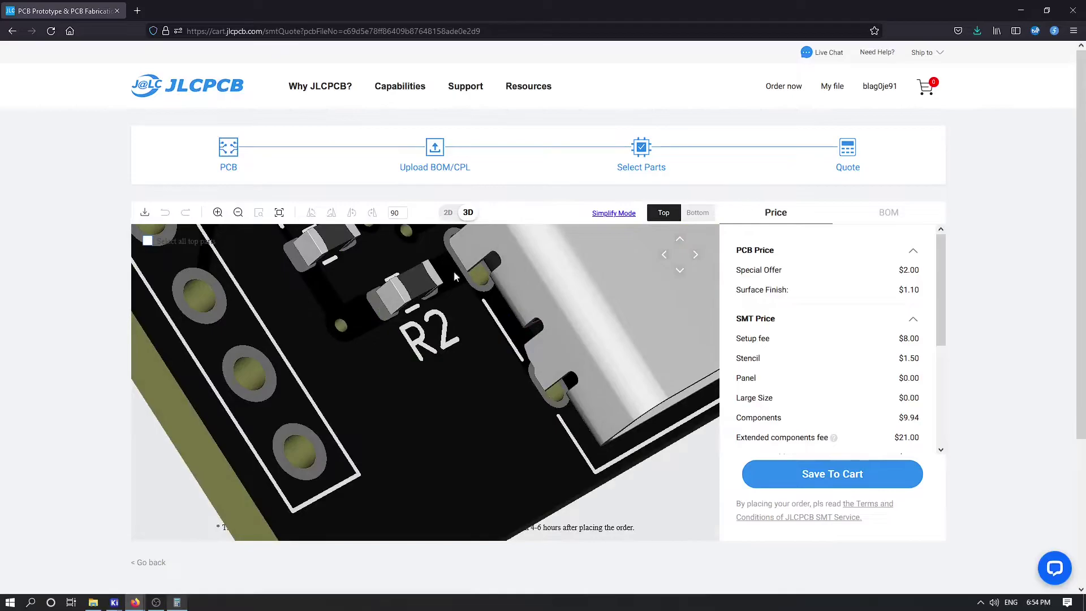
Inspect J2's mounting slot in the PCB Editor, reopen test-top-pos.csv, and set J2's Mid Y value to 6.
key("alt+Tab")
scroll(482, 364, "up", 10)
mouse_move(97, 606)
left_click(92, 551)
left_click(847, 398)
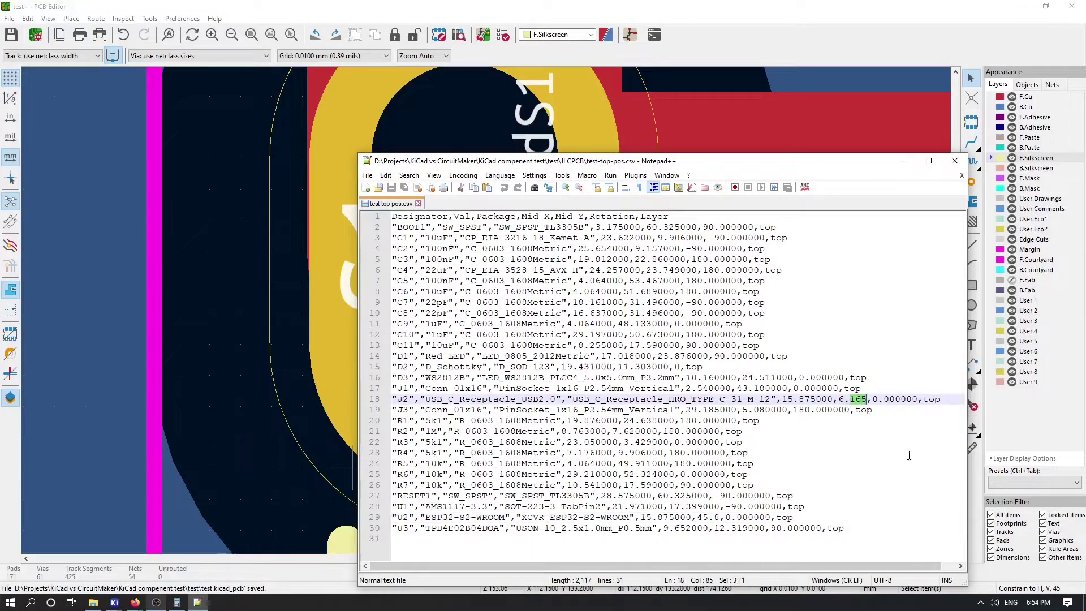
left_click_drag(622, 161, 437, 125)
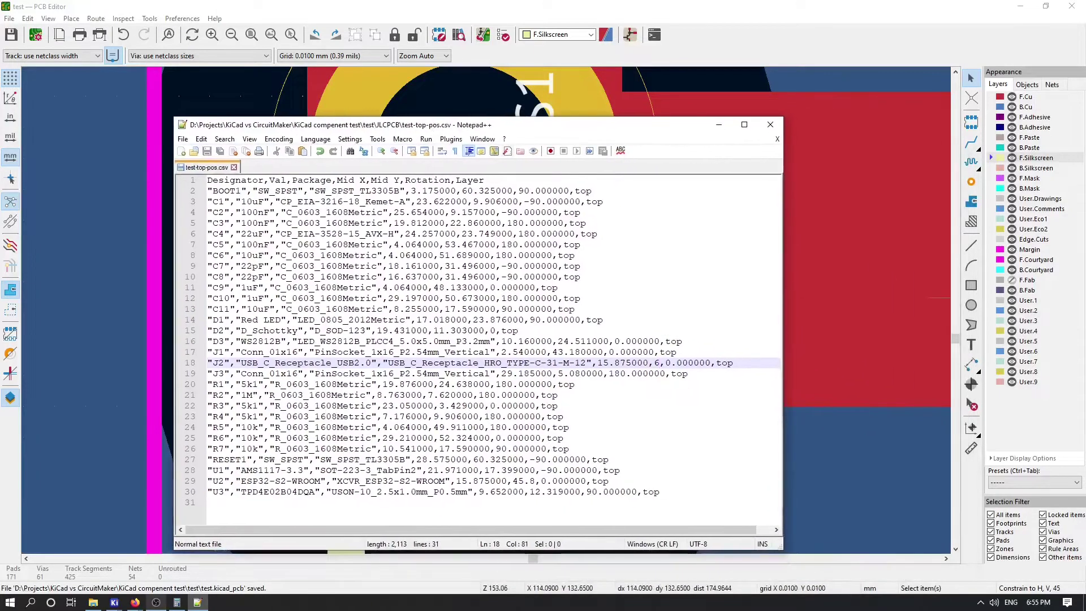
Switch to the JLCPCB order and go back from the quote preview through the parts list to the PCB options page.
mouse_move(135, 602)
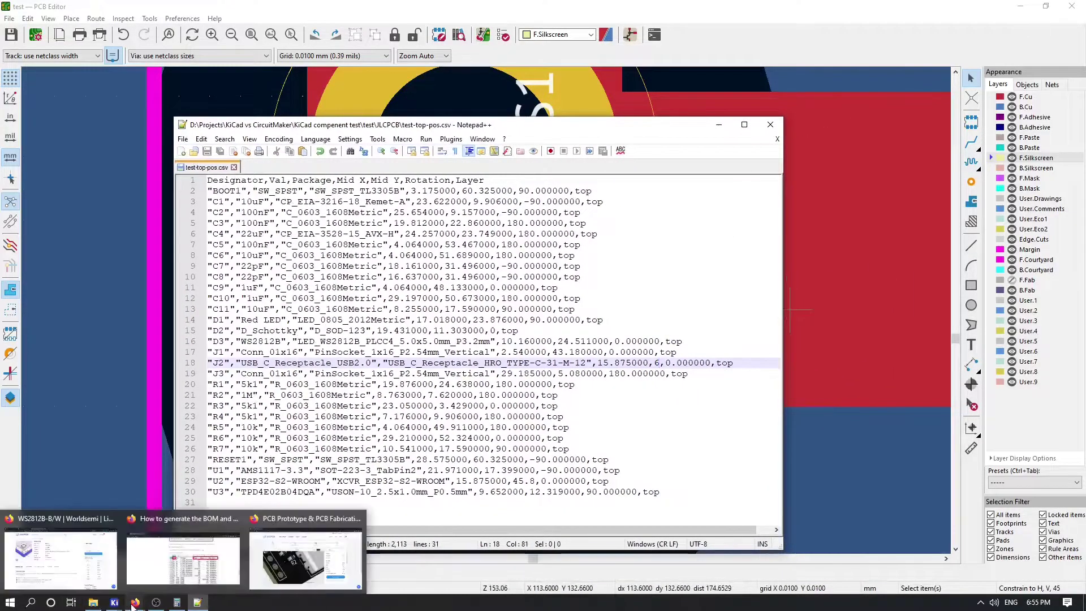
left_click(373, 542)
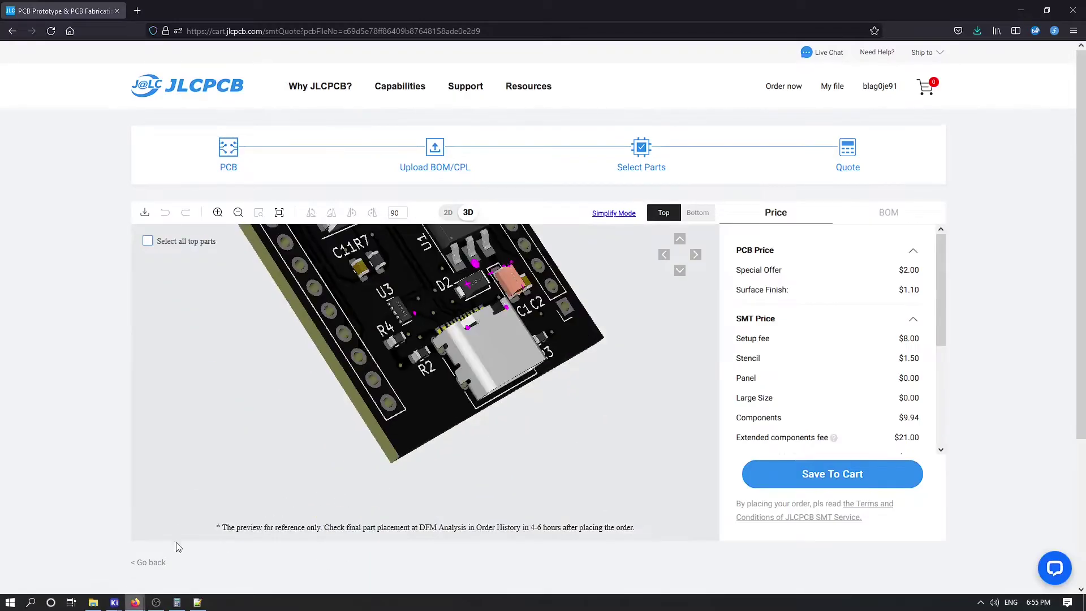
left_click(150, 563)
scroll(188, 520, "down", 7)
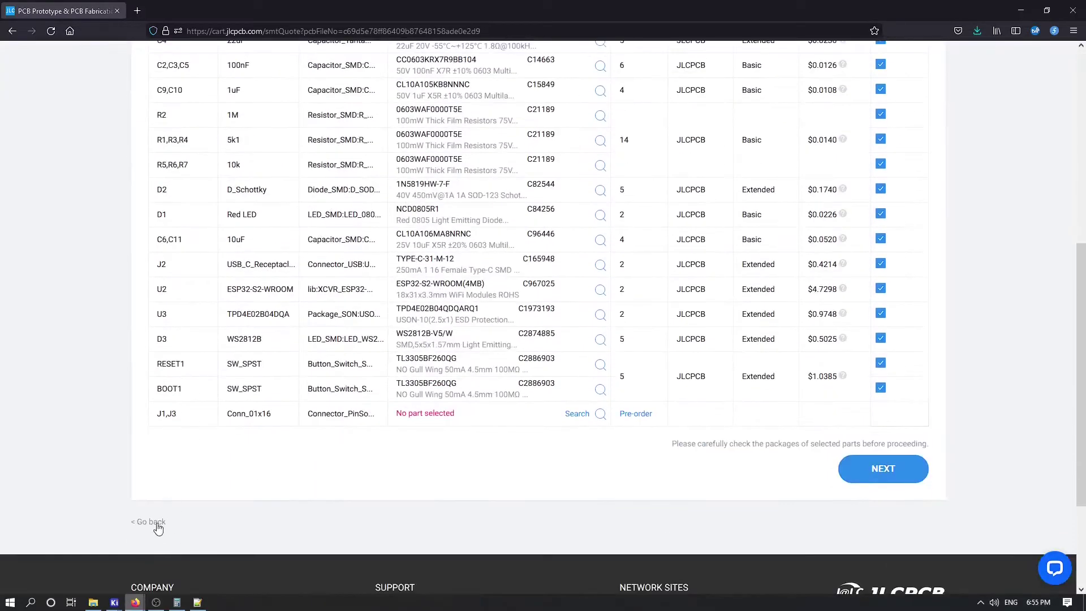
left_click(153, 525)
left_click(149, 495)
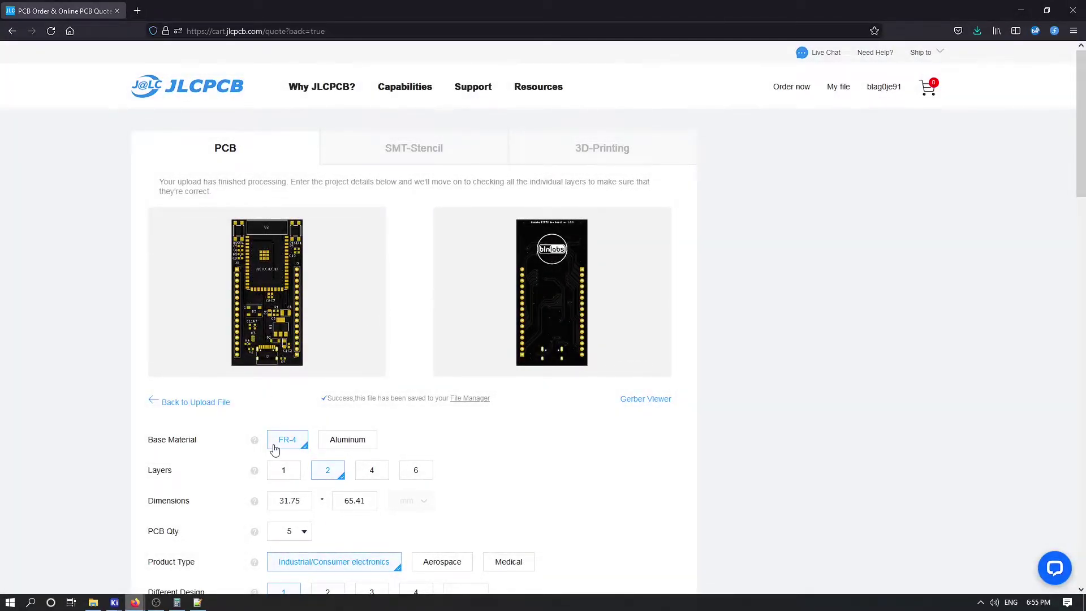
Try White as the PCB color and set it back to Black.
scroll(396, 339, "down", 2)
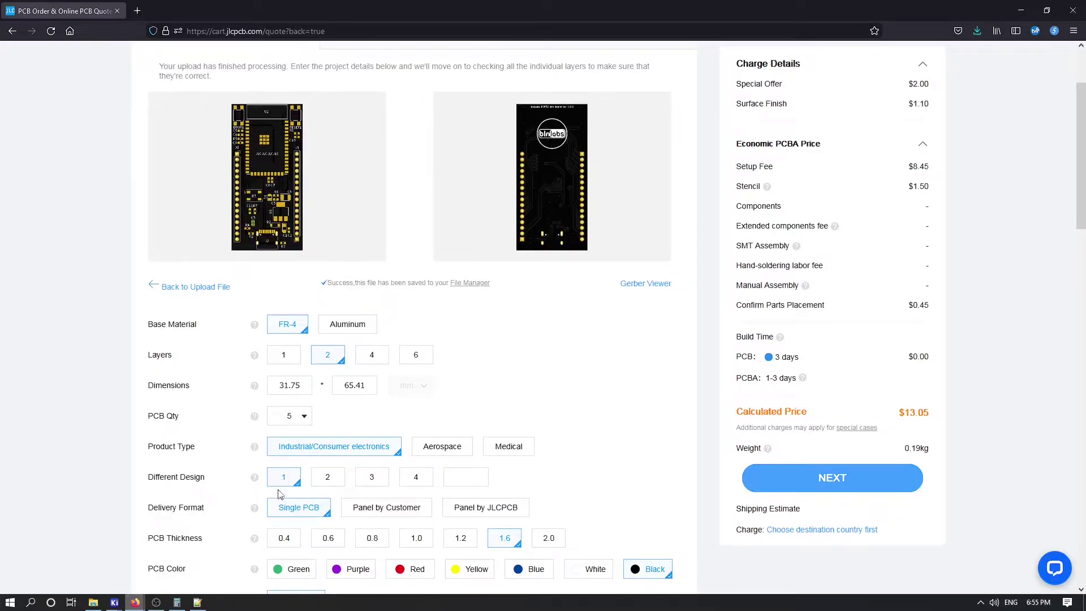
scroll(316, 498, "down", 2)
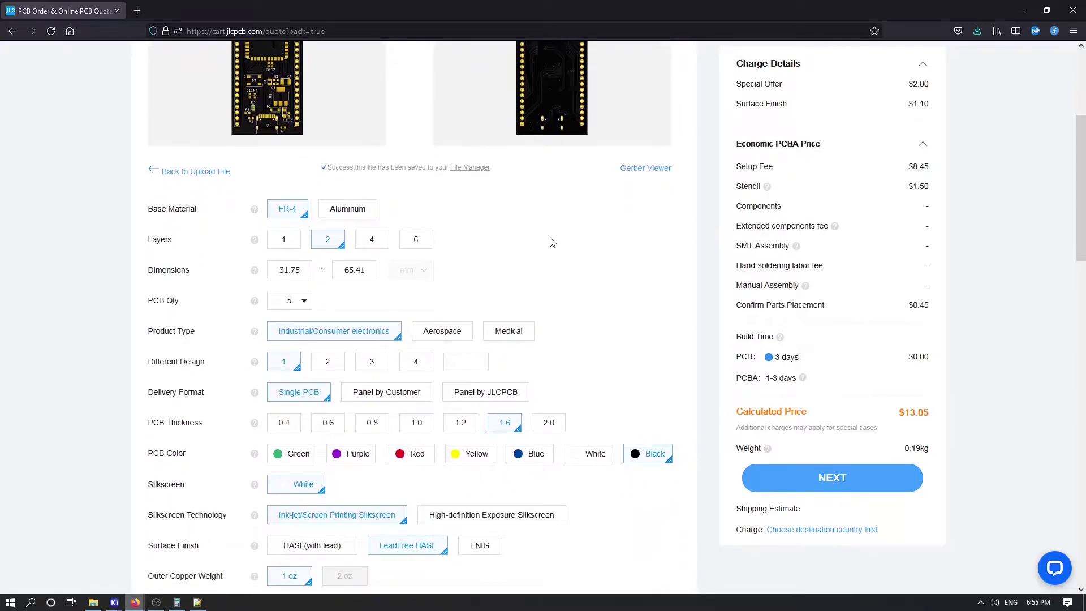
left_click(595, 457)
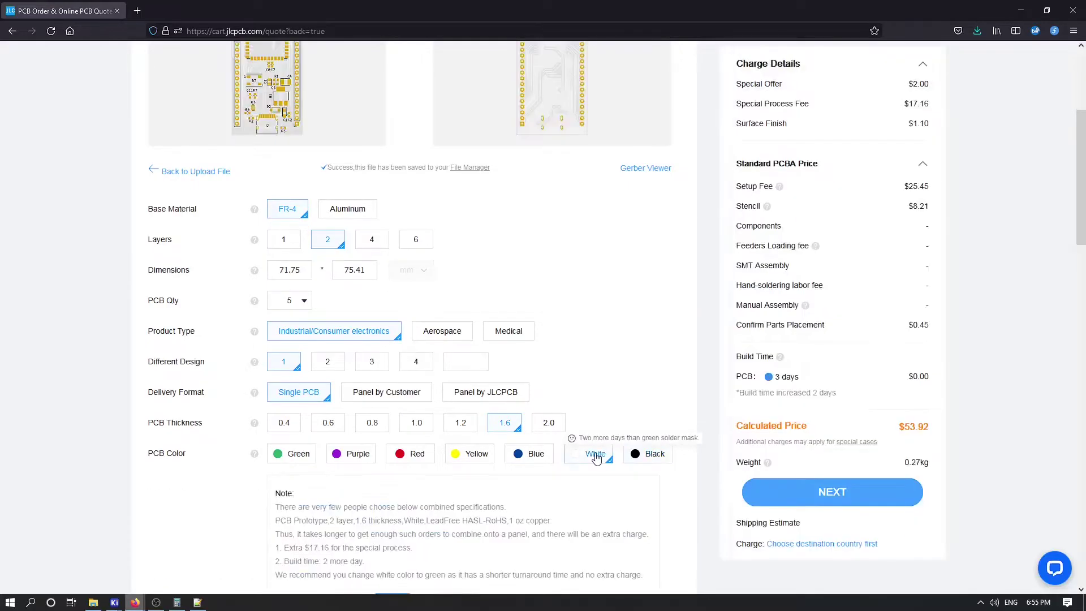
left_click(650, 458)
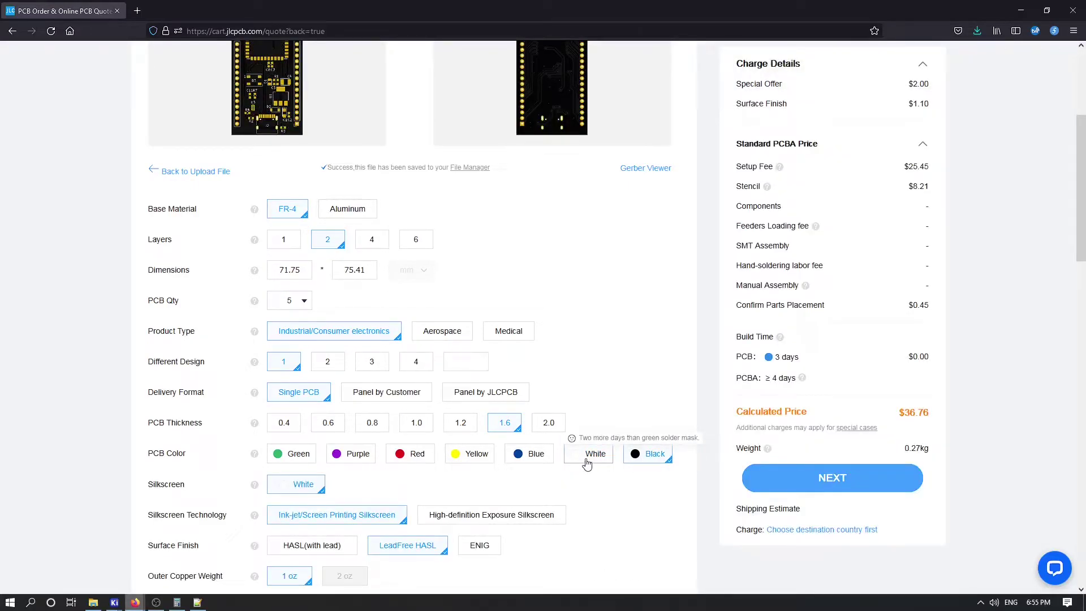
Review the board options, set the PCB color to Green, and try the leaded HASL finish before reselecting LeadFree HASL.
scroll(356, 461, "down", 1)
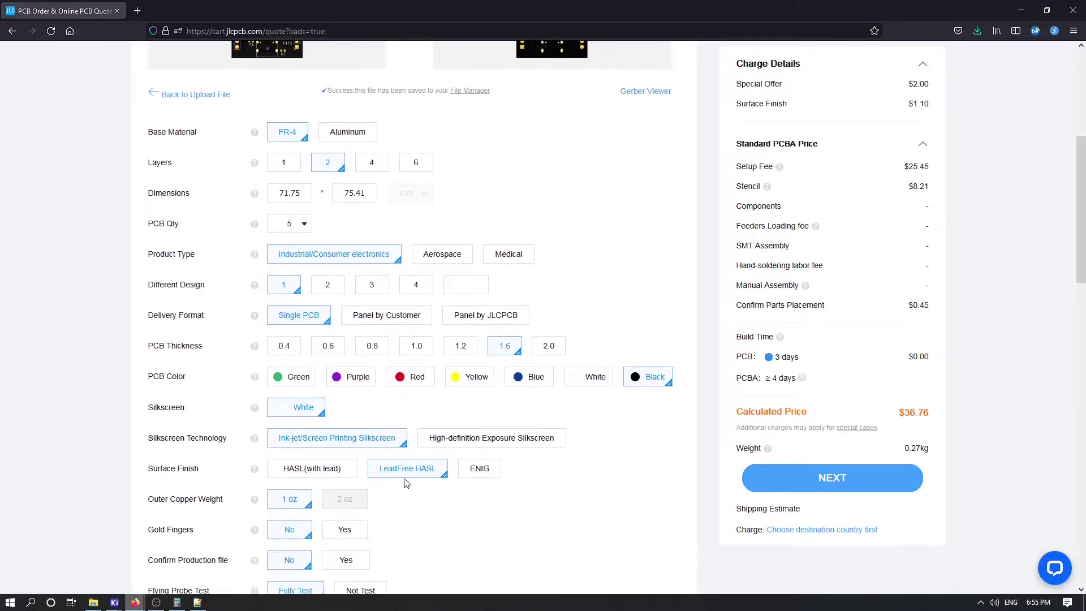
scroll(418, 453, "down", 6)
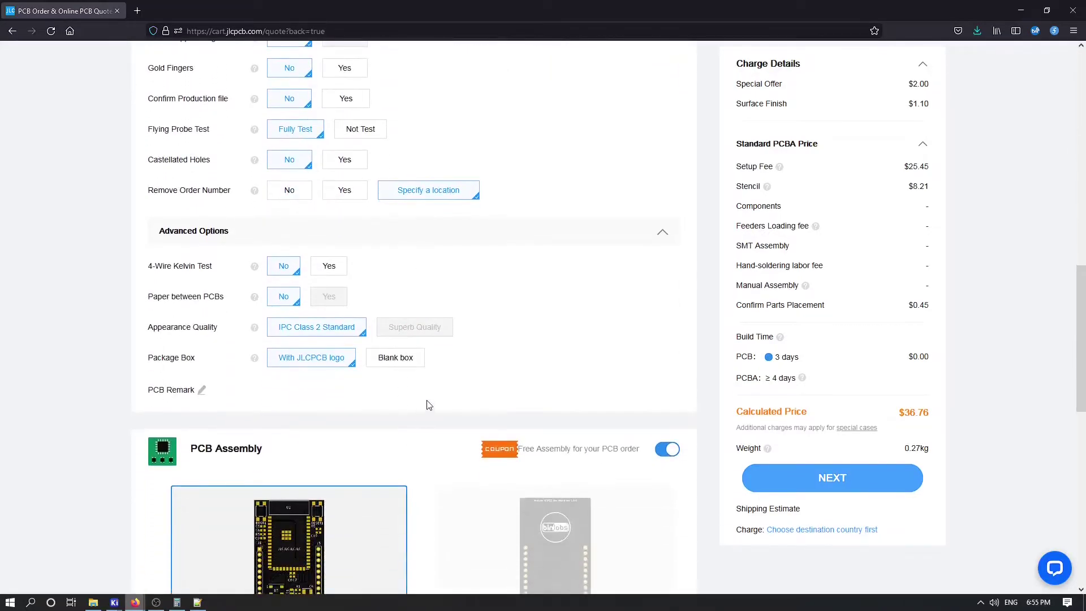
scroll(478, 372, "up", 2)
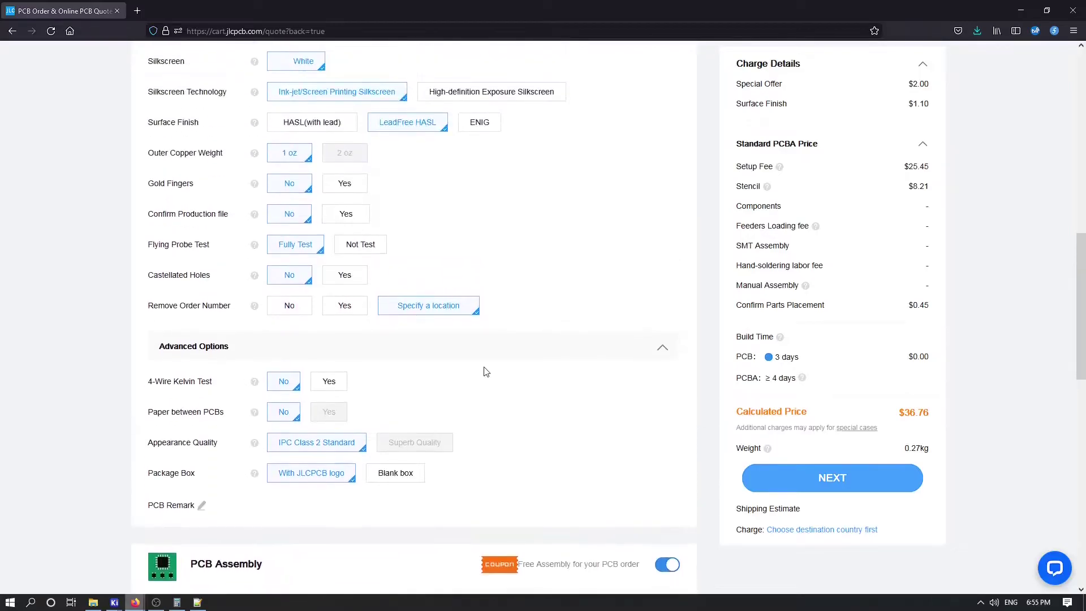
scroll(481, 396, "up", 2)
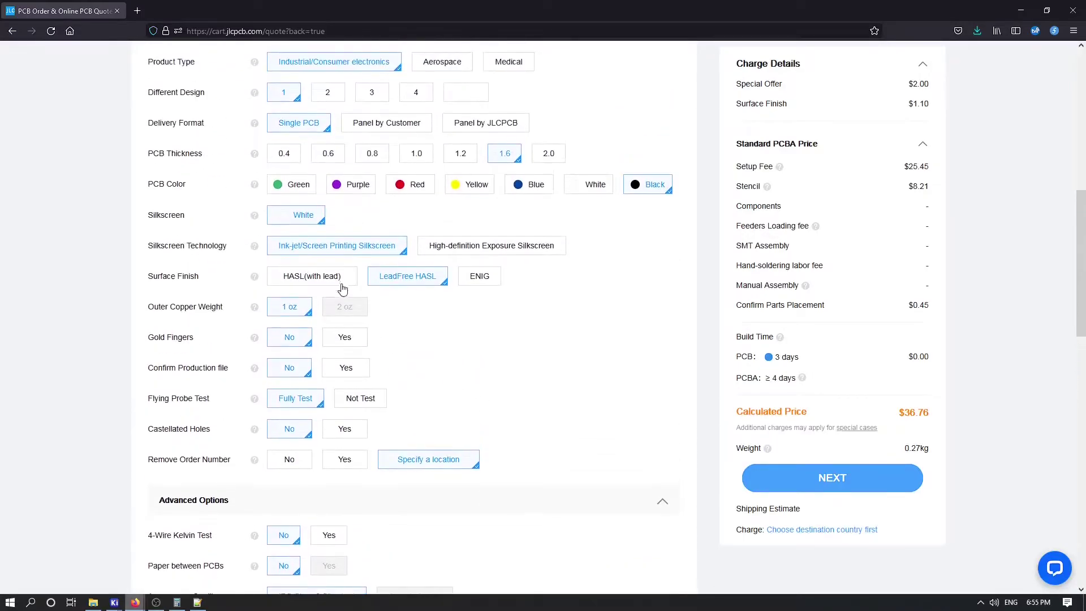
left_click(280, 183)
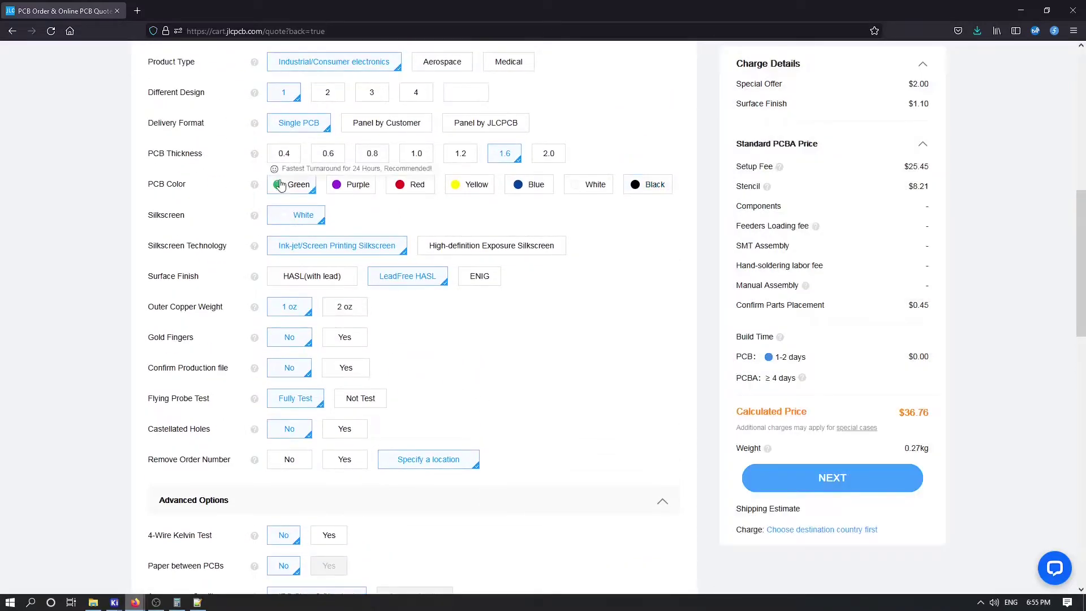
left_click(321, 281)
left_click(398, 284)
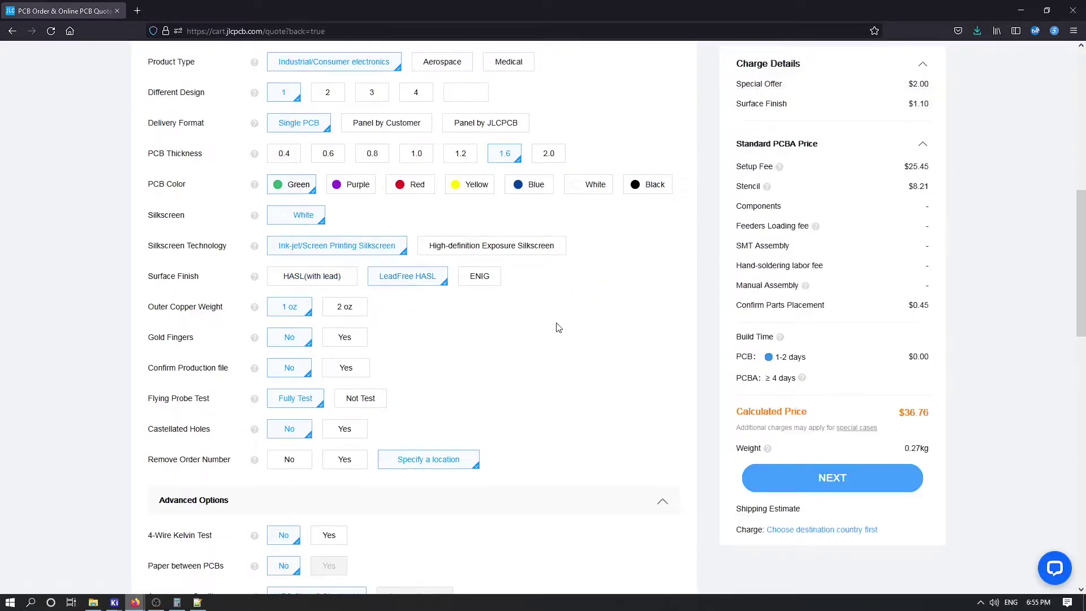
Set the PCBA type to Economic and the PCB color to Black.
scroll(554, 332, "down", 7)
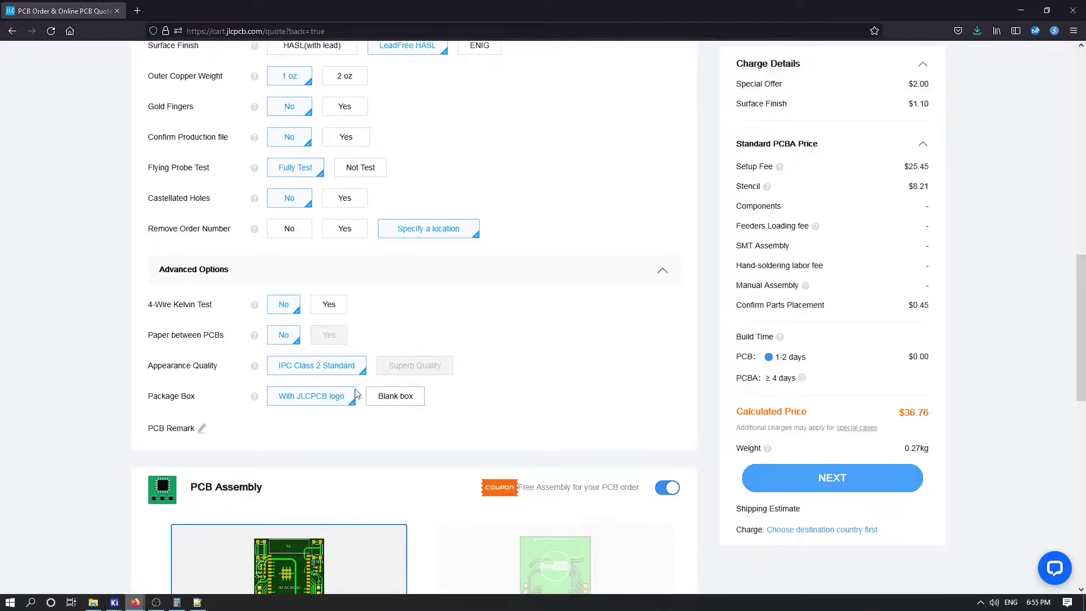
scroll(350, 395, "down", 3)
left_click(302, 436)
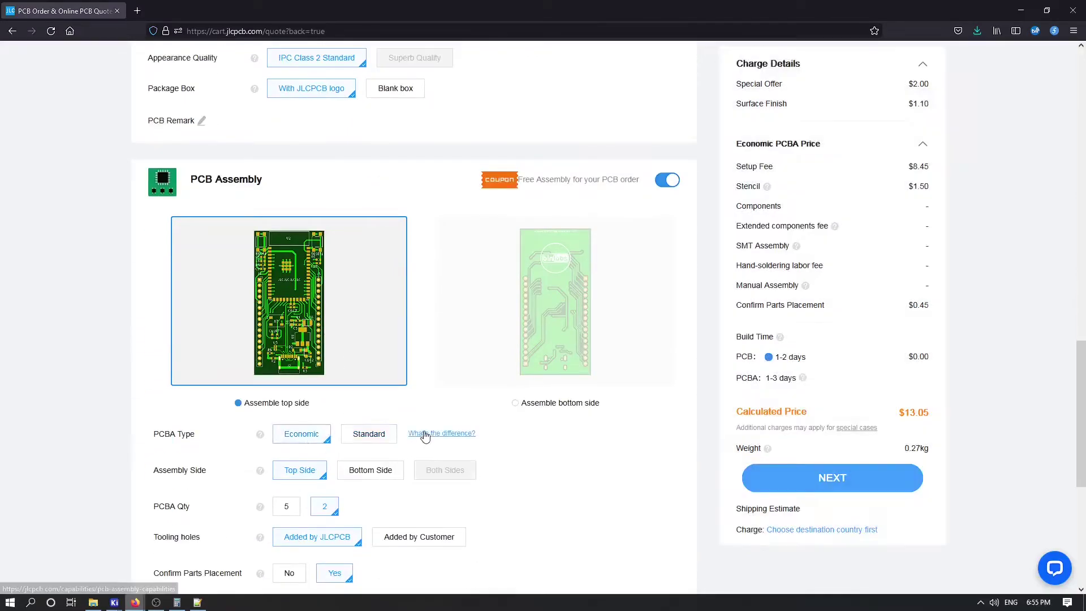
scroll(423, 399, "up", 10)
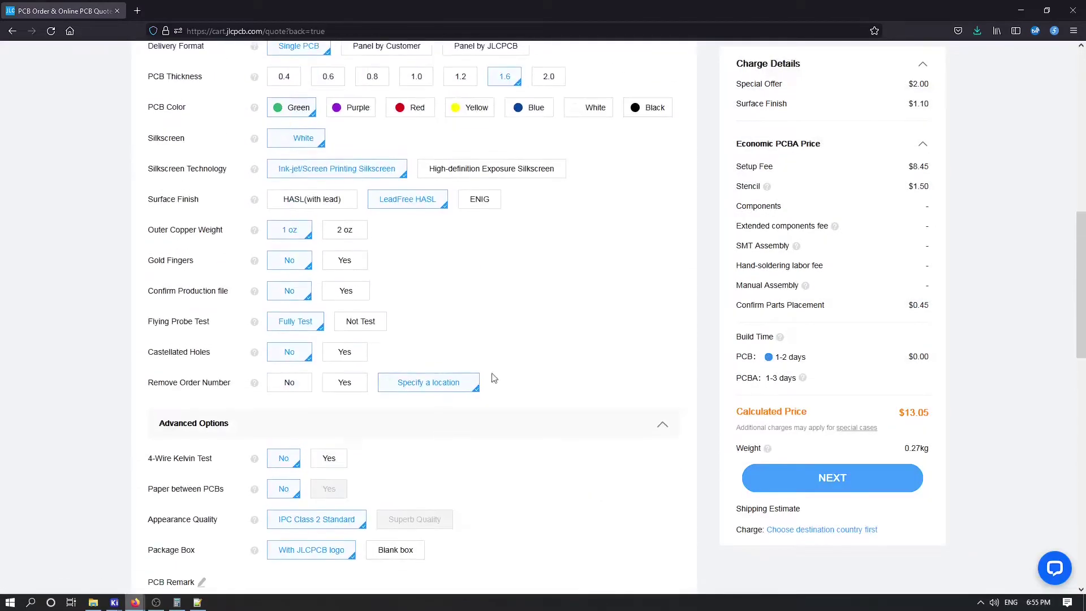
left_click(652, 228)
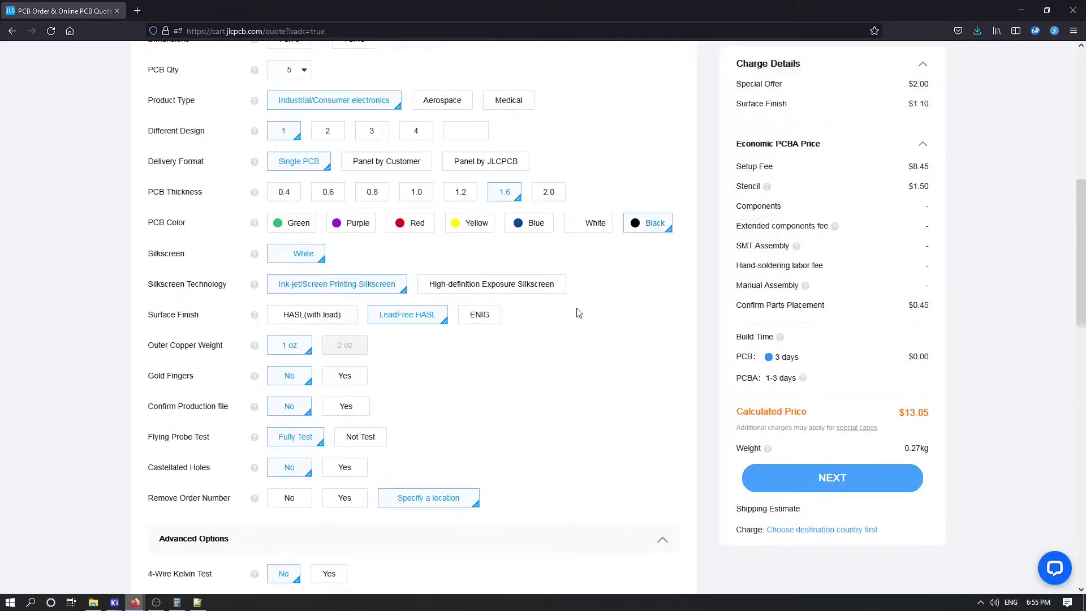
Review the PCB and top-side assembly options and confirm them to reach the BOM and CPL upload.
scroll(484, 273, "up", 7)
scroll(571, 424, "down", 4)
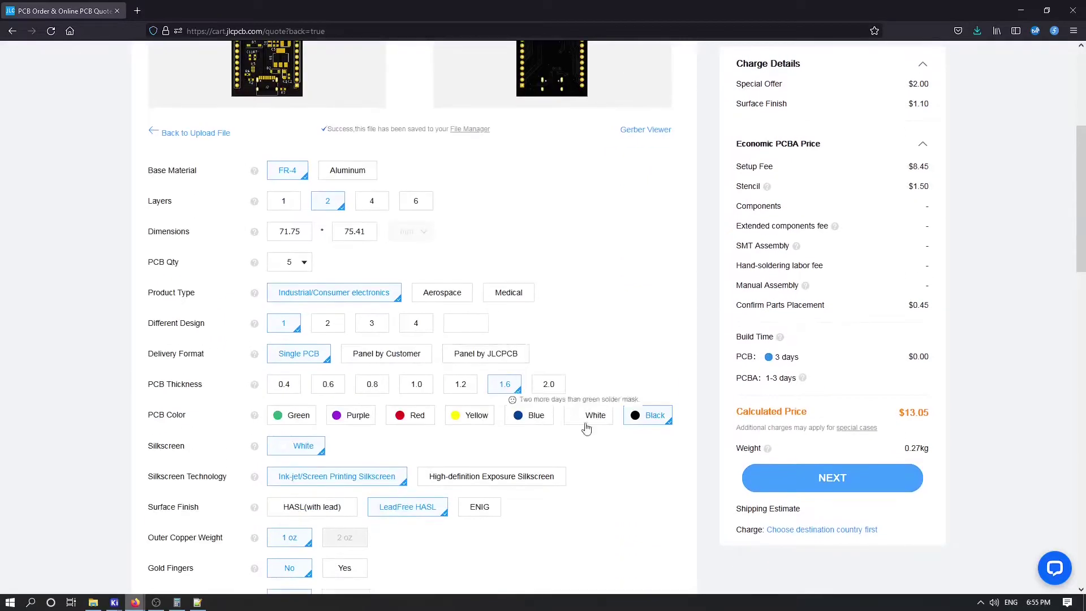
scroll(548, 428, "down", 1)
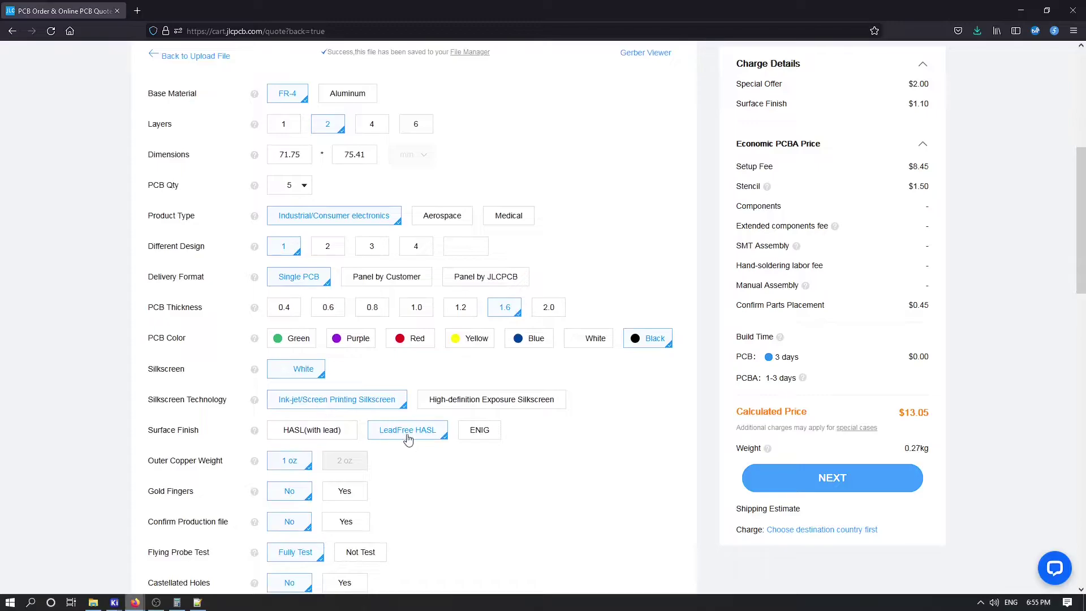
scroll(310, 485, "down", 4)
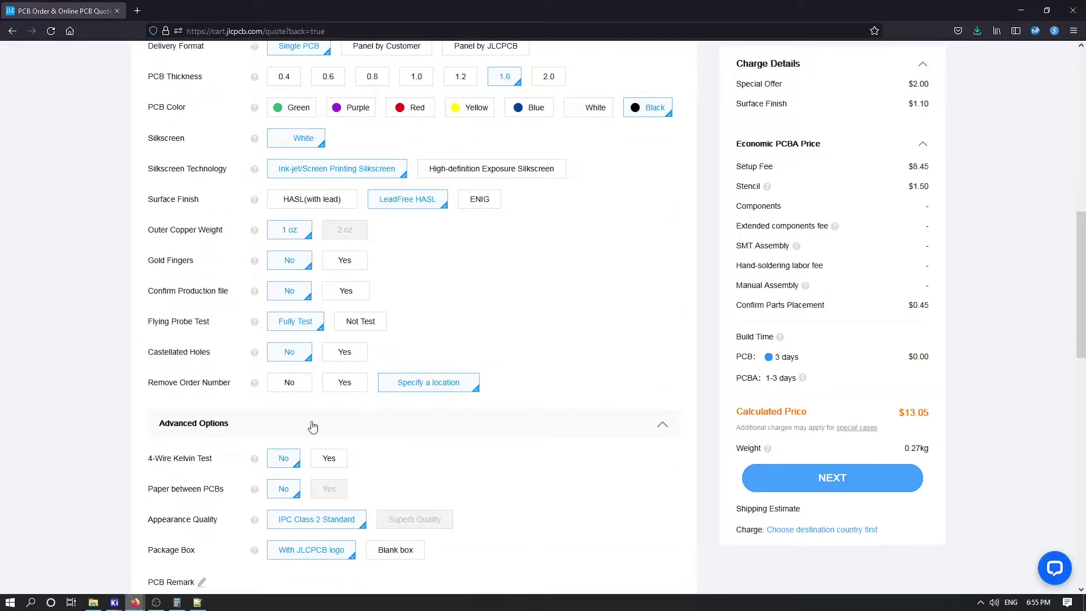
scroll(207, 393, "down", 1)
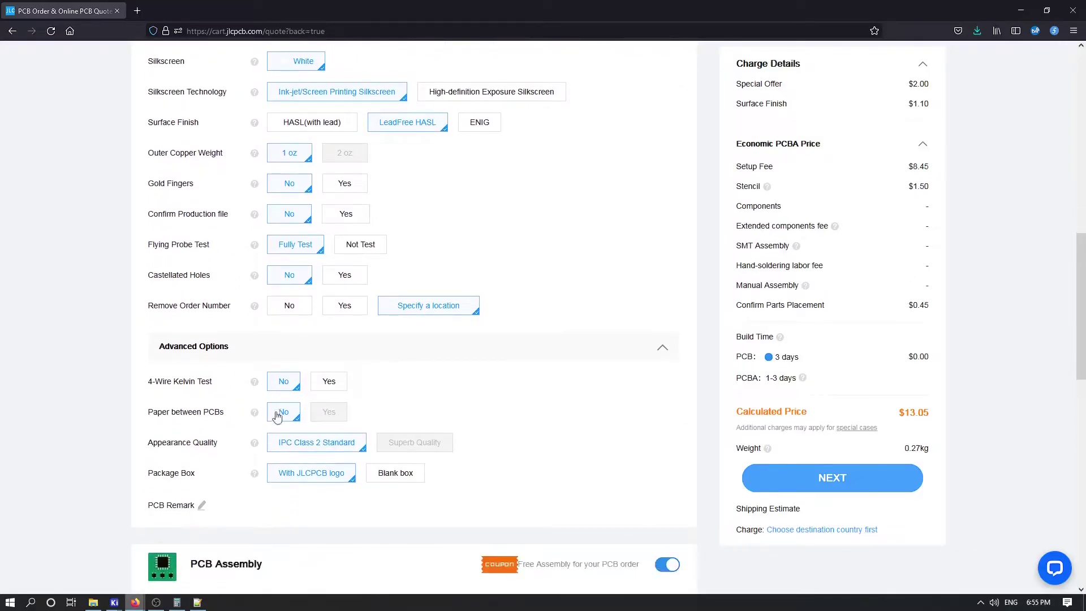
scroll(290, 444, "down", 8)
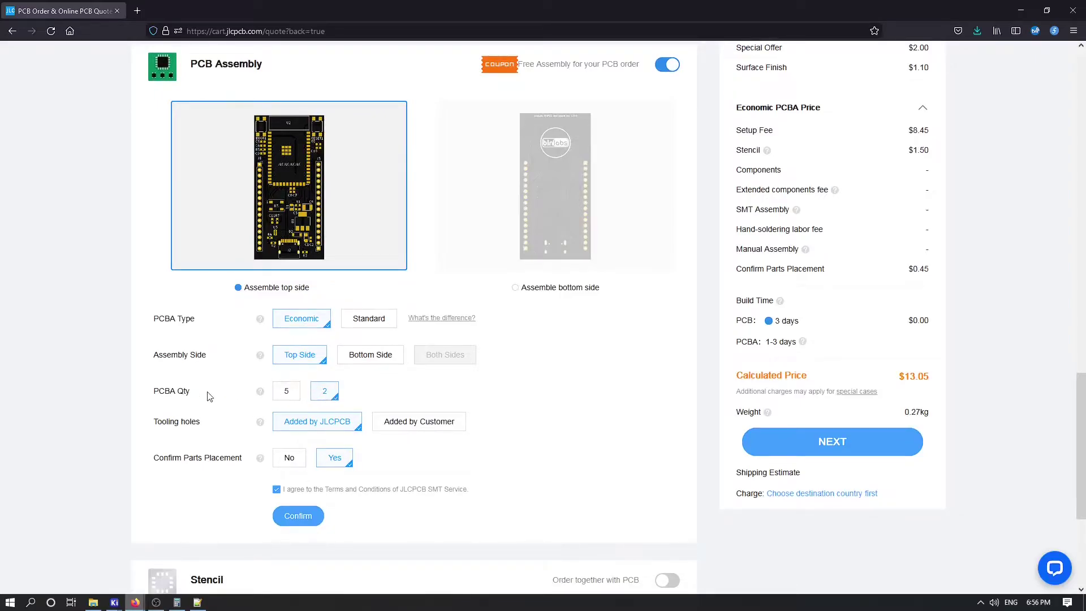
mouse_move(259, 395)
left_click(314, 520)
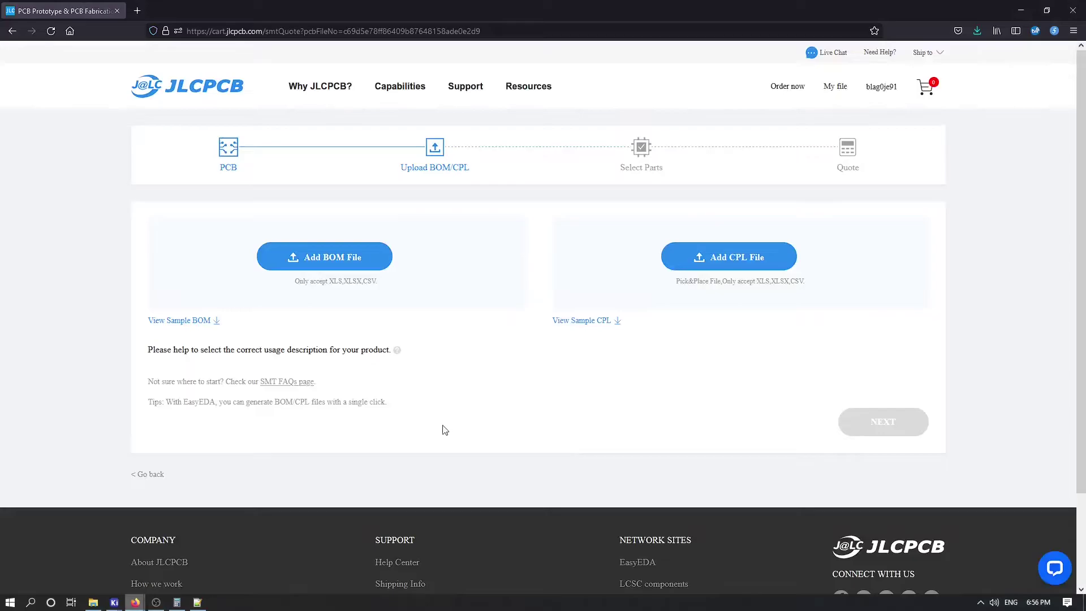
Upload BOM.csv as the BOM file and test-top-pos.csv as the CPL file from the JLCPCB folder.
left_click(565, 30)
left_click_drag(565, 11, 1062, 153)
mouse_move(93, 602)
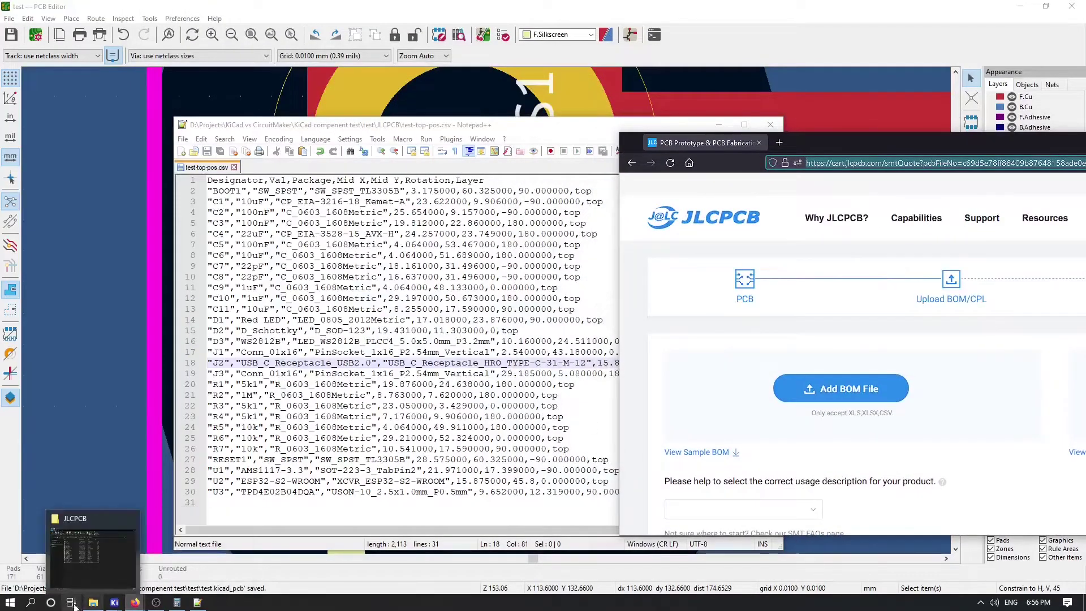
left_click(100, 558)
left_click_drag(152, 131, 867, 388)
left_click_drag(942, 141, 666, 161)
left_click_drag(167, 333, 993, 417)
double_click(854, 164)
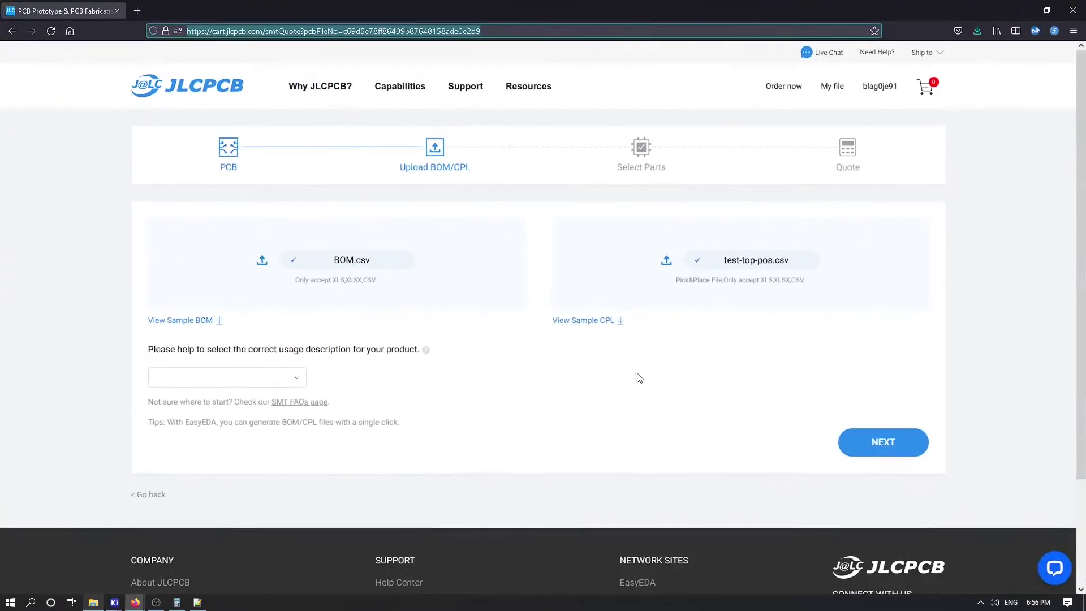
Set the product usage to Reserch\Education\DIY\Entertainment, Development Board 847330, and continue through the parts list to the quote preview.
left_click(236, 380)
left_click(221, 476)
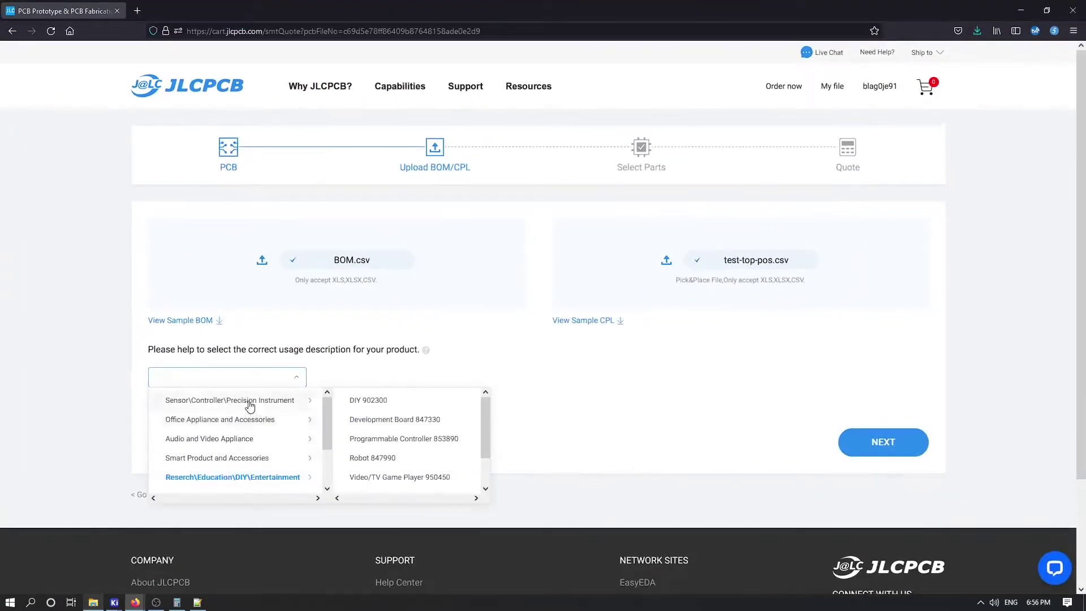
left_click(405, 419)
left_click(873, 448)
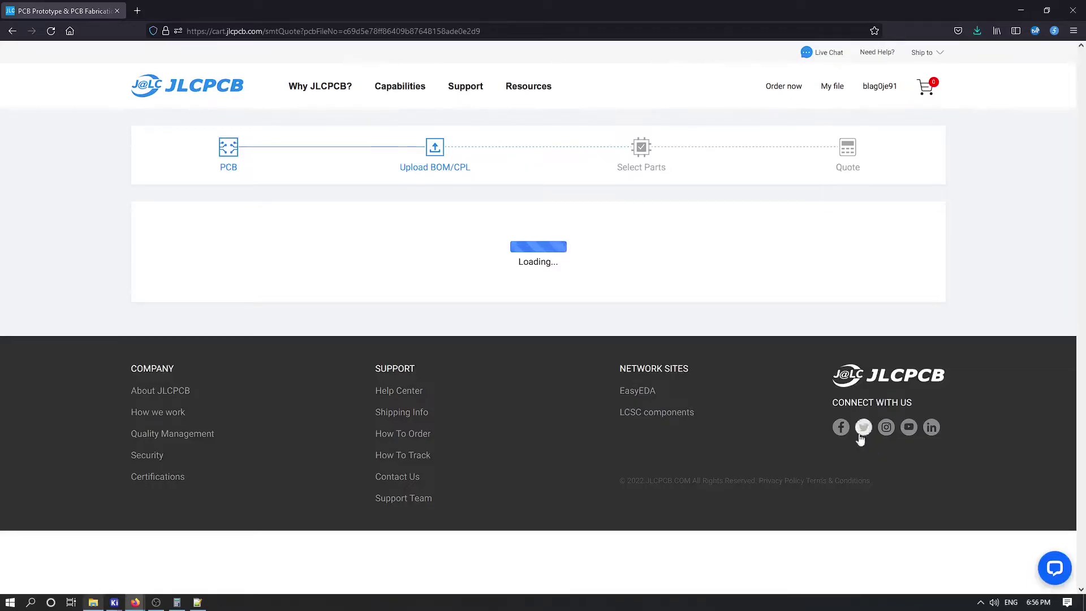
scroll(676, 404, "down", 6)
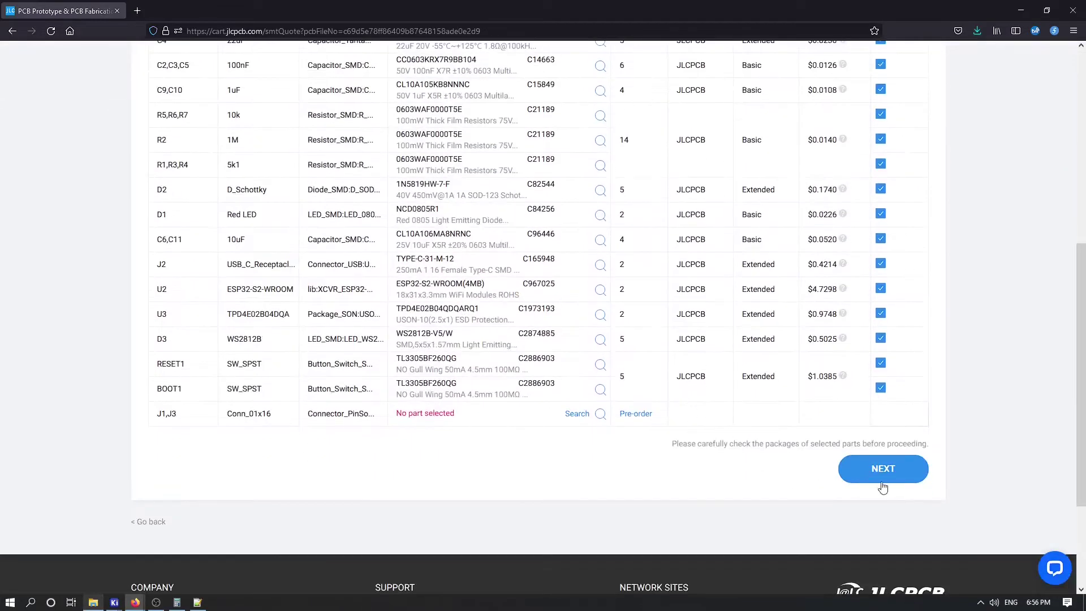
left_click(870, 477)
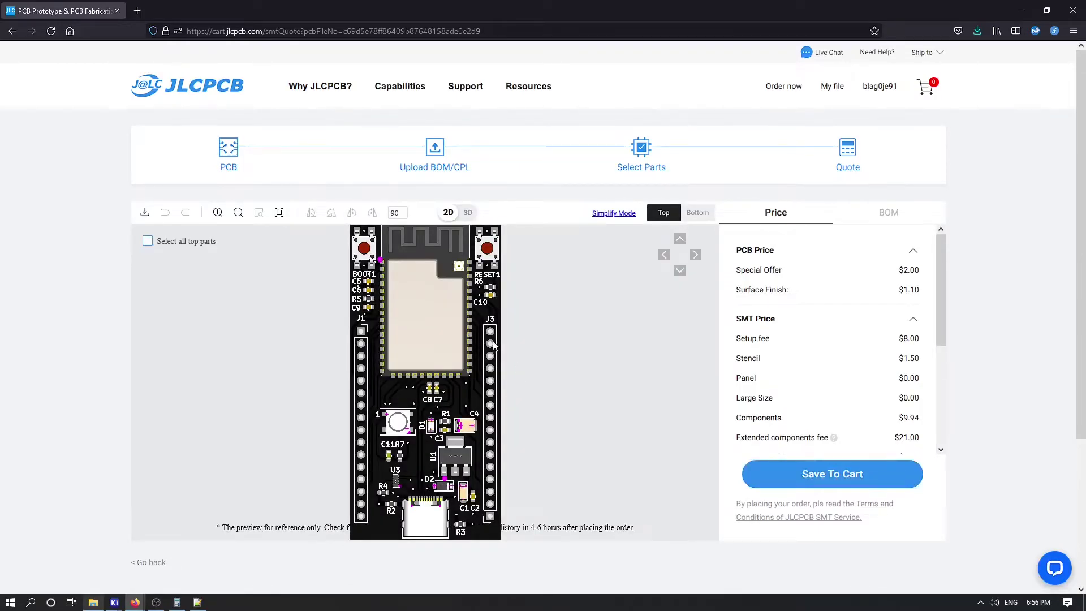
Examine the ESP32 module's pad alignment along its edges and the surrounding parts in the 2D placement preview.
scroll(428, 292, "up", 5)
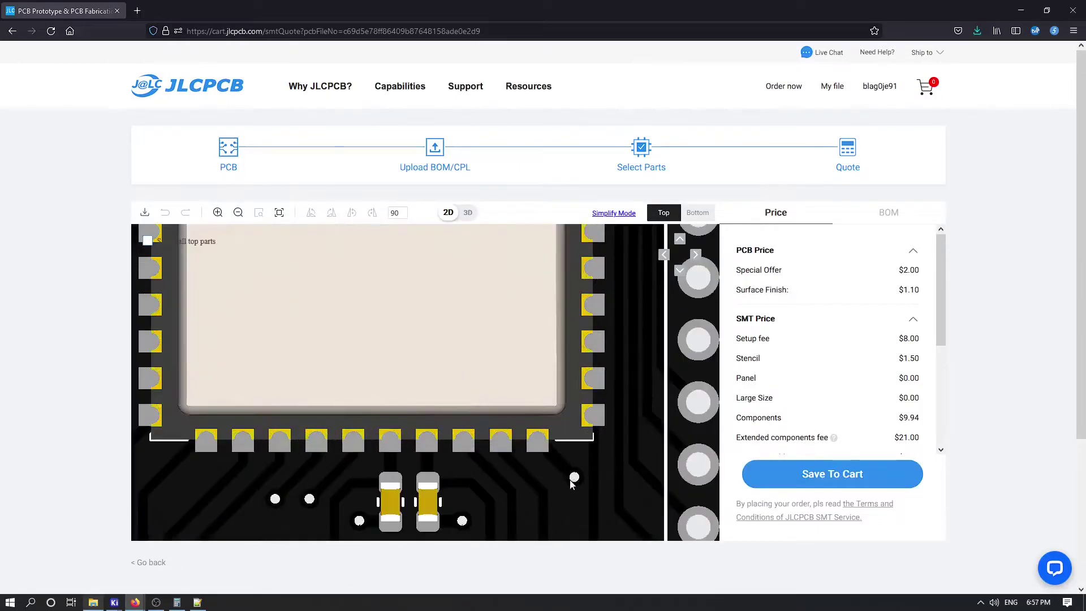
scroll(495, 394, "down", 5)
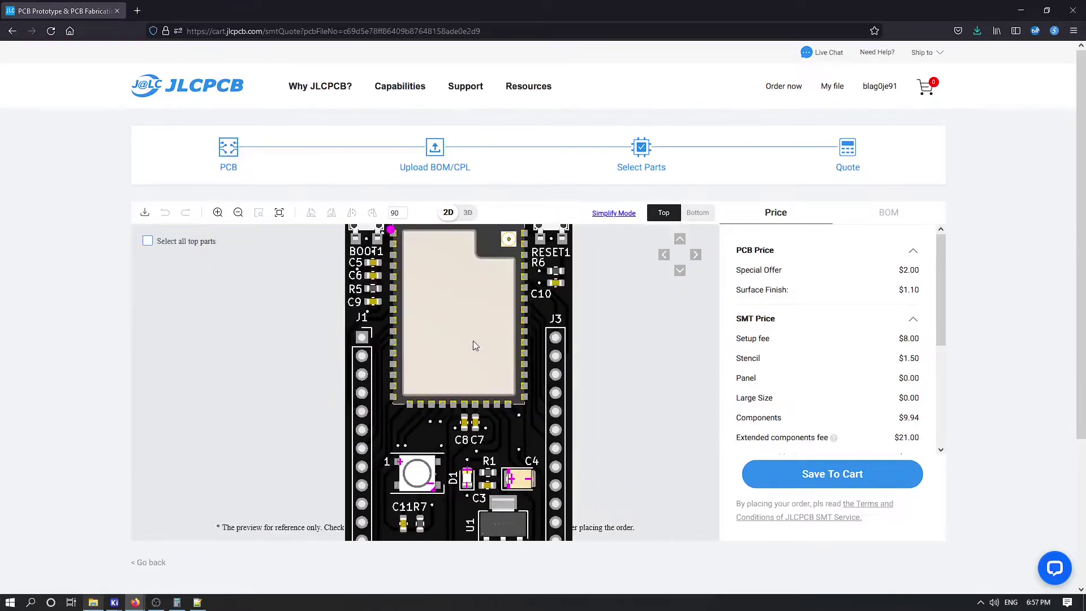
scroll(551, 290, "up", 5)
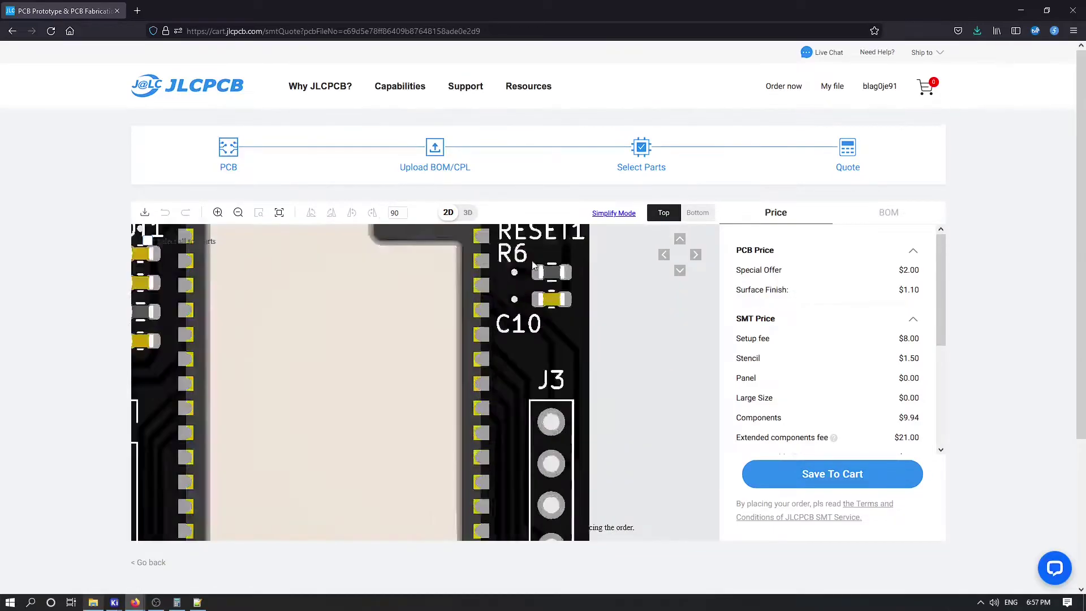
left_click_drag(514, 373, 510, 490)
right_click(431, 388)
left_click(463, 327)
left_click_drag(348, 362, 469, 435)
left_click_drag(436, 499, 414, 308)
left_click_drag(456, 470, 458, 448)
scroll(458, 448, "down", 5)
left_click_drag(441, 534, 429, 361)
left_click_drag(477, 512, 459, 492)
Examine the placement and polarity of the LEDs, C4, U1, U3, D2 and C1, and the USB connector's fit in the 2D preview.
scroll(463, 435, "up", 5)
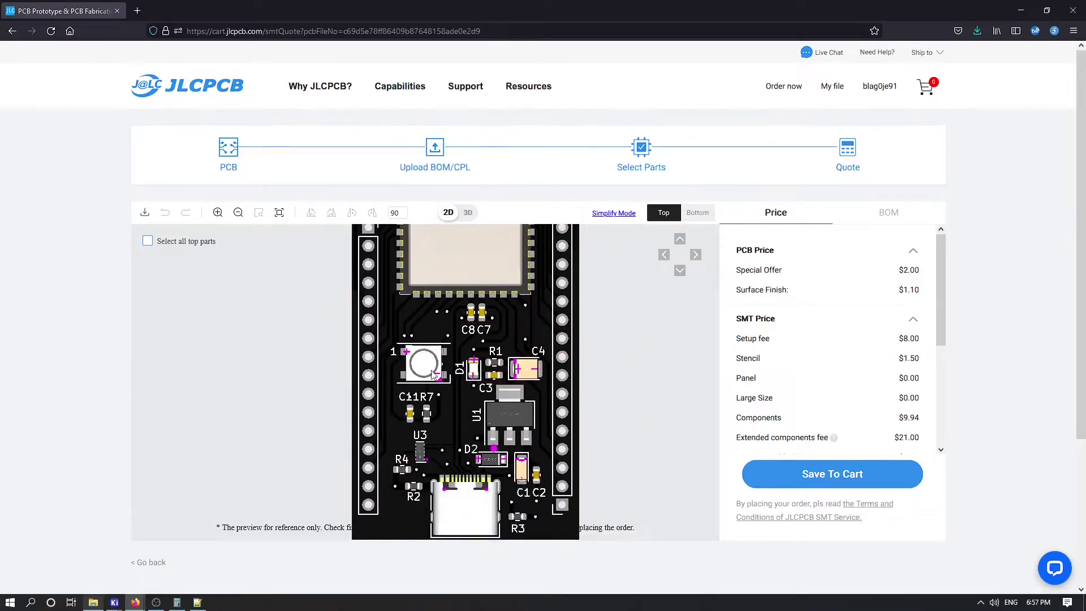
scroll(477, 322, "up", 2)
scroll(478, 322, "up", 2)
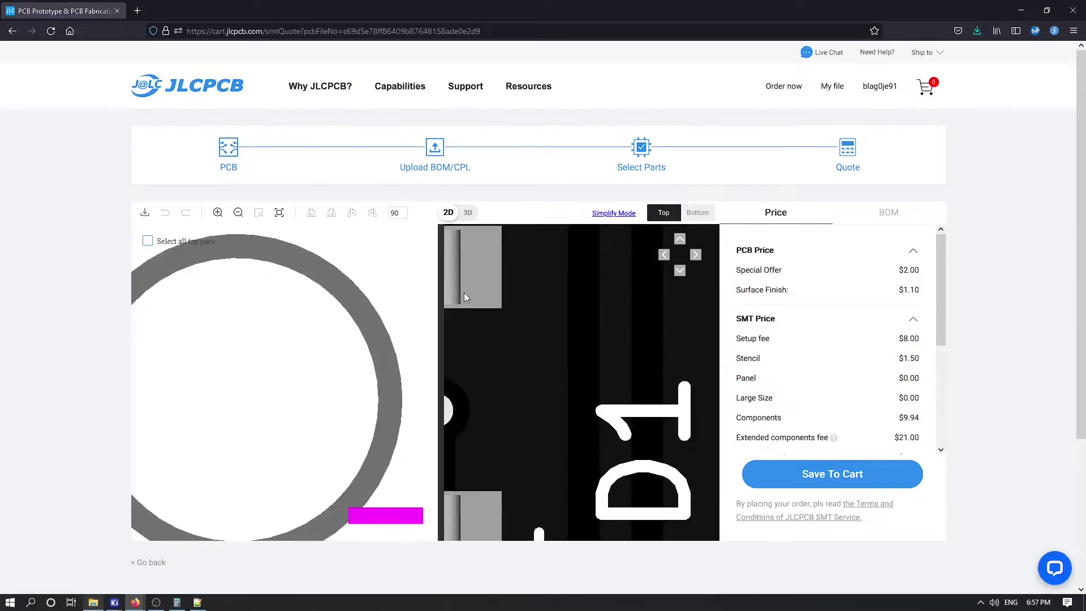
scroll(485, 322, "down", 2)
scroll(419, 352, "up", 2)
left_click_drag(419, 353, 310, 352)
left_click_drag(592, 347, 502, 349)
left_click_drag(588, 397, 501, 387)
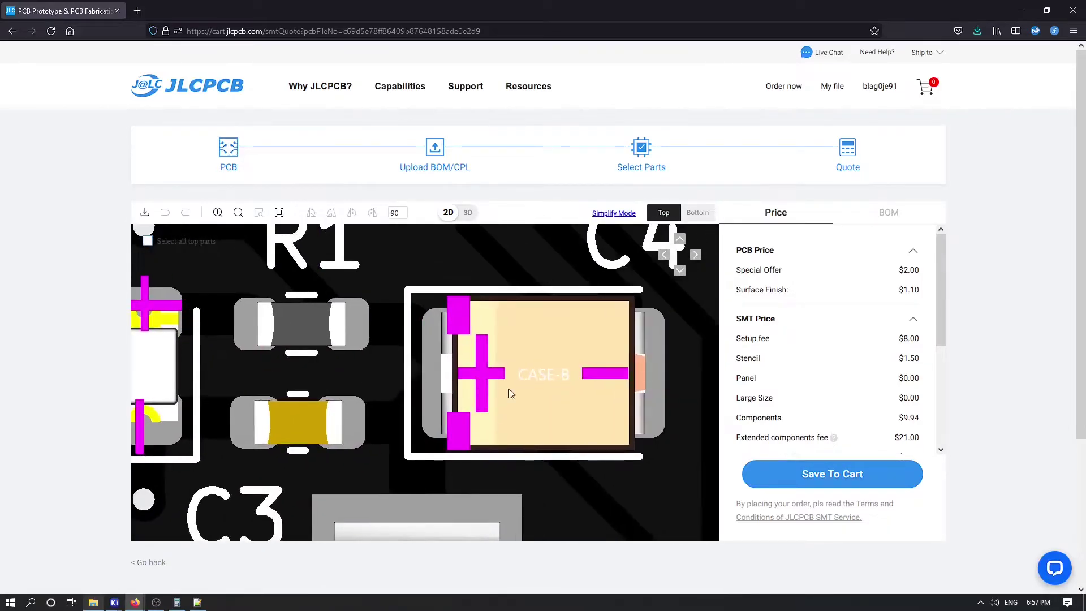
scroll(517, 395, "down", 2)
left_click_drag(398, 430, 397, 379)
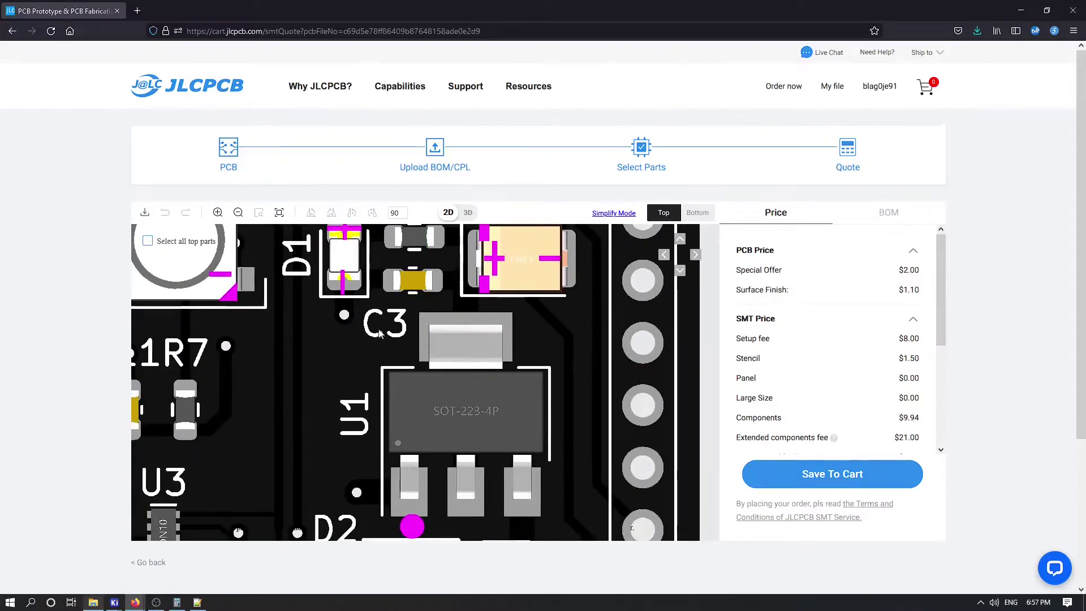
left_click_drag(346, 451, 424, 284)
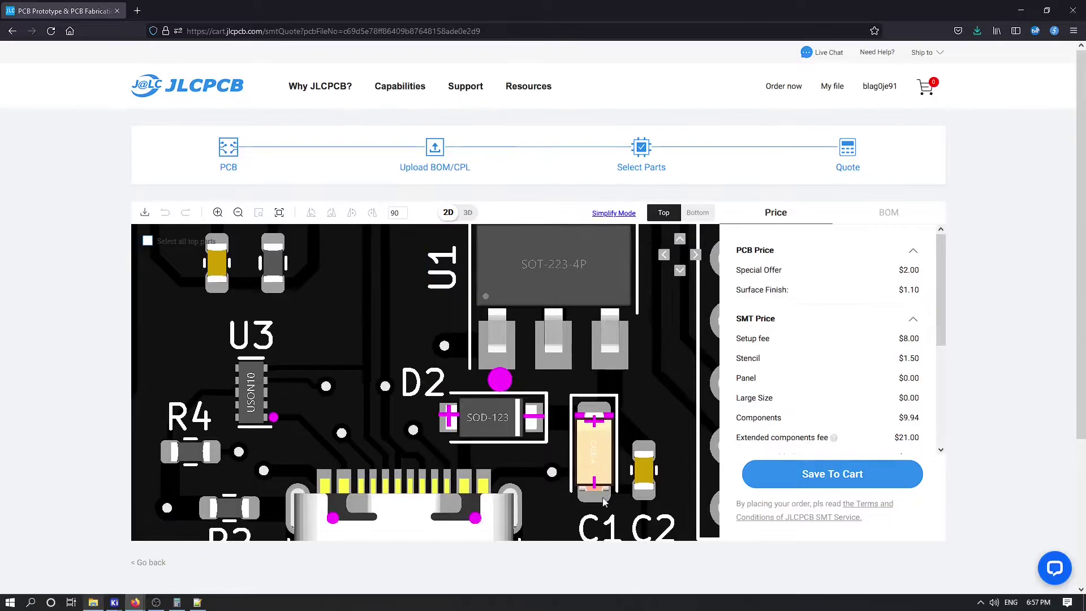
left_click_drag(547, 504, 585, 364)
left_click_drag(438, 431, 596, 363)
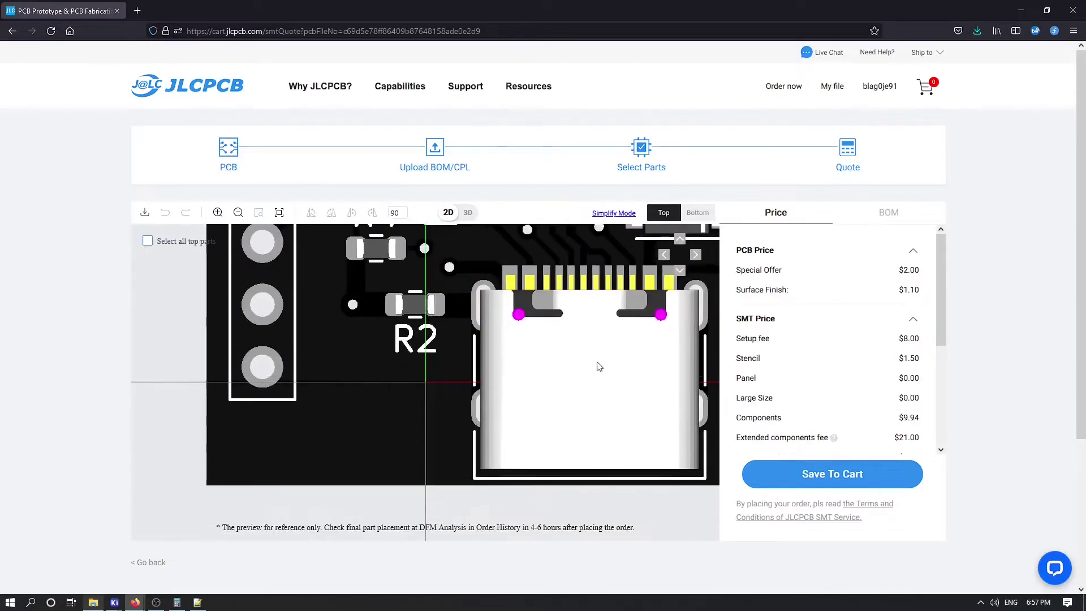
Examine the USB connector, R2, R4 and the neighbouring parts in the 3D placement preview, and return to the whole board in 2D.
left_click_drag(407, 434, 515, 543)
left_click_drag(509, 255, 538, 186)
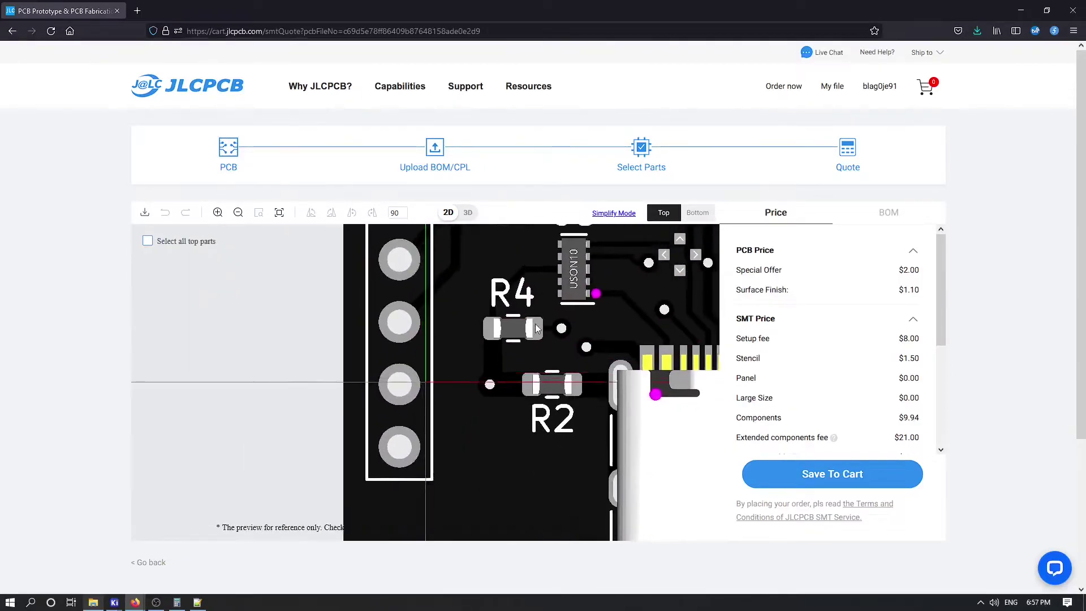
left_click(467, 212)
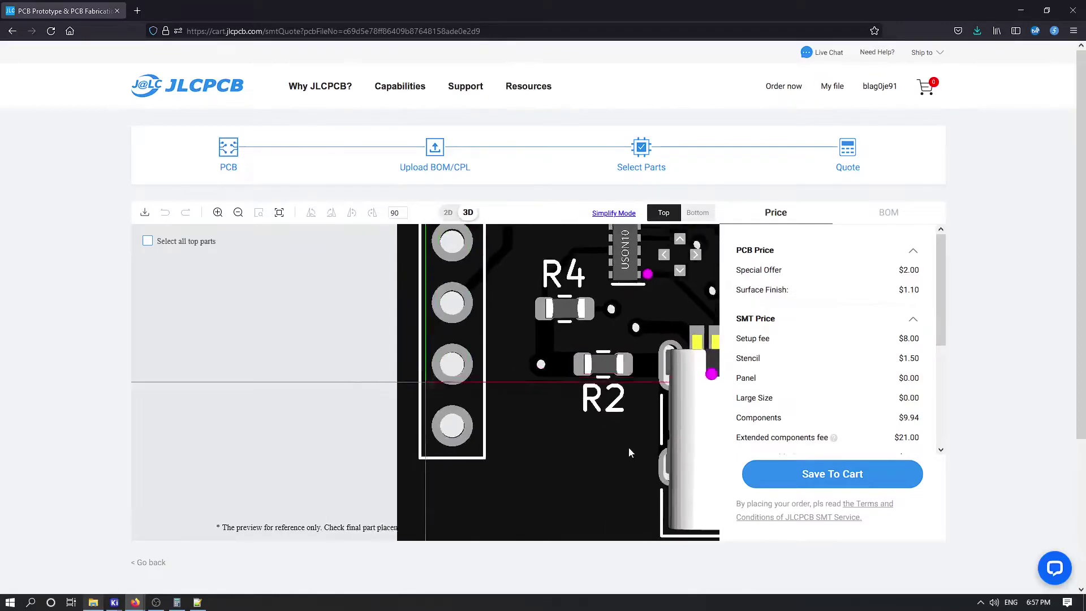
left_click_drag(606, 448, 632, 362)
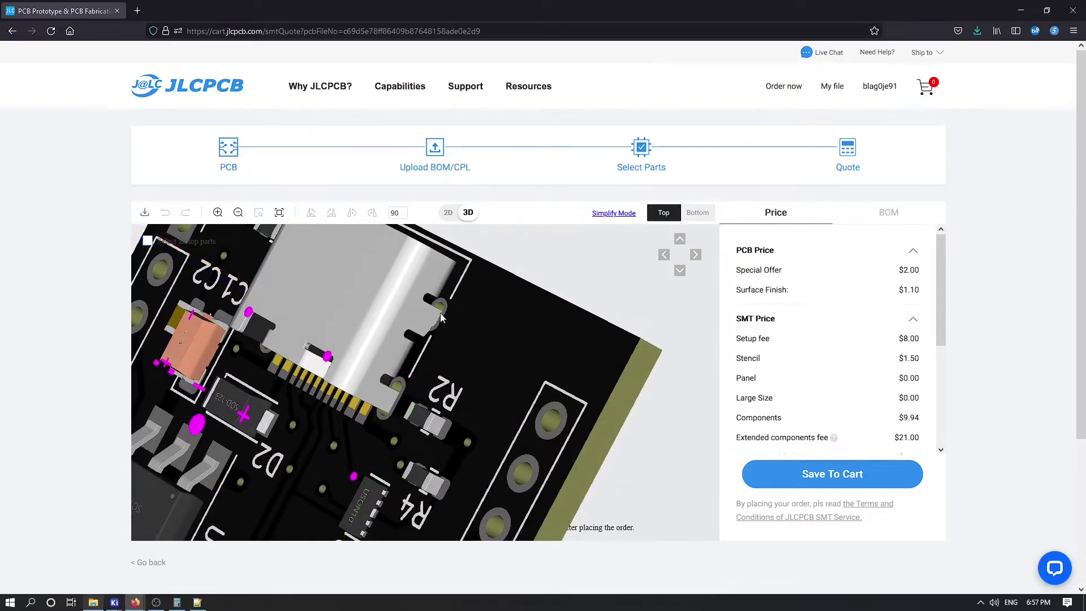
left_click_drag(429, 403, 584, 339)
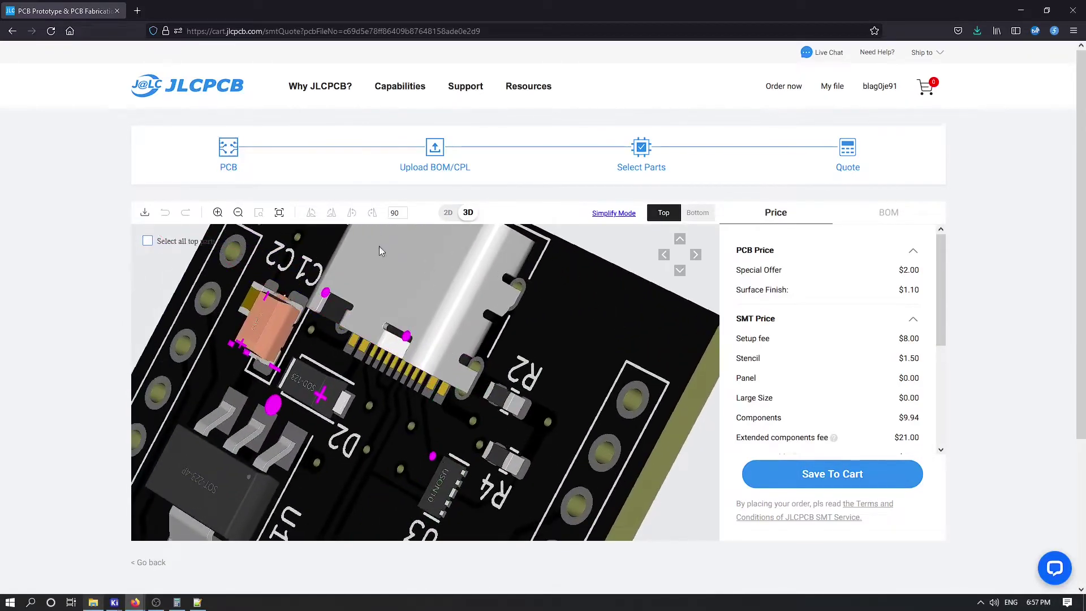
left_click(452, 213)
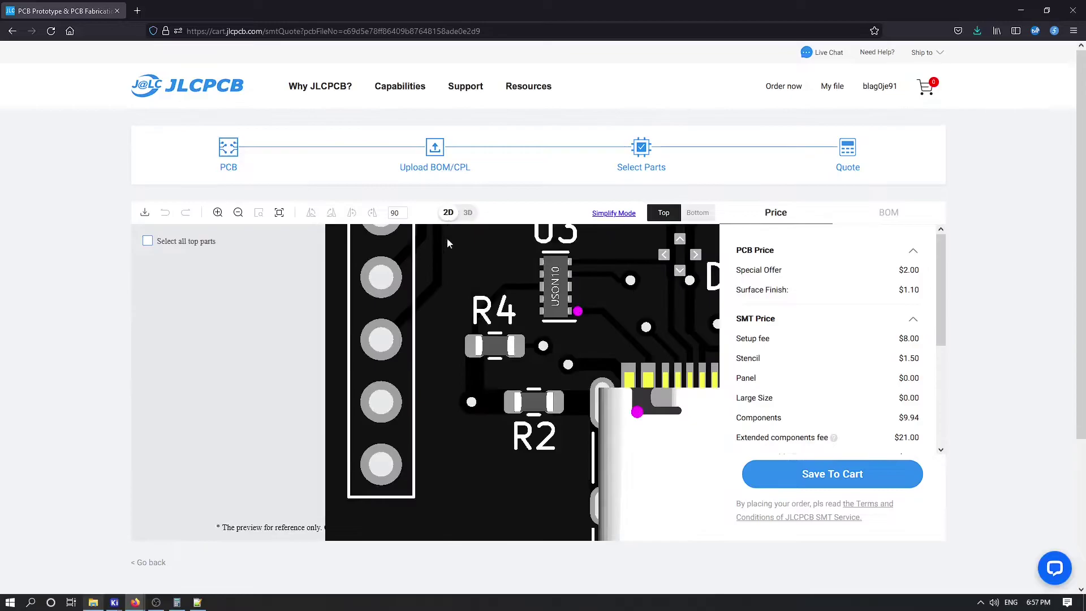
scroll(515, 291, "down", 5)
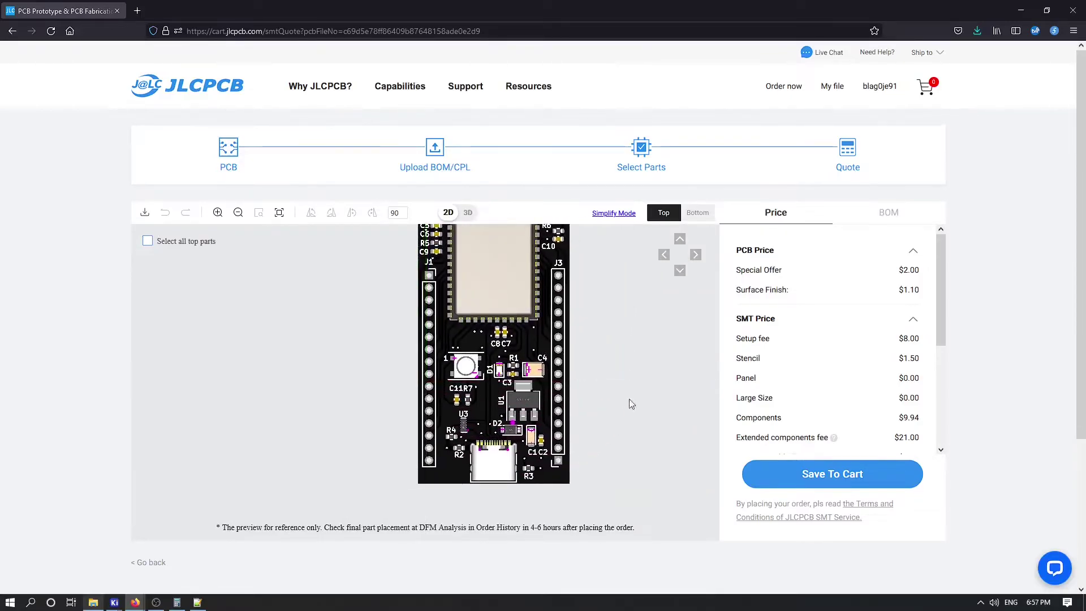
mouse_move(588, 311)
left_mouse_down()
mouse_move(593, 378)
mouse_move(594, 328)
left_mouse_up()
Review the order's price breakdown and BOM list, and save the assembly order to the cart.
scroll(941, 305, "down", 5)
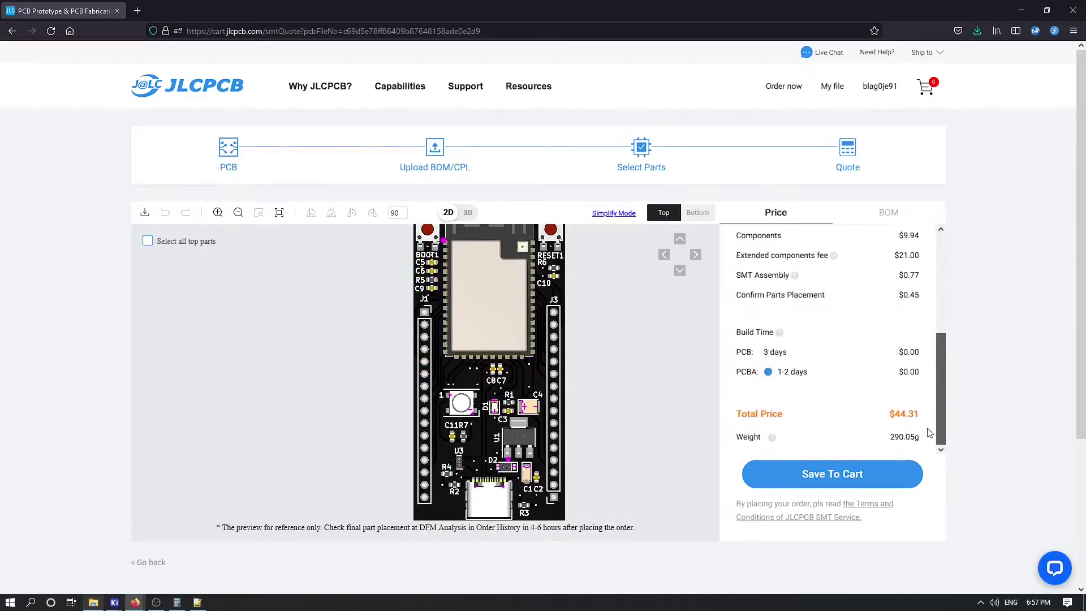
left_click(888, 222)
scroll(941, 333, "down", 3)
scroll(941, 334, "up", 3)
left_click(830, 470)
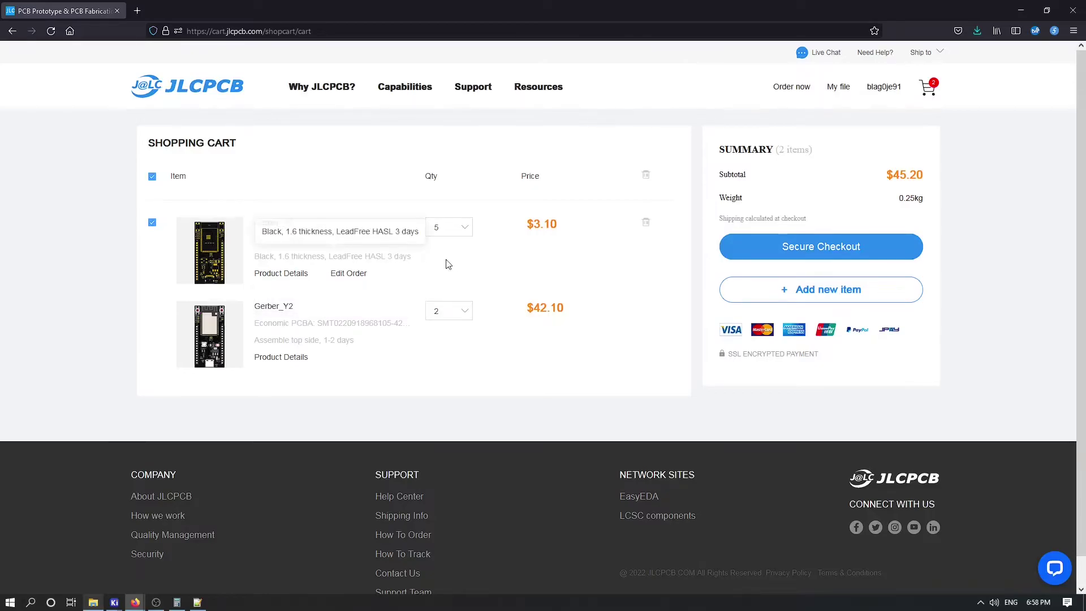
Review the cart's PCB prototype and Economic PCBA entries, including their descriptions, quantity options and individual prices.
triple_click(270, 239)
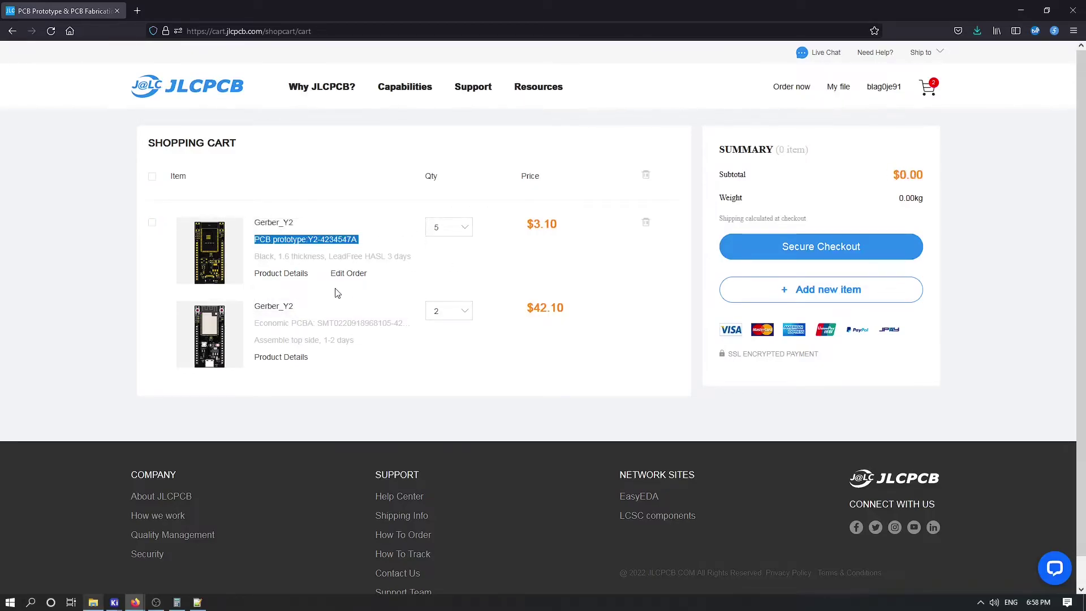
triple_click(312, 323)
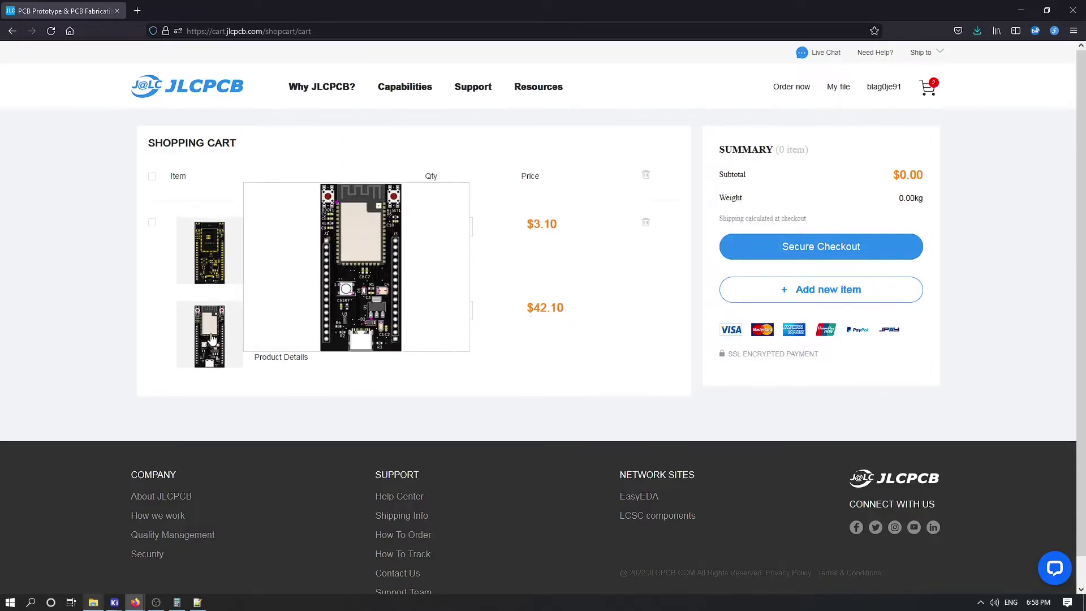
double_click(542, 310)
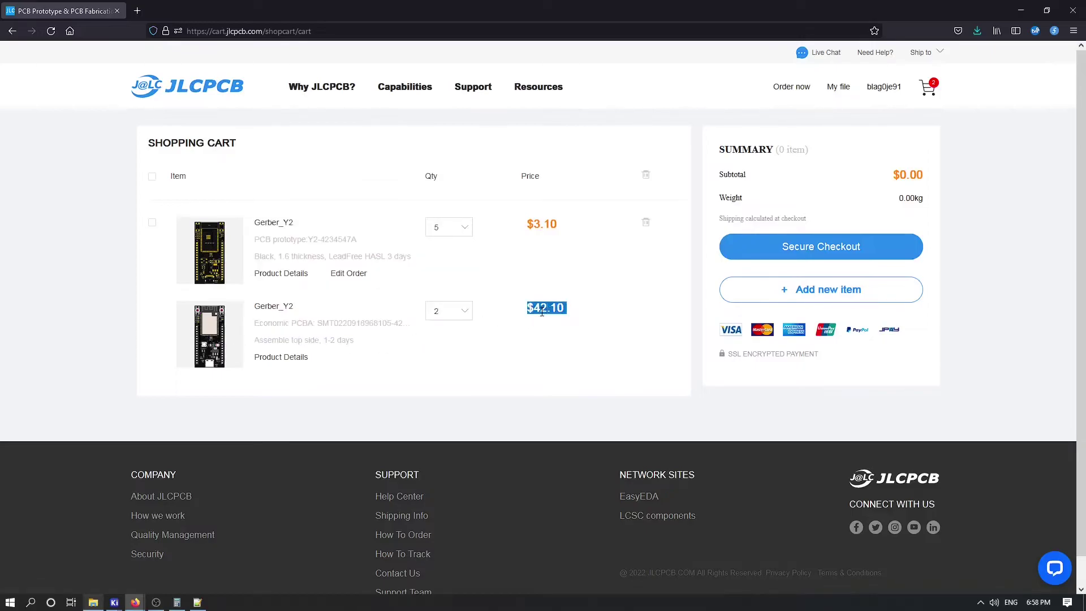
left_click(455, 317)
left_click(455, 318)
double_click(549, 310)
double_click(534, 220)
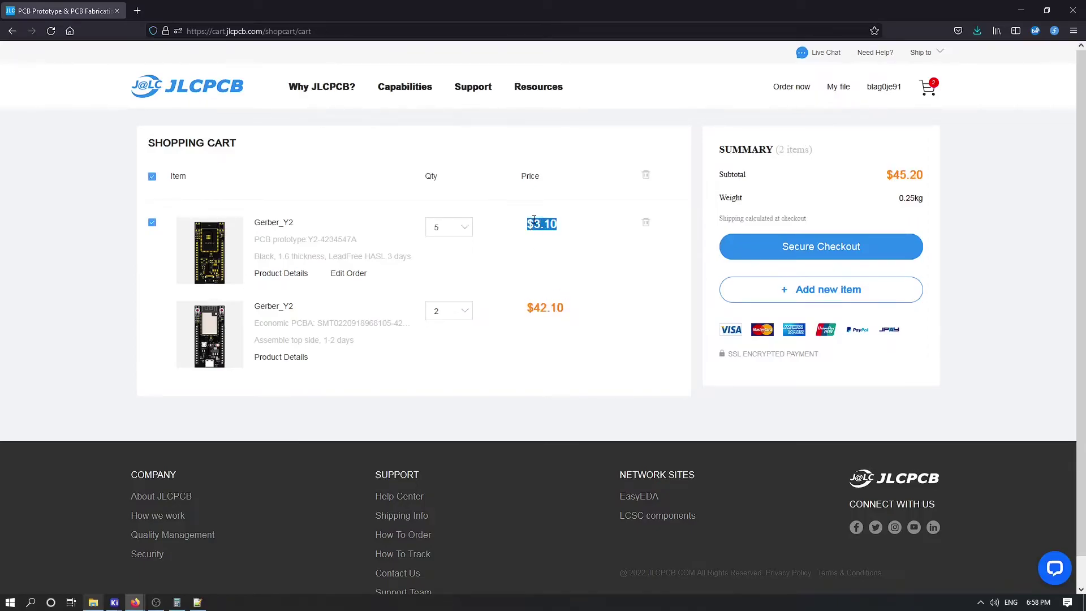
Check the cart item selection, compare the enlarged bare-board and assembled-board pictures, and examine the assembly price and order subtotal.
left_click(153, 224)
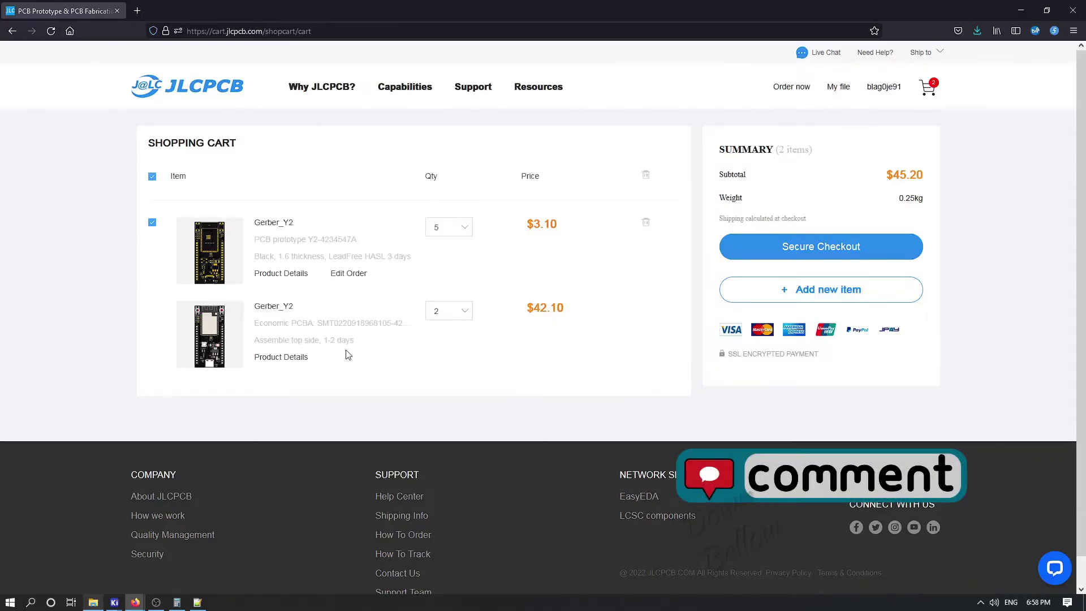
triple_click(550, 307)
mouse_move(212, 242)
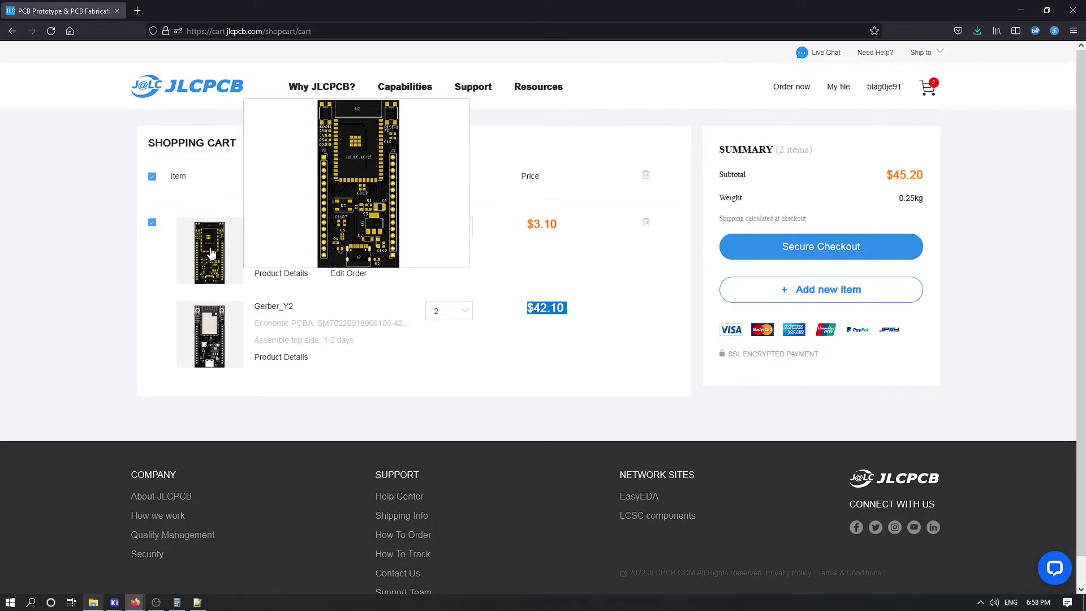
mouse_move(211, 329)
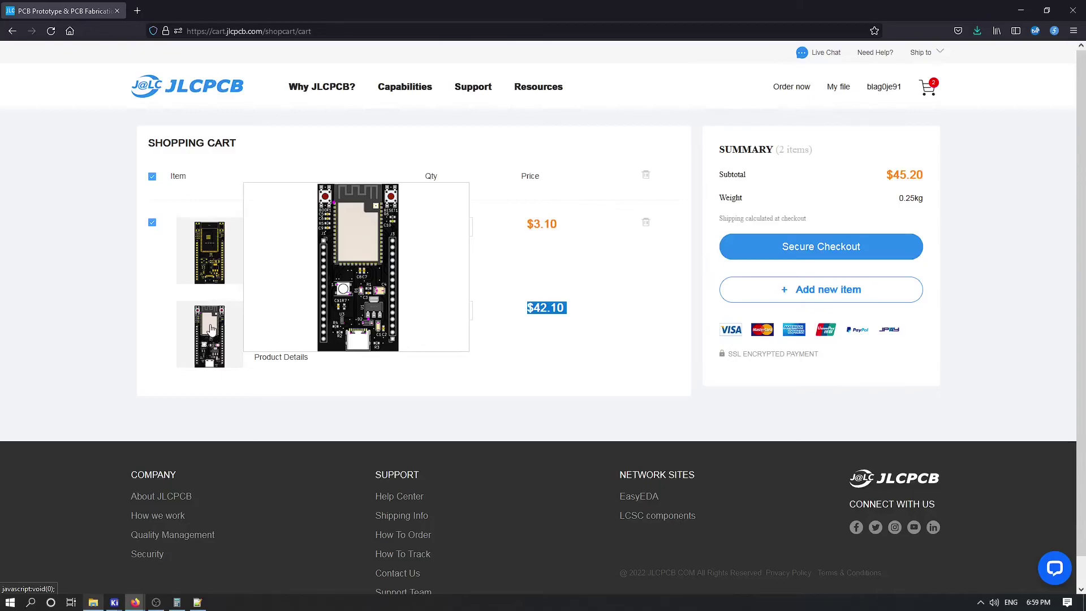
mouse_move(222, 275)
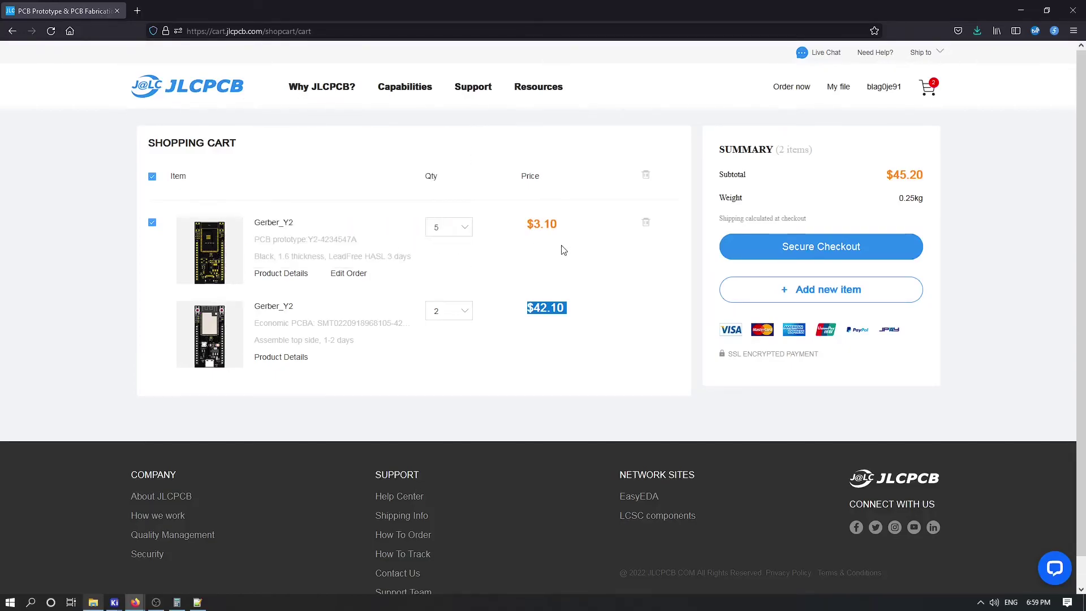
double_click(906, 175)
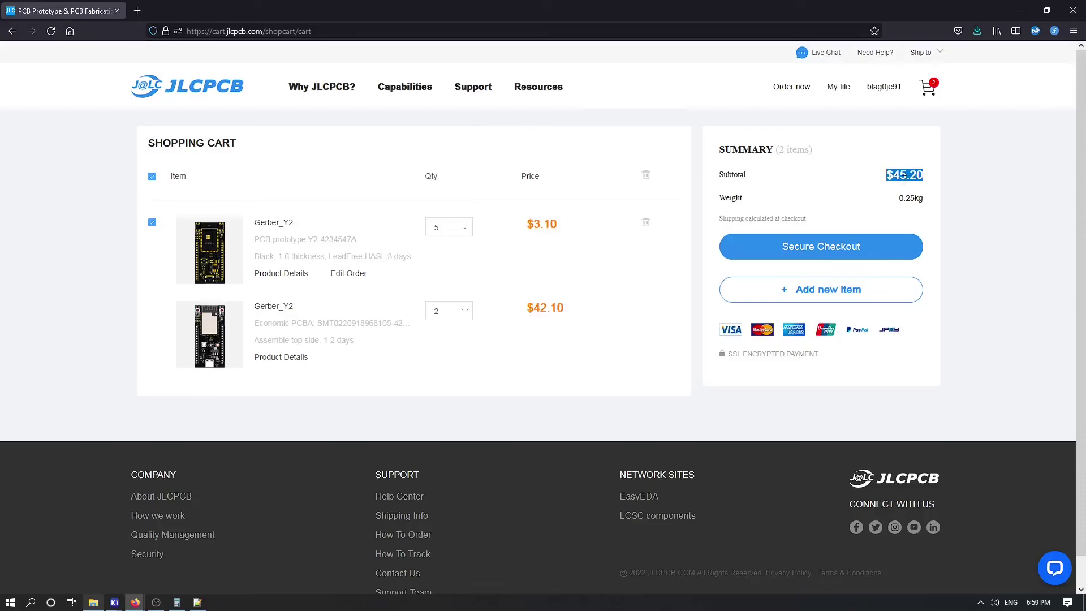